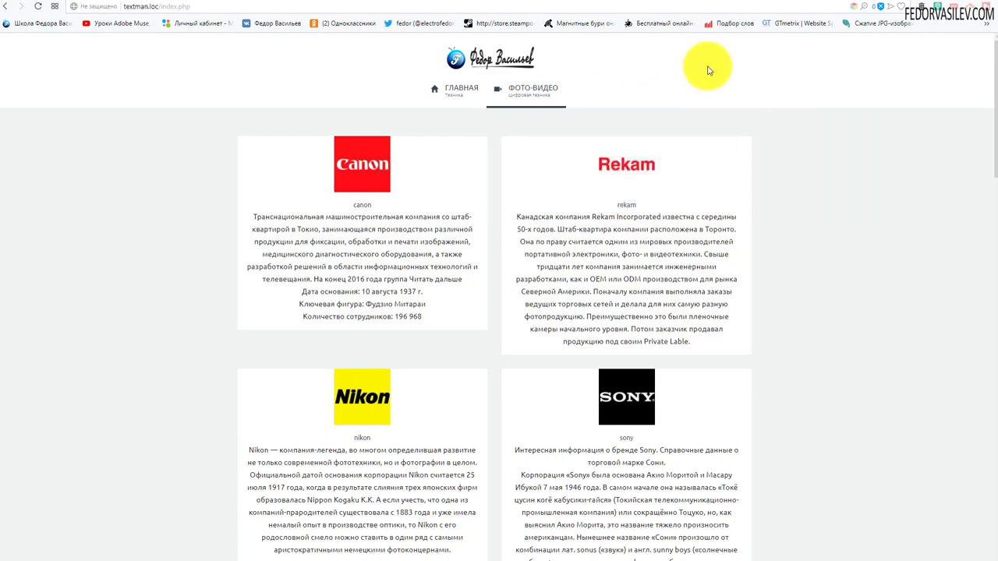
# - Open the Canon item of the Main Menu for editing and show its link parameters
pyautogui.moveTo(533, 90)
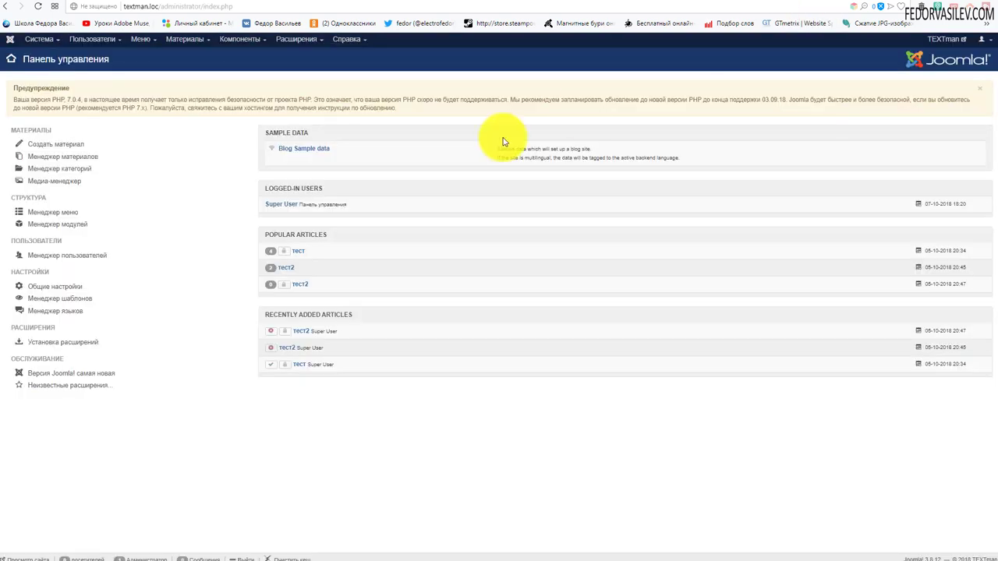
pyautogui.click(141, 39)
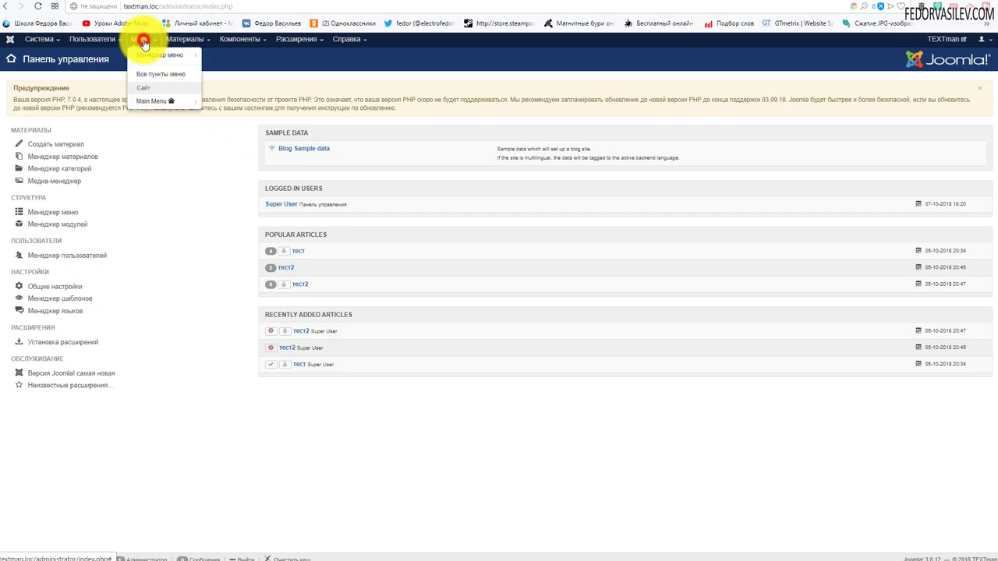
pyautogui.click(147, 103)
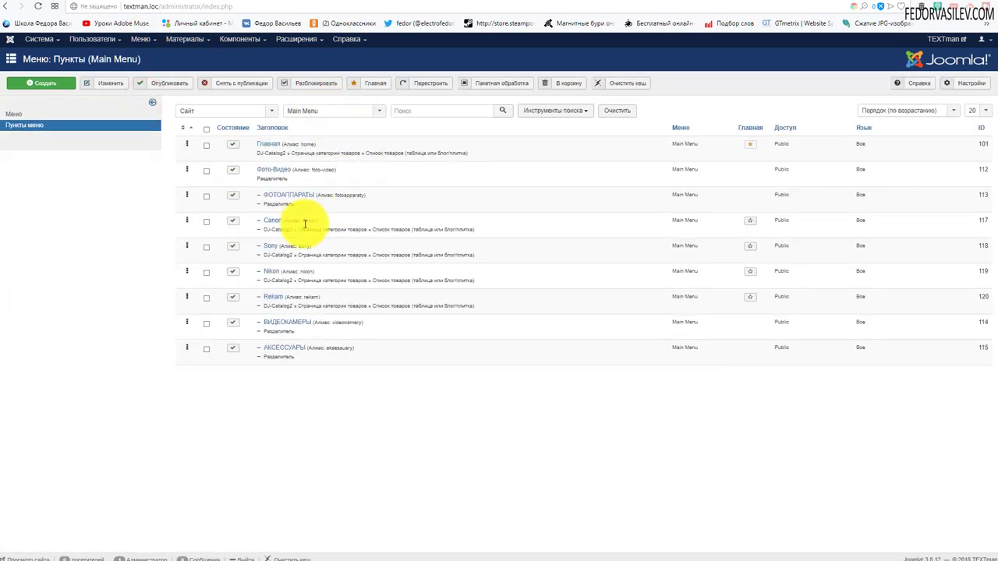
pyautogui.click(273, 226)
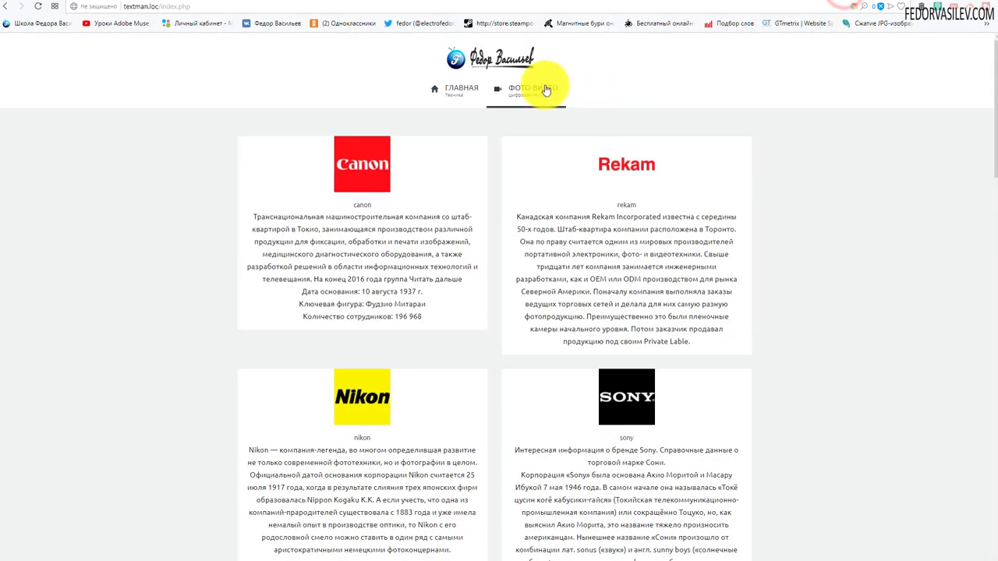
pyautogui.moveTo(546, 91)
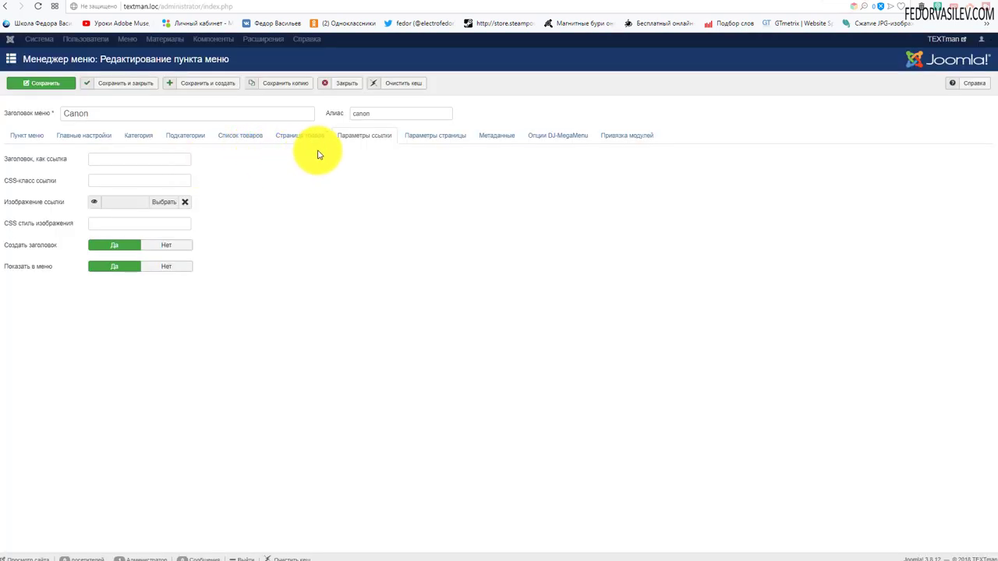
pyautogui.click(363, 134)
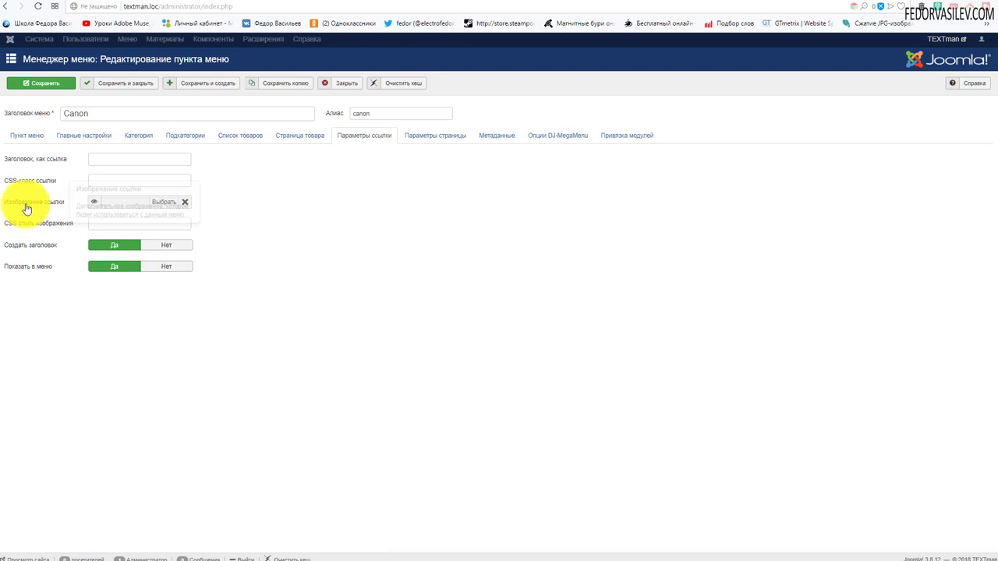
# - Assign the ico-canon picture as the Canon item's link image, then save and close the item
pyautogui.click(161, 203)
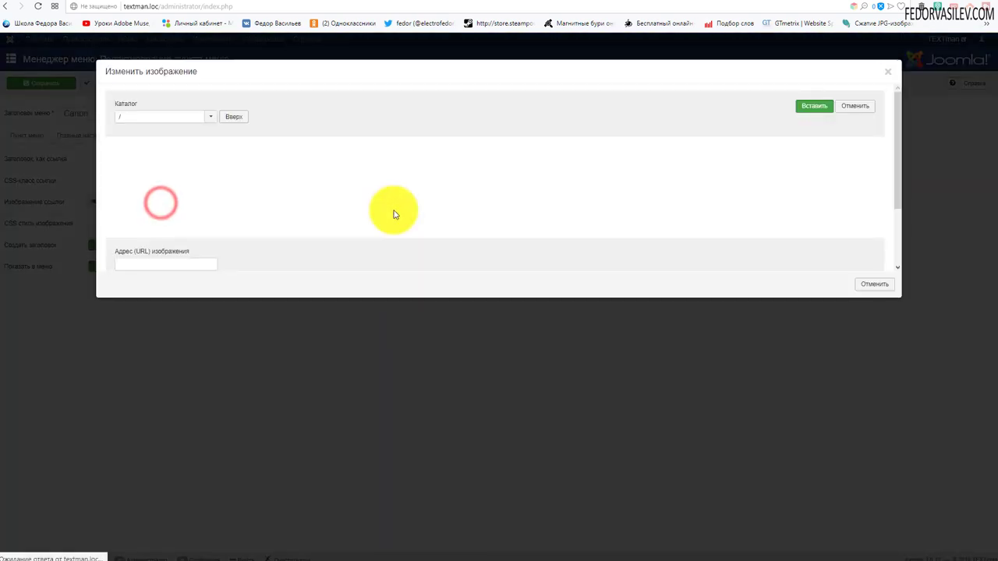
pyautogui.scroll(-2, 232, 230)
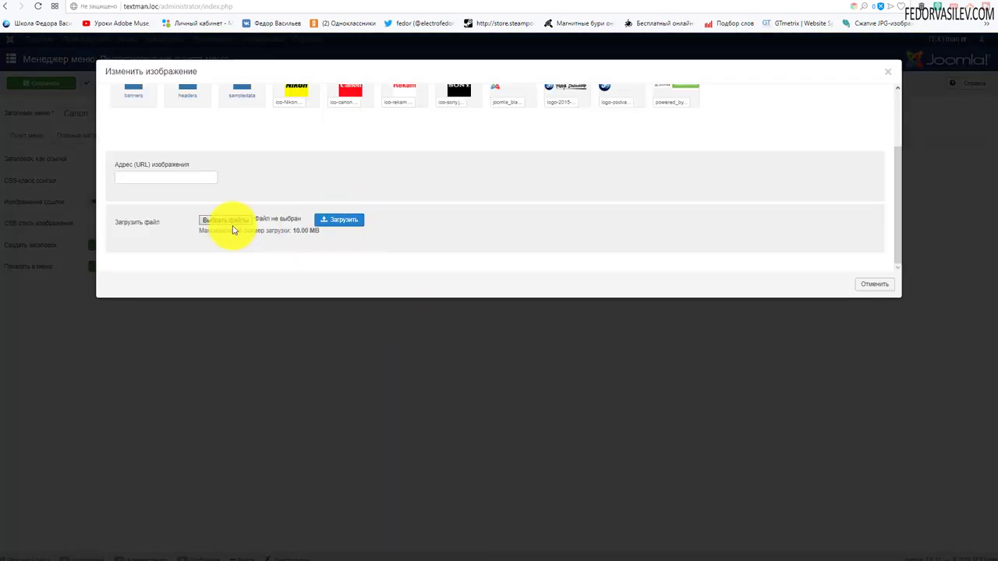
pyautogui.scroll(2, 255, 225)
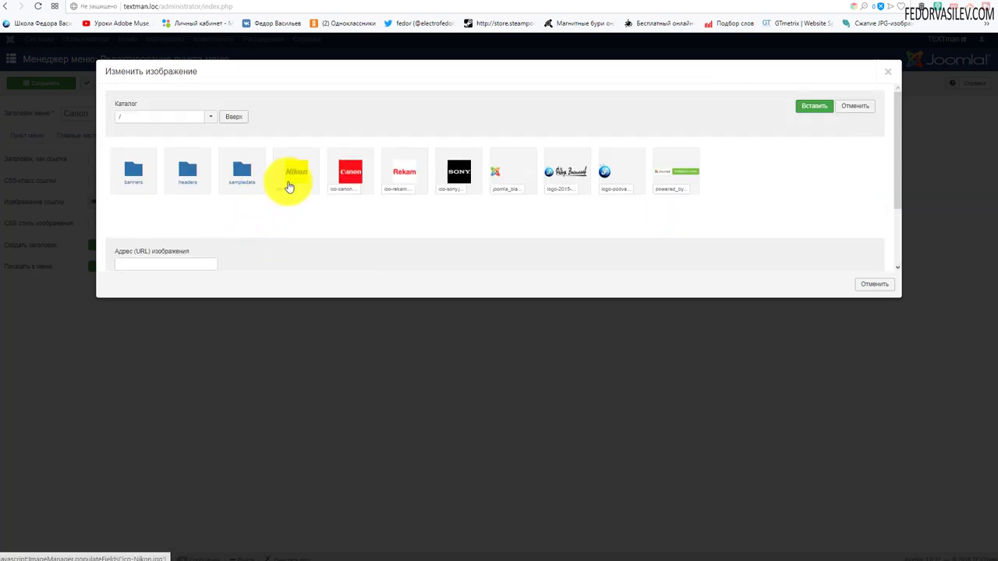
pyautogui.click(354, 179)
pyautogui.click(798, 106)
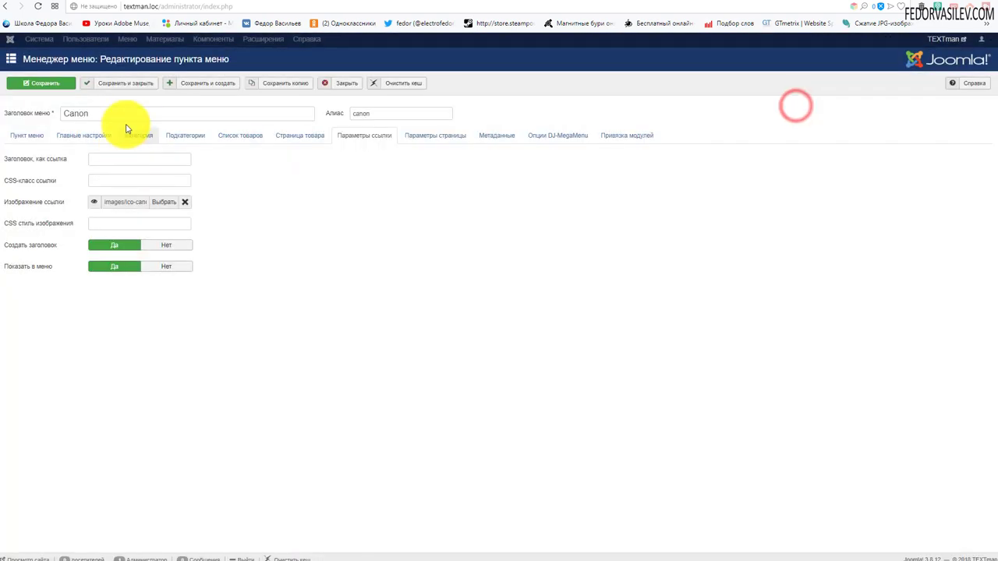
pyautogui.click(127, 82)
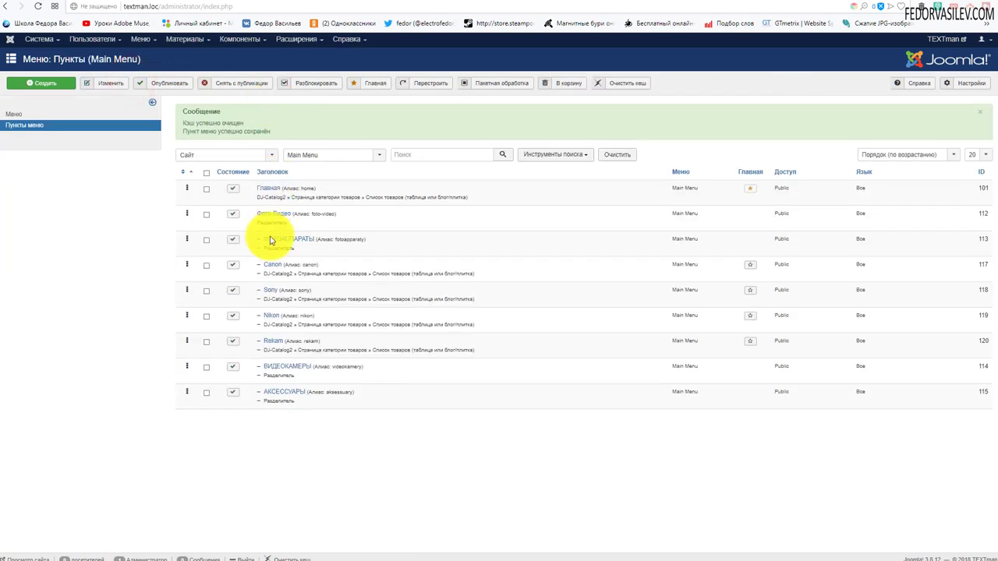
# - Open the Sony menu item, set its link image to images/ico-sony.jpg, and save and close it
pyautogui.click(271, 293)
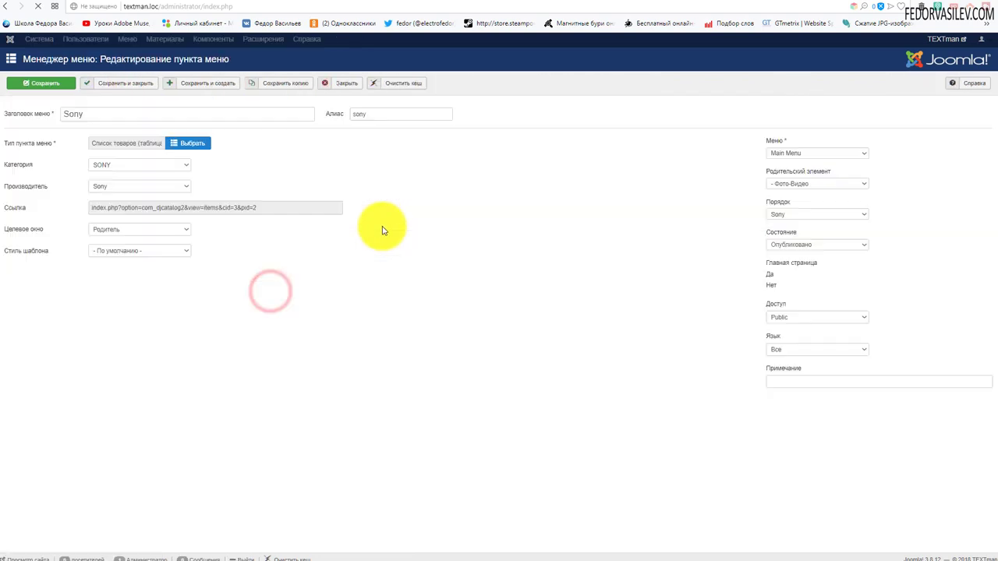
pyautogui.click(159, 203)
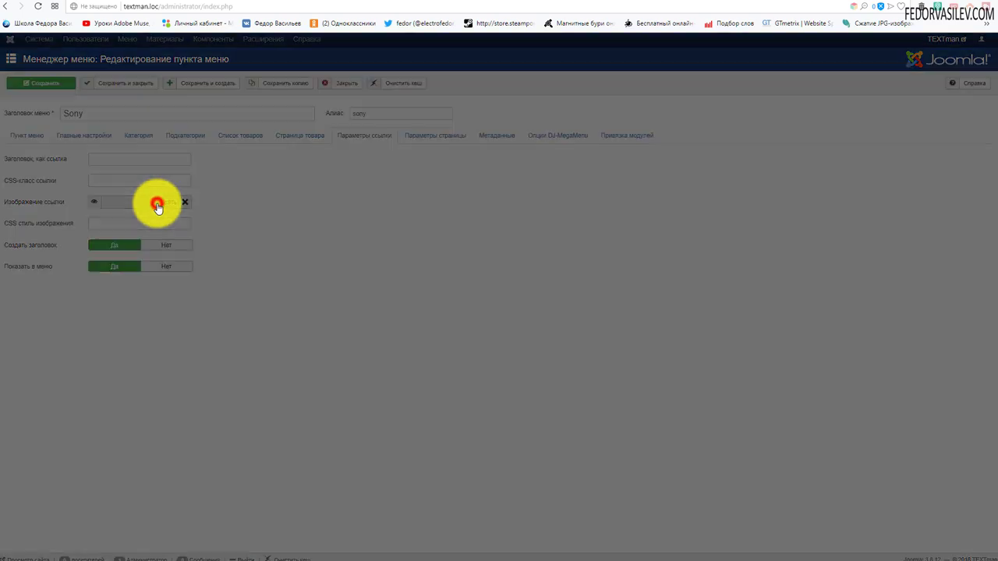
pyautogui.click(458, 175)
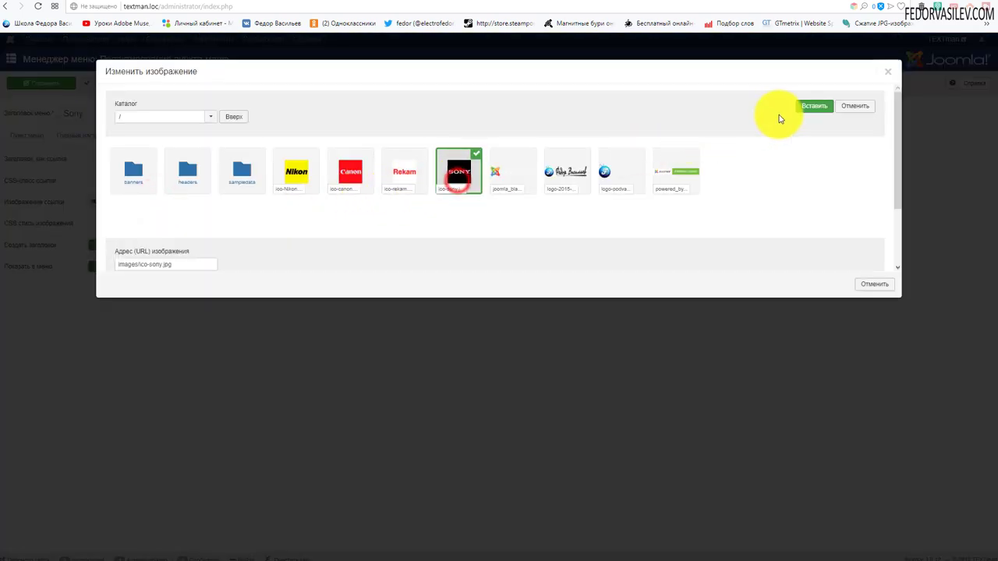
pyautogui.click(800, 106)
pyautogui.click(130, 90)
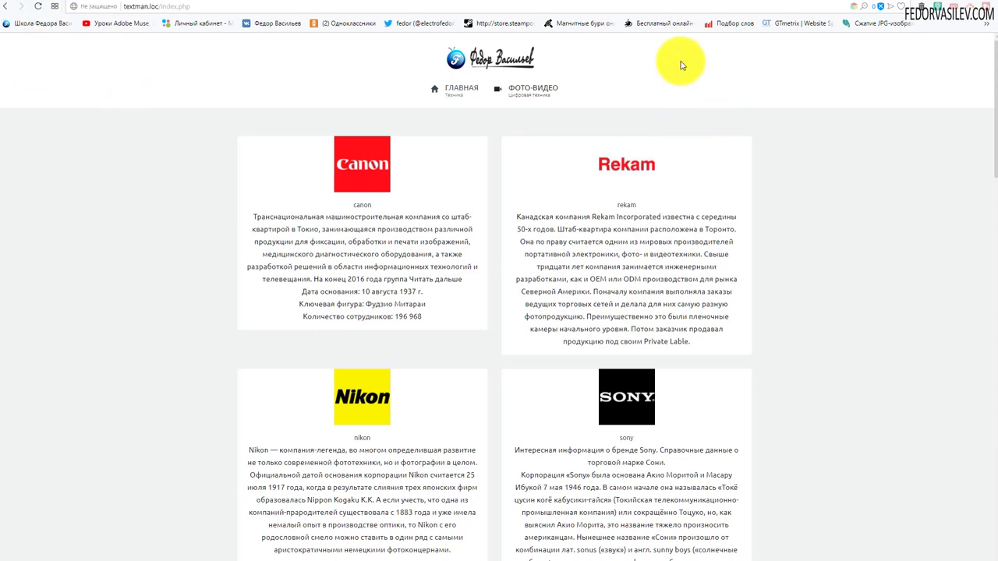
# - Reveal the Фото-Видео submenu on the site's front page and inspect the code of its Canon entry
pyautogui.moveTo(532, 93)
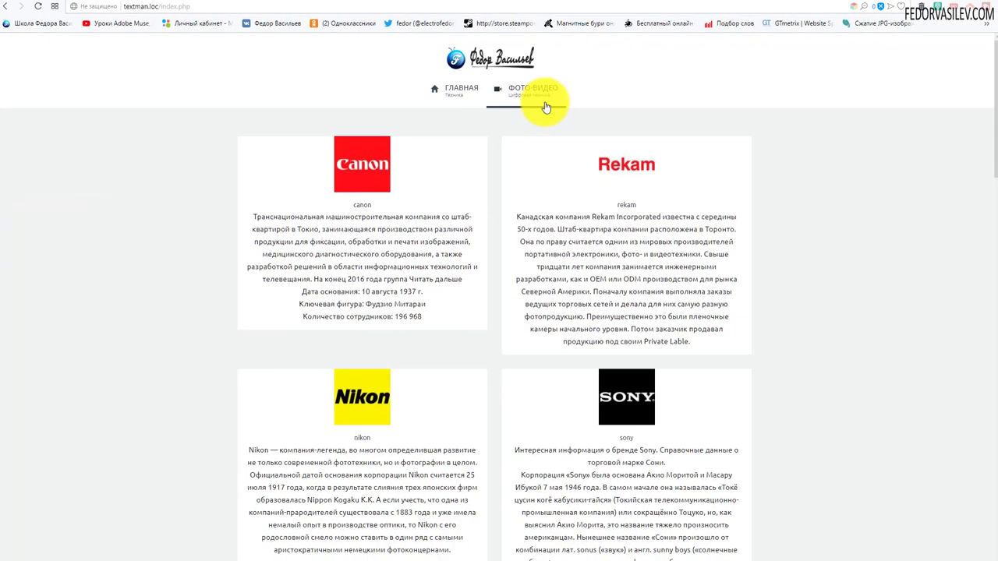
pyautogui.moveTo(546, 107)
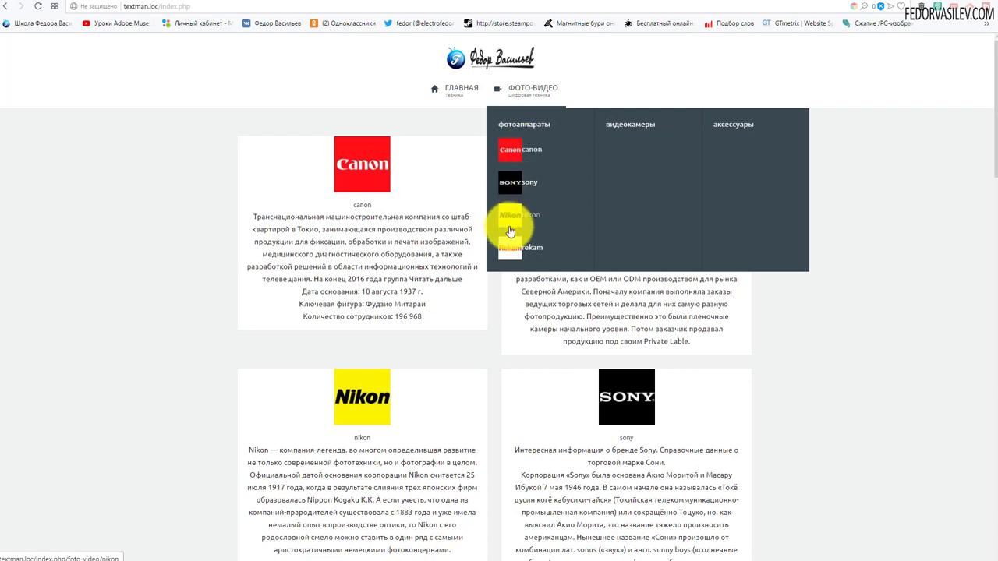
pyautogui.rightClick(527, 152)
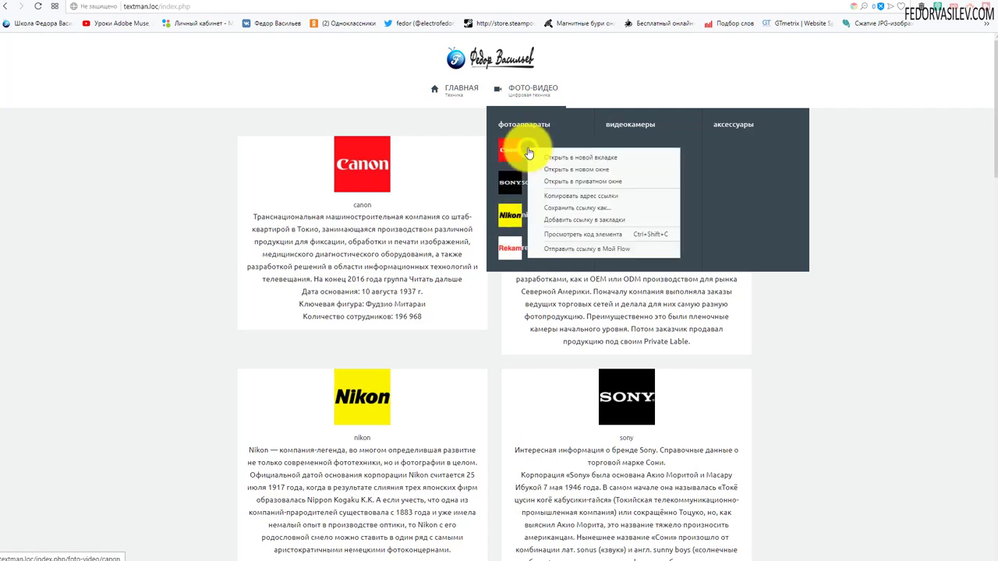
pyautogui.click(558, 234)
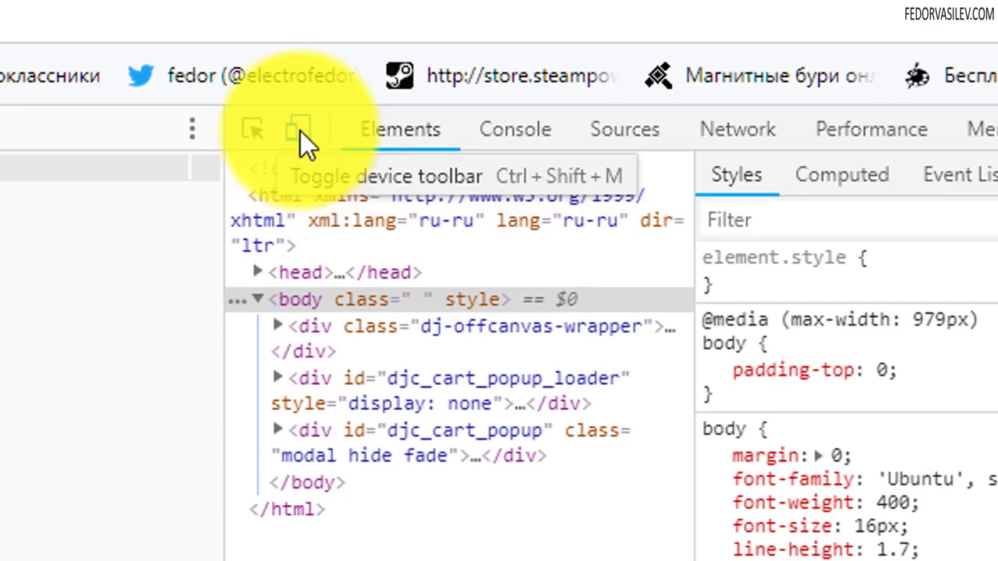
# - Pick the Фото-Видео menu item on the page with the element inspector to examine its markup
pyautogui.click(300, 130)
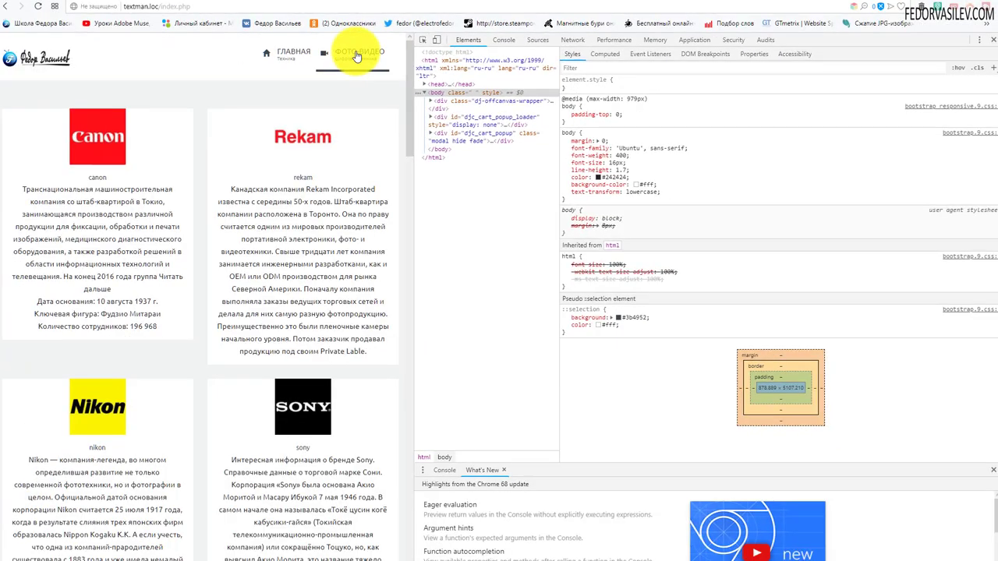
pyautogui.click(358, 51)
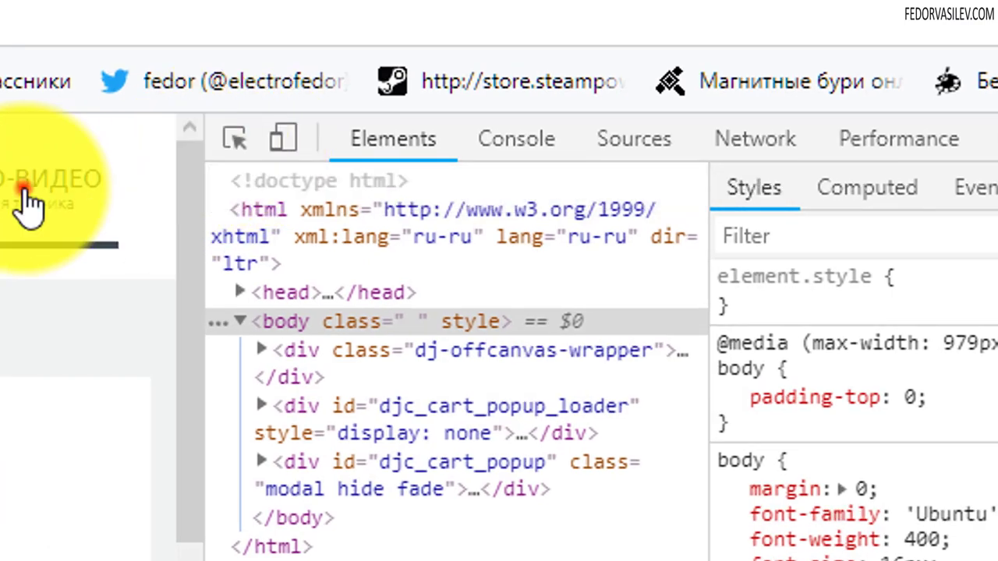
pyautogui.click(27, 202)
pyautogui.click(233, 138)
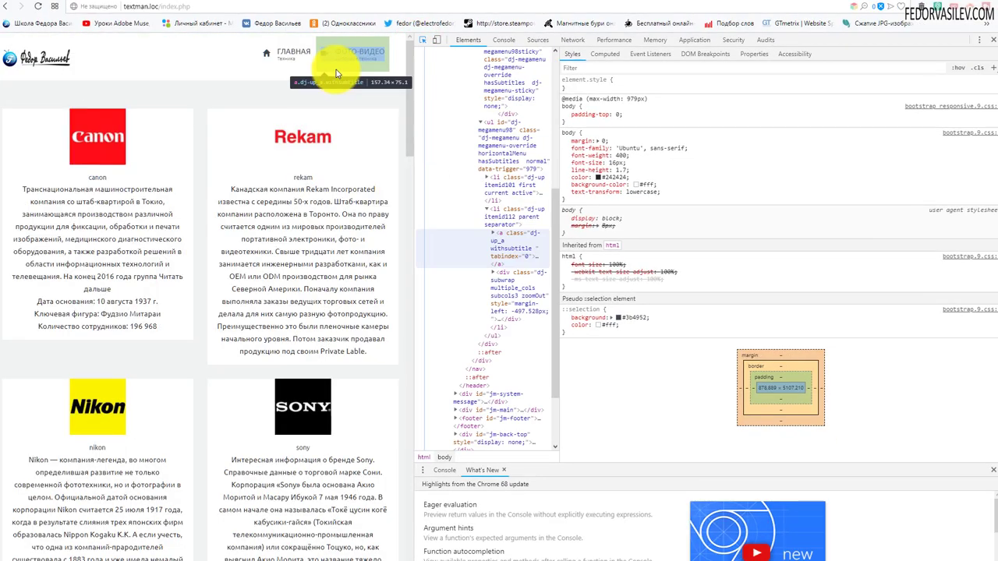
pyautogui.click(336, 69)
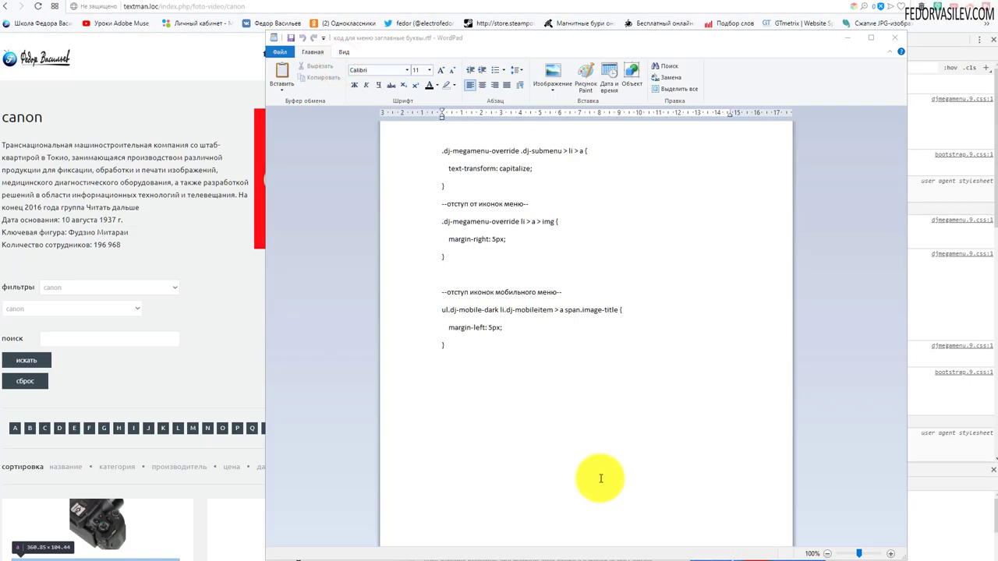
# - Switch to the WordPad code file and examine the selector and braces of the ".dj-megamenu-override li > a > img" rule
pyautogui.moveTo(528, 39); pyautogui.dragTo(459, 18)
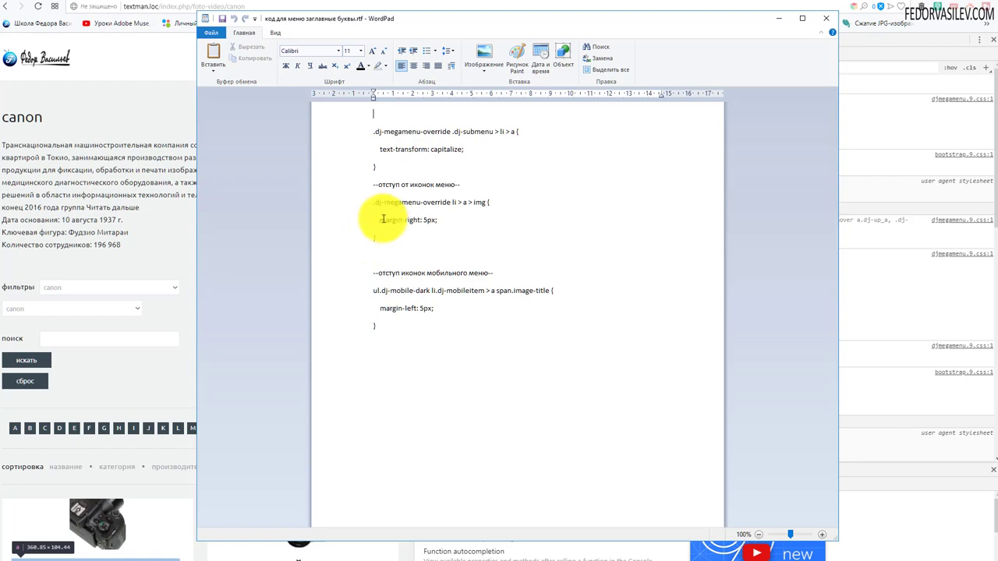
pyautogui.moveTo(374, 204); pyautogui.dragTo(391, 241)
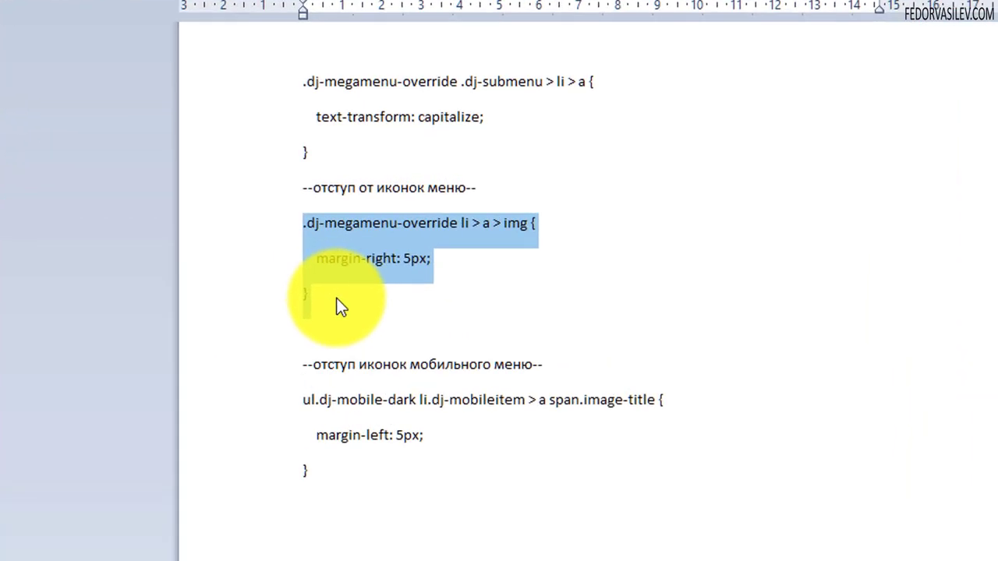
pyautogui.click(398, 234)
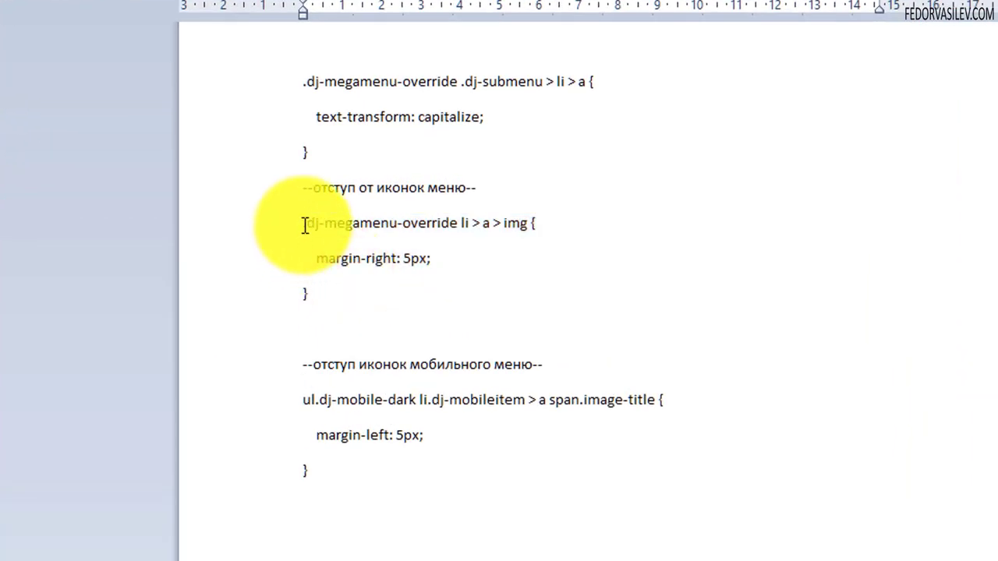
pyautogui.moveTo(303, 225); pyautogui.dragTo(550, 218)
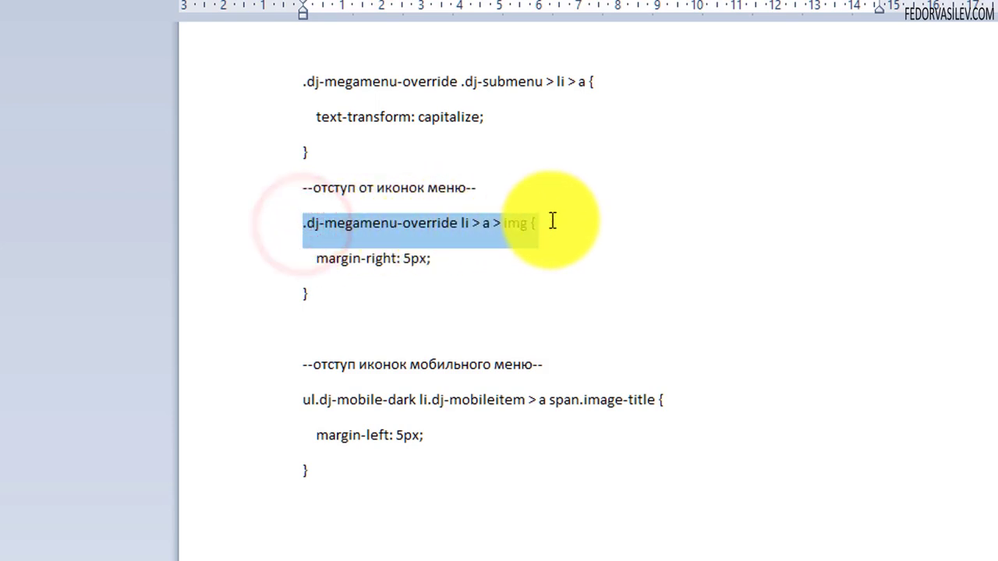
pyautogui.click(525, 249)
pyautogui.moveTo(306, 225); pyautogui.dragTo(272, 304)
pyautogui.click(308, 293)
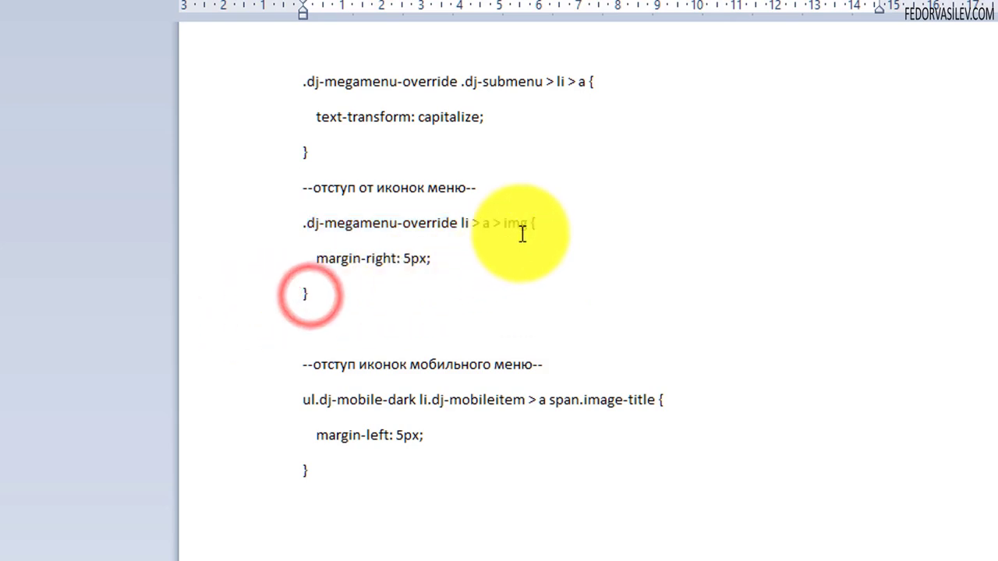
pyautogui.click(585, 221)
pyautogui.moveTo(526, 223); pyautogui.dragTo(584, 223)
pyautogui.click(586, 220)
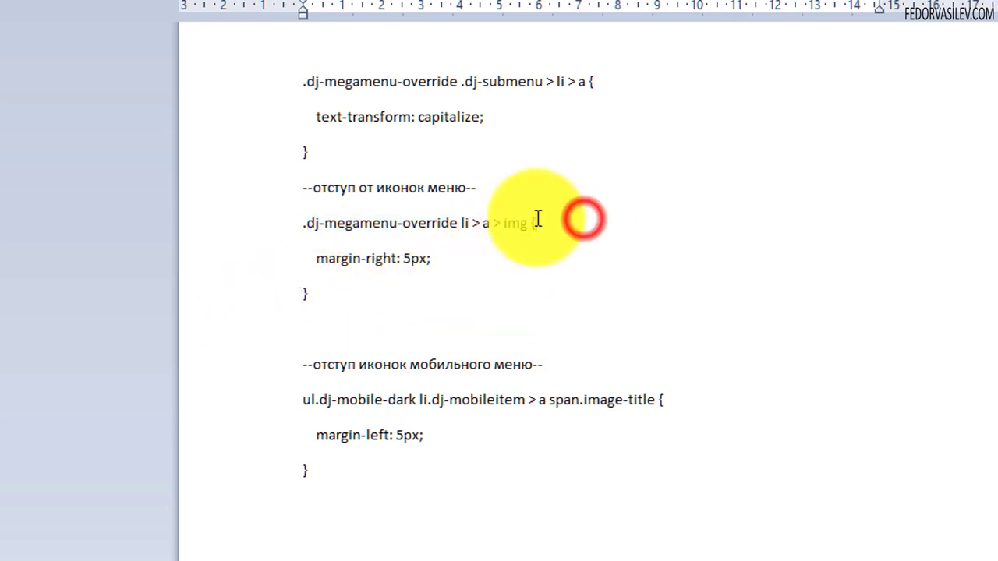
pyautogui.click(313, 297)
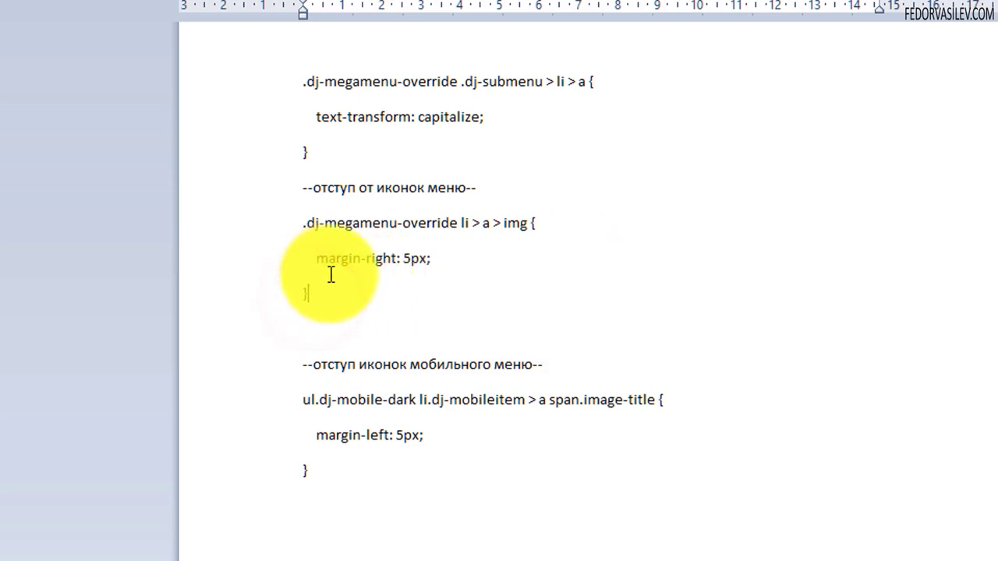
# - Examine the "margin-right: 5px;" declaration and its value in the menu icon spacing rule
pyautogui.moveTo(448, 260); pyautogui.dragTo(334, 263)
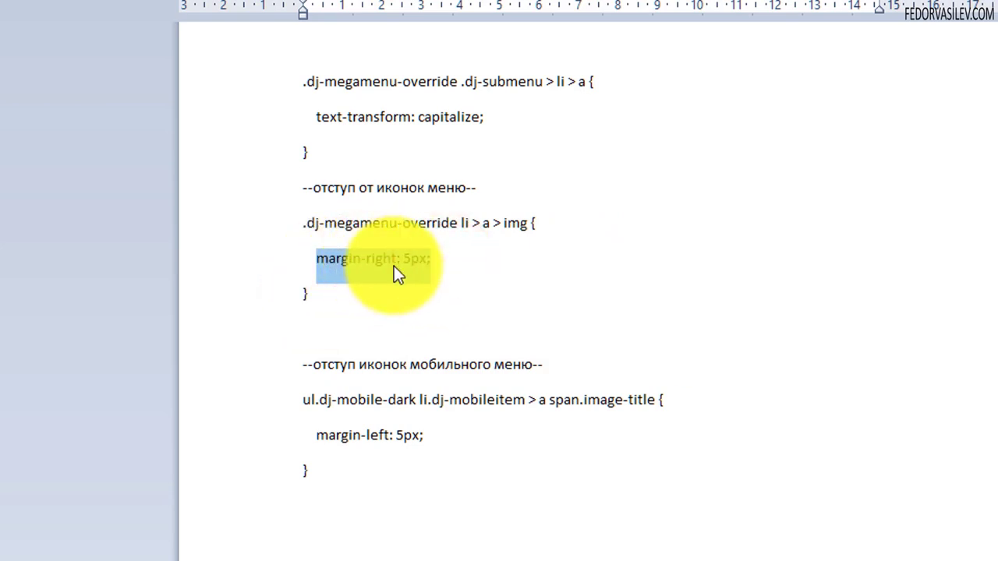
pyautogui.click(450, 258)
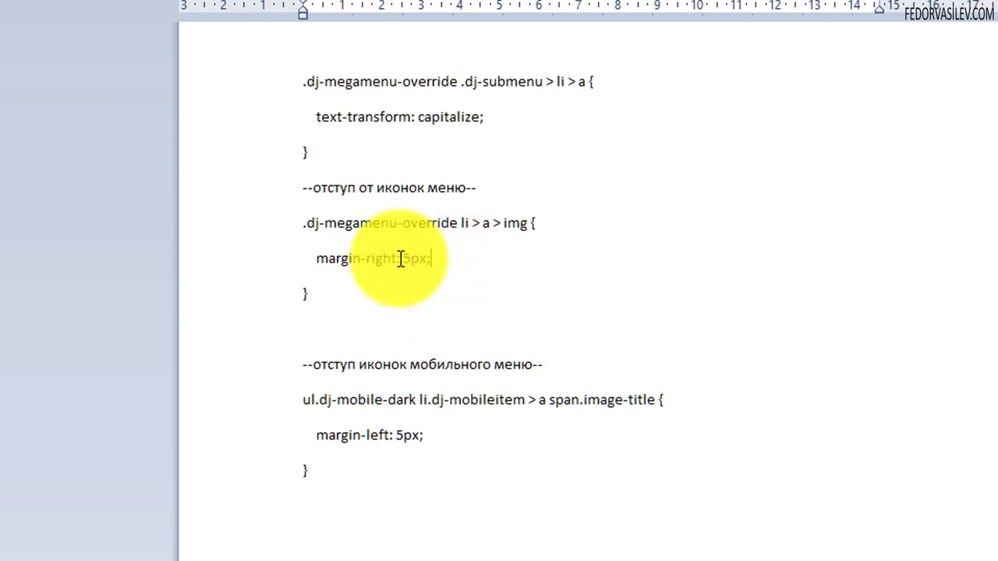
pyautogui.moveTo(400, 258)
pyautogui.mouseDown()
pyautogui.moveTo(452, 265)
pyautogui.moveTo(403, 260)
pyautogui.mouseUp()
pyautogui.click(449, 263)
pyautogui.click(432, 259)
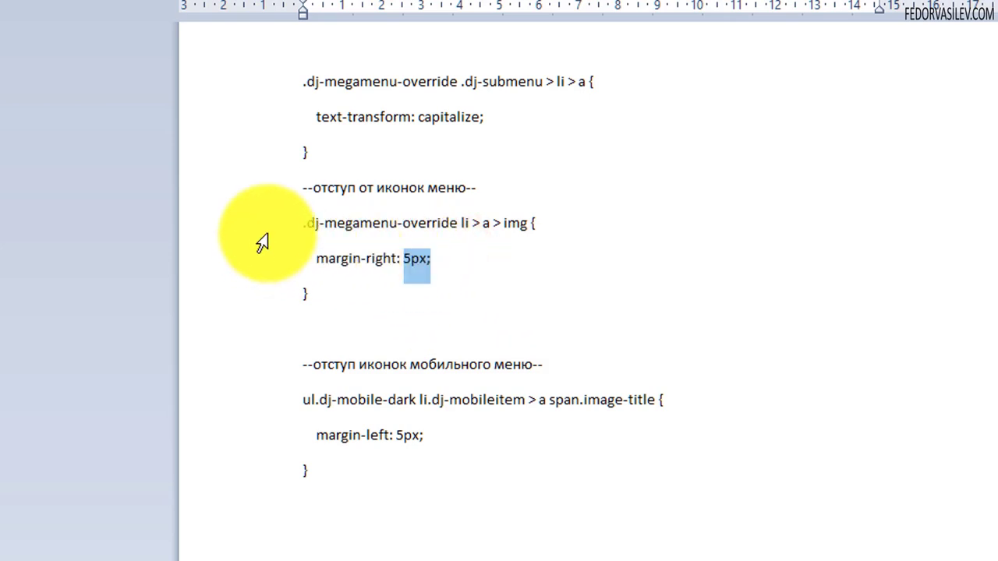
# - Copy the whole ".dj-megamenu-override li > a > img" rule, from its leading dot to the closing brace
pyautogui.click(295, 242)
pyautogui.click(296, 230)
pyautogui.moveTo(306, 224); pyautogui.dragTo(334, 228)
pyautogui.click(308, 236)
pyautogui.click(651, 226)
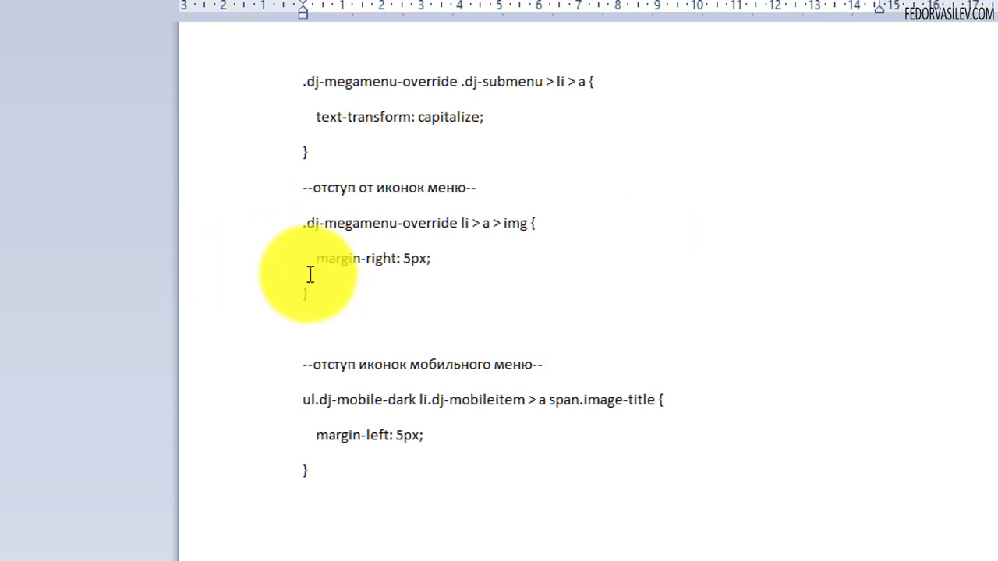
pyautogui.moveTo(309, 290); pyautogui.dragTo(289, 239)
pyautogui.hotkey('ctrl', 'c')
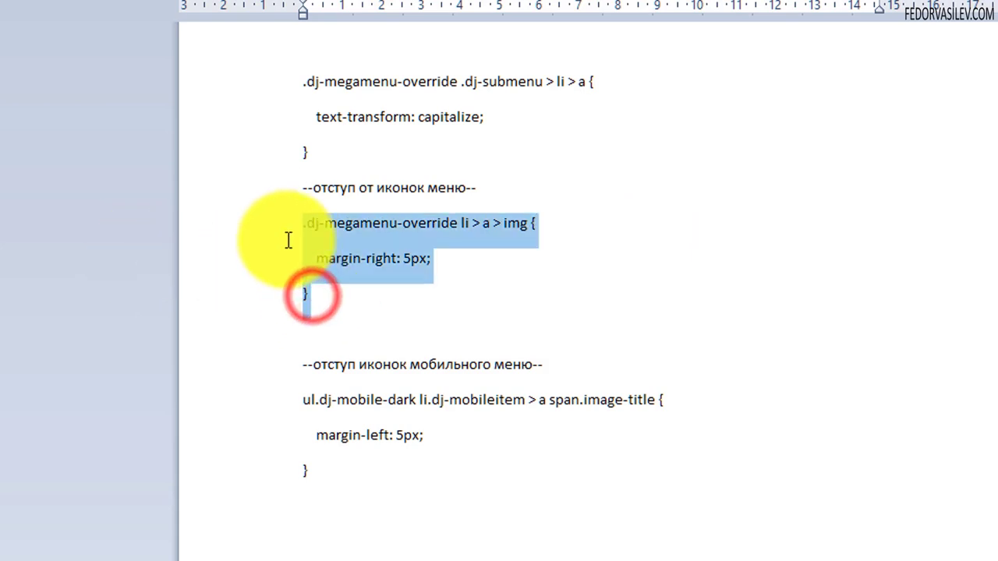
# - Copy the selected menu icon spacing rule, and return to the canon page without developer tools to view the Фото-Видео submenu
pyautogui.rightClick(341, 225)
pyautogui.click(406, 262)
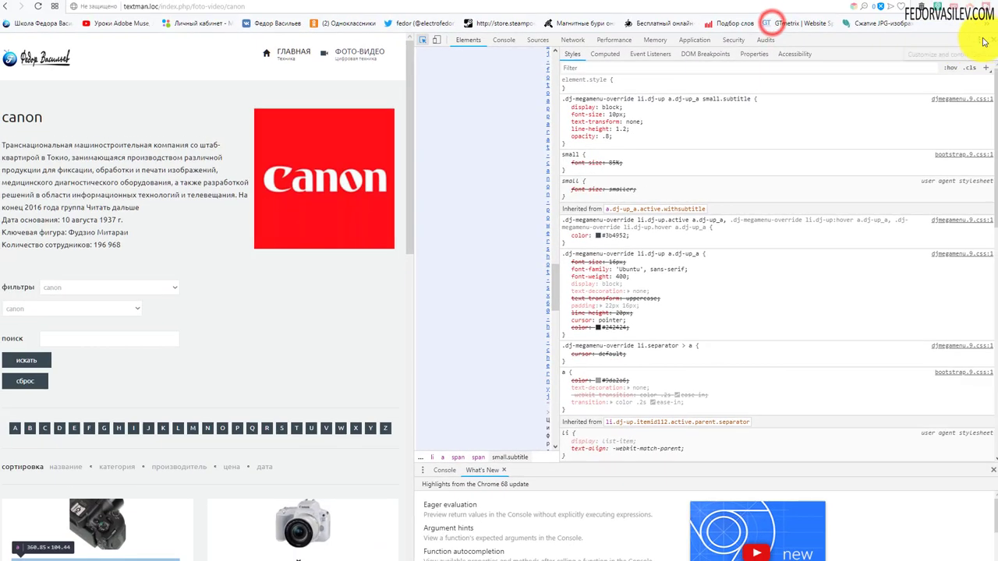
pyautogui.click(984, 40)
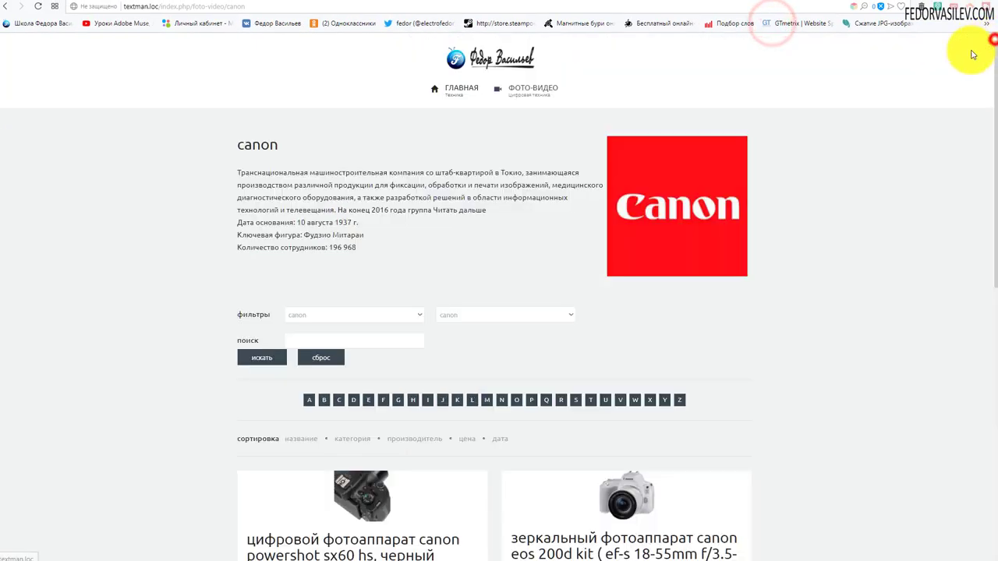
pyautogui.moveTo(527, 85)
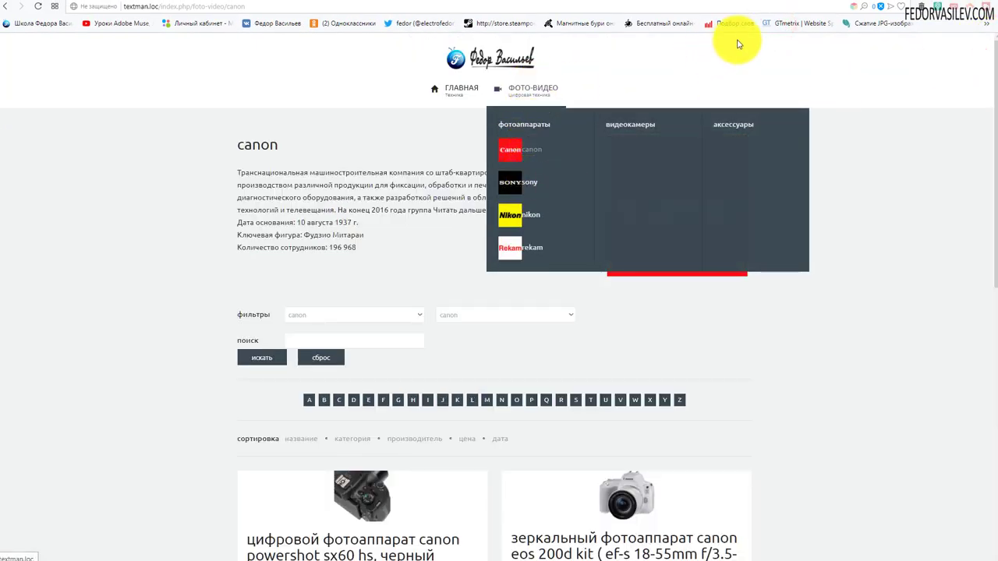
# - Open the "jm-apartments - По умолчанию" site template style in the Joomla administration and show Другие настройки of its font settings
pyautogui.click(791, 2)
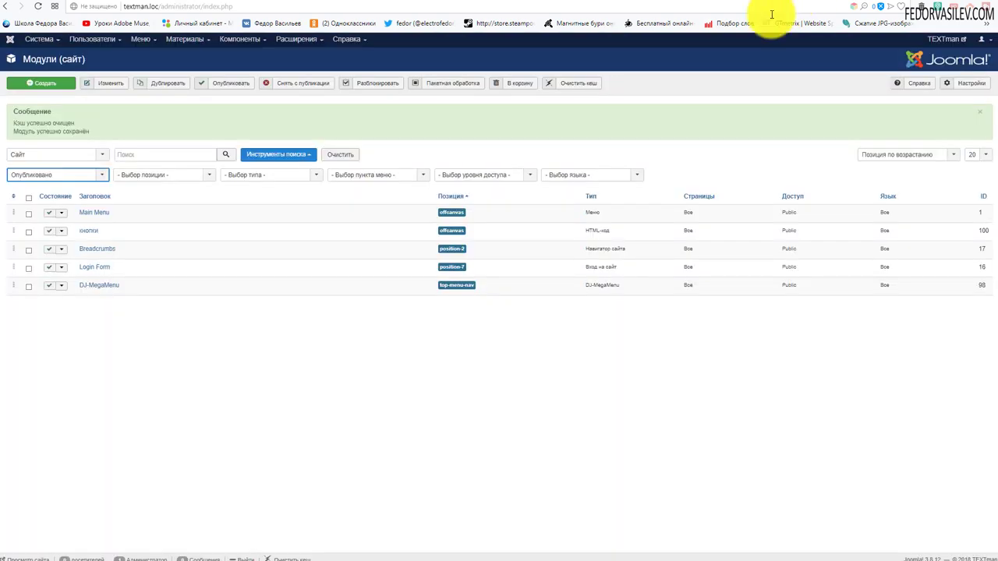
pyautogui.click(277, 40)
pyautogui.click(285, 94)
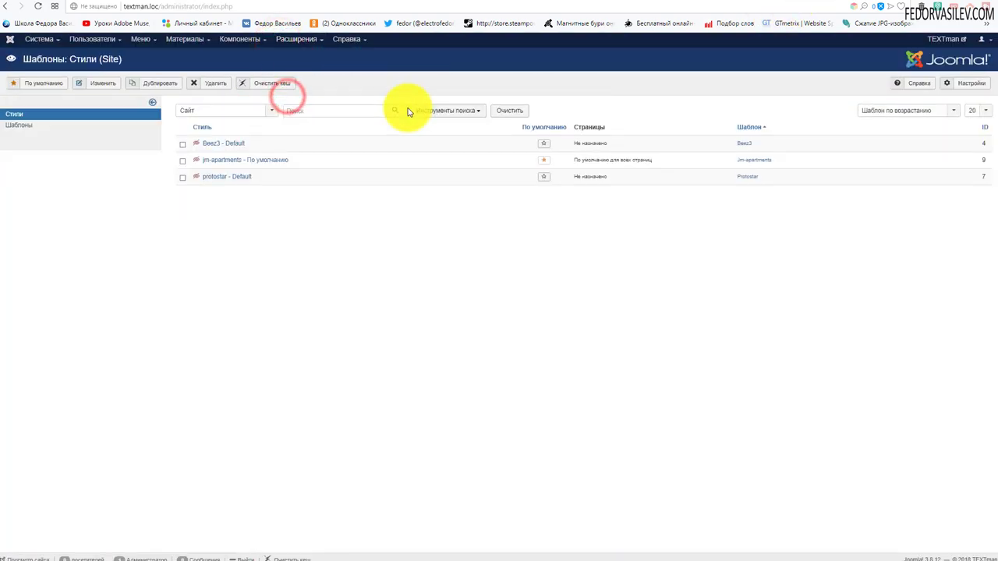
pyautogui.click(220, 161)
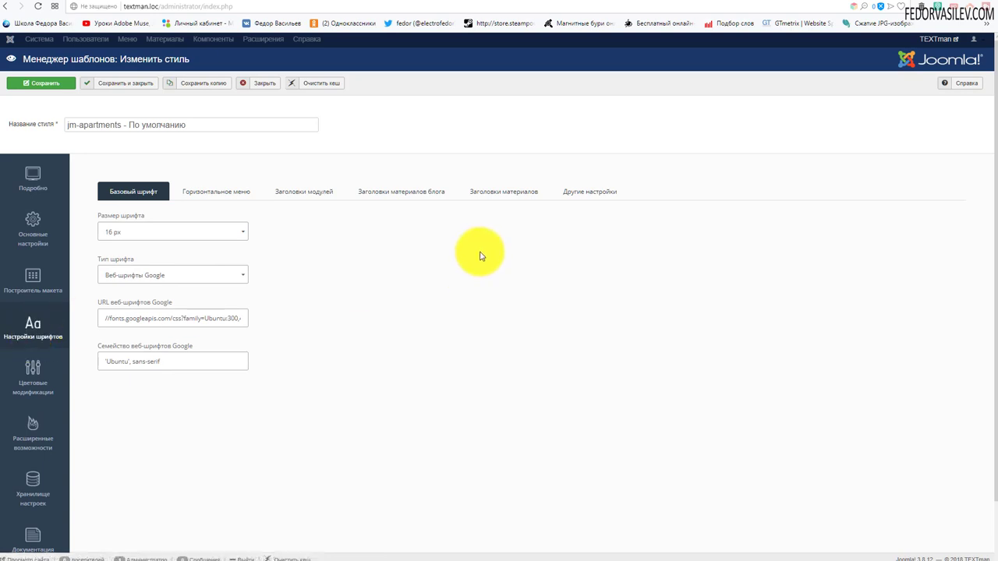
pyautogui.click(572, 195)
pyautogui.scroll(-1, 421, 280)
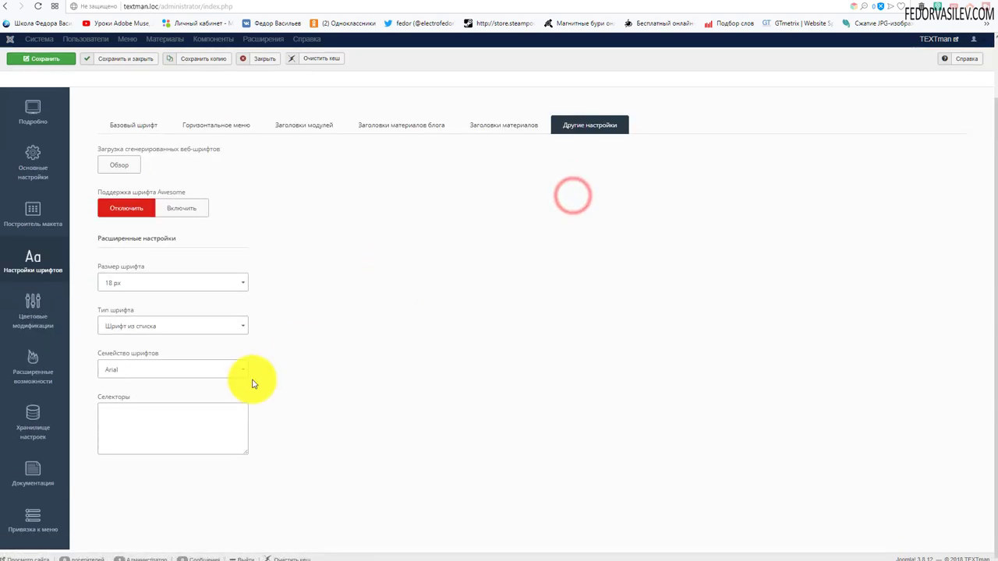
# - Enlarge the Селекторы text area and paste the copied ".dj-megamenu-override li > a > img" rule into it
pyautogui.moveTo(247, 454); pyautogui.dragTo(266, 525)
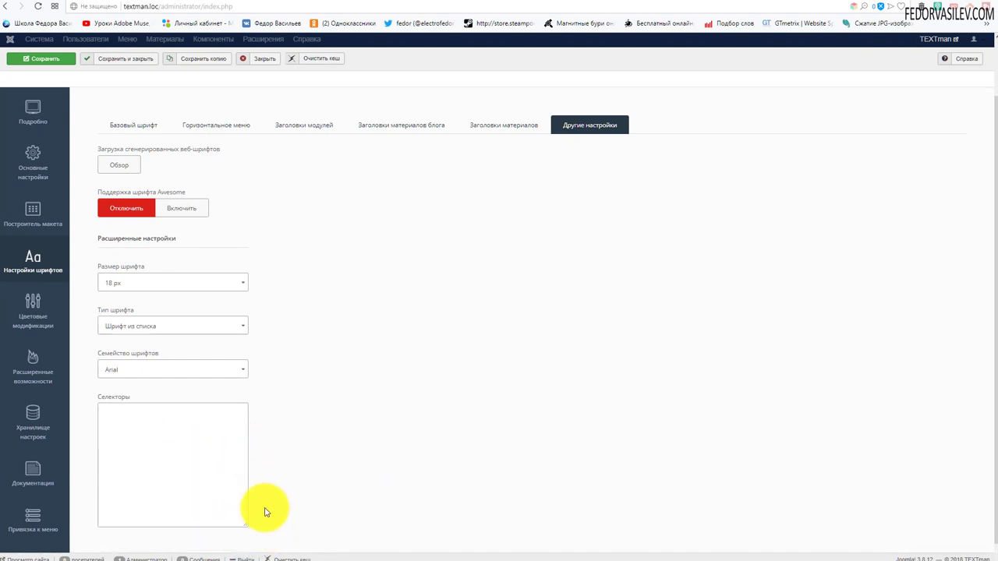
pyautogui.scroll(-1, 164, 414)
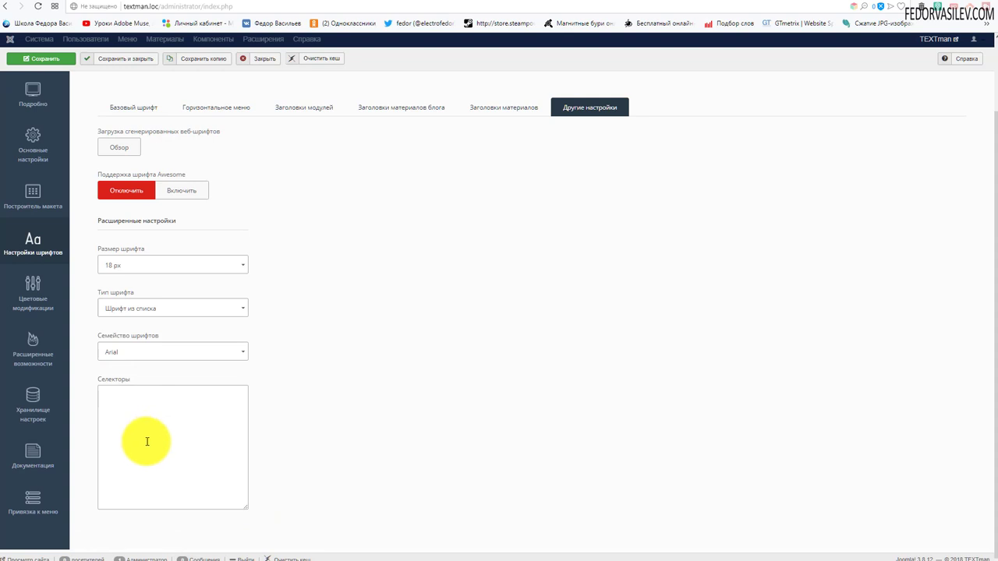
pyautogui.rightClick(141, 398)
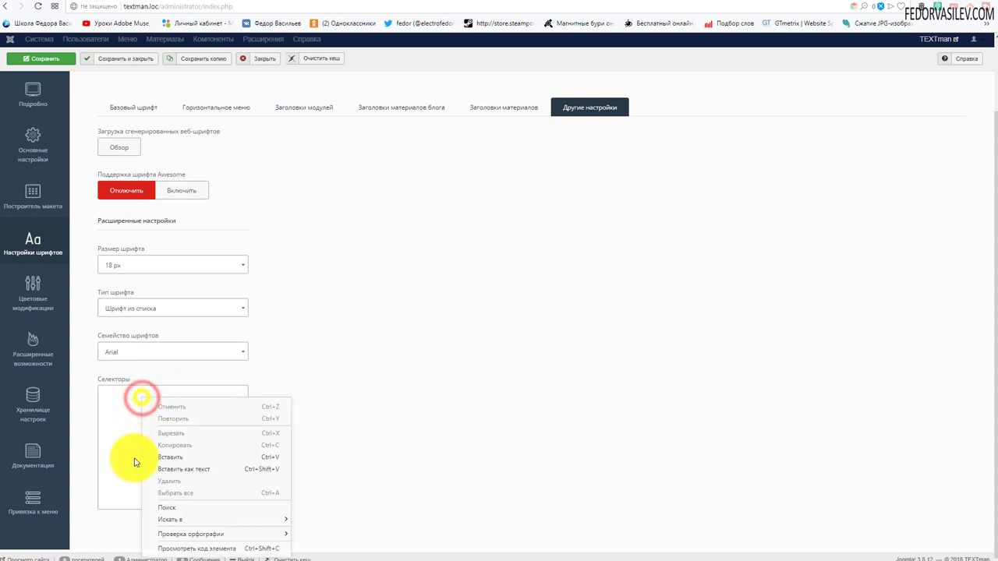
pyautogui.click(170, 461)
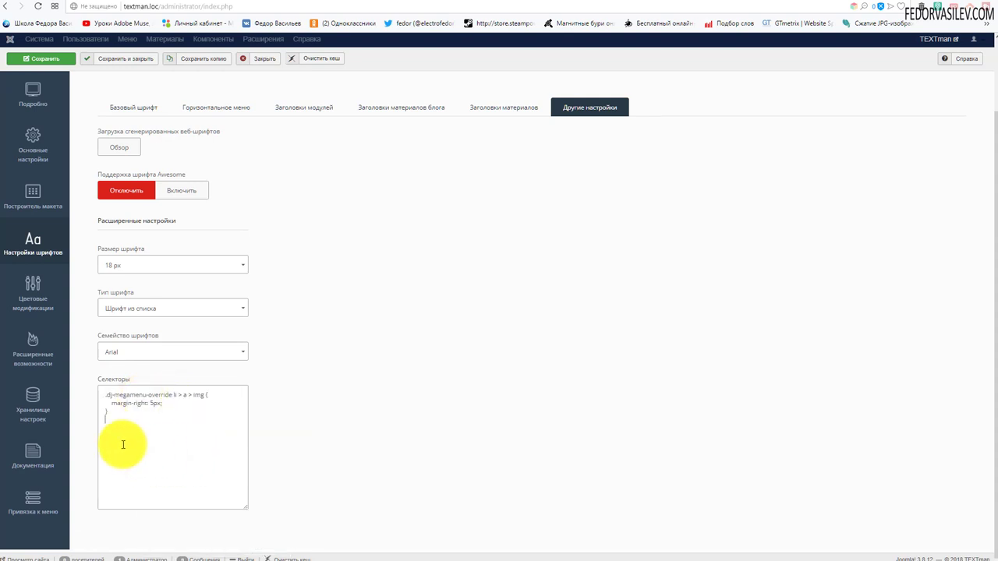
# - Check the pasted rule in Селекторы from its leading dot to the closing brace and save the template style
pyautogui.click(113, 418)
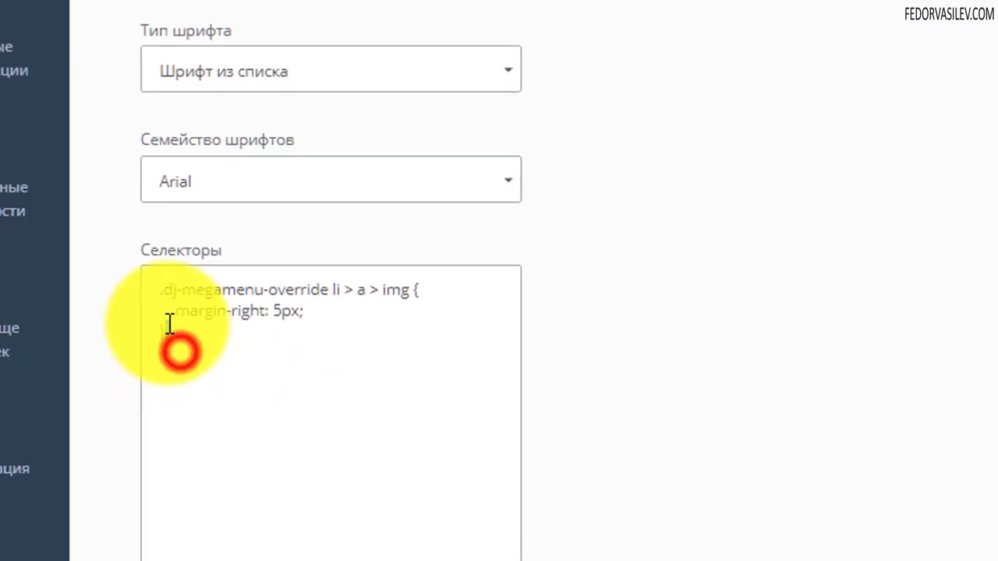
pyautogui.moveTo(169, 324); pyautogui.dragTo(148, 283)
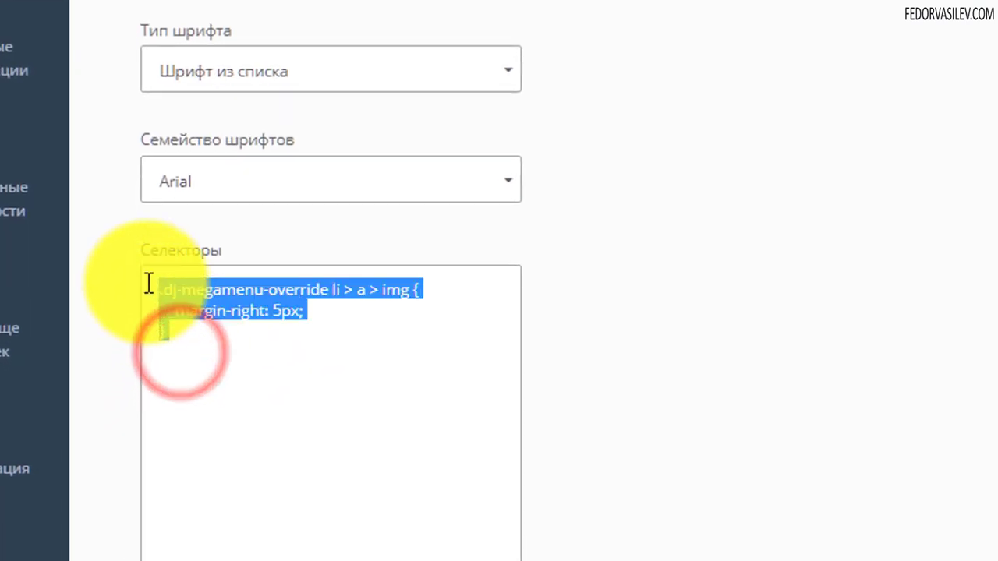
pyautogui.click(442, 355)
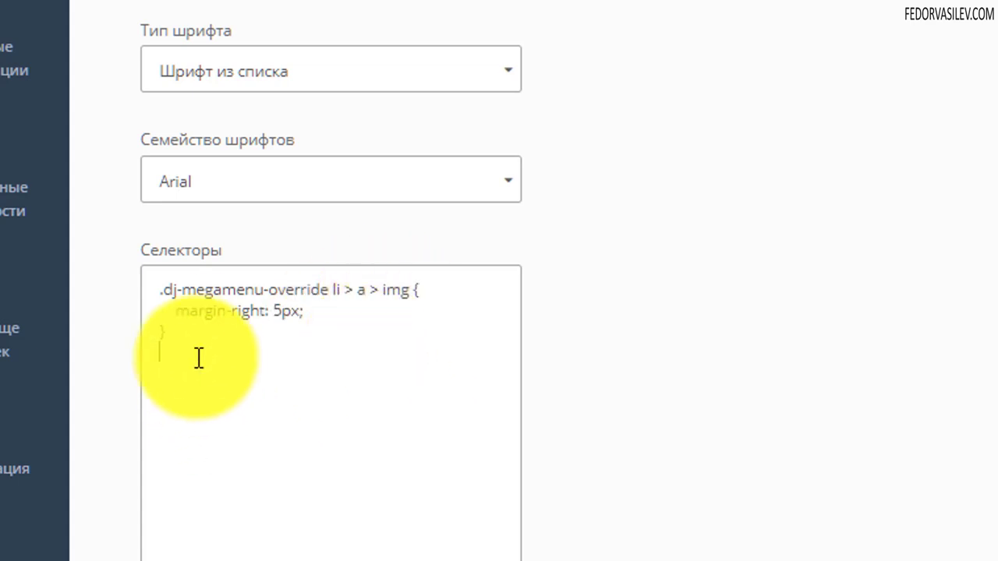
pyautogui.moveTo(201, 345); pyautogui.dragTo(150, 284)
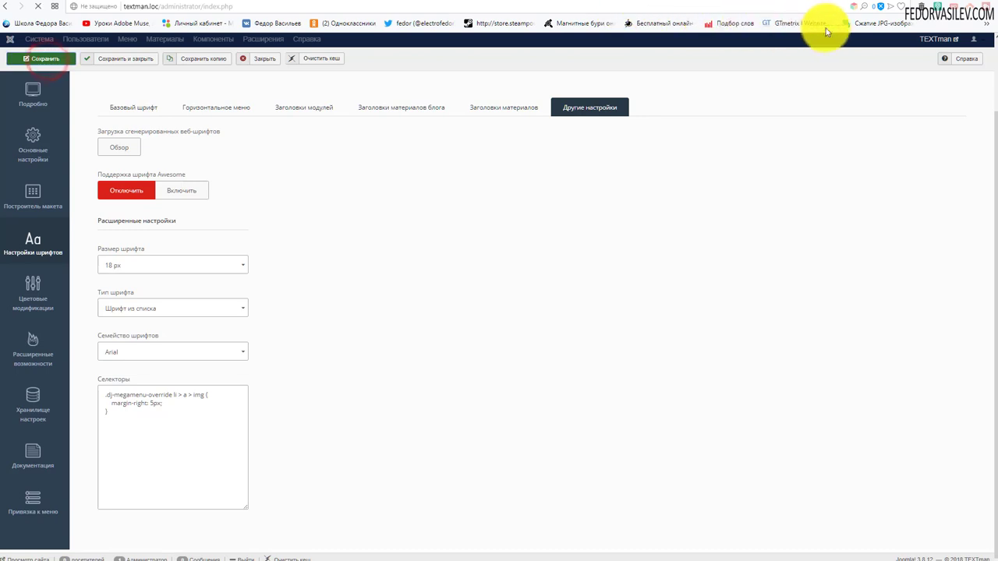
# - Return to the site, open the Главная page and examine the icon spacing in the Фото-Видео submenu
pyautogui.hotkey('ctrl', 'Tab')
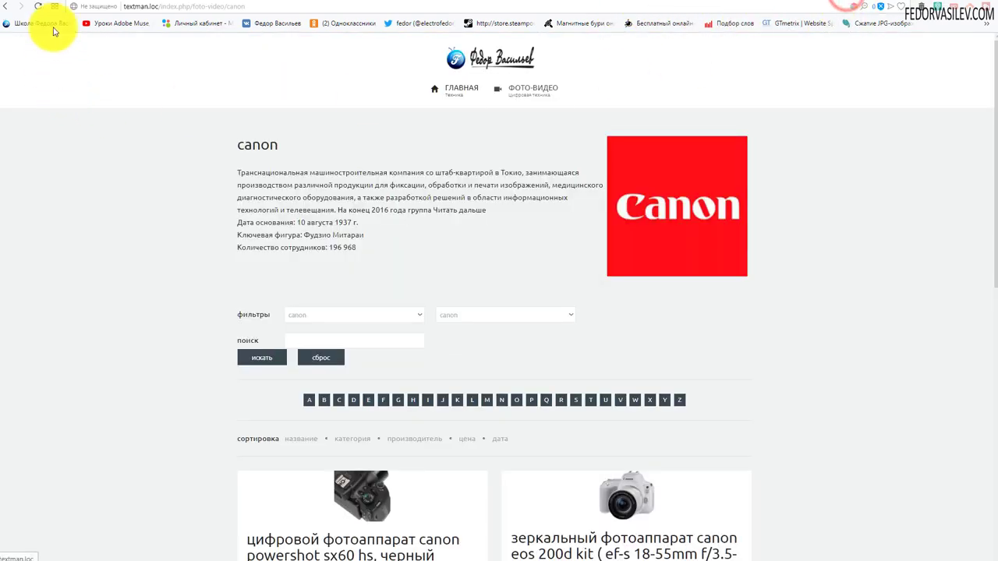
pyautogui.click(433, 91)
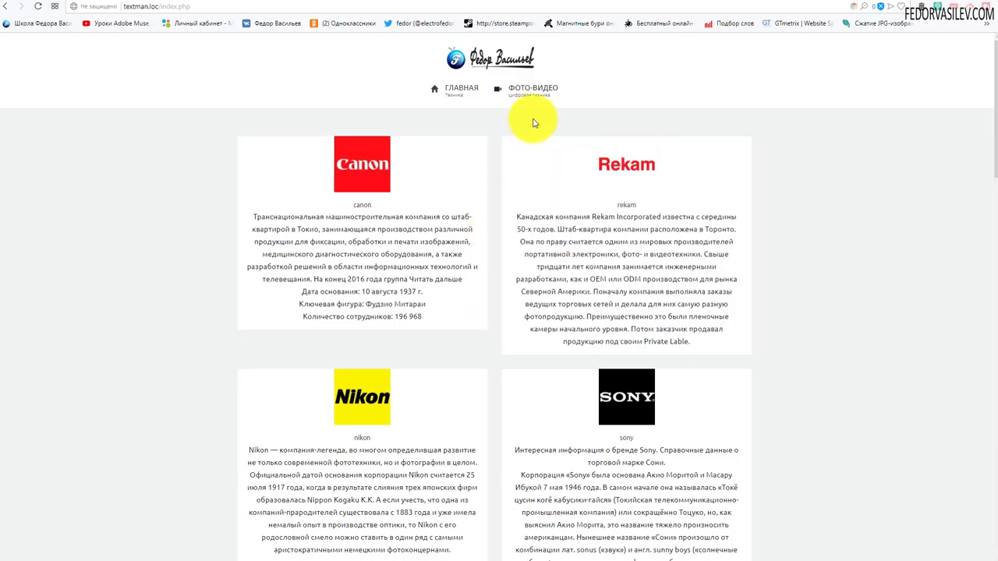
pyautogui.moveTo(530, 110)
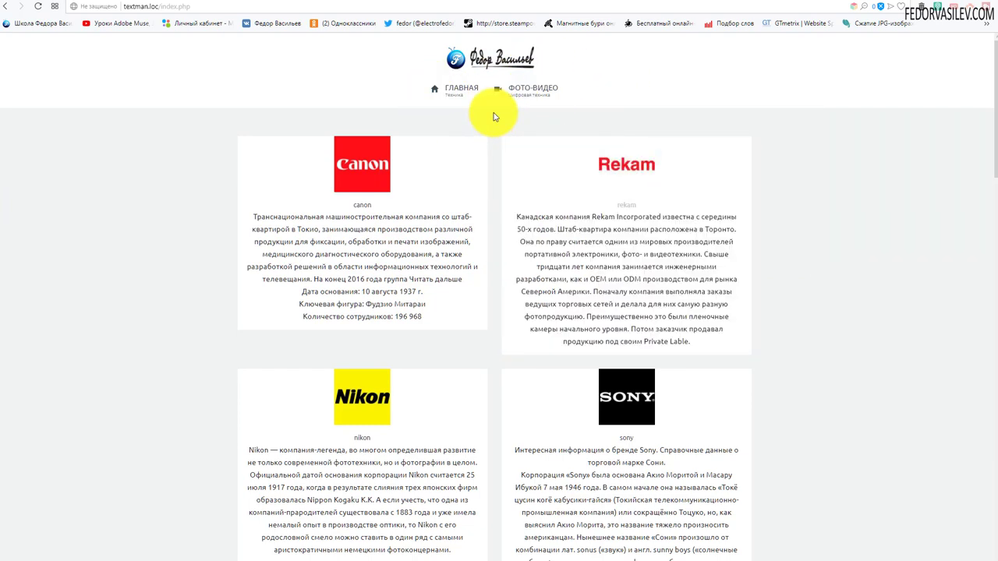
pyautogui.moveTo(517, 95)
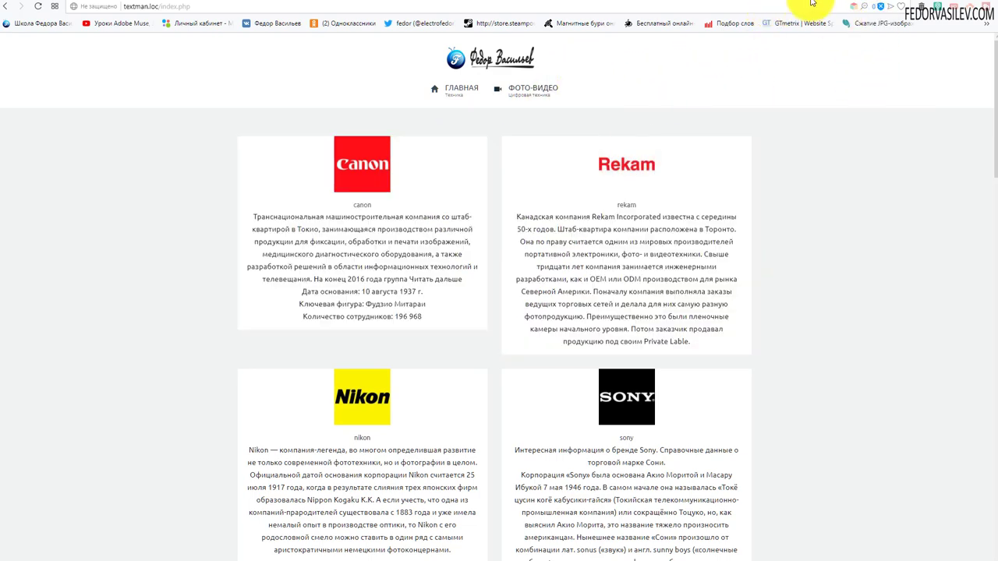
# - Preview the home page in the developer tools' mobile device view, examine how the menu behaves while scrolling, and close the tools
pyautogui.rightClick(585, 60)
pyautogui.click(612, 226)
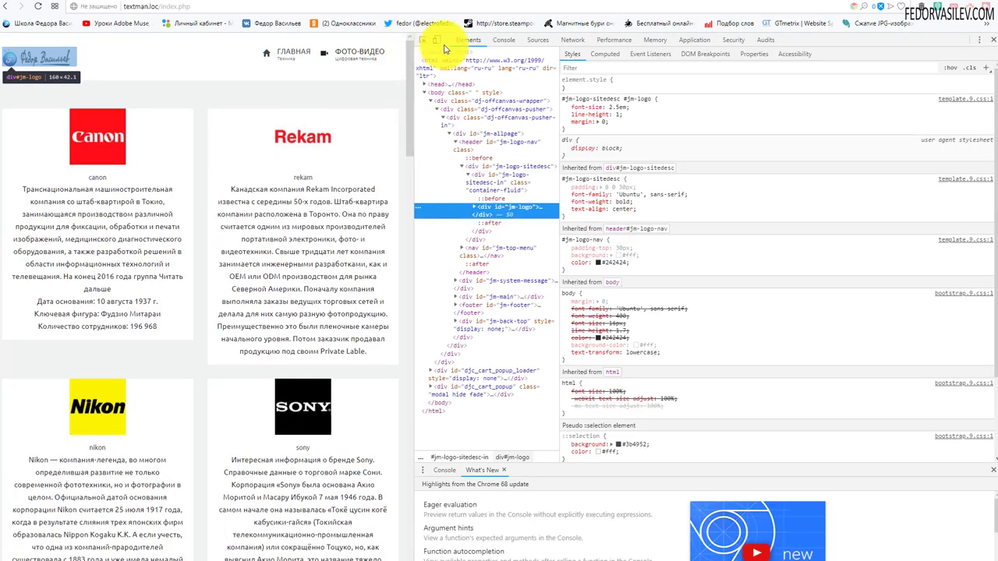
pyautogui.click(436, 40)
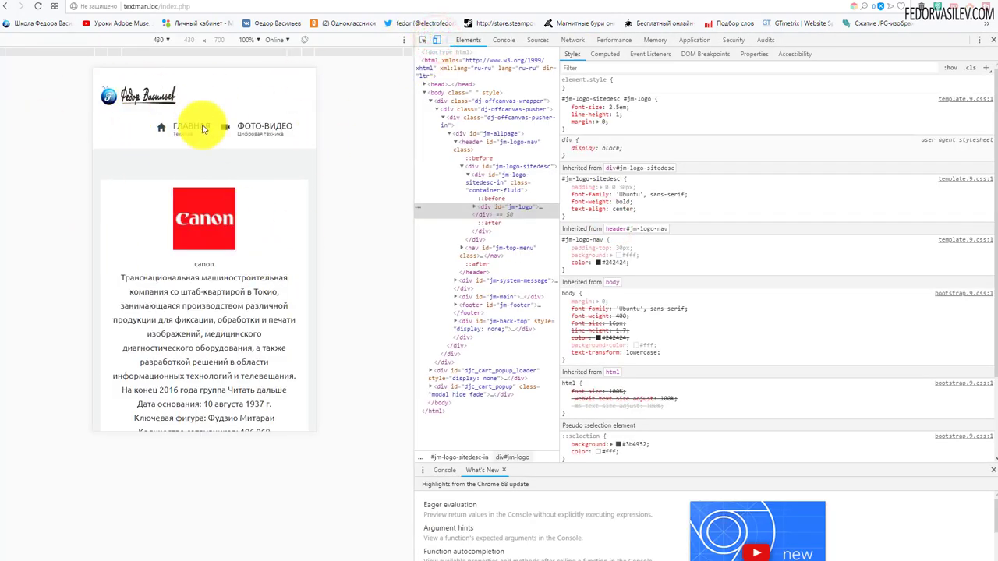
pyautogui.scroll(-10, 190, 263)
pyautogui.scroll(-10, 206, 170)
pyautogui.scroll(10, 203, 226)
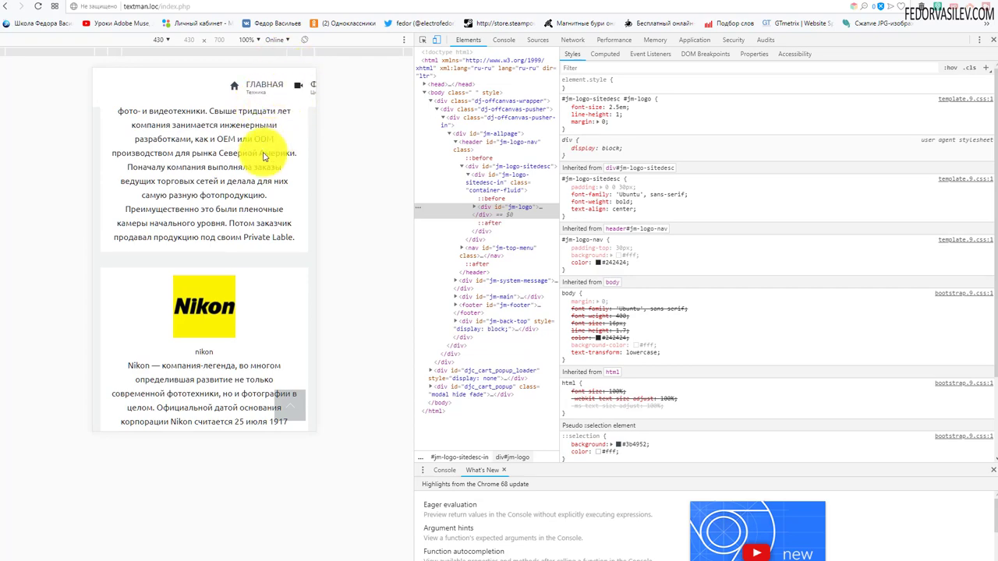
pyautogui.scroll(5, 239, 168)
pyautogui.scroll(5, 240, 168)
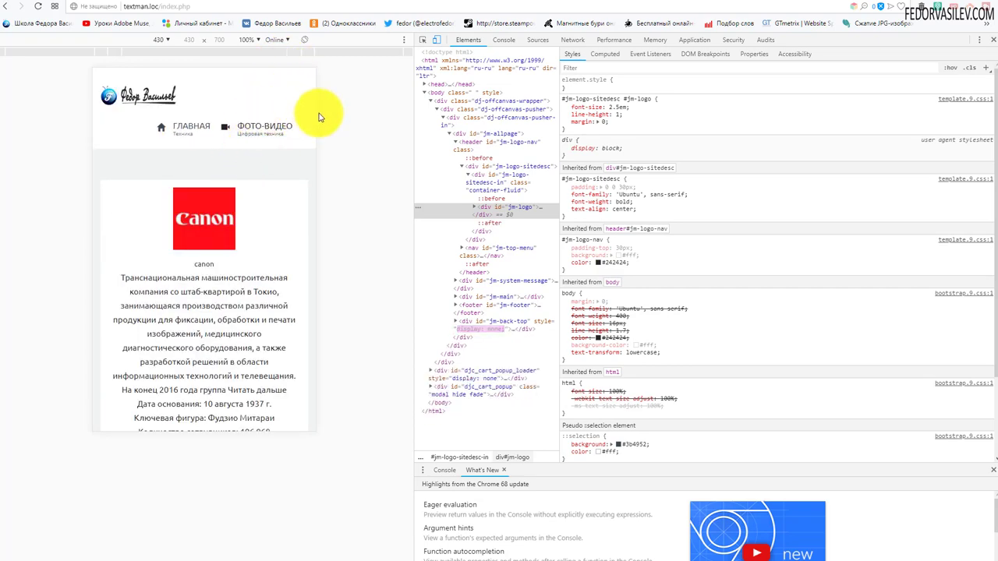
pyautogui.click(993, 39)
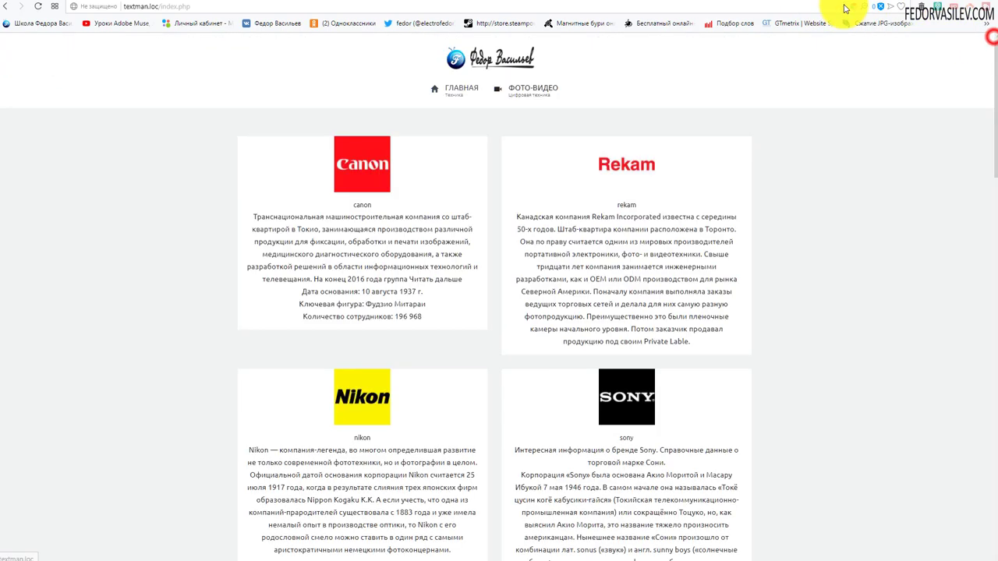
# - Return to the Joomla administration and open the mobile menu settings of the DJ-MegaMenu module
pyautogui.hotkey('ctrl', 'w')
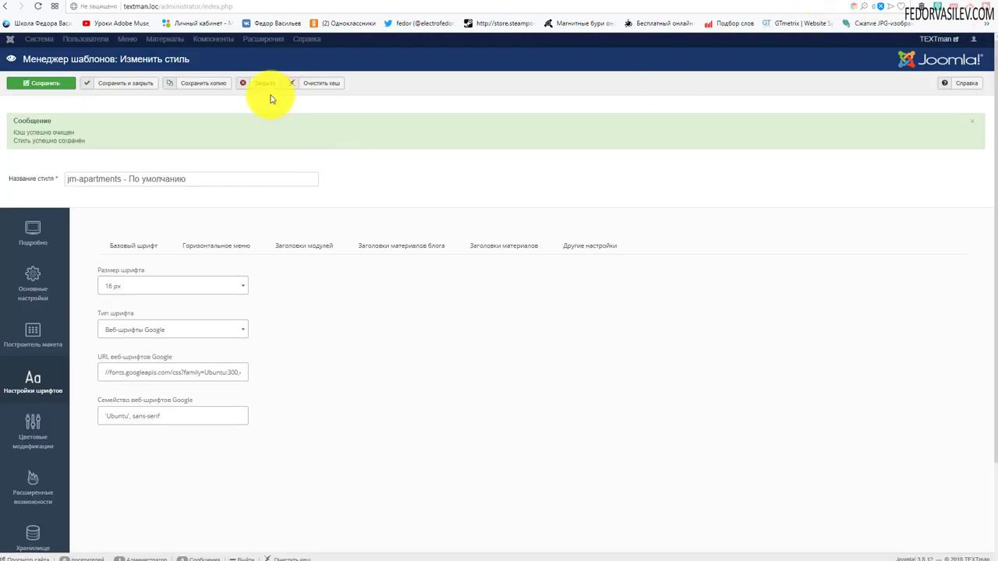
pyautogui.click(296, 39)
pyautogui.click(304, 75)
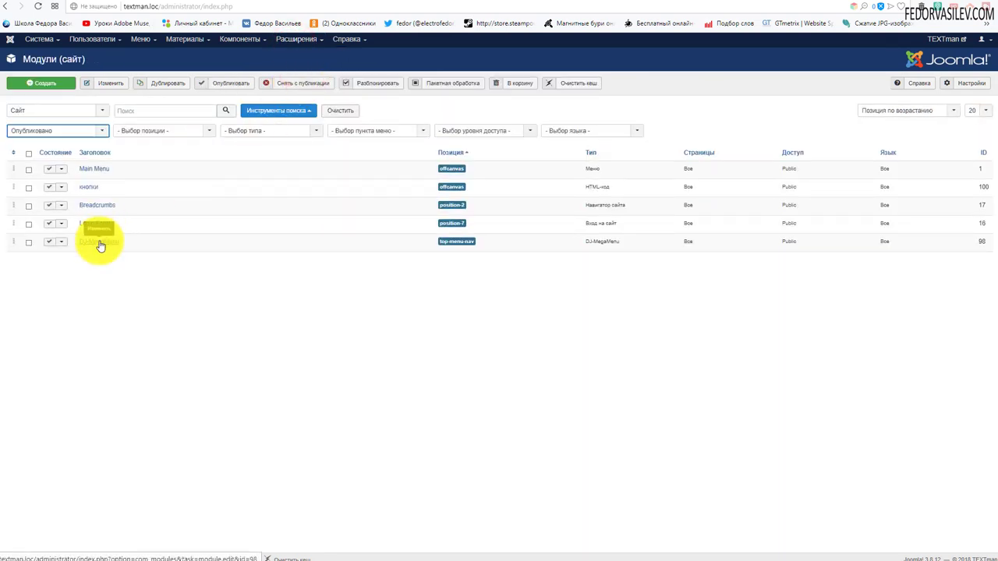
pyautogui.click(99, 242)
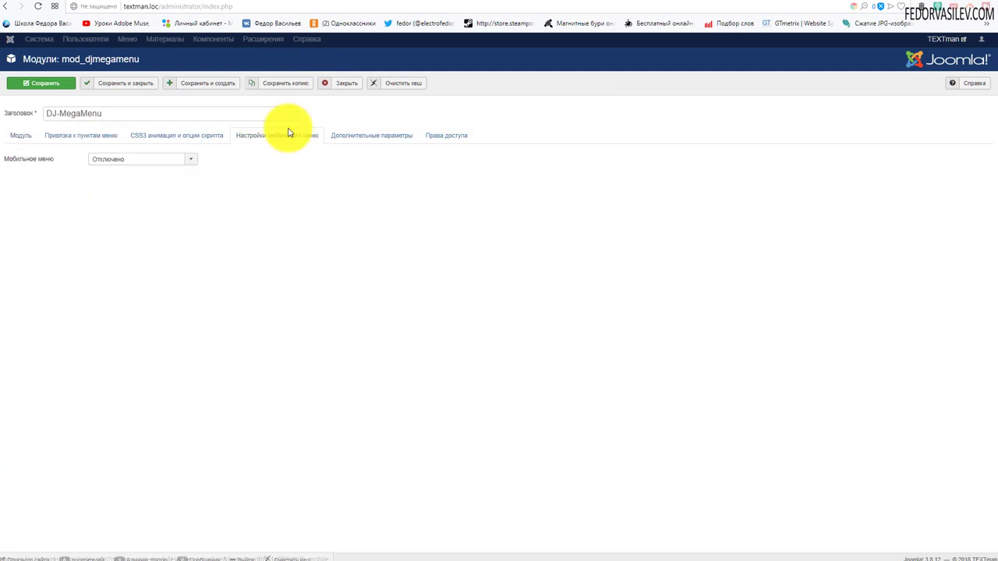
pyautogui.click(283, 139)
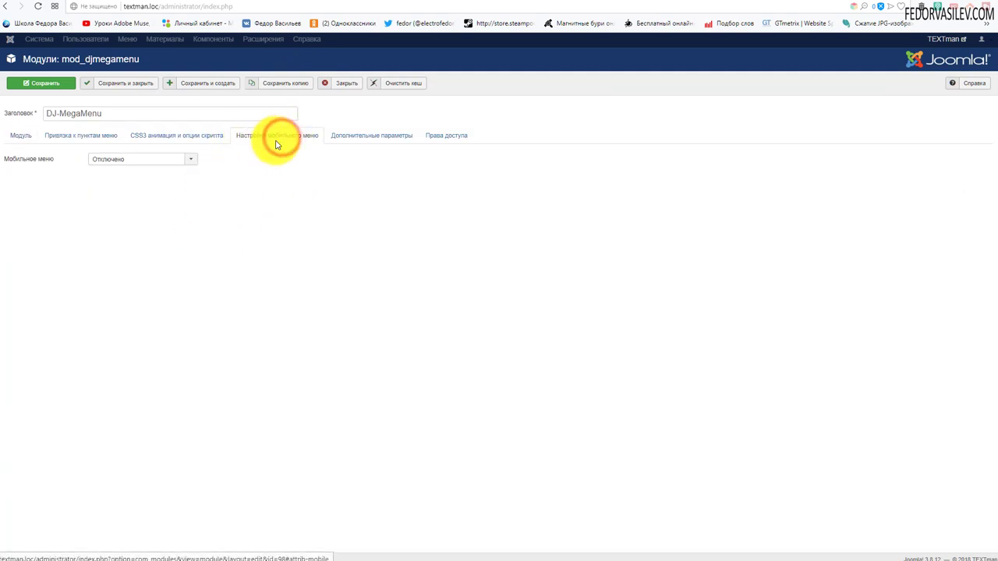
# - Set the module's Мобильное меню option to "Offcanvas меню" and review the mobile menu width setting
pyautogui.click(184, 159)
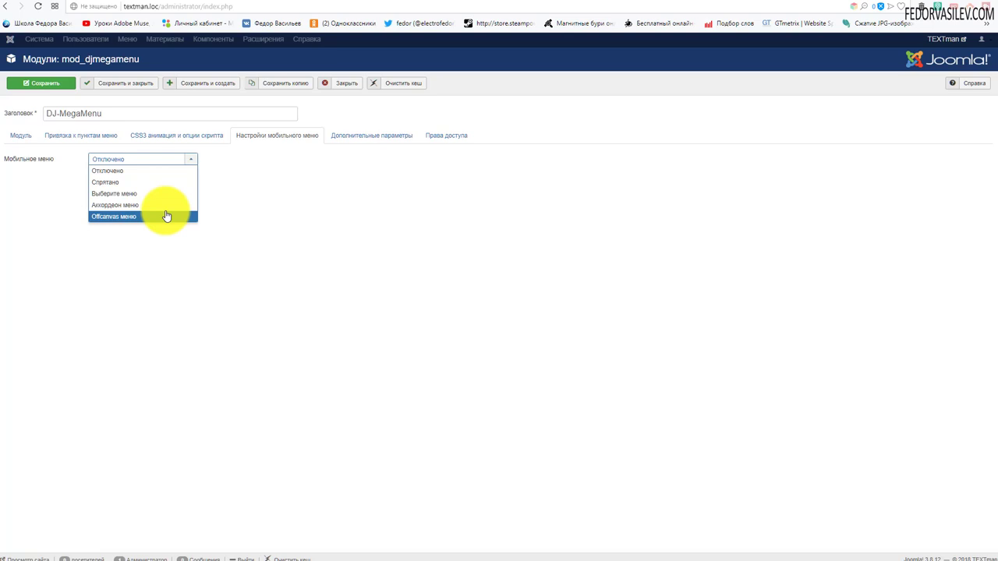
pyautogui.click(101, 218)
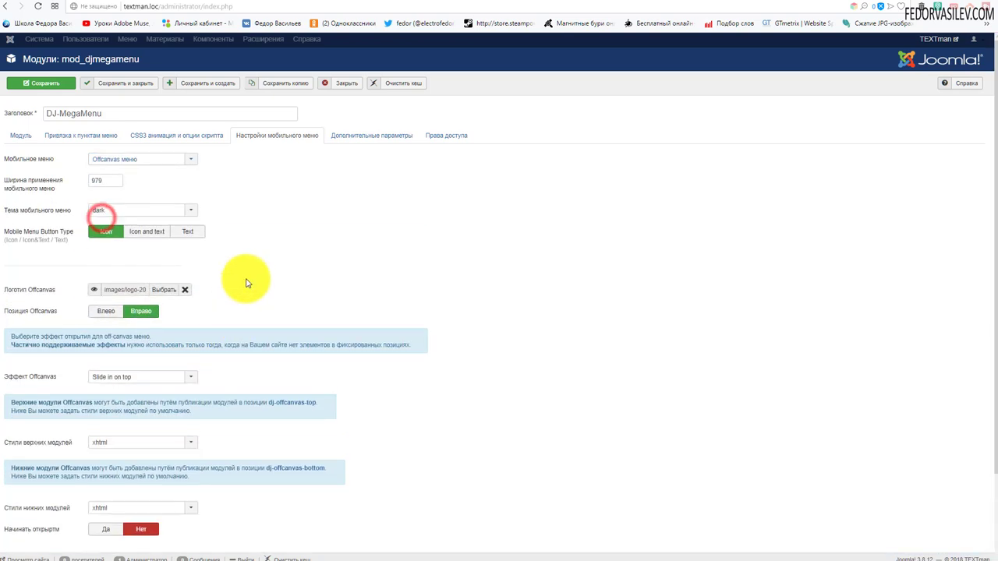
pyautogui.moveTo(44, 195)
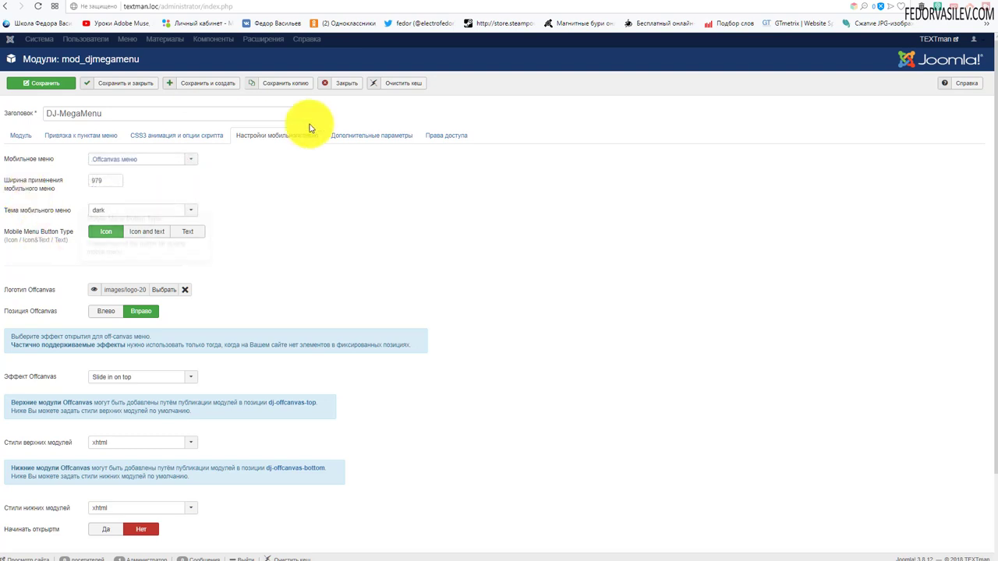
pyautogui.click(104, 182)
pyautogui.click(205, 194)
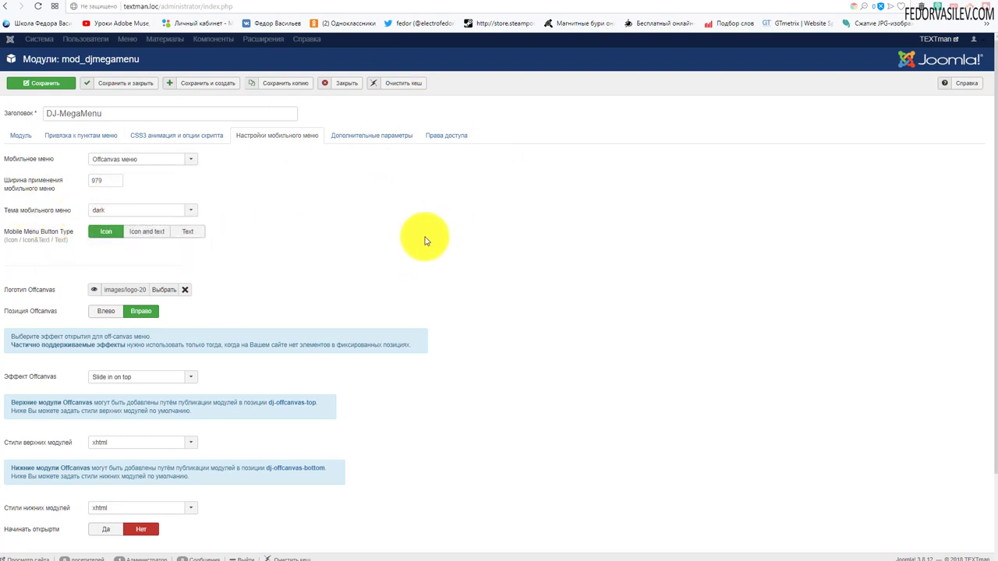
# - Examine the desktop menu on the site's home page and return to the DJ-MegaMenu mobile settings
pyautogui.click(845, 4)
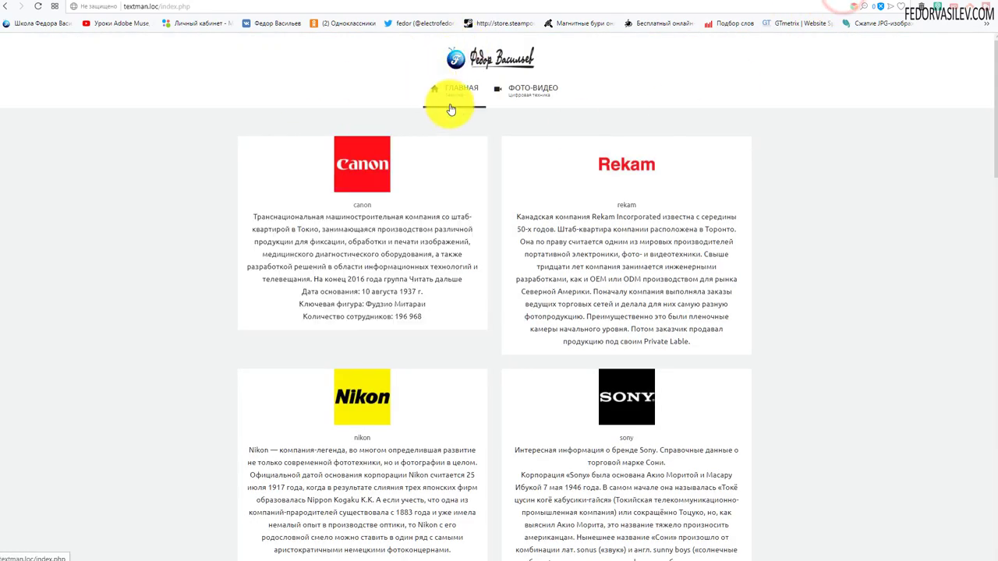
pyautogui.moveTo(532, 88)
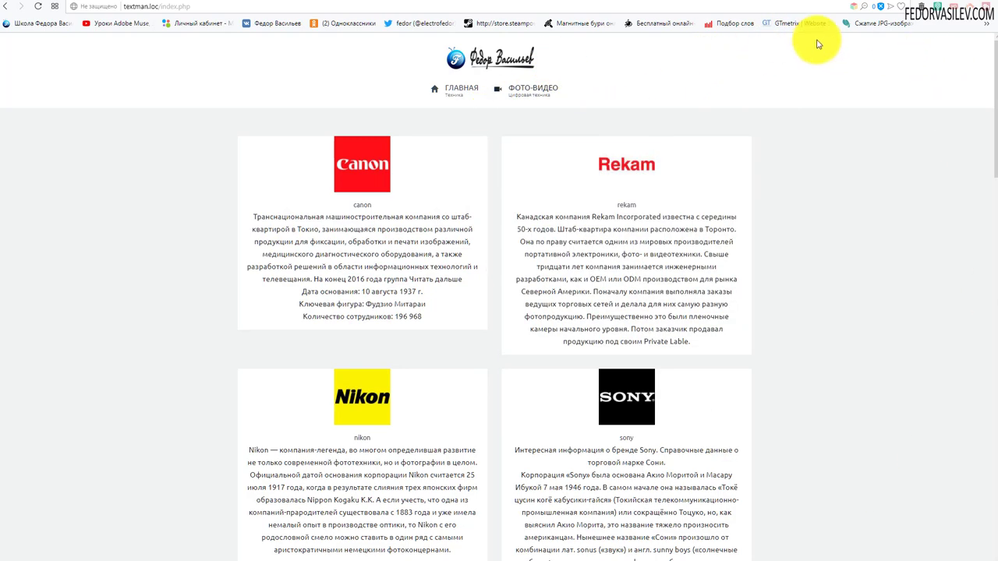
pyautogui.click(811, 3)
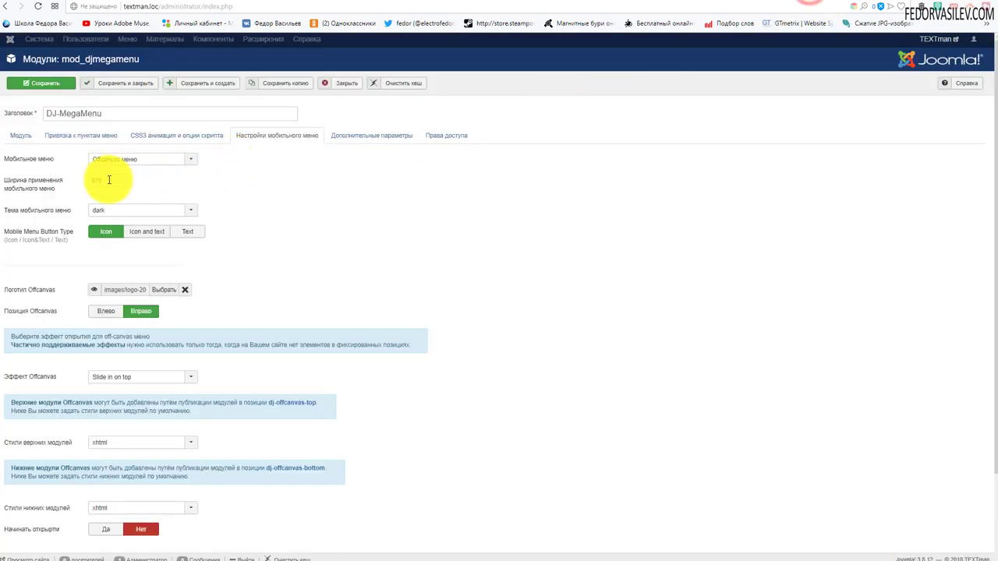
# - Review the mobile menu's activation width, check the desktop menu on the home page, and return to the width setting
pyautogui.doubleClick(106, 181)
pyautogui.click(199, 193)
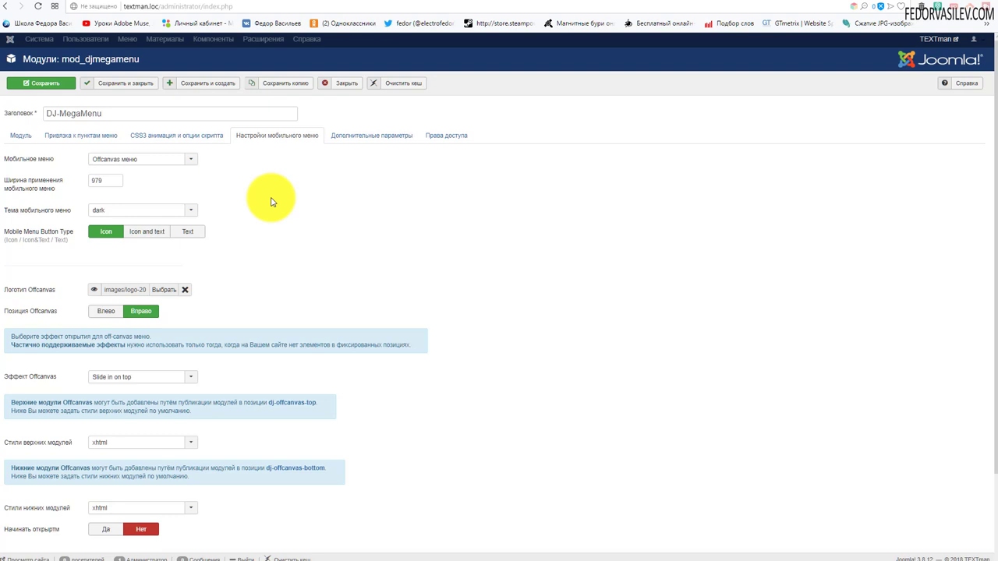
pyautogui.click(847, 3)
pyautogui.moveTo(533, 92)
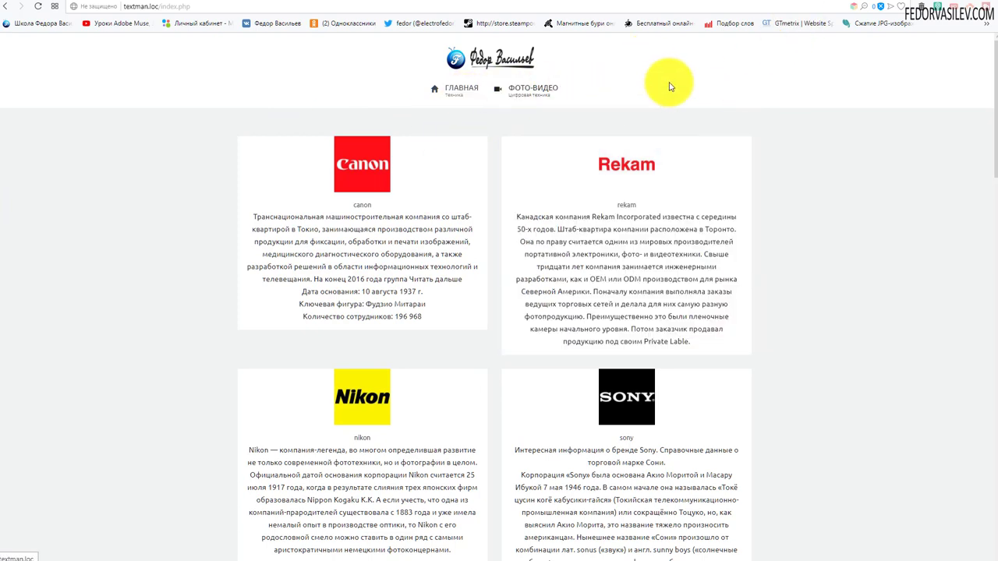
pyautogui.click(811, 2)
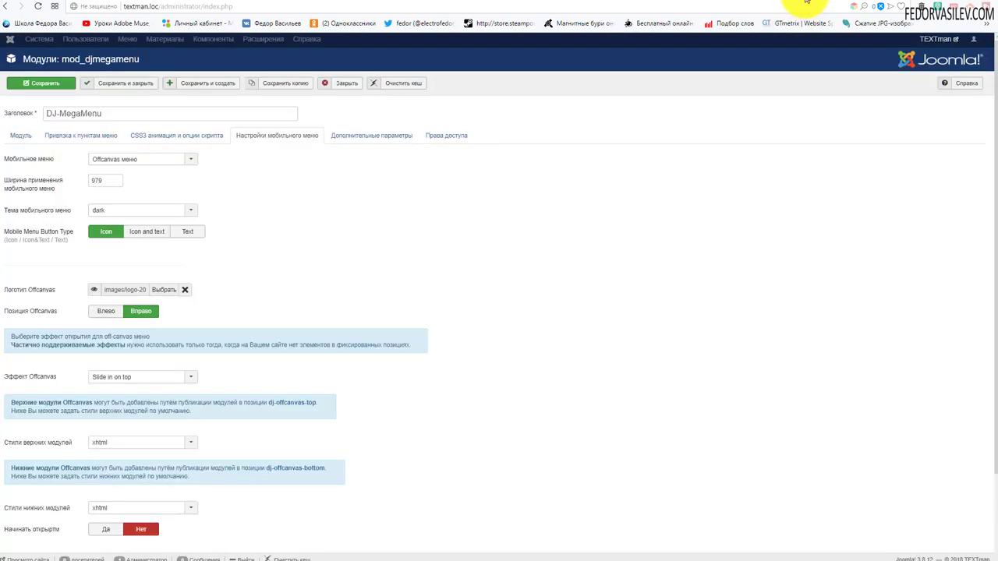
pyautogui.doubleClick(114, 182)
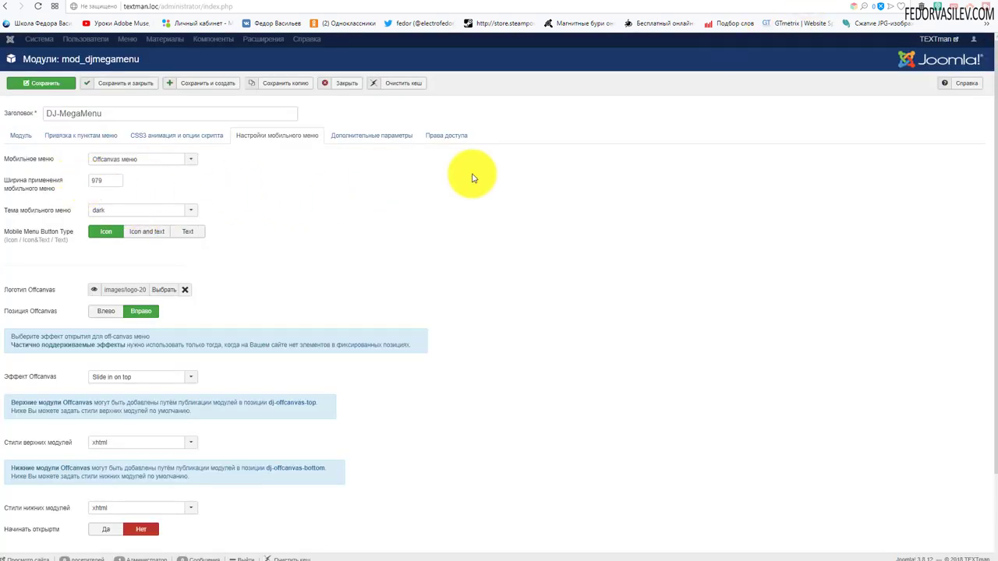
# - Switch Тема мобильного меню to "- настраиваемый -" and look through its colour fields
pyautogui.click(97, 210)
pyautogui.click(98, 211)
pyautogui.click(98, 209)
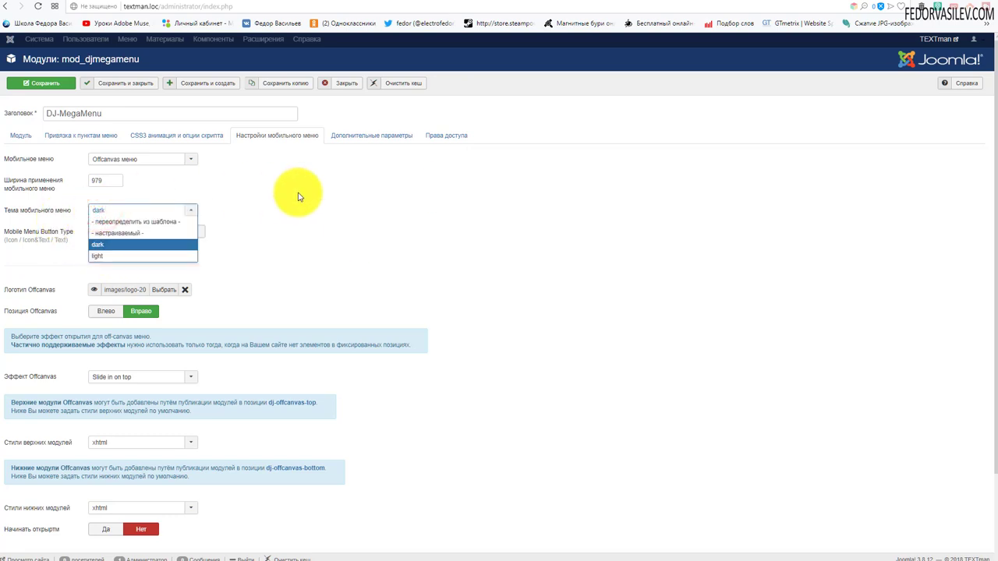
pyautogui.click(178, 234)
pyautogui.scroll(-2, 176, 297)
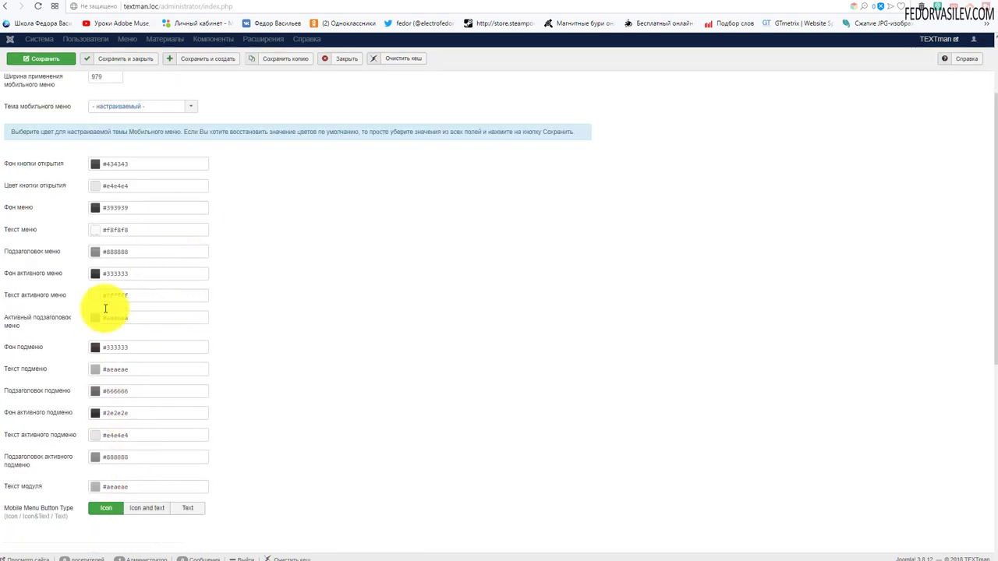
pyautogui.scroll(2, 204, 296)
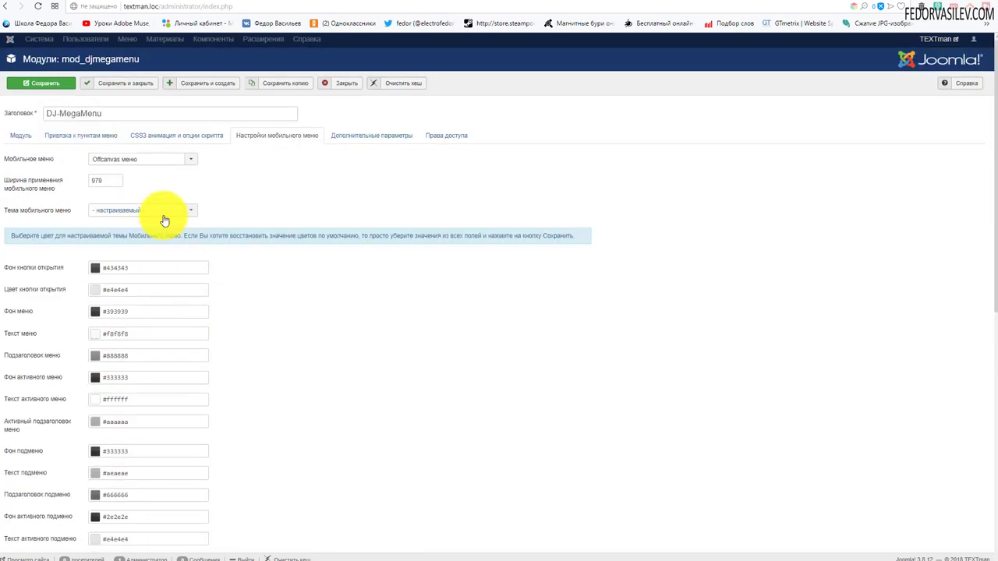
# - Try the "- переопределить из шаблона -" and "- настраиваемый -" mobile menu themes, and set the theme back to "dark"
pyautogui.click(165, 217)
pyautogui.click(167, 221)
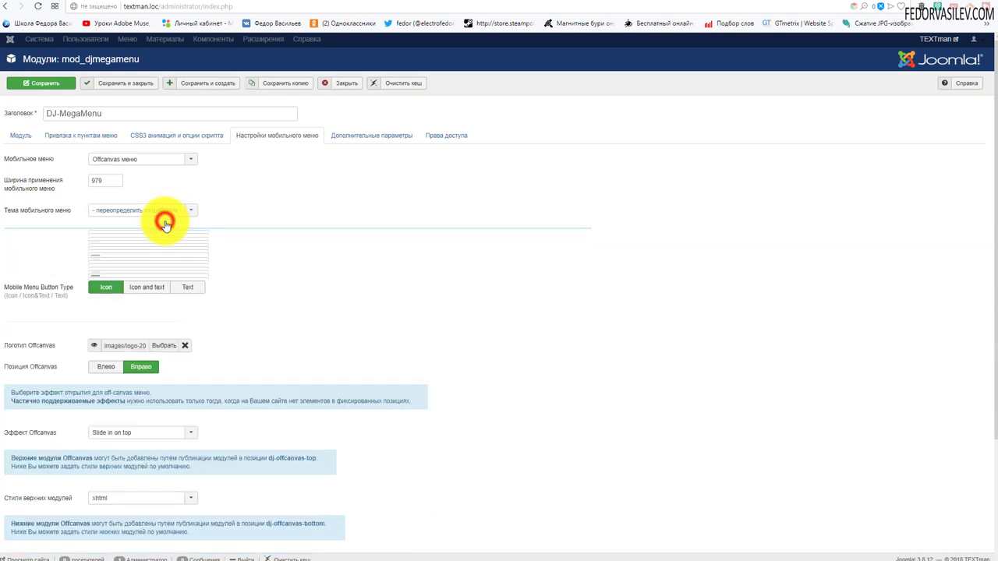
pyautogui.click(165, 212)
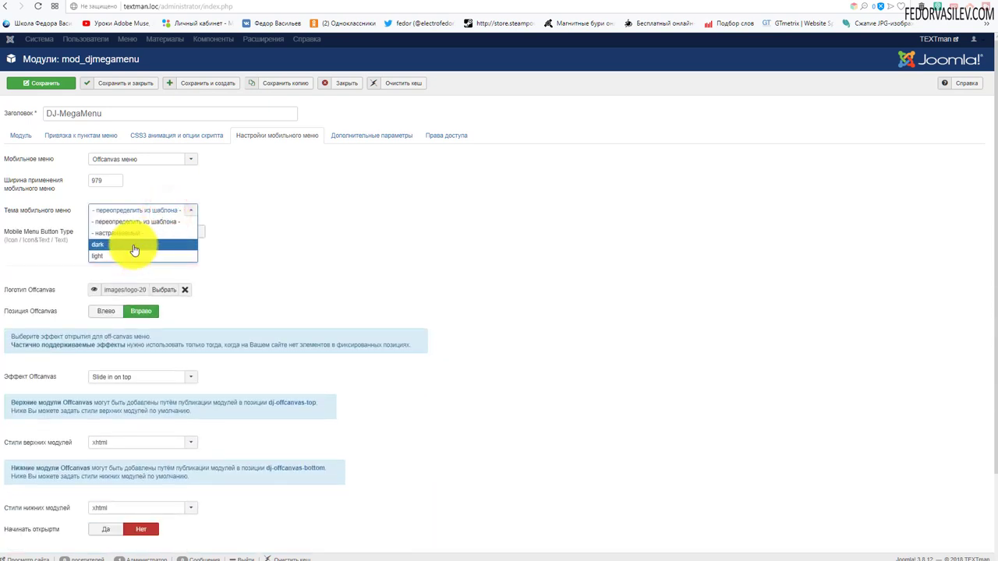
pyautogui.click(135, 248)
pyautogui.click(163, 208)
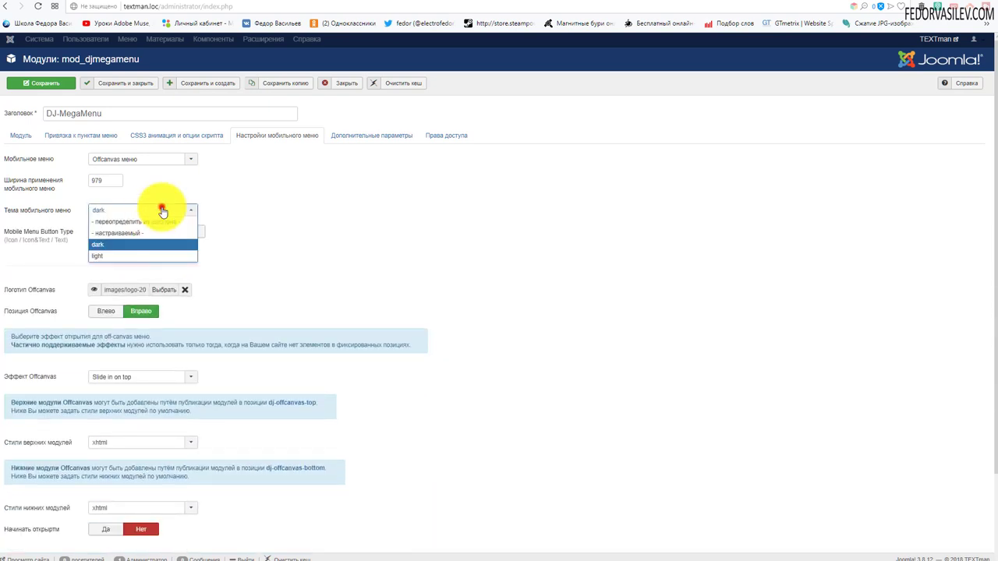
pyautogui.click(133, 233)
pyautogui.click(134, 209)
pyautogui.click(124, 246)
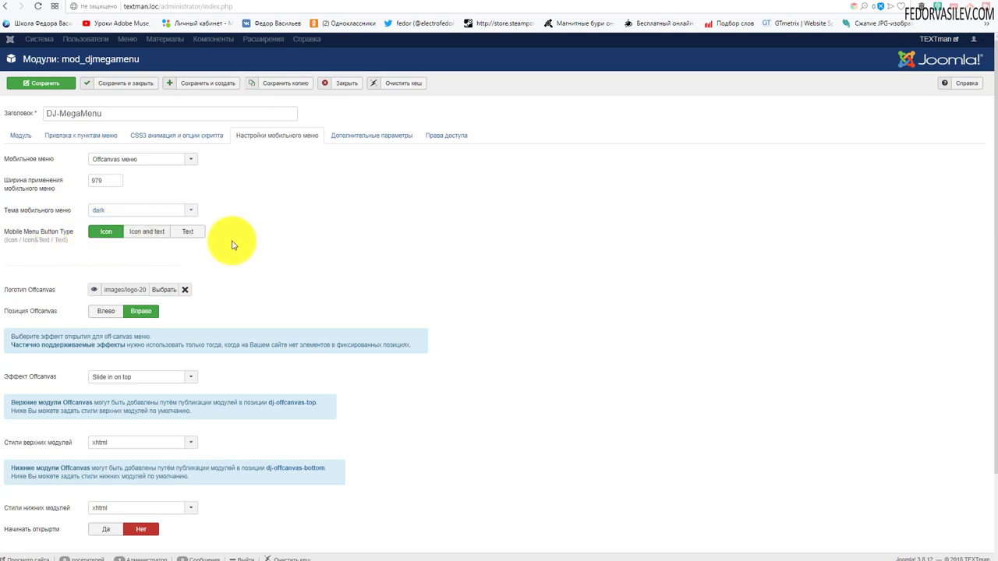
# - Set Mobile Menu Button Type to "Icon and text" with the custom button text "меню"
pyautogui.click(191, 238)
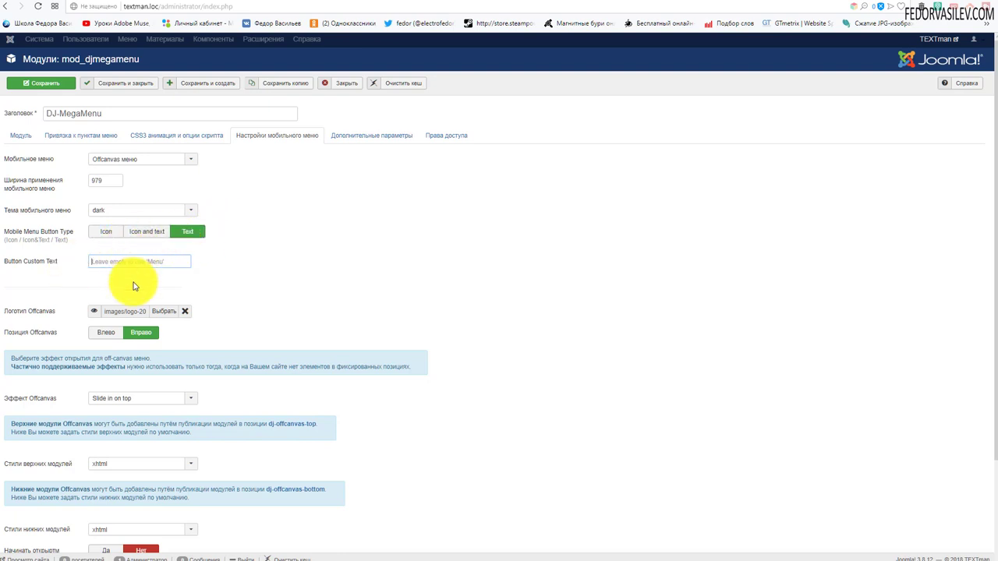
pyautogui.click(143, 236)
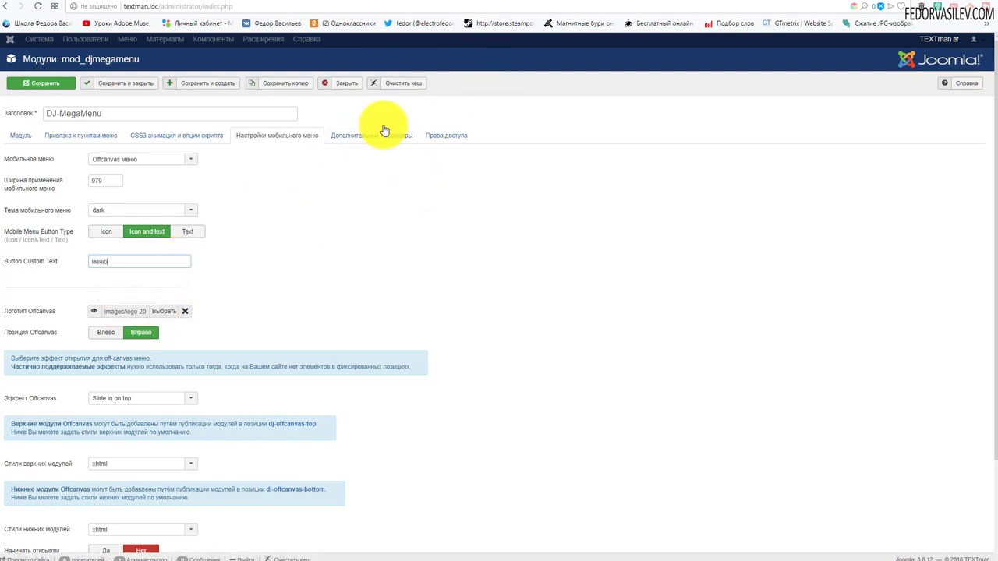
# - Look at the image choices for Логотип Offcanvas without changing the logo, and examine the site logo on the home page
pyautogui.moveTo(95, 313)
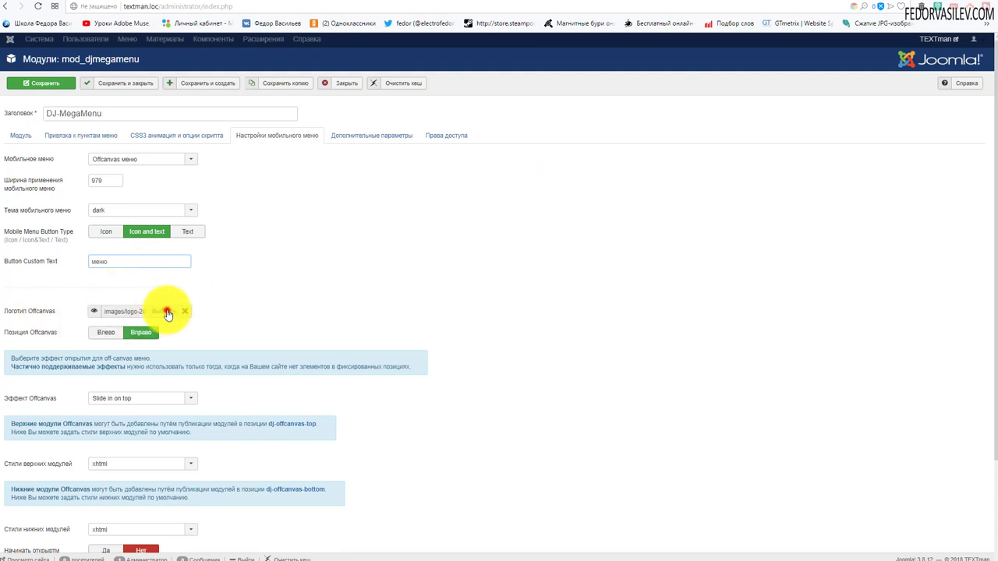
pyautogui.click(164, 311)
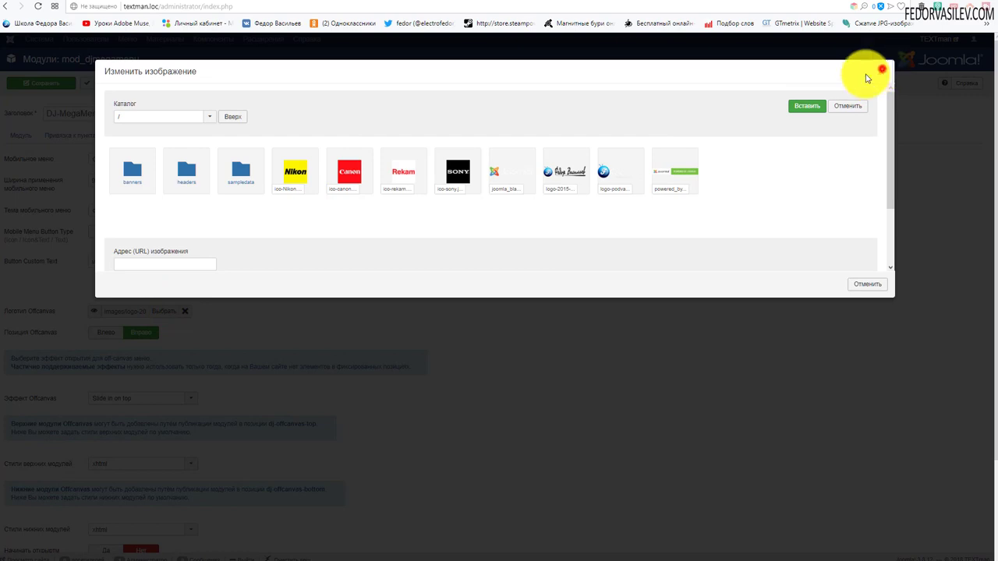
pyautogui.click(882, 71)
pyautogui.click(843, 5)
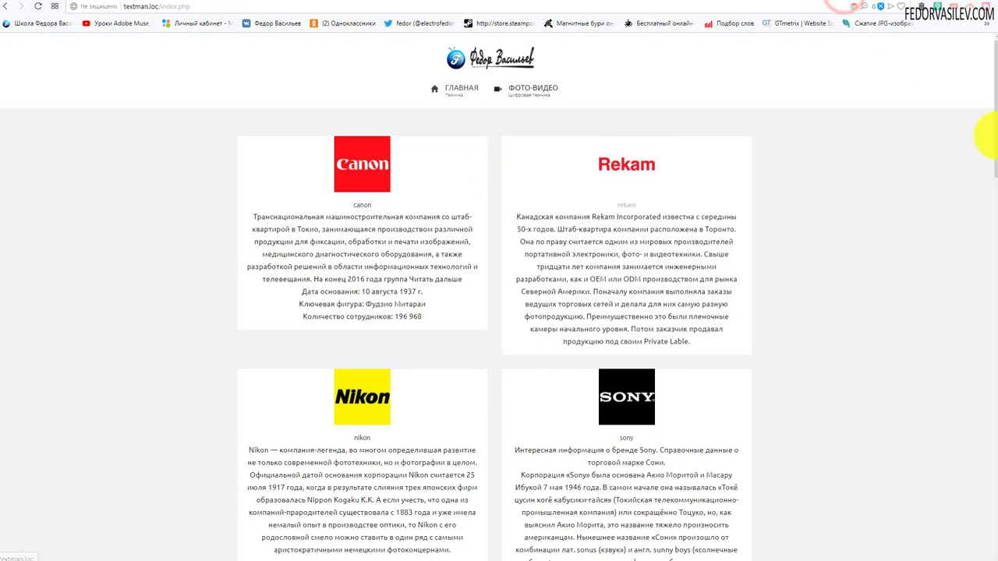
pyautogui.moveTo(487, 59); pyautogui.dragTo(795, 27)
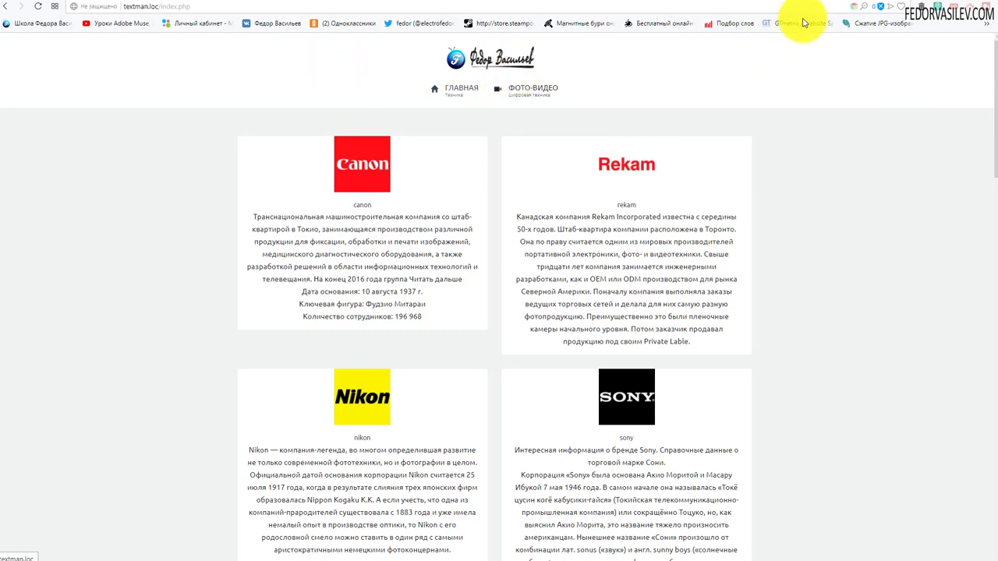
# - Return to the DJ-MegaMenu mobile settings, review the remaining offcanvas options, and save the module
pyautogui.click(811, 4)
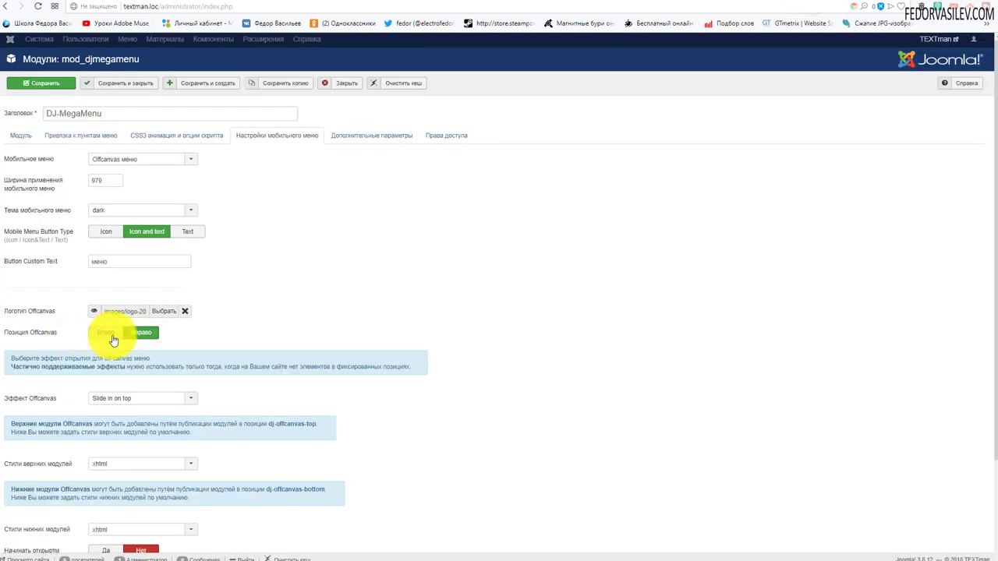
pyautogui.scroll(-2, 234, 229)
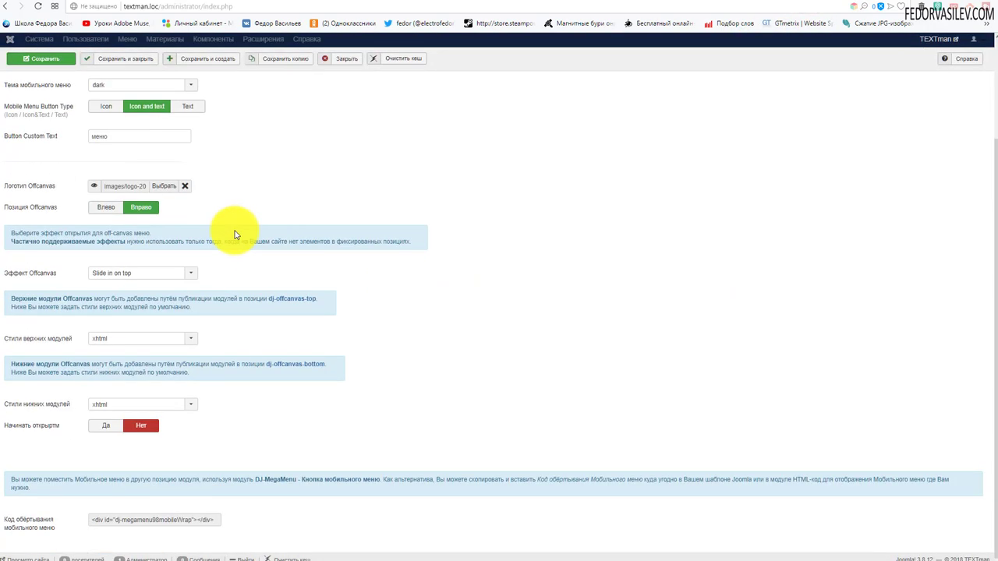
pyautogui.scroll(2, 234, 232)
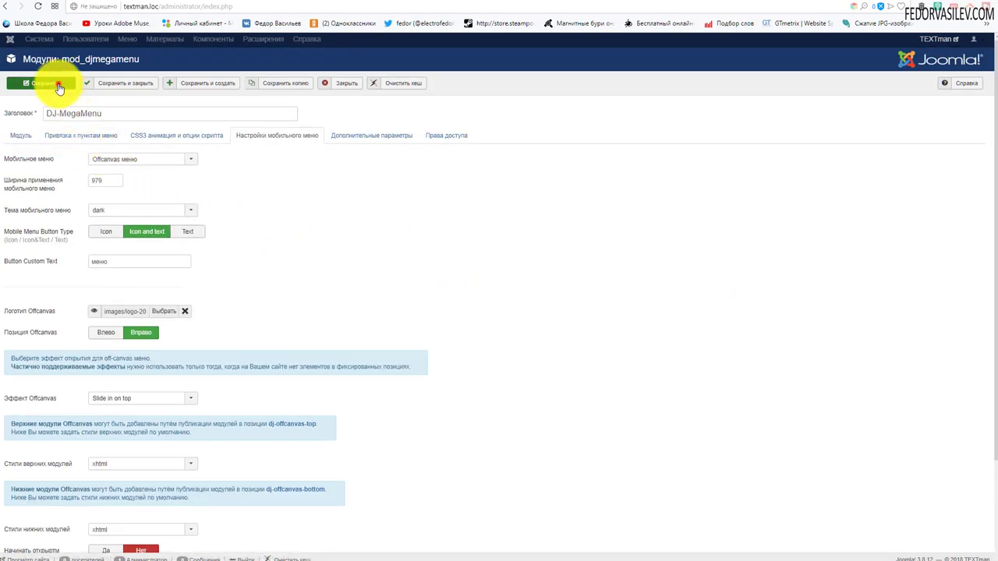
# - Inspect the home page in the developer tools' mobile device view and examine the menu button with its text label
pyautogui.hotkey('ctrl', 'Tab')
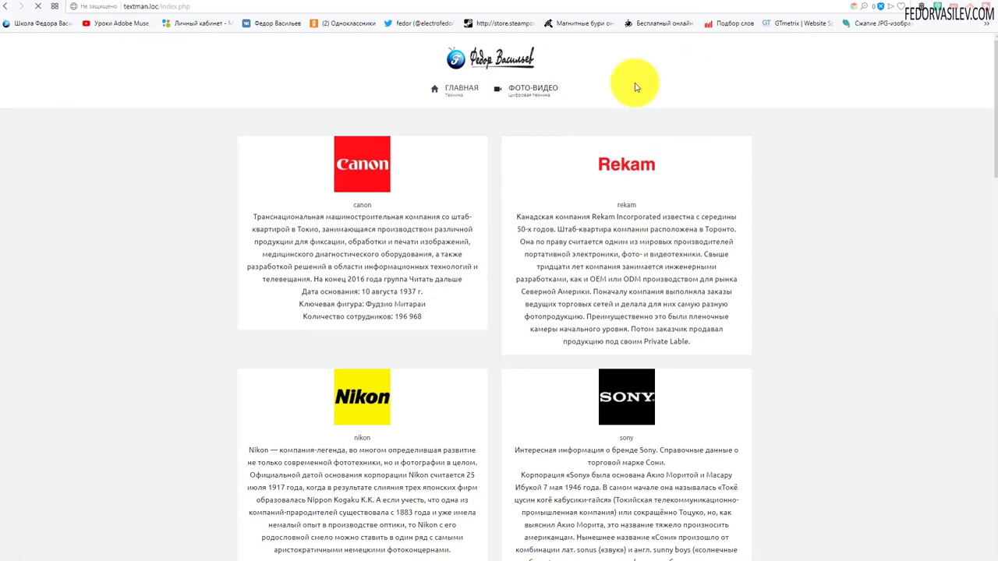
pyautogui.rightClick(659, 84)
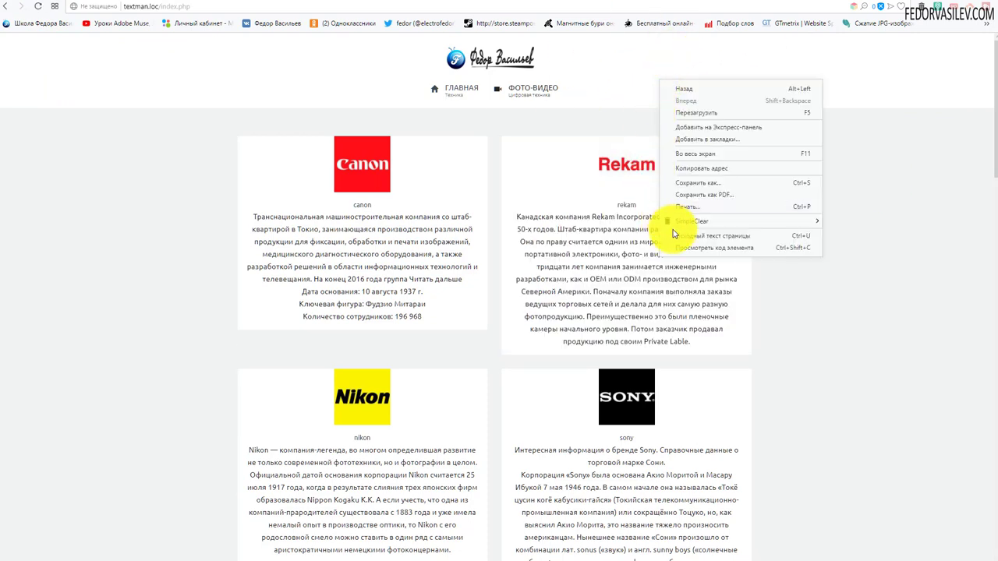
pyautogui.click(688, 250)
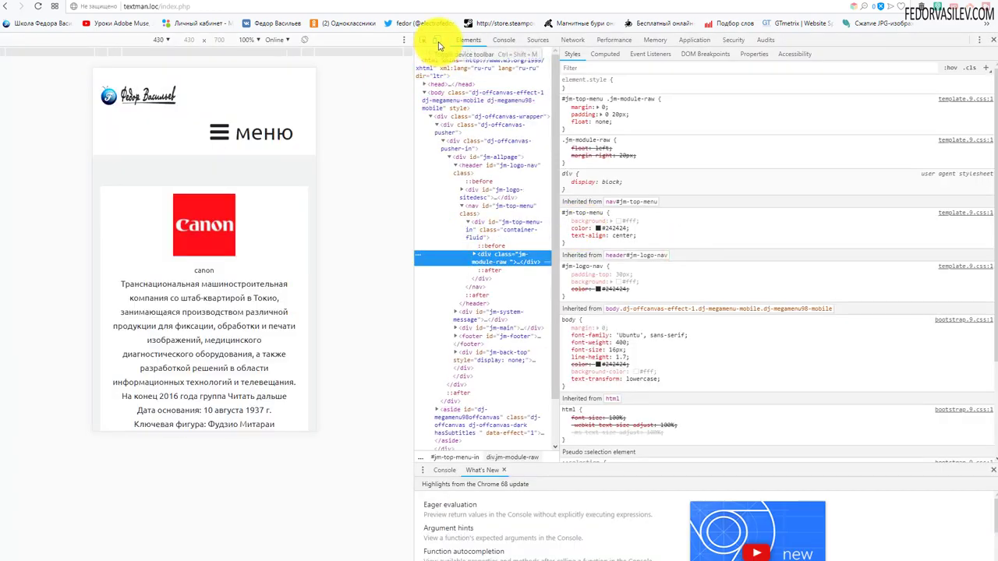
pyautogui.click(438, 43)
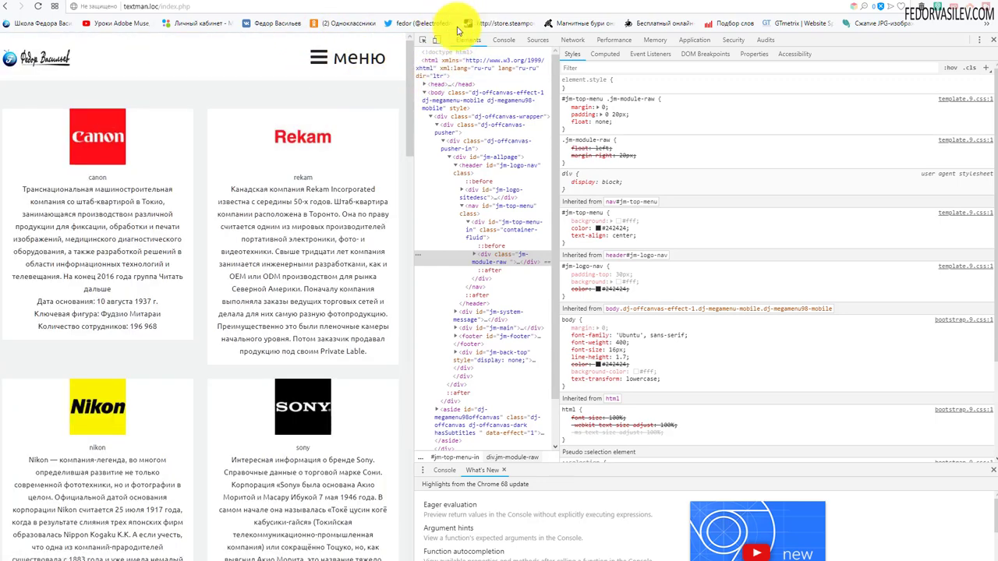
pyautogui.click(436, 41)
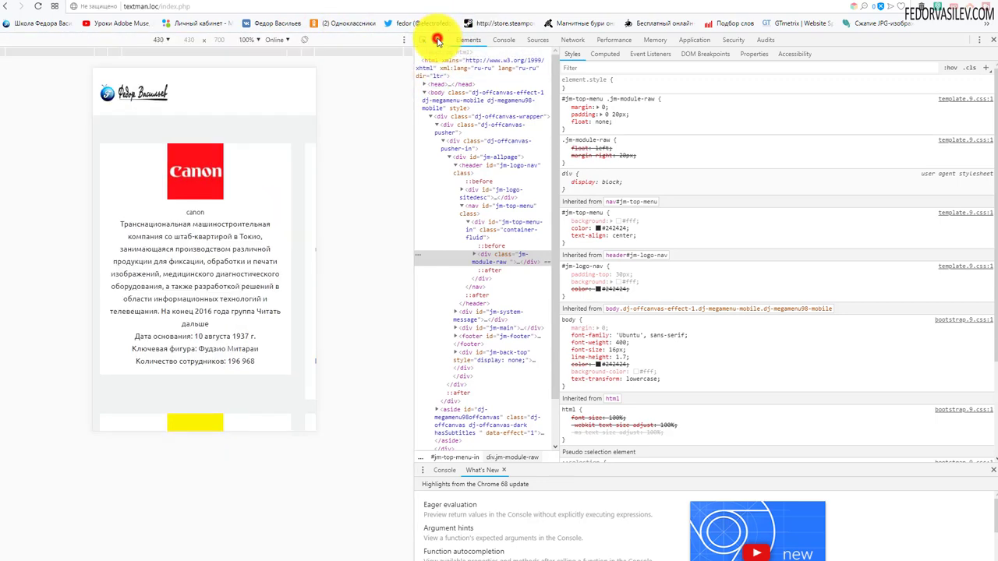
pyautogui.click(169, 40)
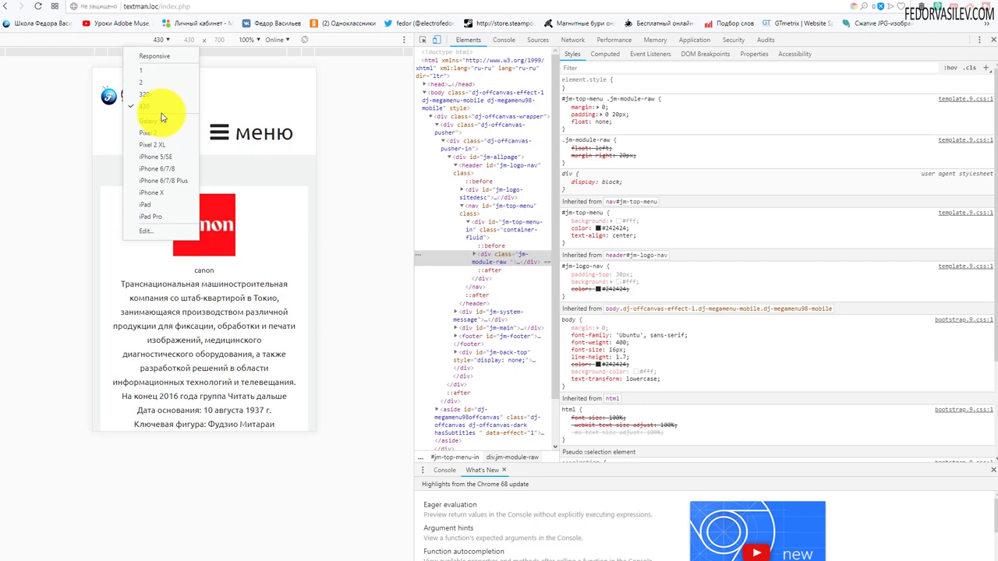
pyautogui.click(343, 74)
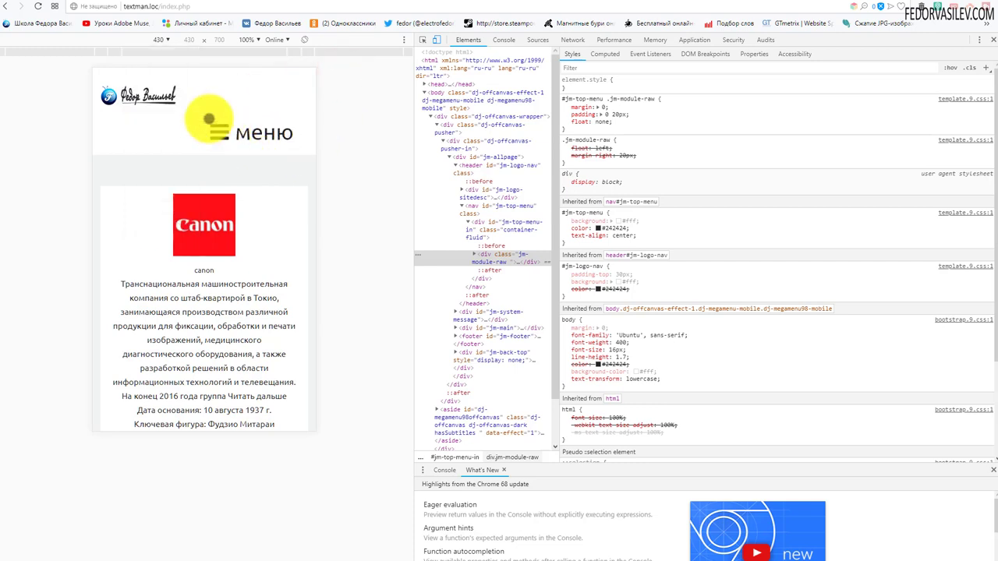
# - Return to the DJ-MegaMenu mobile settings, set Mobile Menu Button Type to "Icon", and save the module
pyautogui.click(811, 5)
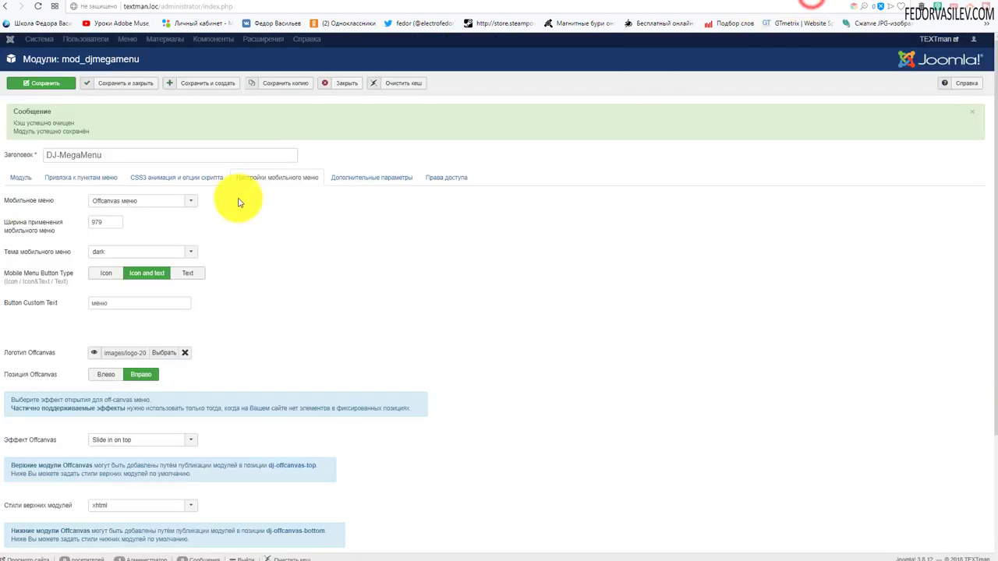
pyautogui.click(287, 293)
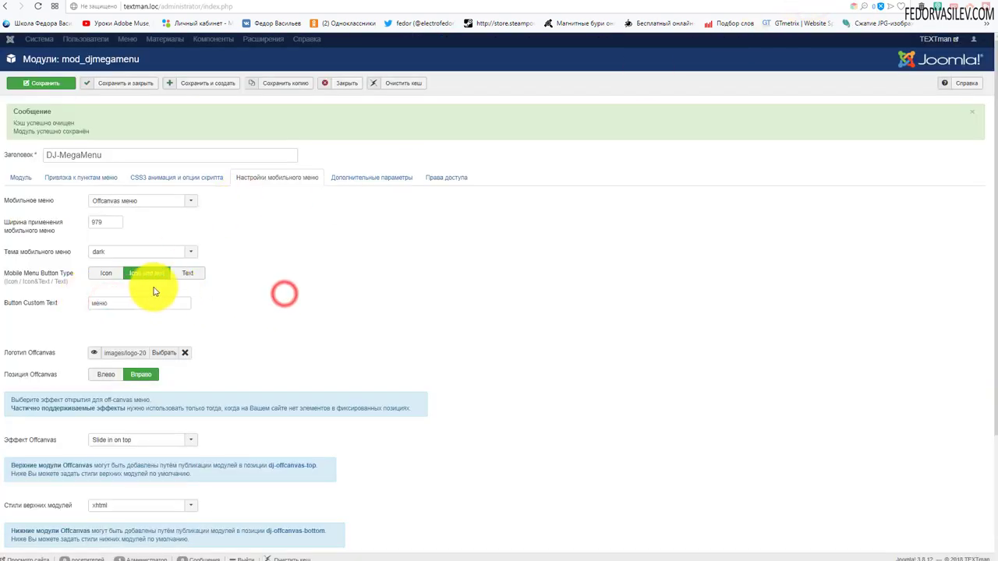
pyautogui.click(107, 273)
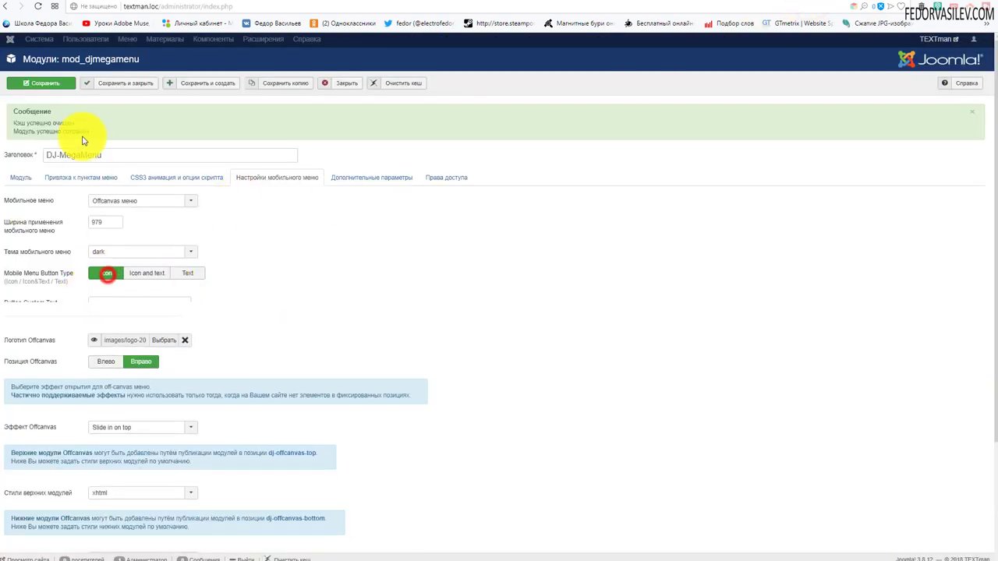
# - Reload the home page's mobile preview, check the icon-only menu button while scrolling, and open the offcanvas menu
pyautogui.click(841, 4)
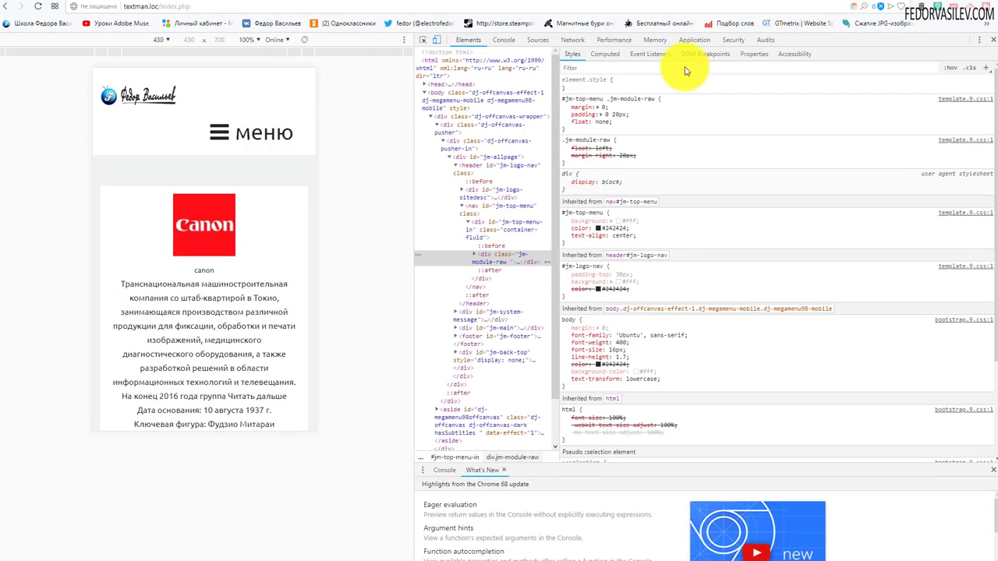
pyautogui.click(37, 11)
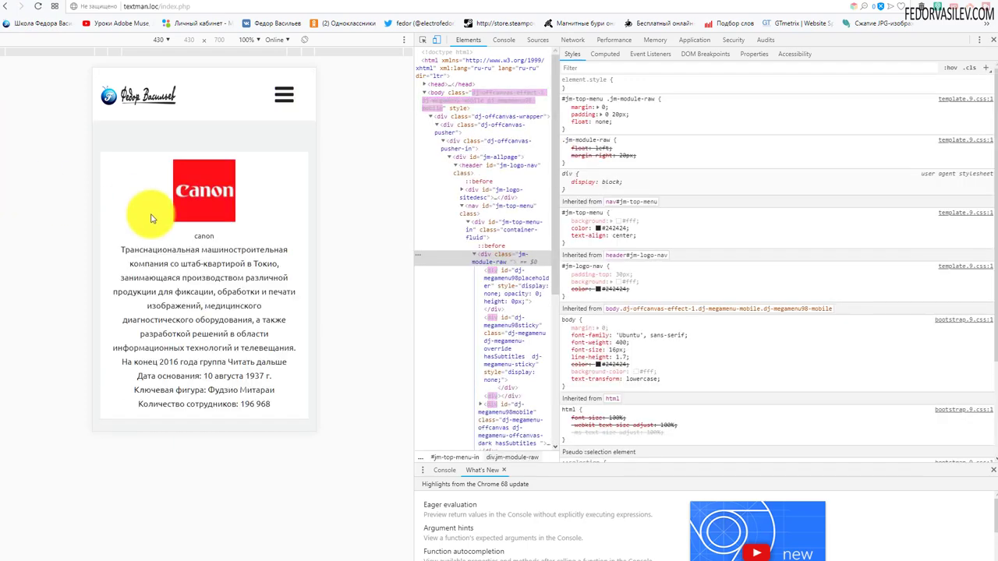
pyautogui.scroll(-10, 195, 179)
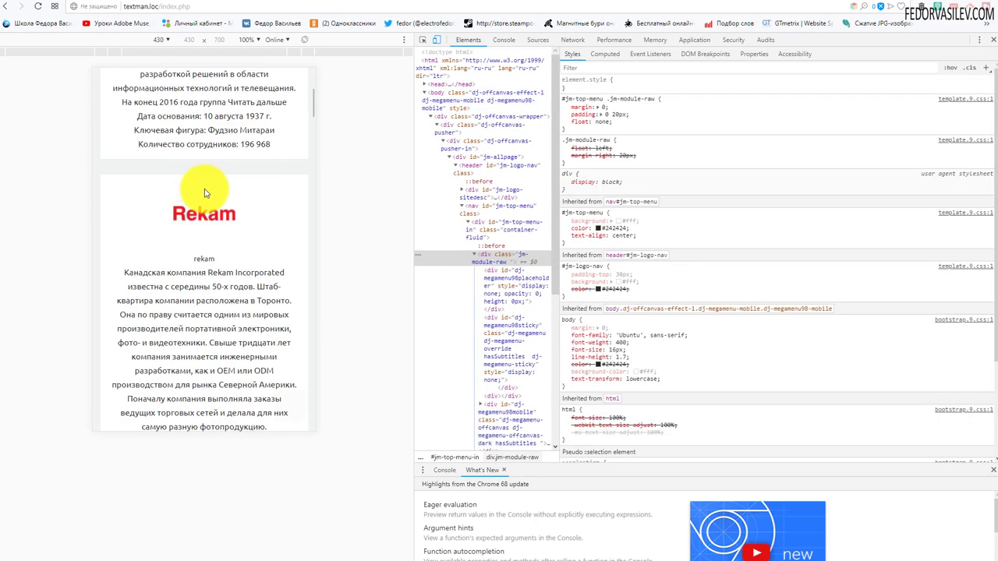
pyautogui.scroll(10, 204, 193)
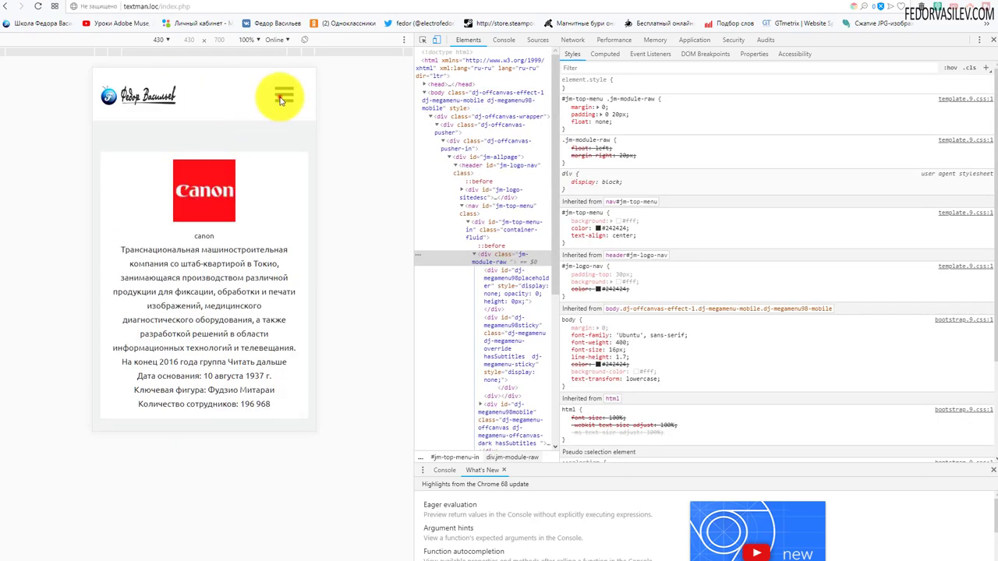
pyautogui.click(281, 99)
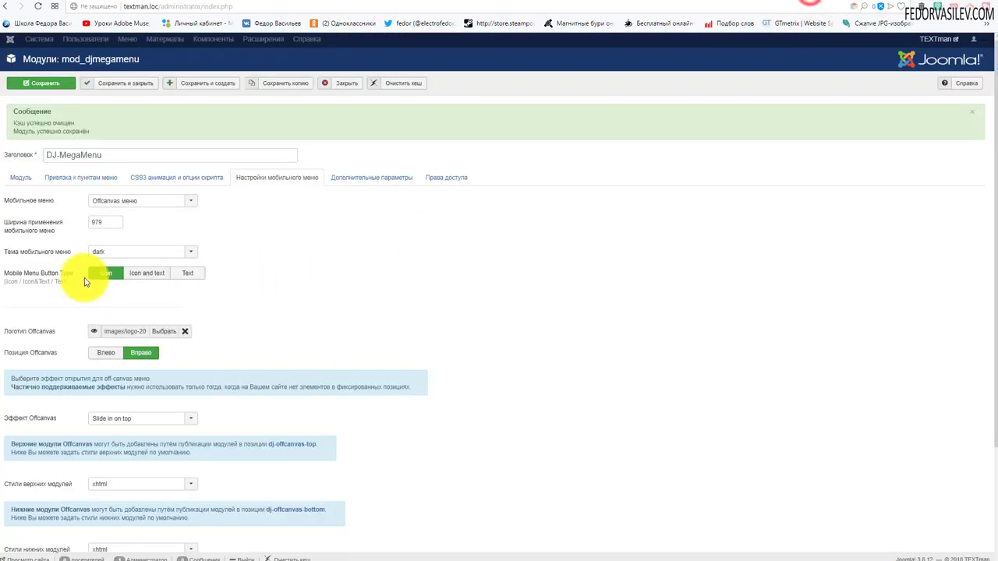
# - Review the mobile theme choices and the offcanvas logo selection in the DJ-MegaMenu mobile settings without changing them
pyautogui.click(96, 251)
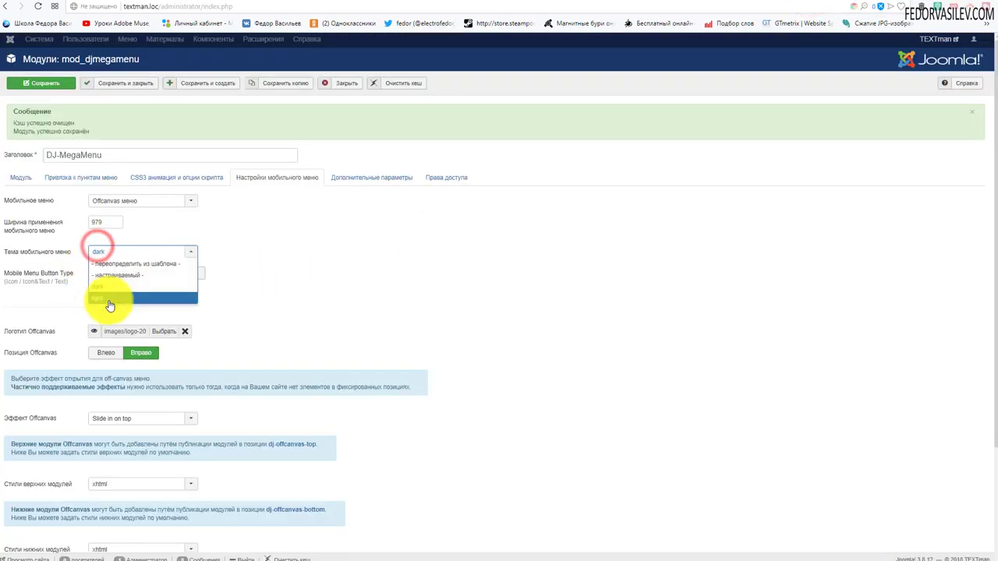
pyautogui.click(313, 252)
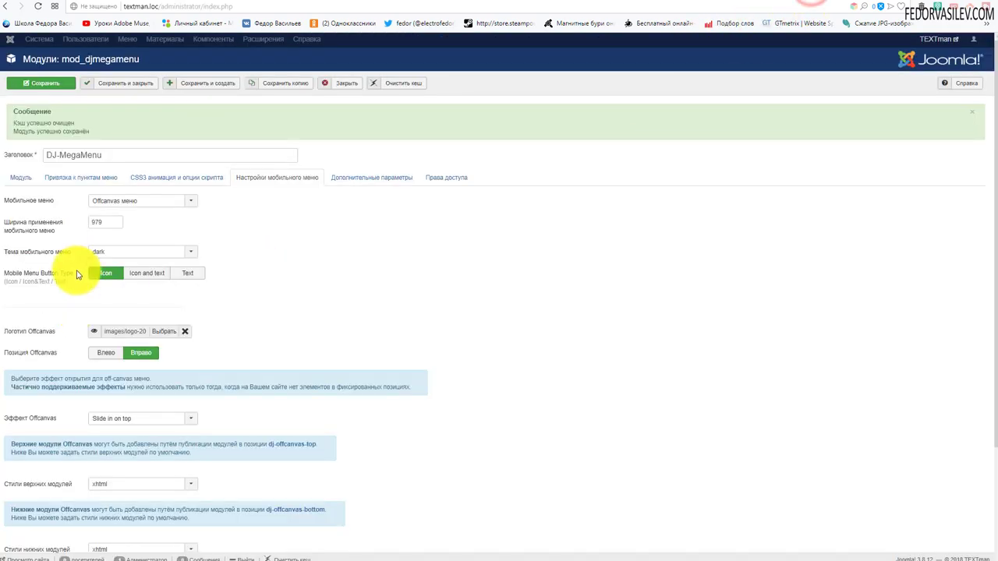
pyautogui.scroll(-1, 117, 278)
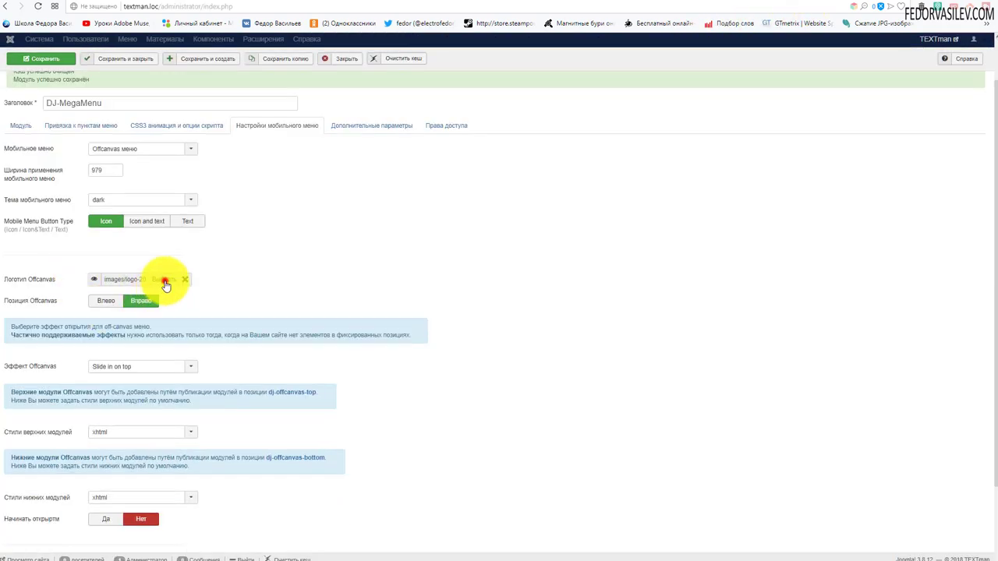
pyautogui.click(165, 283)
pyautogui.click(877, 72)
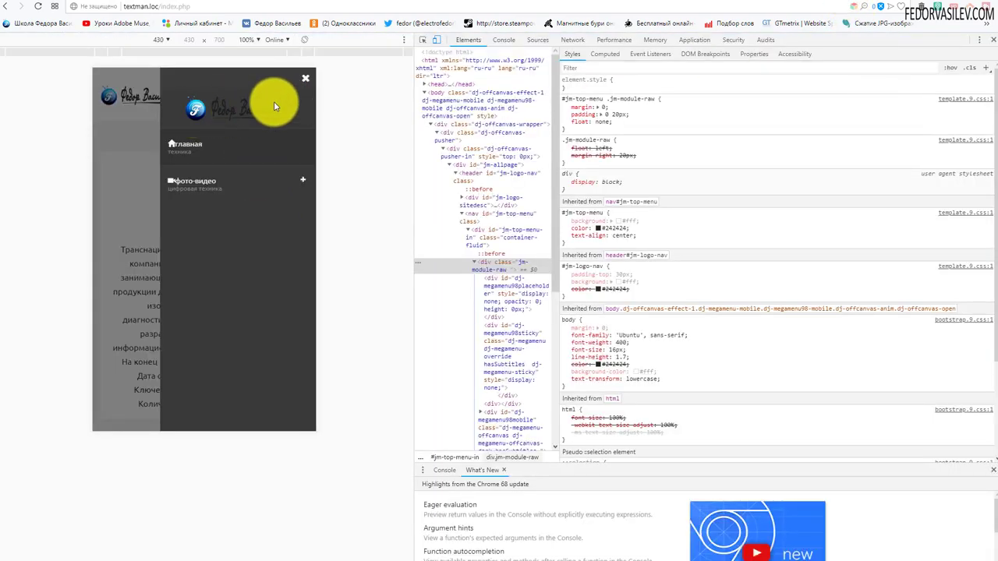
# - Expand the "фото-видео" submenu in the home page's mobile preview, examine its brand icons, and collapse it
pyautogui.click(302, 180)
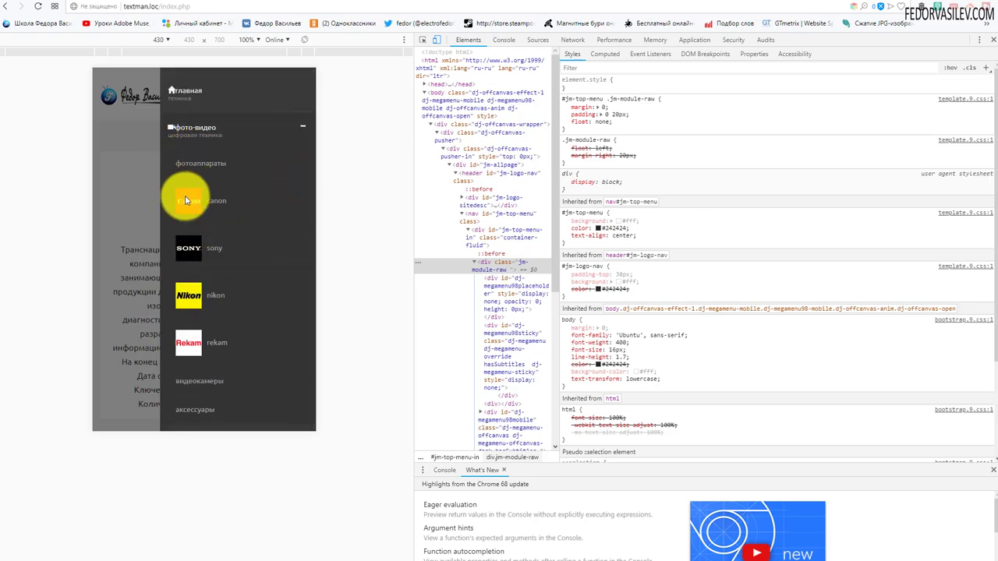
pyautogui.scroll(2, 201, 368)
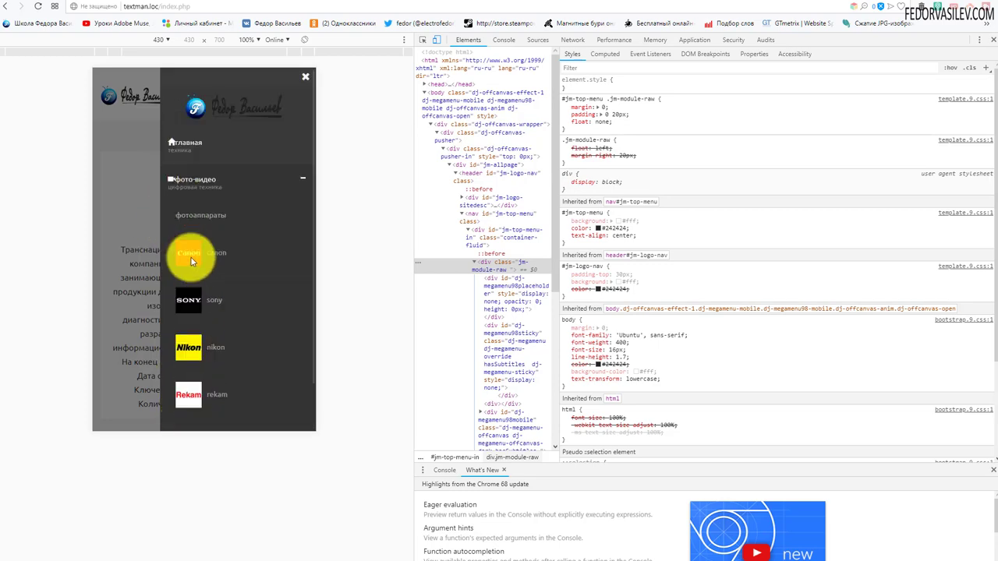
pyautogui.click(300, 180)
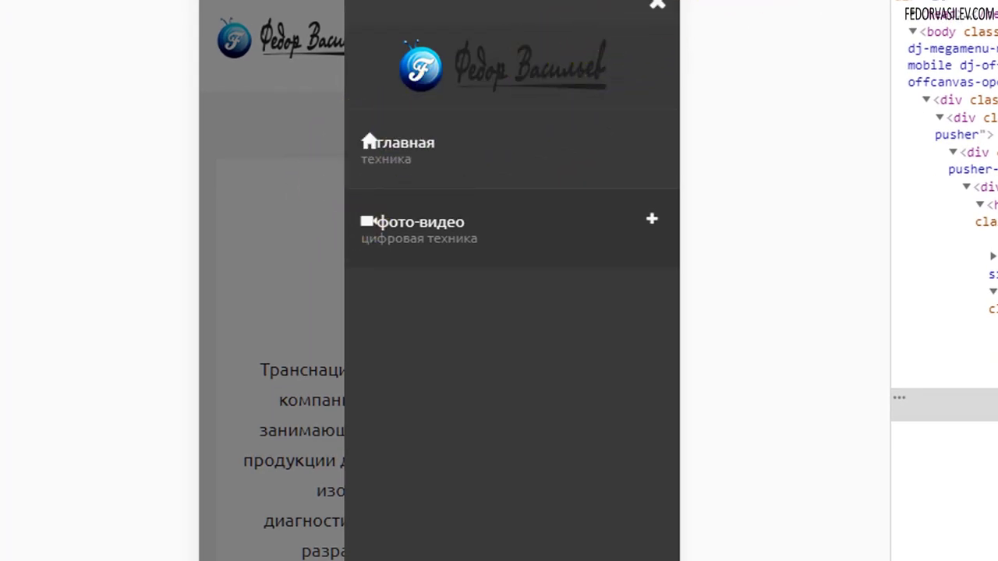
# - Close the developer tools and check the icons and "ФОТО-ВИДЕО" dropdown in the desktop menu
pyautogui.press('F12')
pyautogui.click(405, 94)
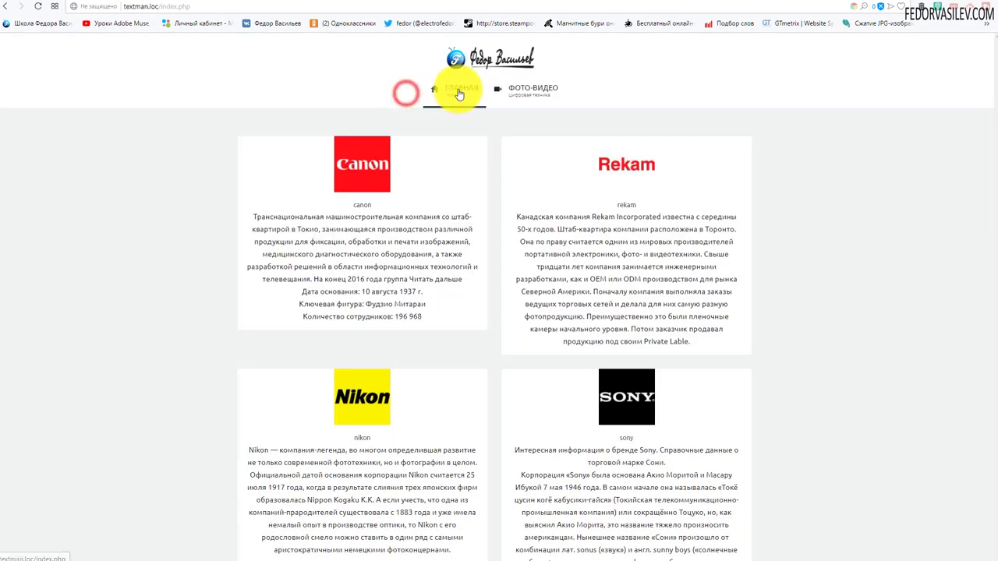
pyautogui.moveTo(530, 92)
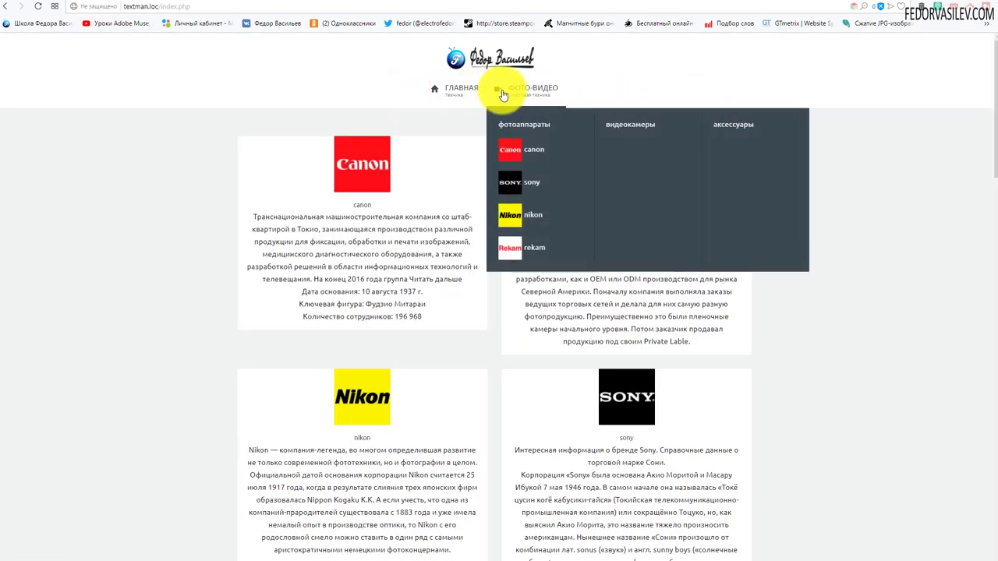
# - Reopen the developer tools' mobile preview of the home page and open the offcanvas menu
pyautogui.rightClick(799, 94)
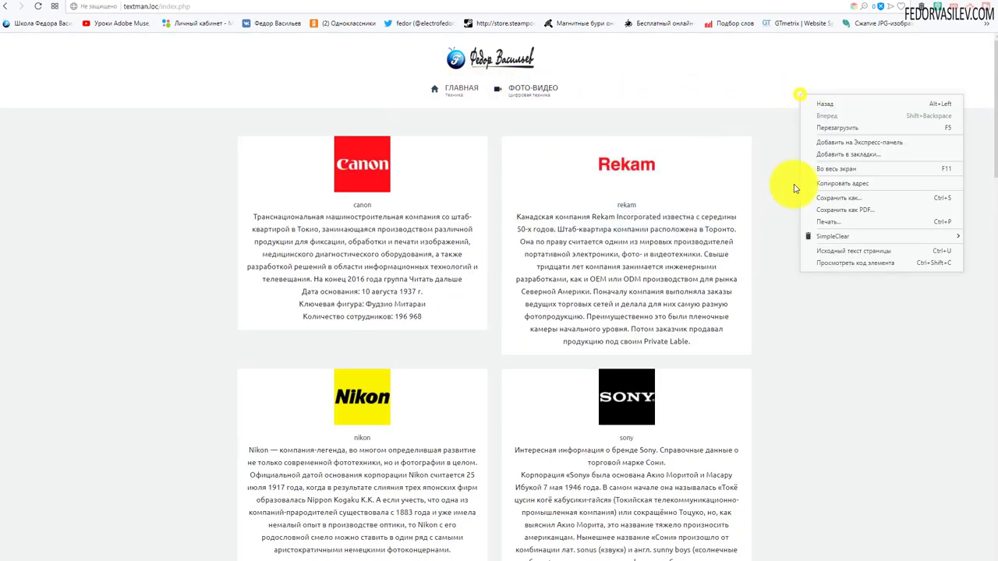
pyautogui.click(820, 266)
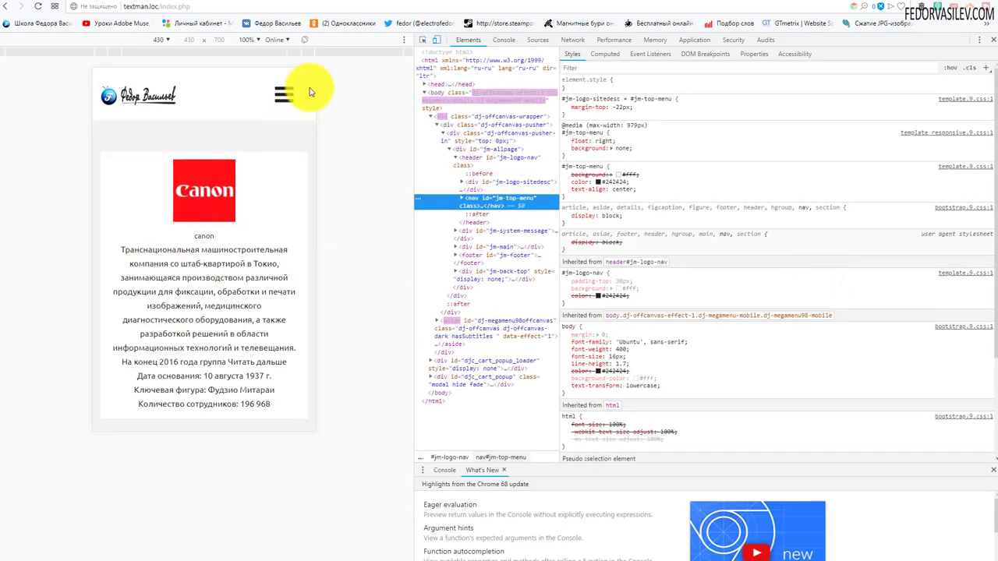
pyautogui.click(284, 92)
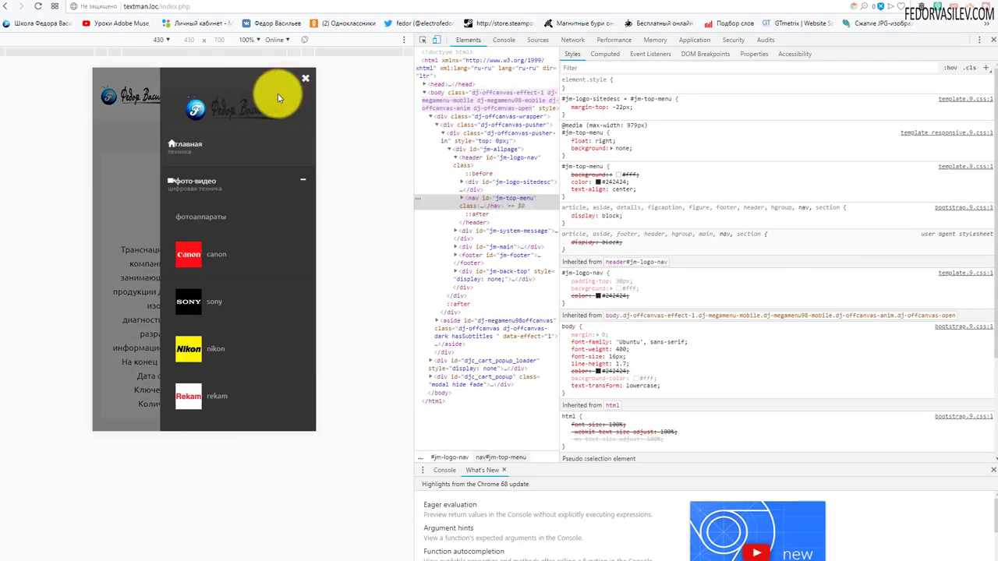
# - Inspect the "главная" item's title in the offcanvas menu and select its span.image-title CSS rule
pyautogui.click(419, 42)
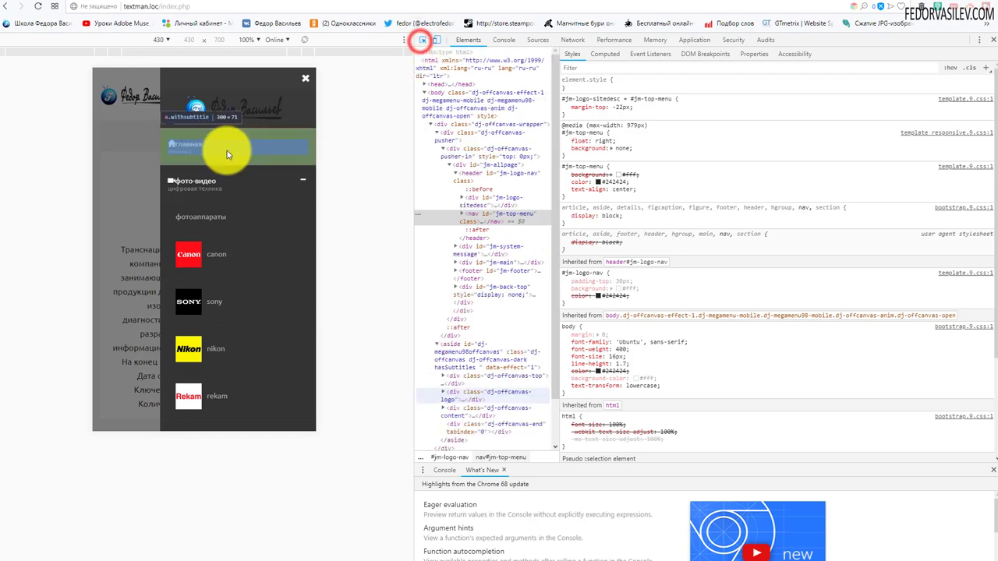
pyautogui.click(178, 150)
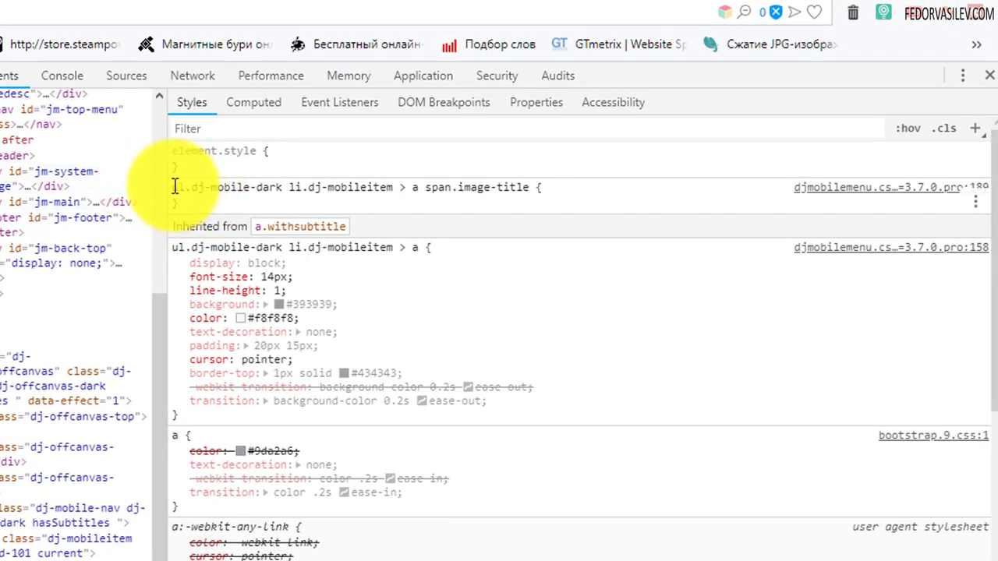
pyautogui.click(175, 187)
pyautogui.click(179, 199)
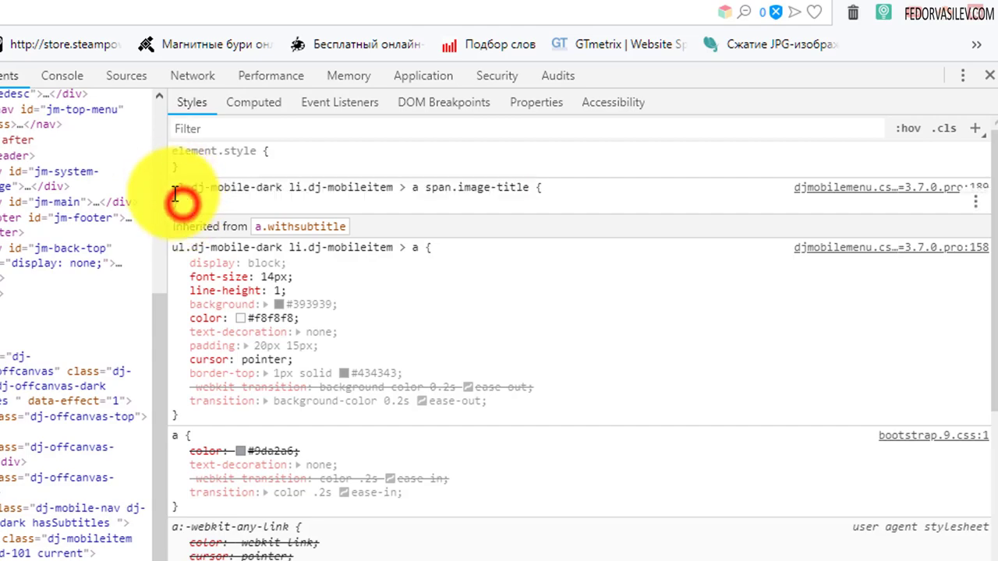
pyautogui.click(183, 205)
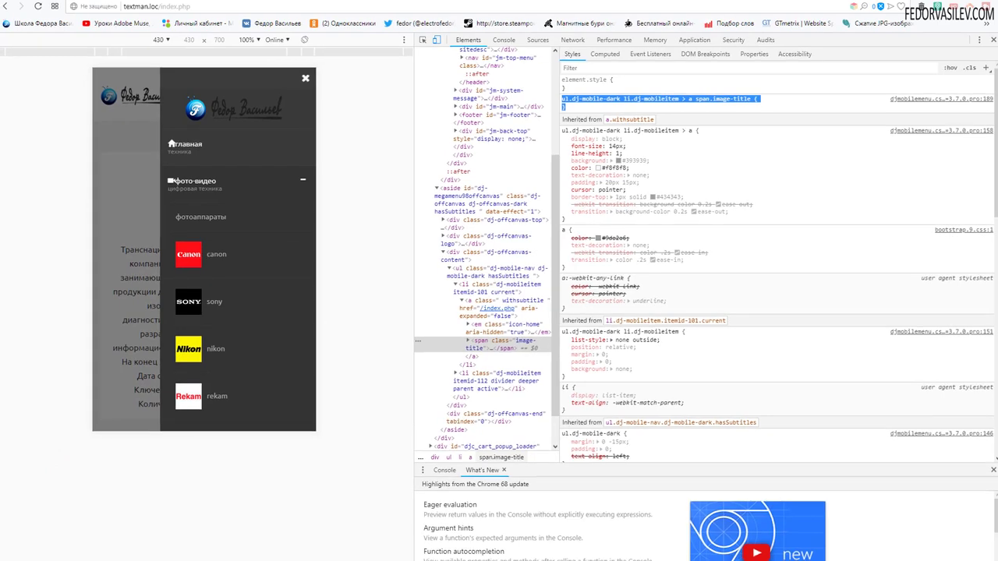
# - Switch to the WordPad code notes and examine the mobile menu icon rule's selector and its margin-left: 5px declaration
pyautogui.hotkey('alt', 'Tab')
pyautogui.click(414, 394)
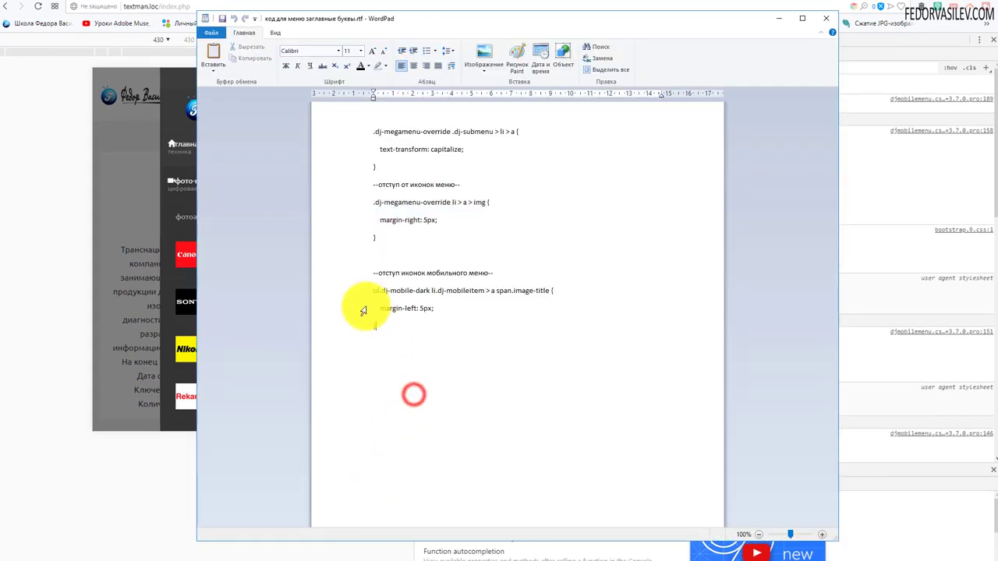
pyautogui.moveTo(375, 290); pyautogui.dragTo(534, 330)
pyautogui.click(466, 329)
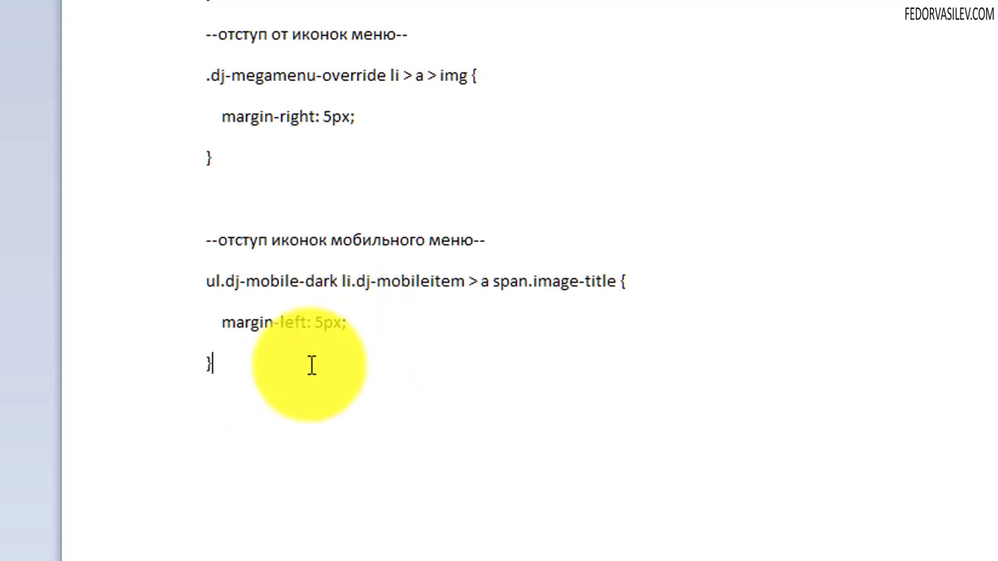
pyautogui.moveTo(208, 280); pyautogui.dragTo(590, 319)
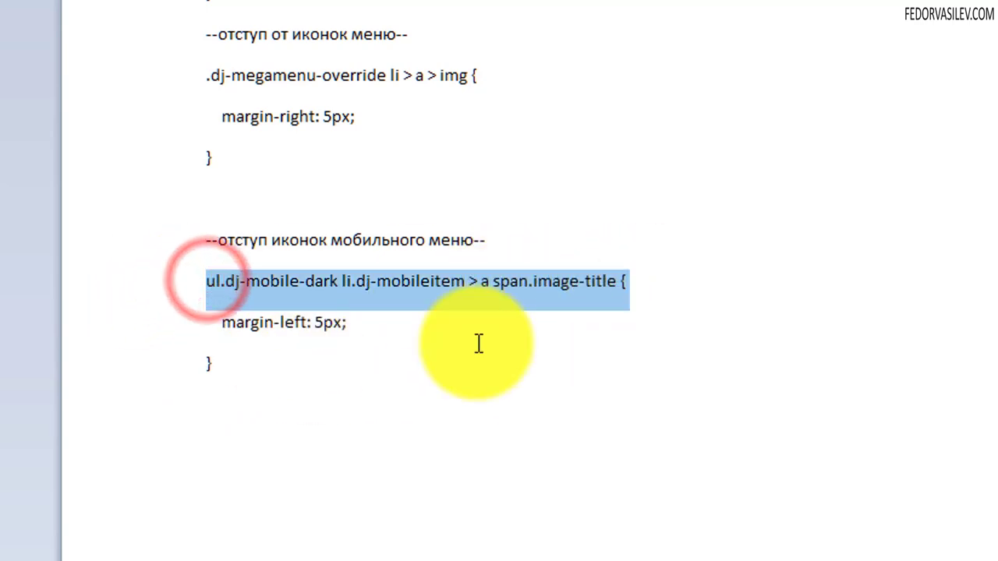
pyautogui.click(324, 373)
pyautogui.click(236, 381)
pyautogui.click(380, 376)
pyautogui.moveTo(376, 323); pyautogui.dragTo(219, 346)
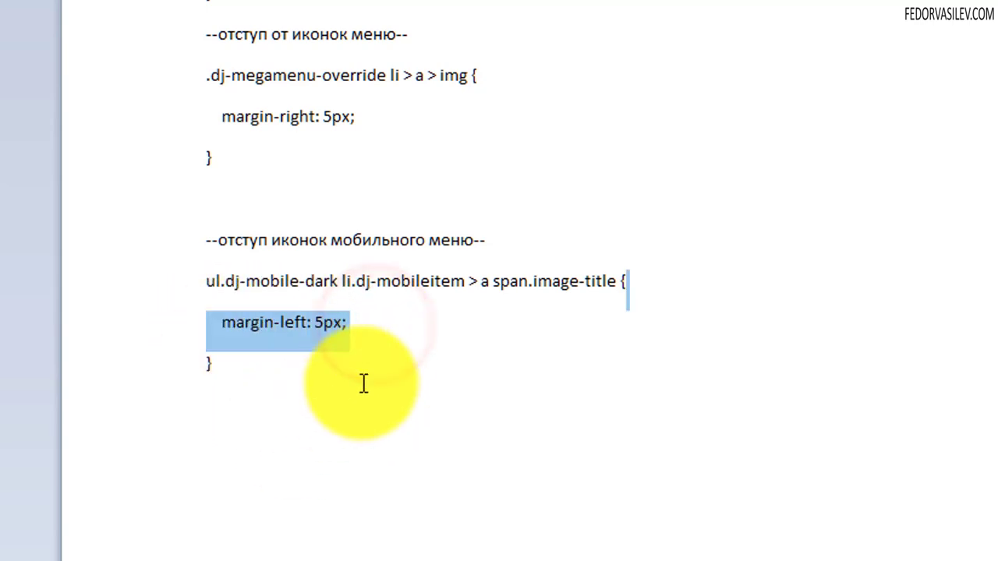
pyautogui.click(384, 366)
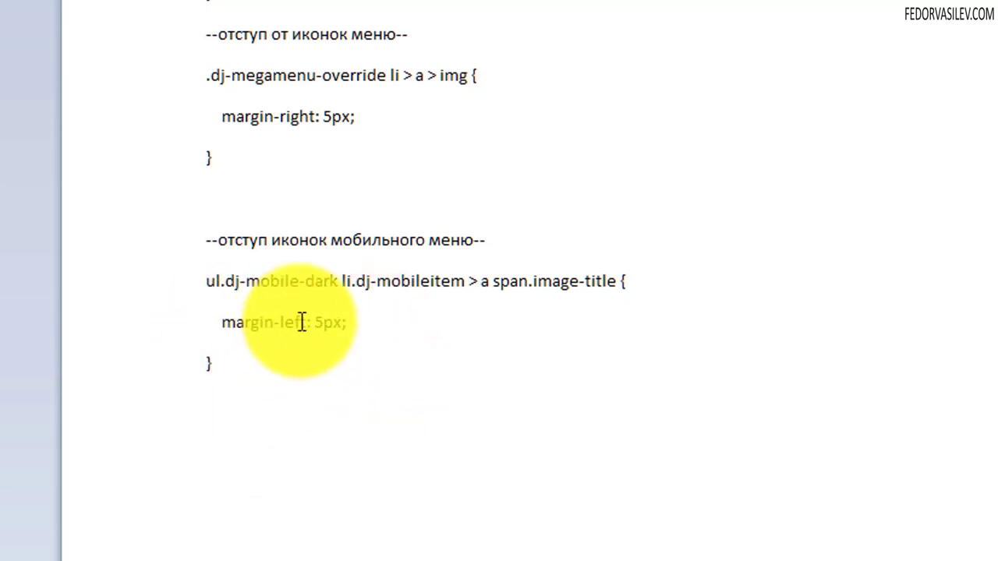
pyautogui.moveTo(347, 321); pyautogui.dragTo(221, 324)
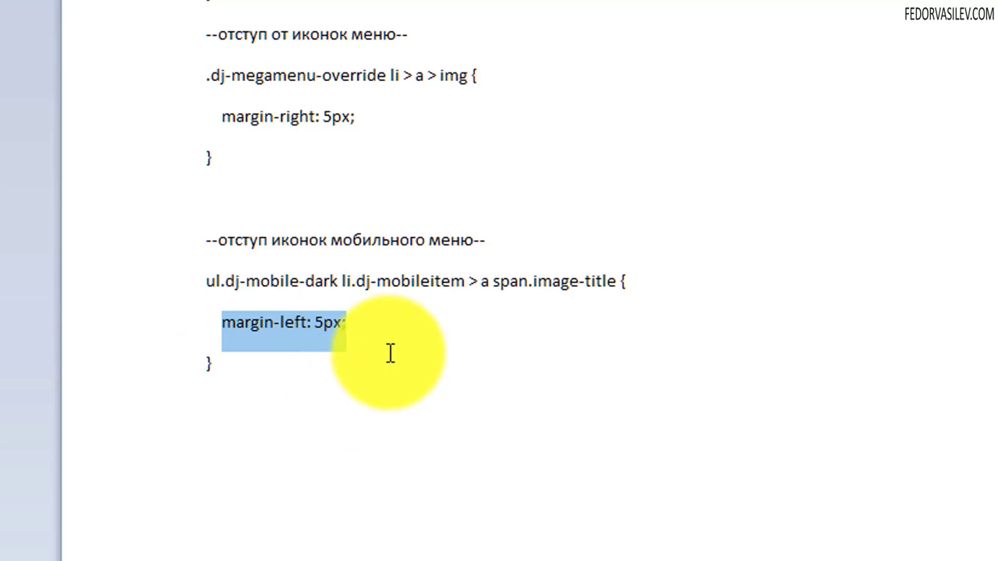
pyautogui.click(385, 408)
pyautogui.moveTo(367, 323); pyautogui.dragTo(227, 327)
pyautogui.click(257, 372)
# - Copy the complete "ul.dj-mobile-dark li.dj-mobileitem > a span.image-title" rule from the notes
pyautogui.moveTo(258, 371); pyautogui.dragTo(200, 296)
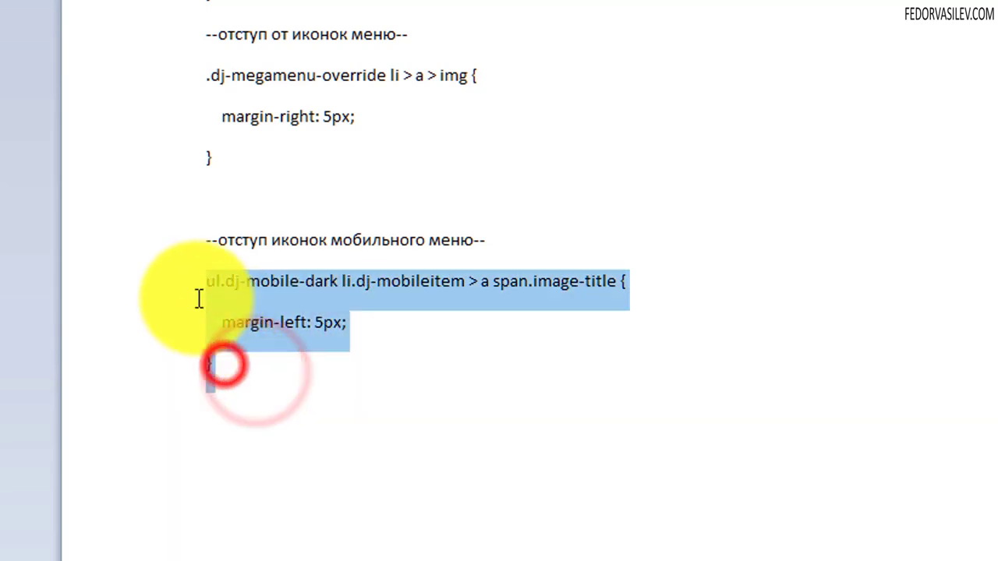
pyautogui.rightClick(275, 286)
pyautogui.click(331, 326)
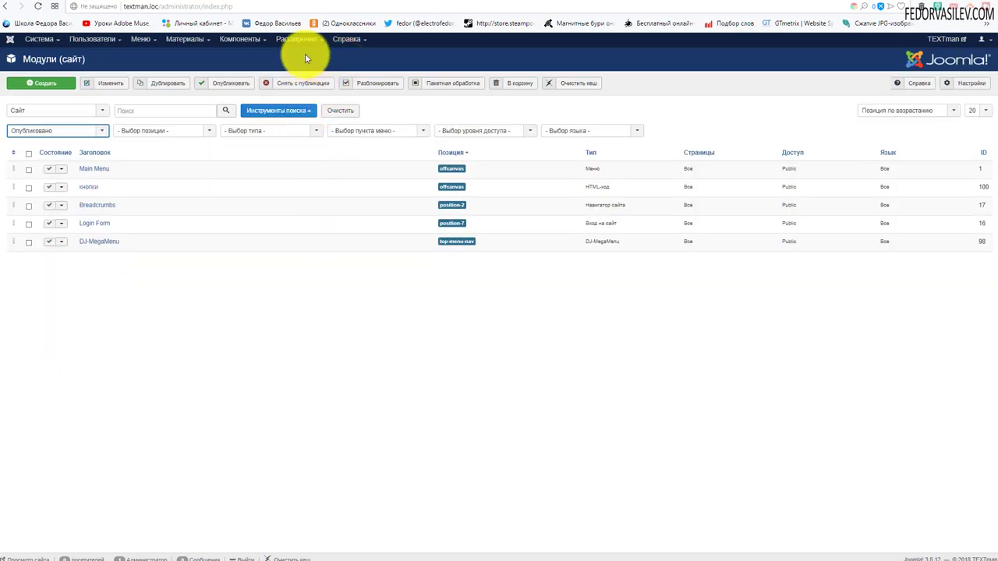
# - Open the "jm-apartments - По умолчанию" template style in Joomla and go to its other font settings
pyautogui.click(300, 39)
pyautogui.click(303, 95)
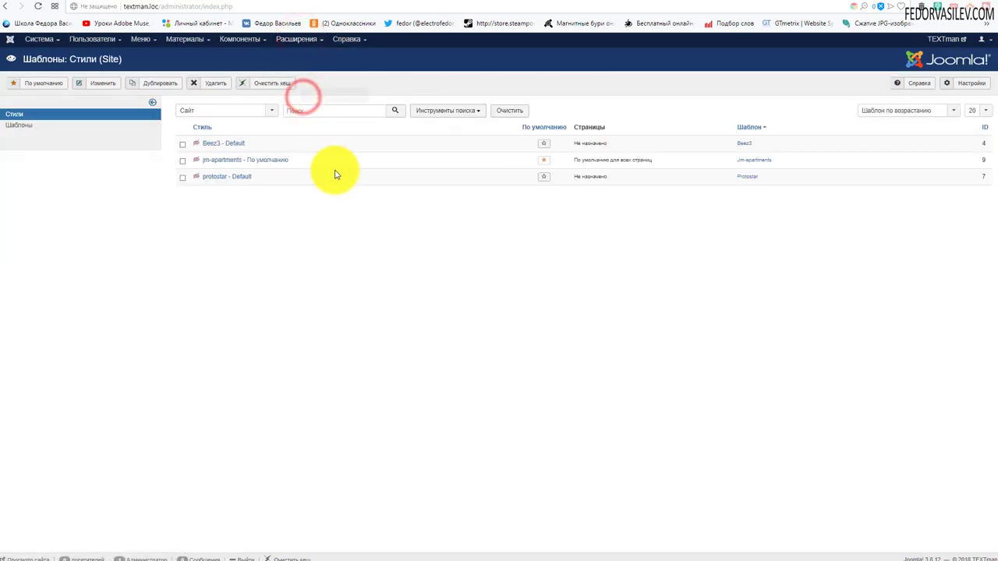
pyautogui.click(229, 159)
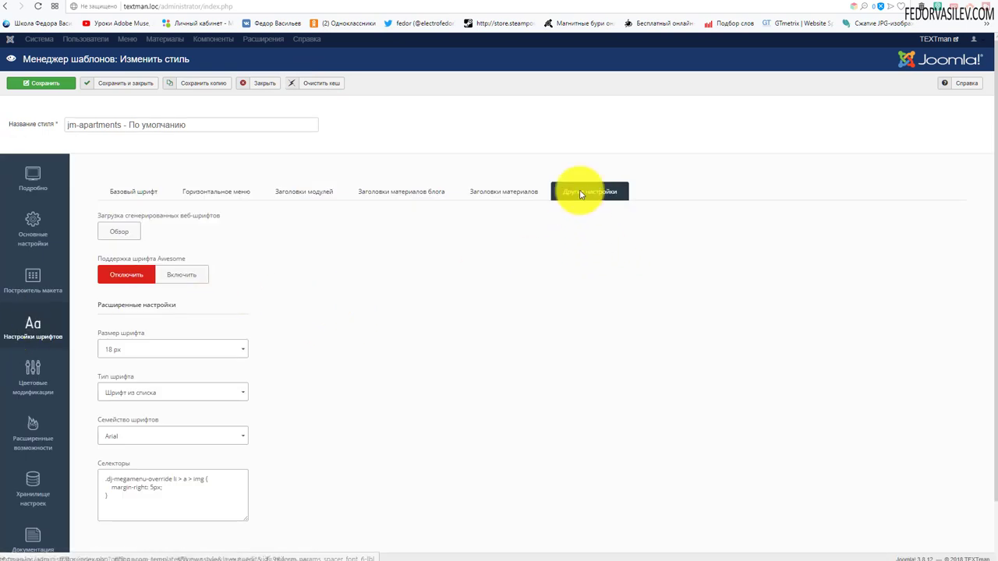
# - Enlarge the "Селекторы" field, paste the copied margin-left: 5px rule below the existing .dj-megamenu-override rule, and save the style
pyautogui.scroll(-1, 234, 467)
pyautogui.moveTo(245, 455); pyautogui.dragTo(246, 534)
pyautogui.click(145, 434)
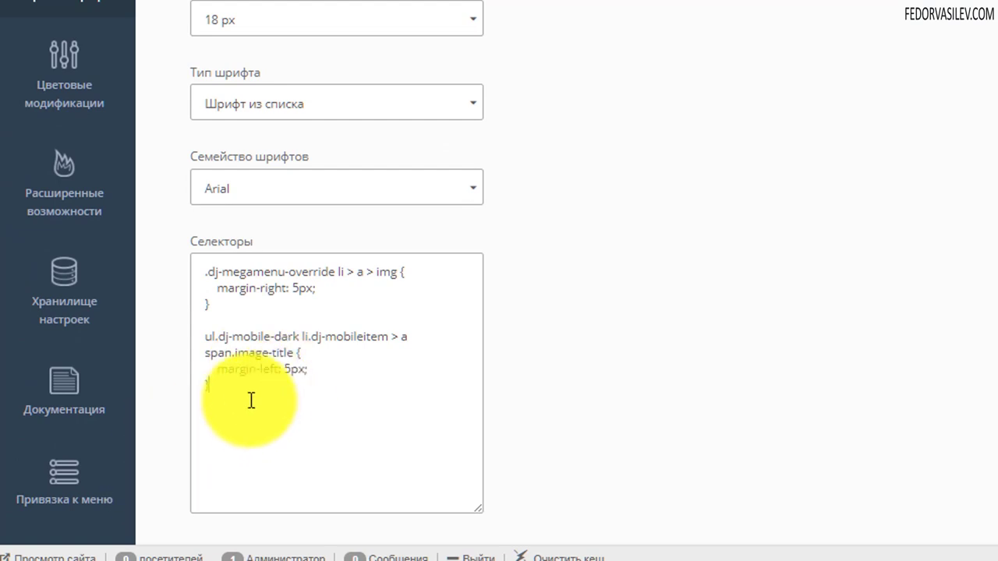
pyautogui.moveTo(233, 396); pyautogui.dragTo(204, 337)
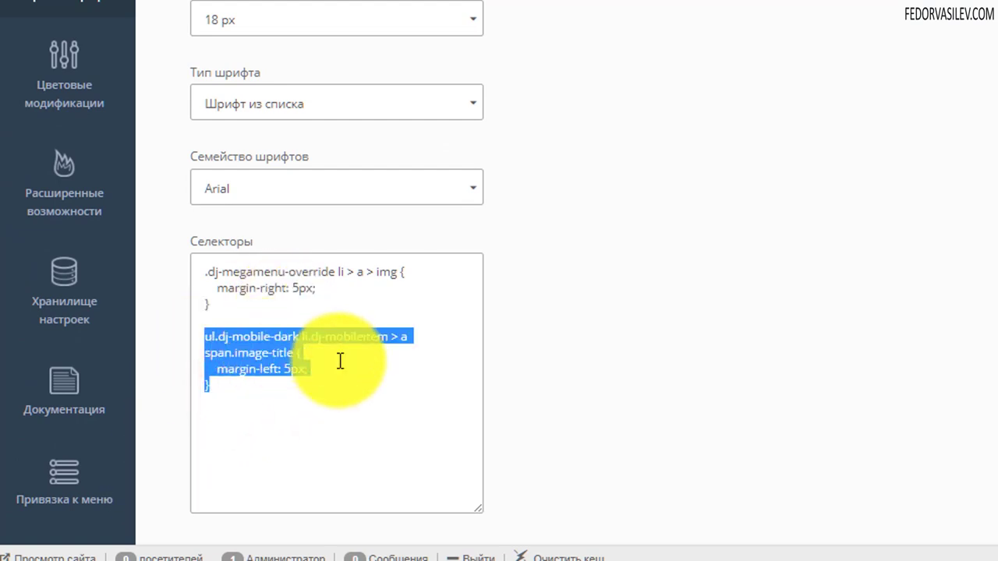
pyautogui.click(204, 337)
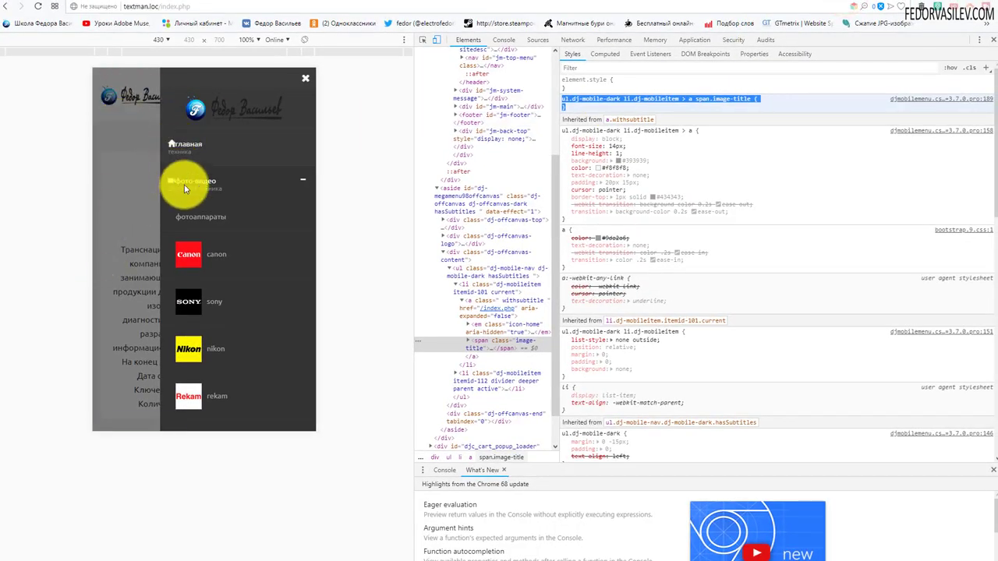
# - Reload the home page's mobile preview and check the icon spacing in the offcanvas menu and its "фото-видео" submenu
pyautogui.click(37, 6)
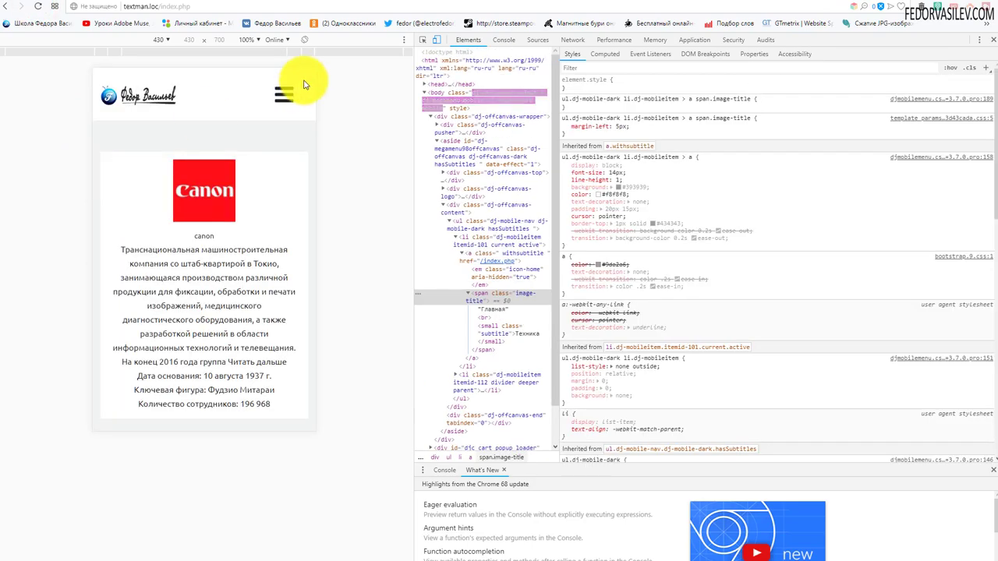
pyautogui.click(288, 101)
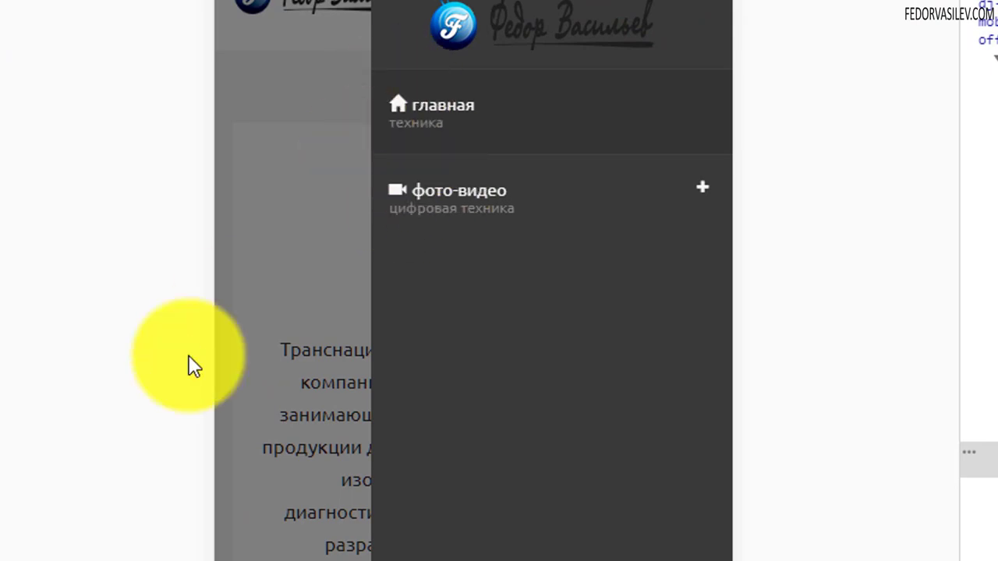
pyautogui.click(701, 187)
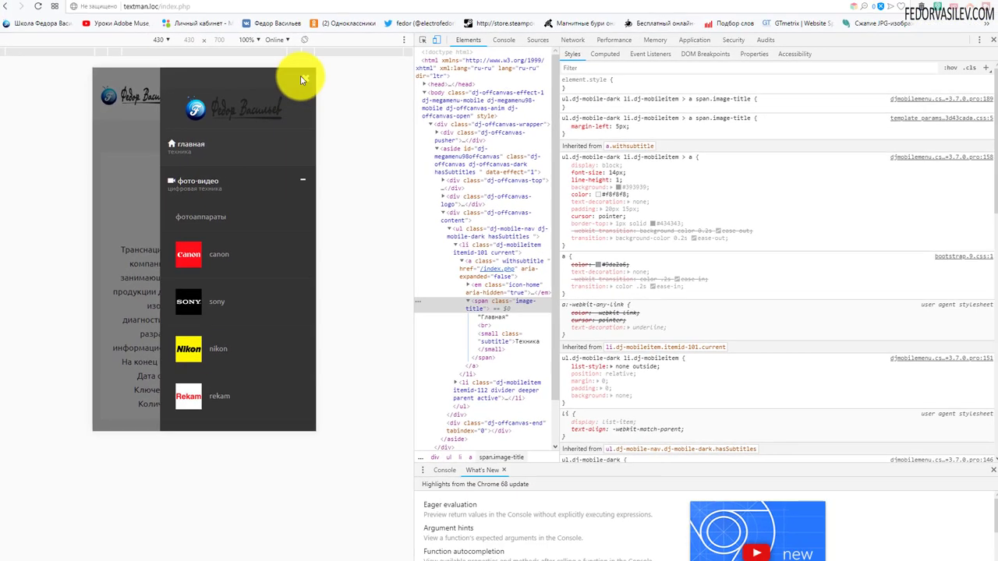
# - Close and reopen the offcanvas menu in the mobile preview, close it again, and return to the template style editor
pyautogui.click(305, 80)
pyautogui.click(283, 94)
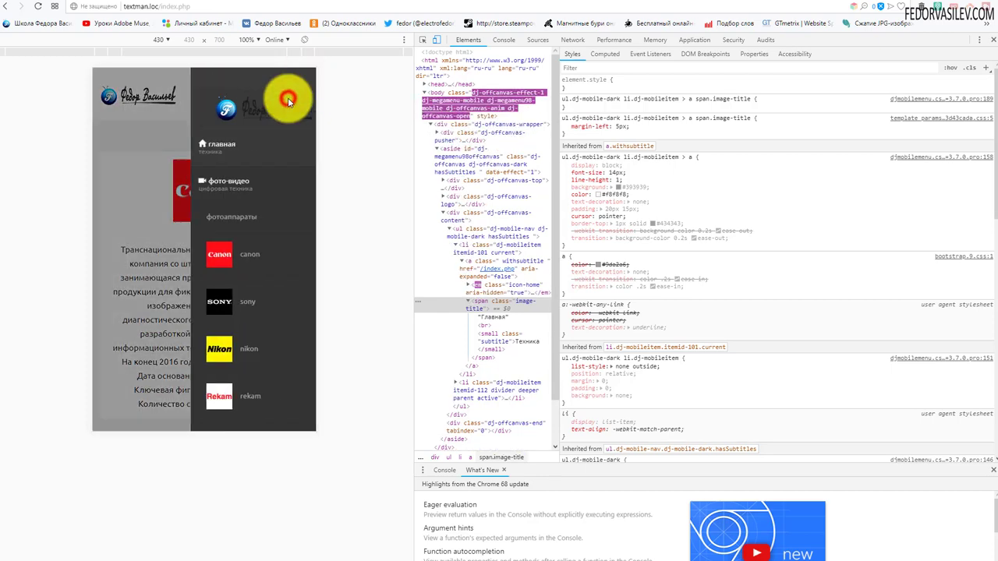
pyautogui.click(306, 81)
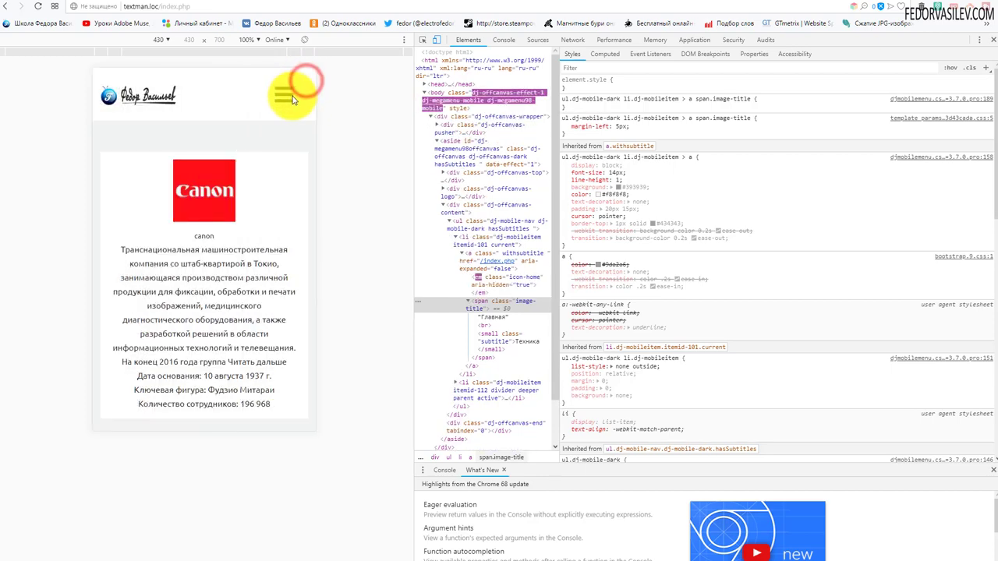
pyautogui.click(803, 6)
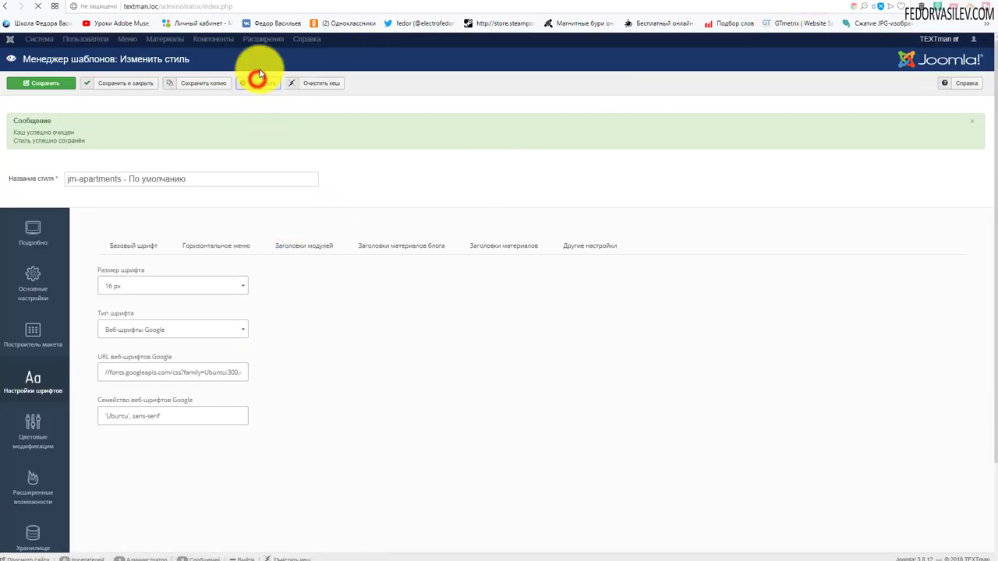
# - Open the DJ-MegaMenu module, set its "Позиция Offcanvas" to "Влево" in the mobile menu settings, and save the module
pyautogui.click(297, 39)
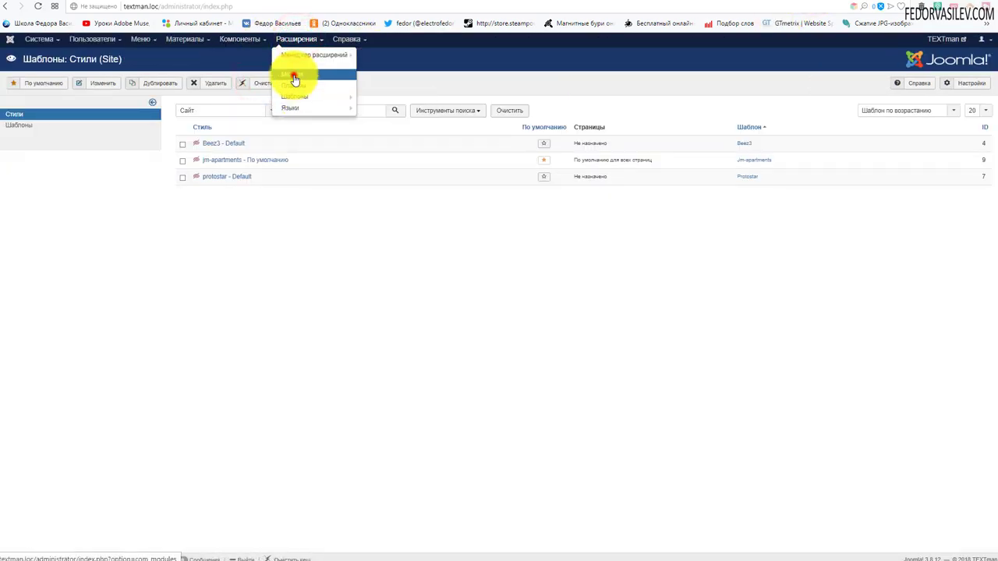
pyautogui.click(294, 77)
pyautogui.click(99, 241)
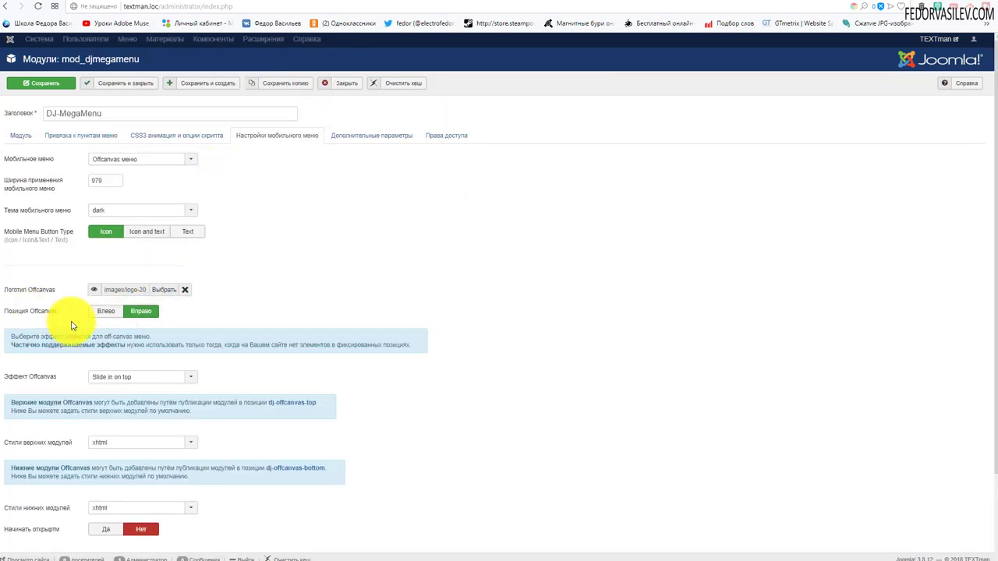
pyautogui.click(102, 311)
pyautogui.click(49, 82)
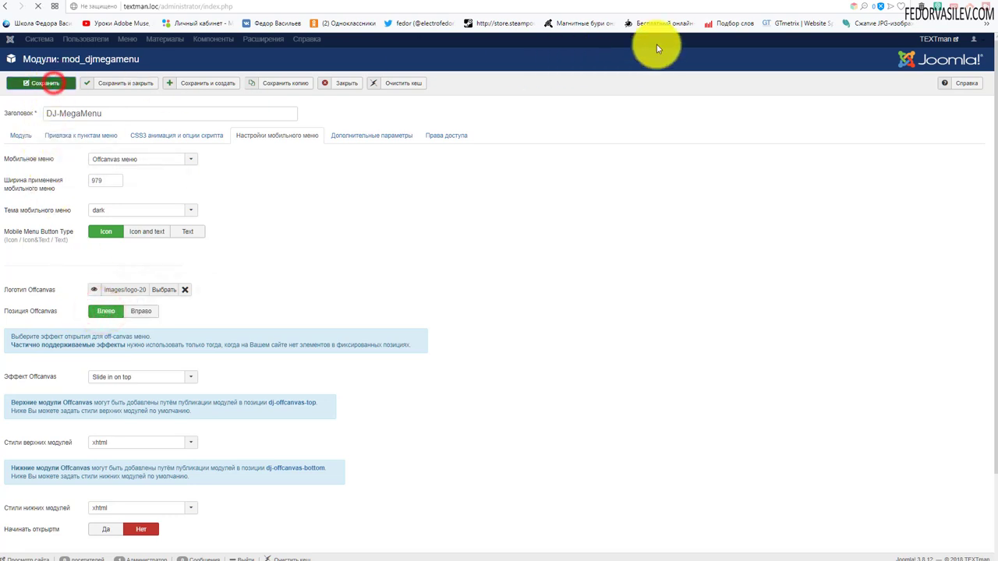
# - Check the offcanvas menu's opening side in the home page's mobile preview by opening and closing it twice
pyautogui.click(848, 2)
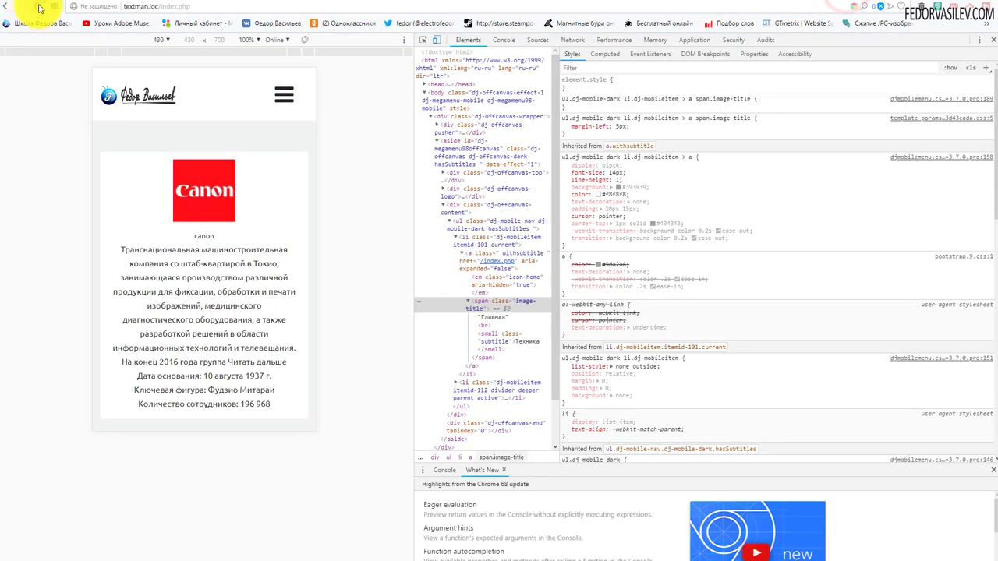
pyautogui.click(282, 96)
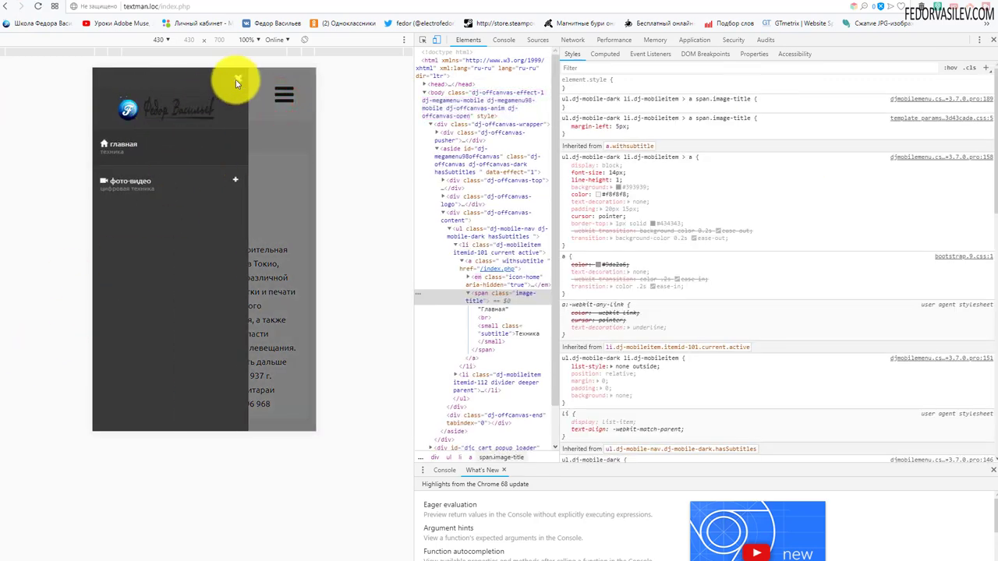
pyautogui.click(236, 77)
pyautogui.click(284, 95)
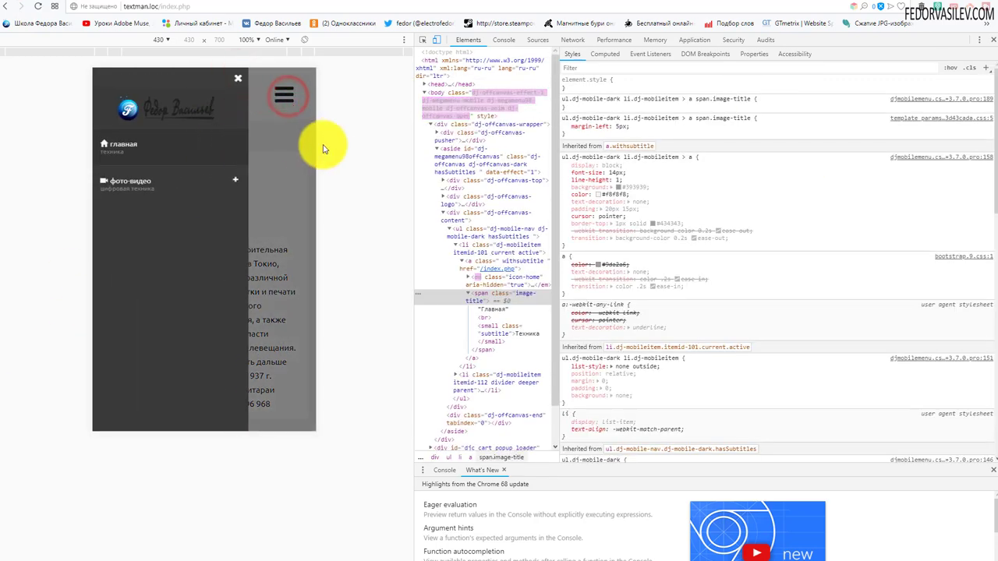
pyautogui.click(343, 154)
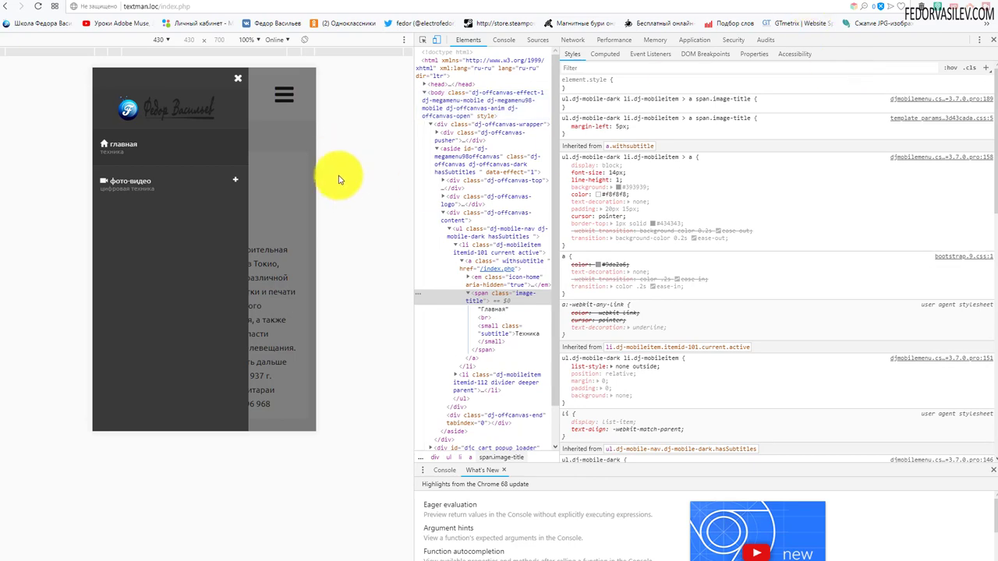
pyautogui.click(236, 82)
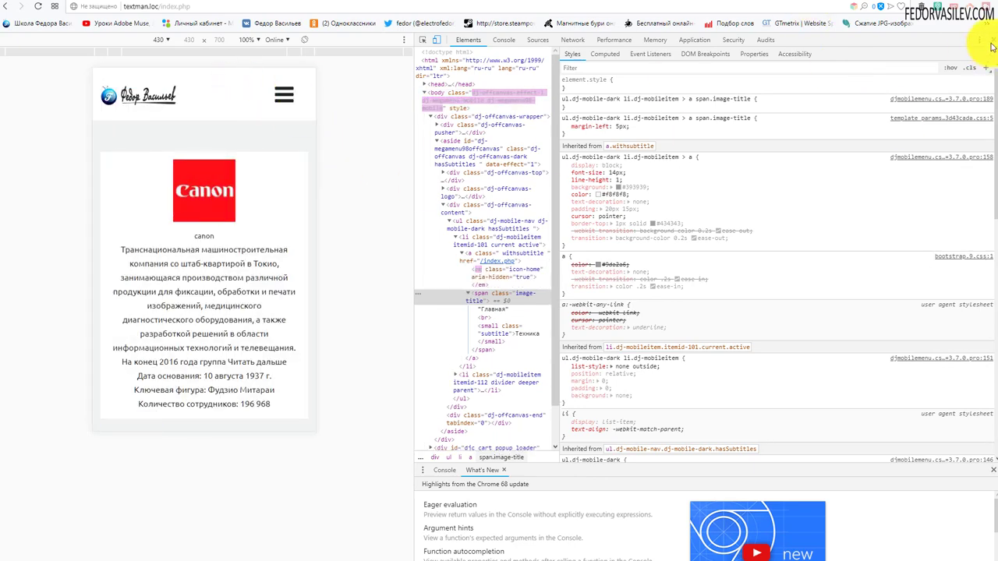
# - Close the developer tools and examine how the horizontal menu behaves on the desktop home page while scrolling through the product list
pyautogui.click(993, 40)
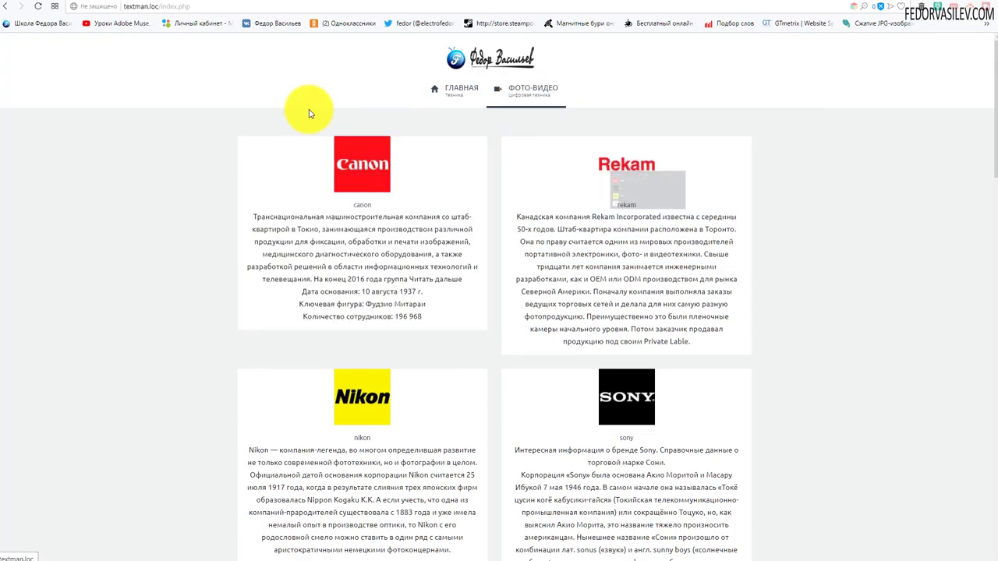
pyautogui.scroll(-12, 840, 269)
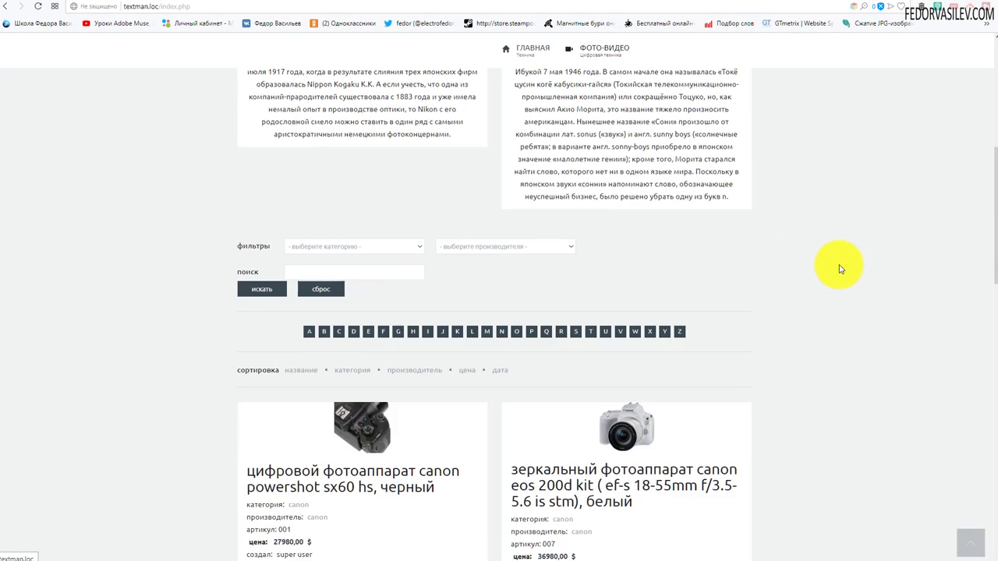
pyautogui.scroll(-5, 838, 270)
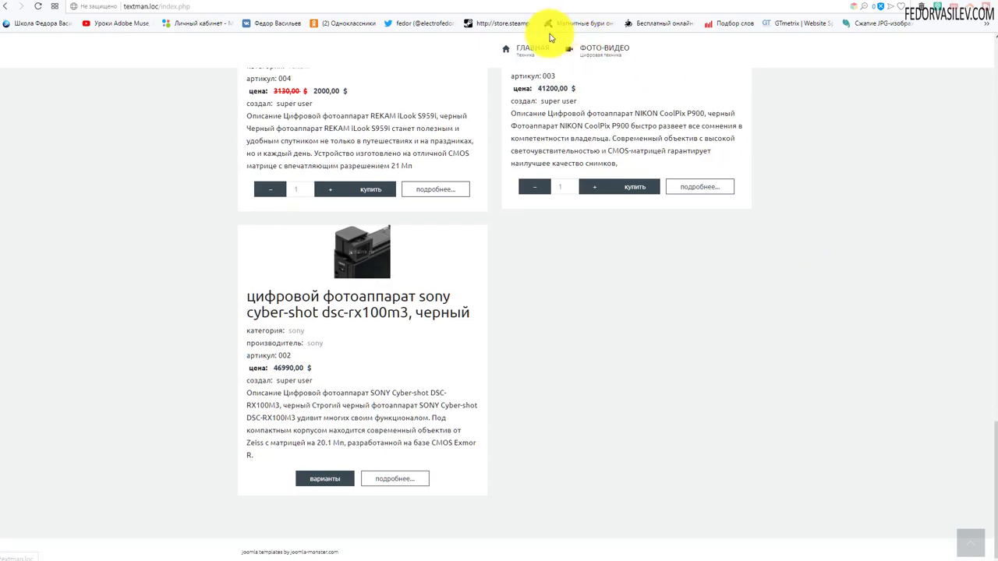
pyautogui.scroll(5, 651, 392)
pyautogui.scroll(10, 650, 391)
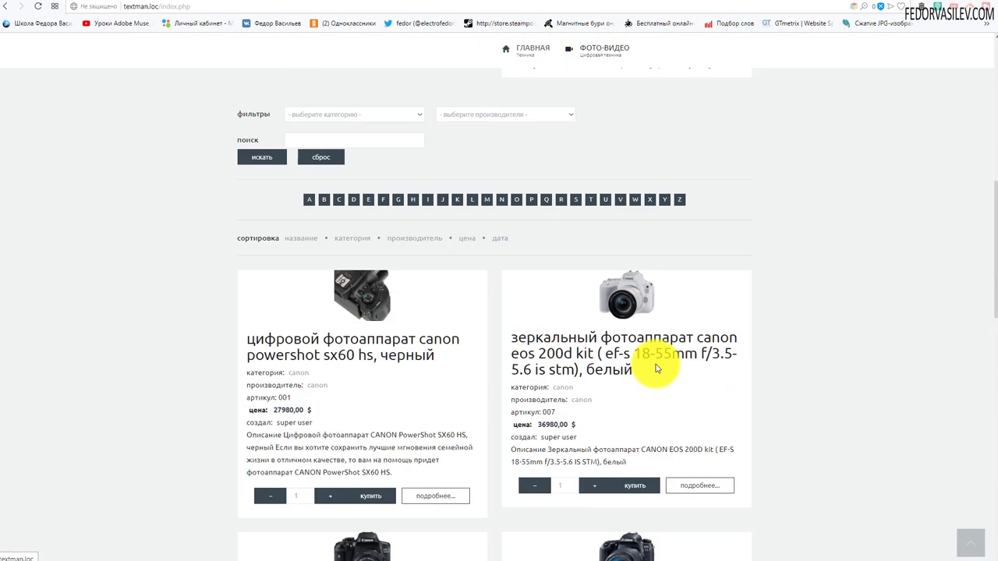
pyautogui.scroll(10, 655, 369)
pyautogui.scroll(-10, 655, 369)
pyautogui.scroll(10, 655, 369)
pyautogui.scroll(-10, 654, 367)
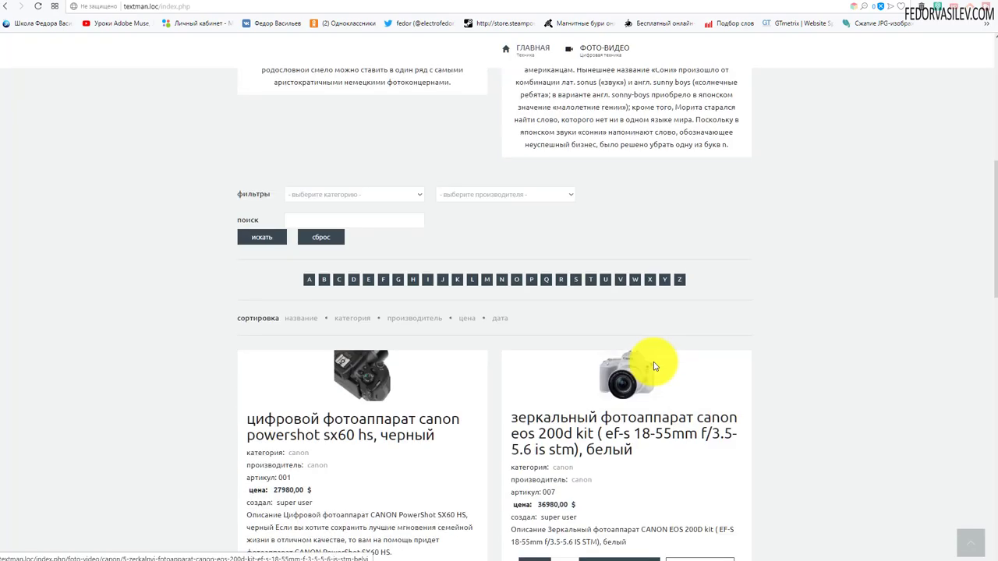
pyautogui.scroll(15, 653, 359)
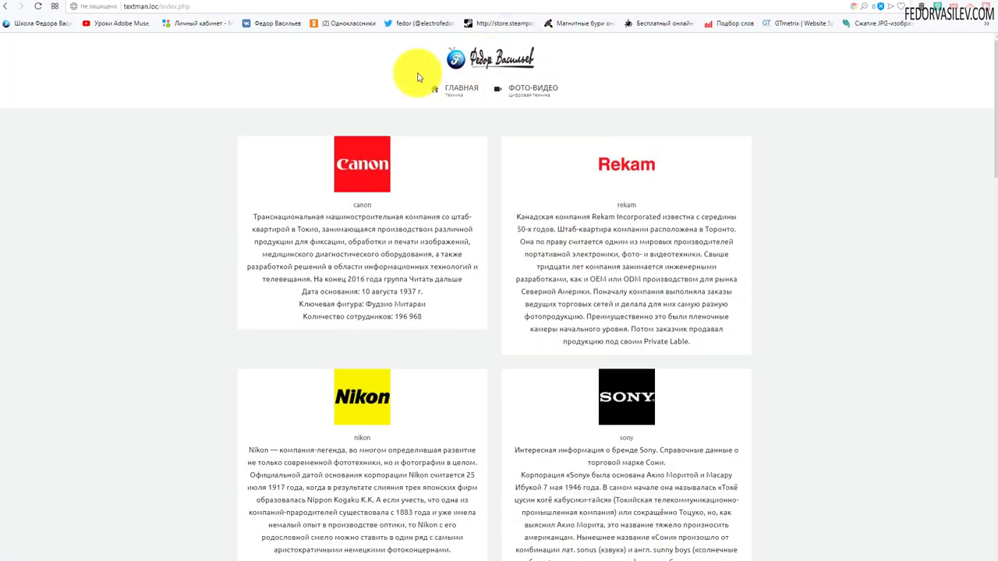
pyautogui.scroll(-7, 284, 179)
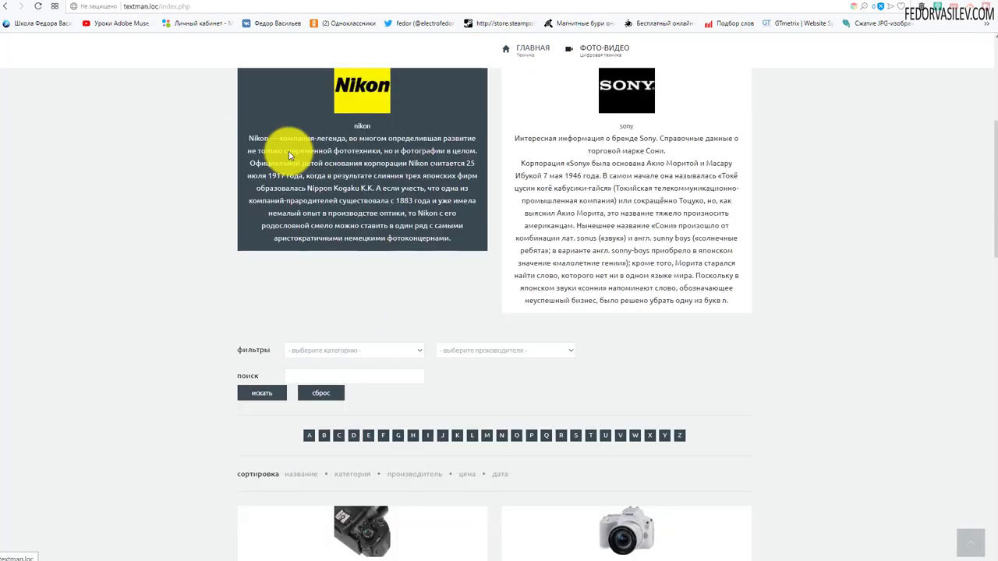
pyautogui.scroll(-3, 481, 237)
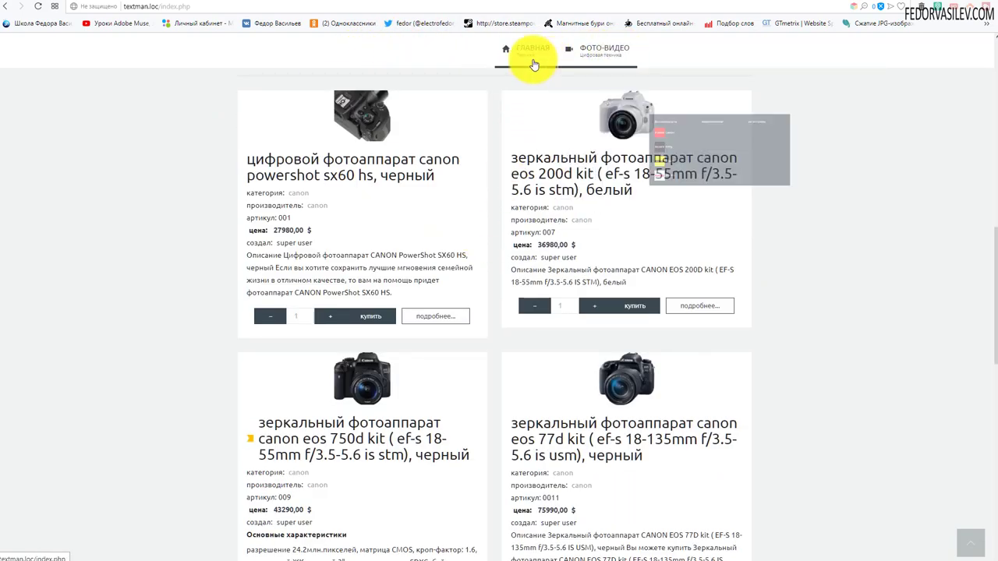
pyautogui.scroll(10, 413, 85)
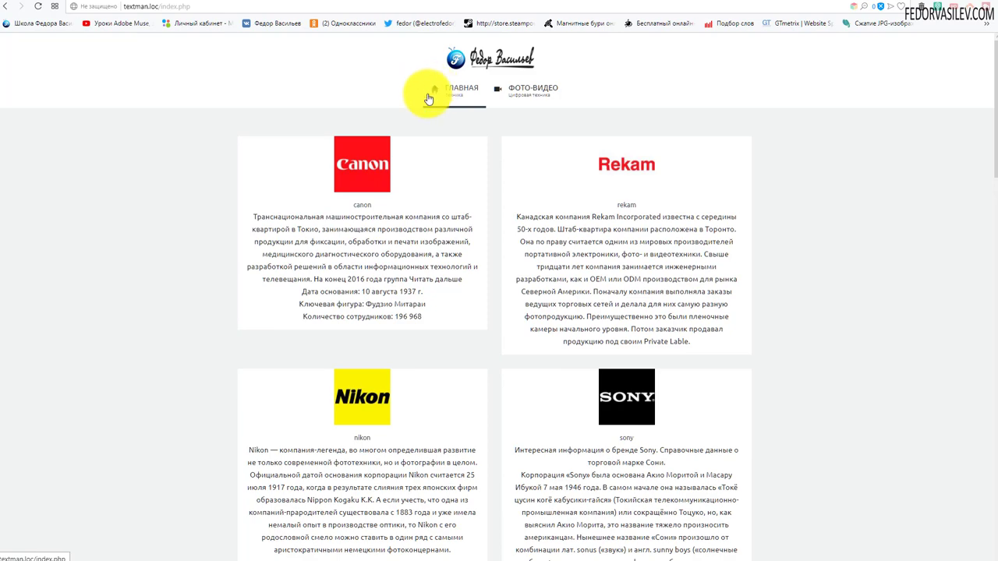
pyautogui.scroll(-10, 428, 97)
pyautogui.scroll(10, 445, 156)
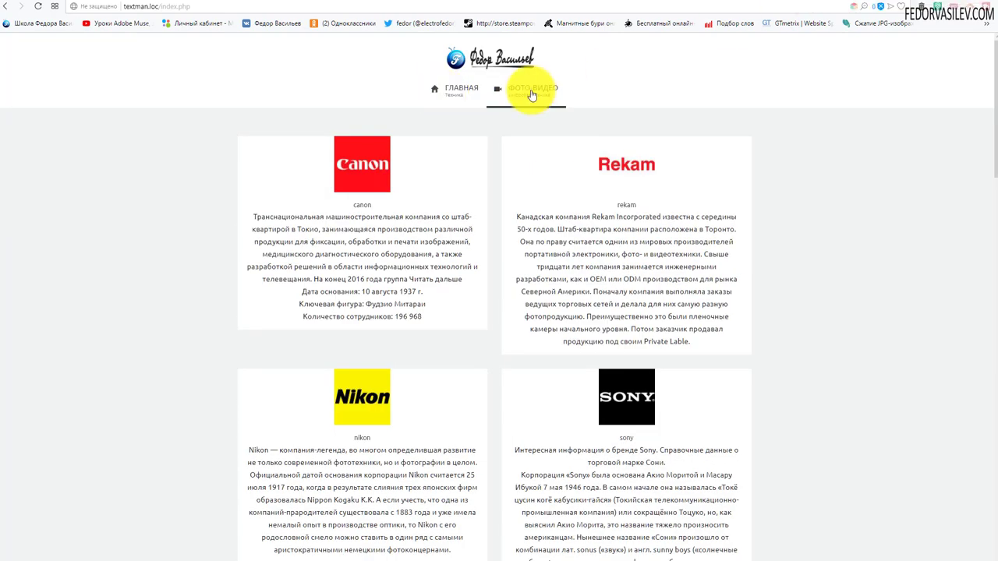
pyautogui.scroll(-2, 532, 117)
pyautogui.moveTo(760, 59)
# - Set the DJ-MegaMenu module's "Эффект Offcanvas" to "3D rotate out" and save the module
pyautogui.click(809, 1)
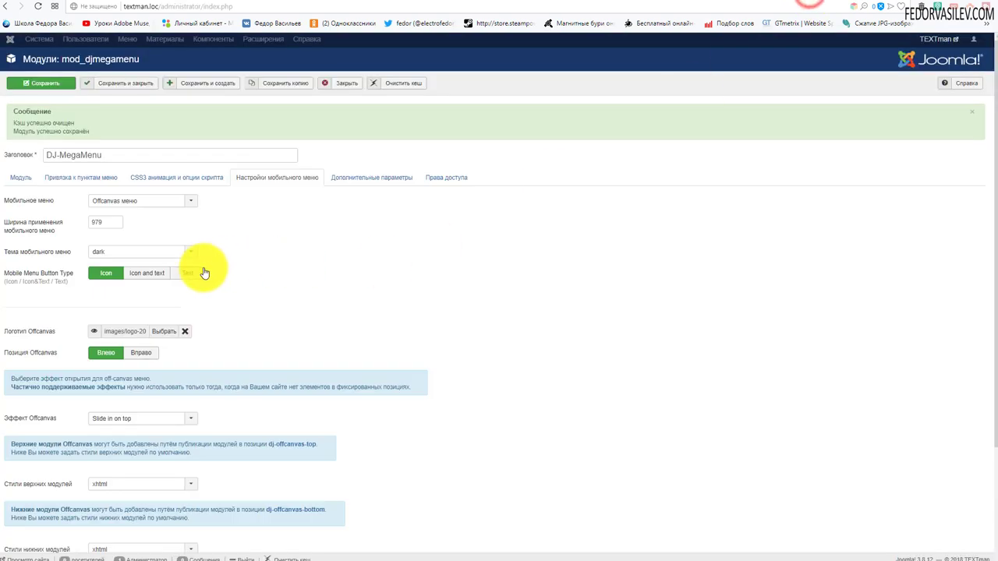
pyautogui.scroll(-2, 229, 257)
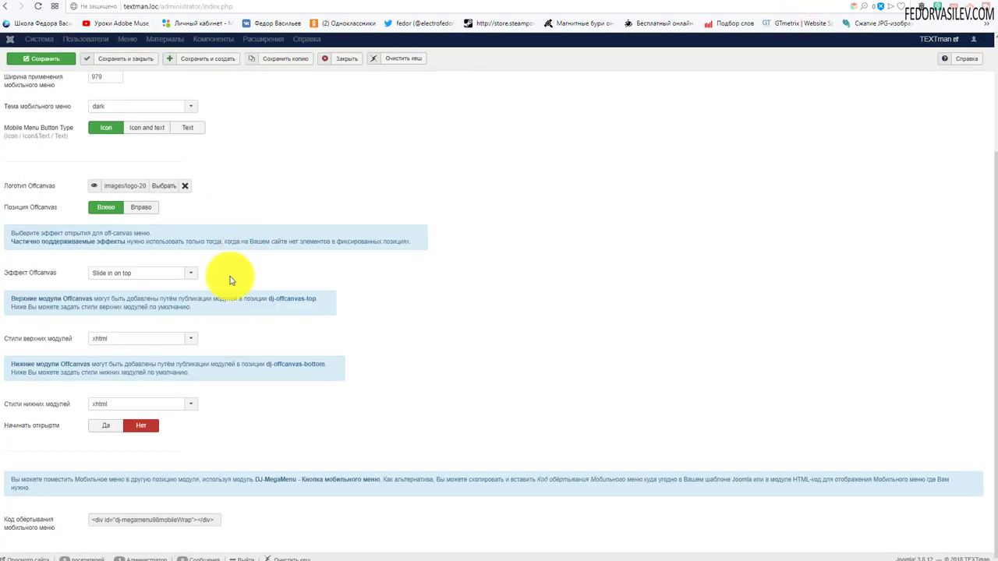
pyautogui.click(143, 275)
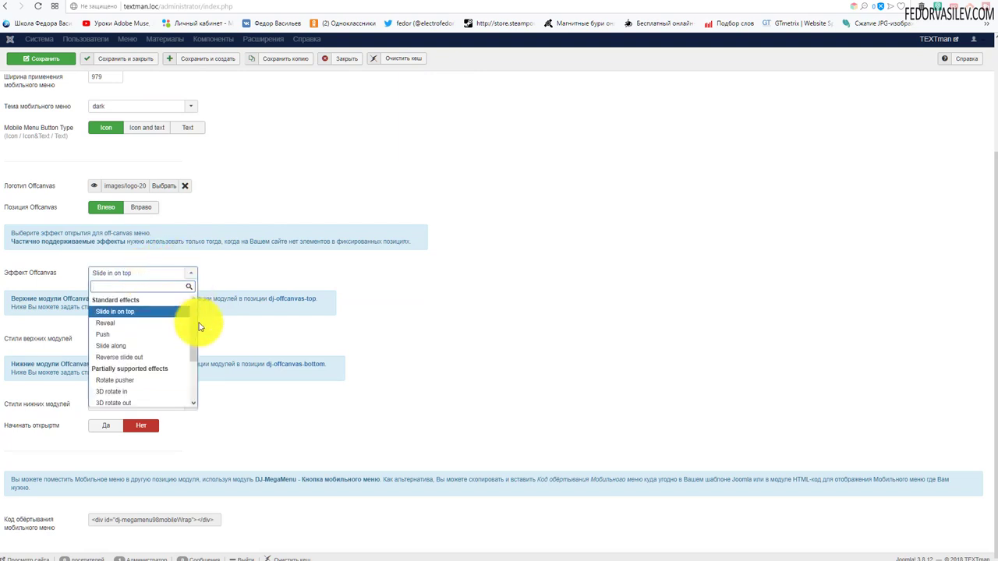
pyautogui.moveTo(194, 335)
pyautogui.mouseDown()
pyautogui.moveTo(194, 390)
pyautogui.moveTo(203, 340)
pyautogui.moveTo(191, 363)
pyautogui.mouseUp()
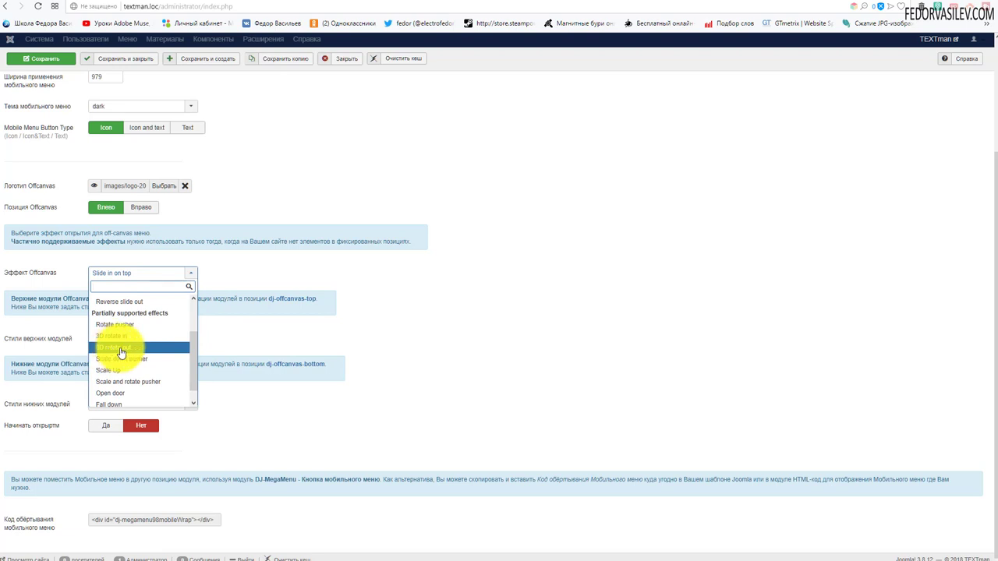
pyautogui.click(121, 347)
pyautogui.click(41, 58)
pyautogui.click(46, 84)
# - Reload the desktop home page and examine how the horizontal menu behaves when scrolling with the new offcanvas effect
pyautogui.click(840, 5)
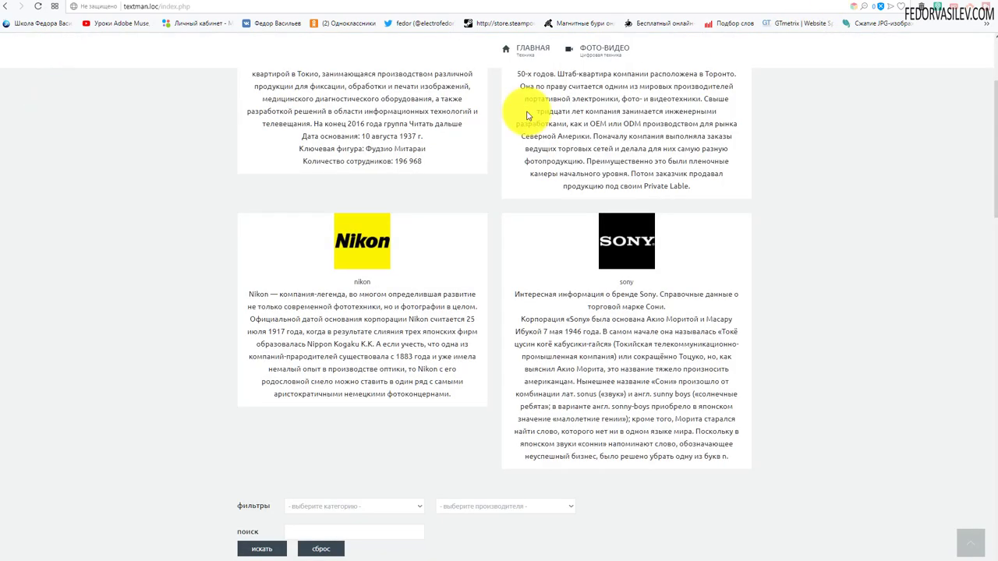
pyautogui.click(38, 7)
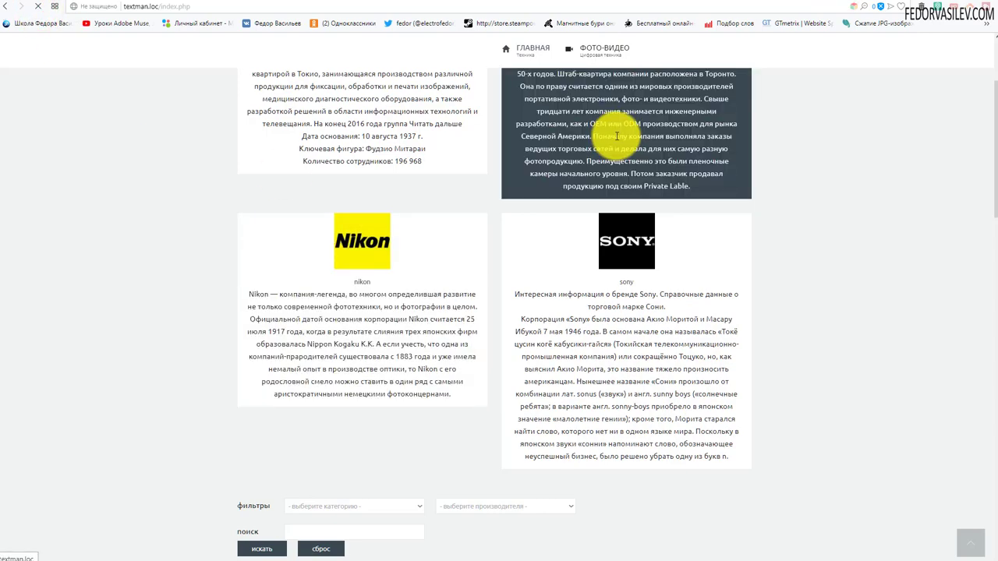
pyautogui.scroll(3, 795, 174)
pyautogui.scroll(-10, 797, 239)
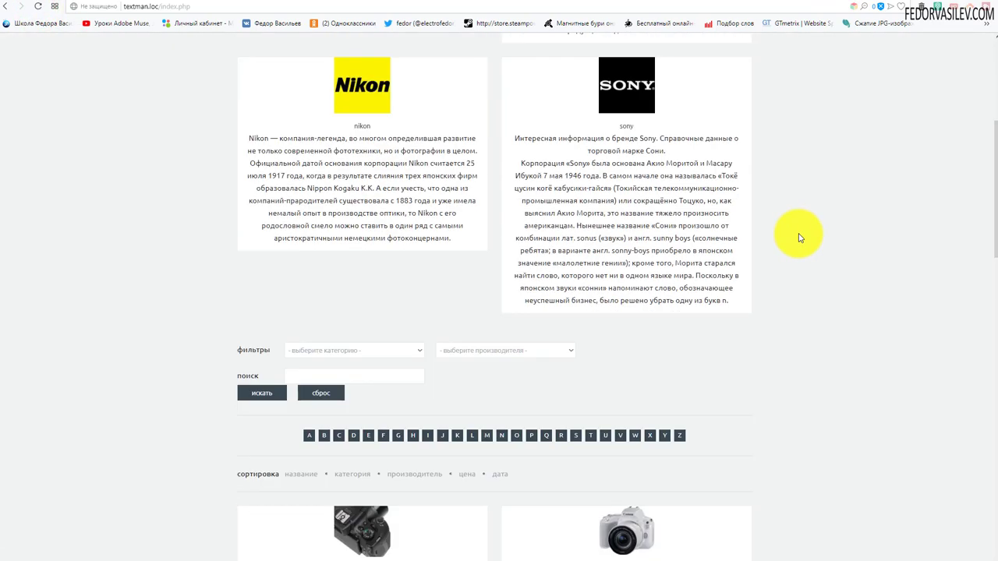
pyautogui.scroll(6, 794, 187)
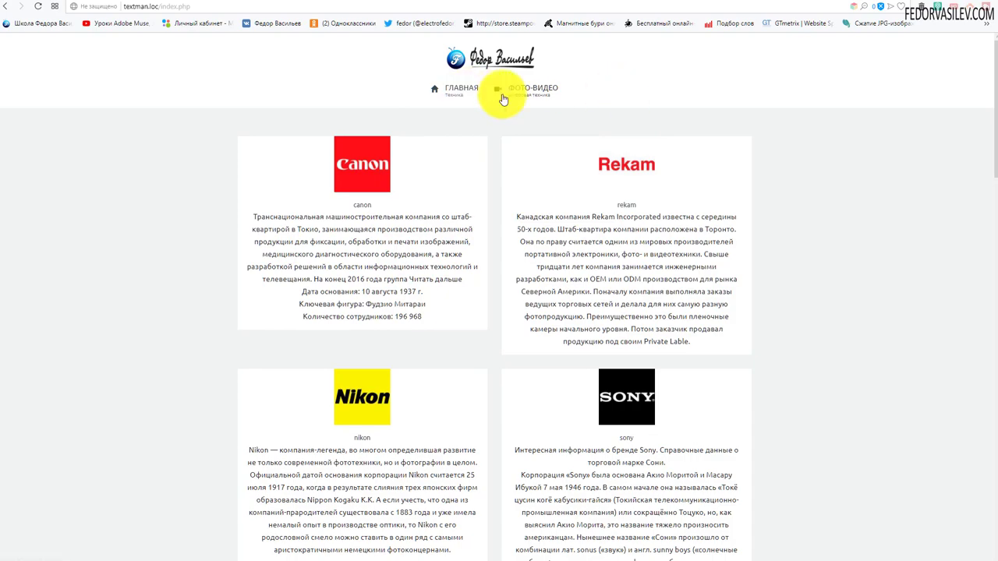
pyautogui.scroll(-3, 467, 156)
pyautogui.scroll(-3, 341, 175)
pyautogui.scroll(-4, 642, 207)
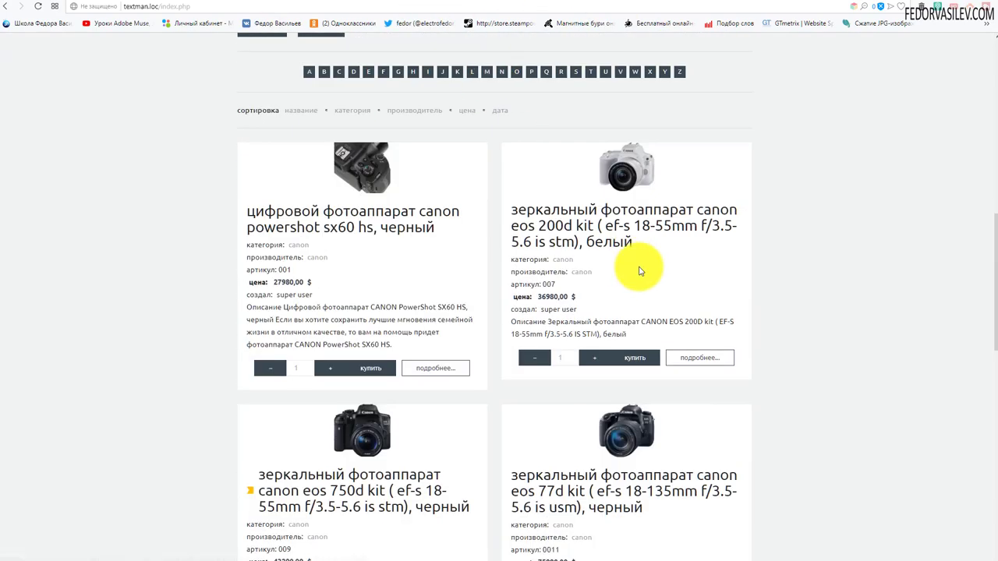
pyautogui.scroll(10, 588, 293)
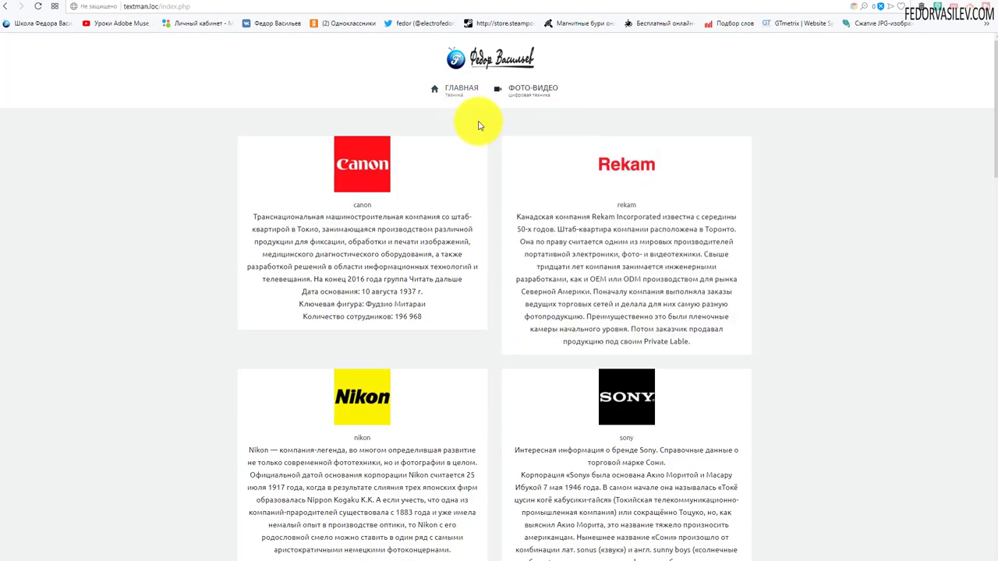
pyautogui.scroll(-8, 519, 93)
pyautogui.scroll(3, 782, 212)
pyautogui.scroll(5, 783, 212)
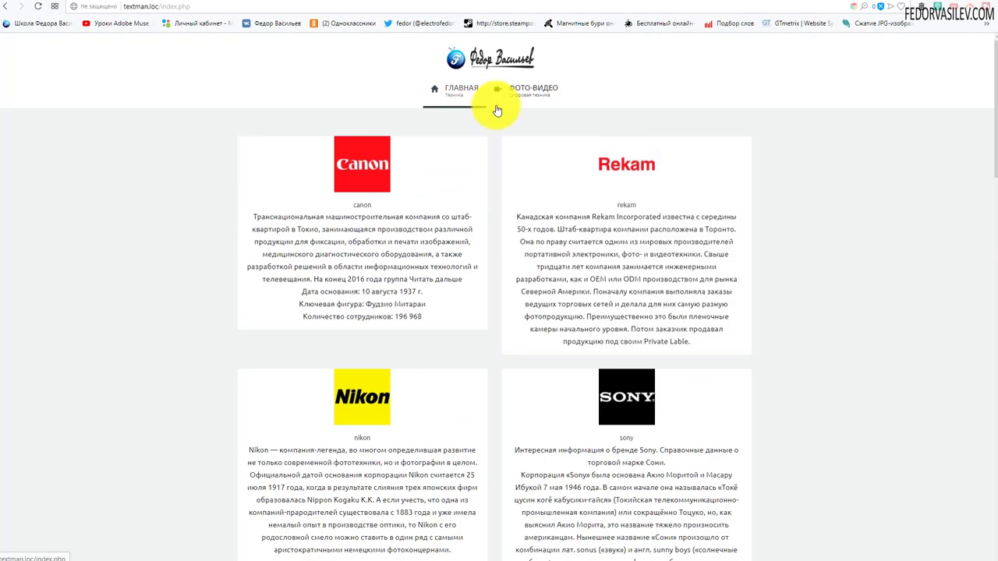
pyautogui.scroll(-8, 405, 82)
# - Reopen the home page's mobile preview in the developer tools and check the offcanvas menu's opening and closing animation twice
pyautogui.rightClick(795, 117)
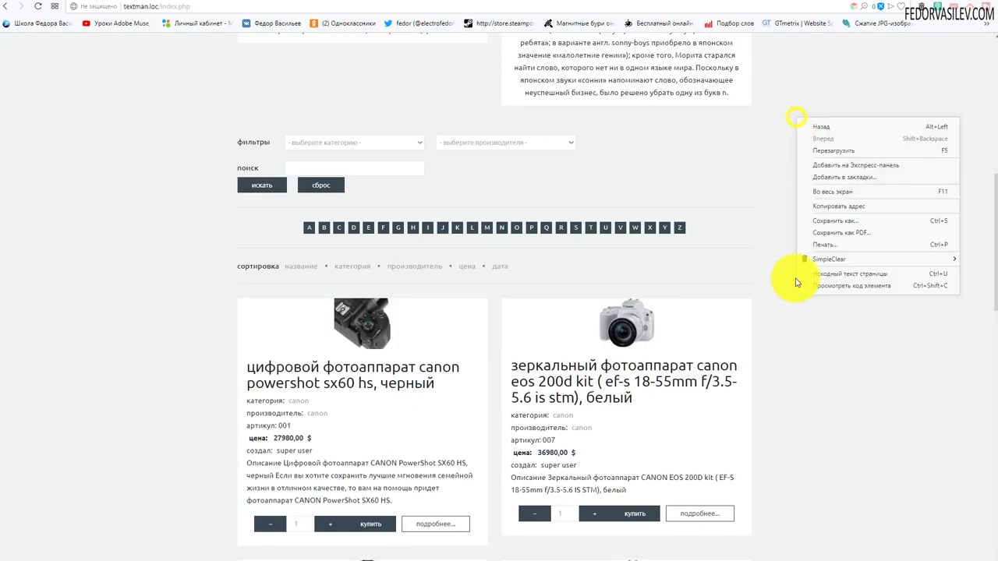
pyautogui.click(810, 286)
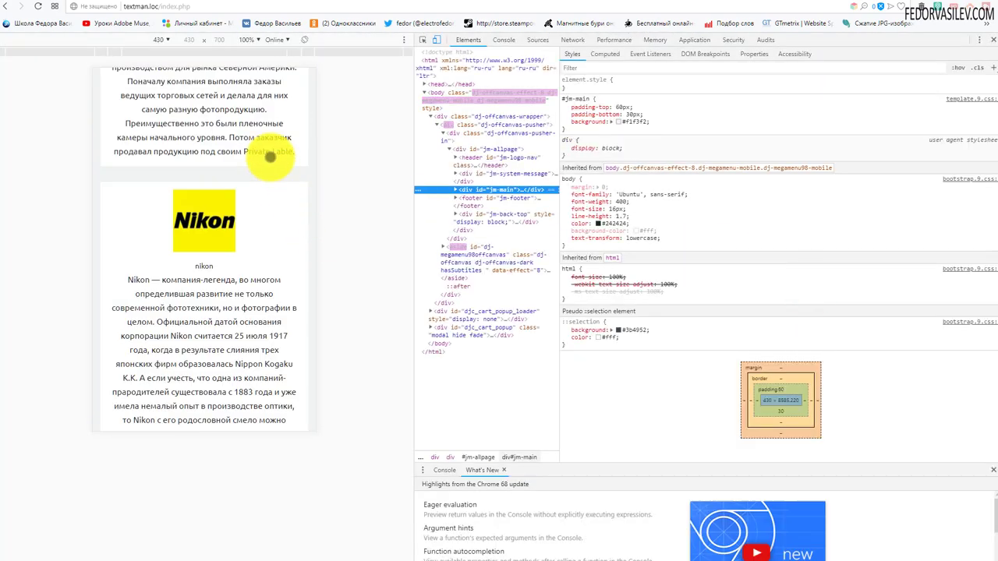
pyautogui.scroll(10, 277, 117)
pyautogui.click(280, 97)
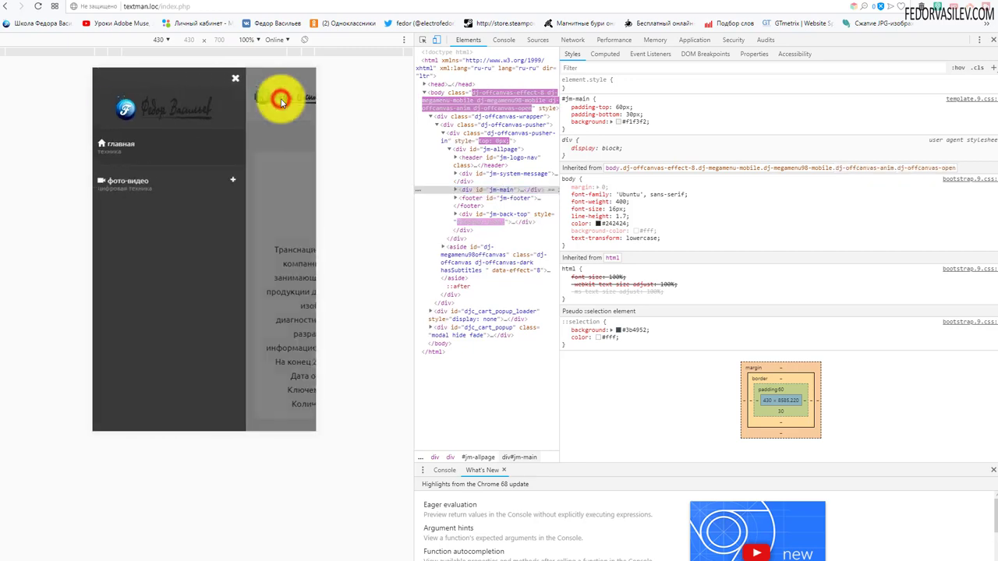
pyautogui.click(237, 78)
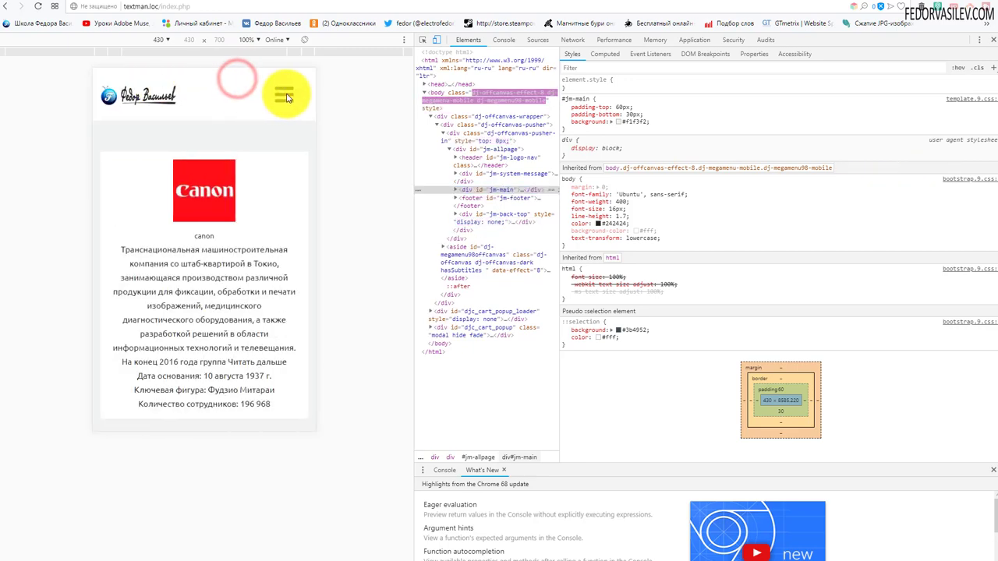
pyautogui.click(282, 96)
pyautogui.click(237, 81)
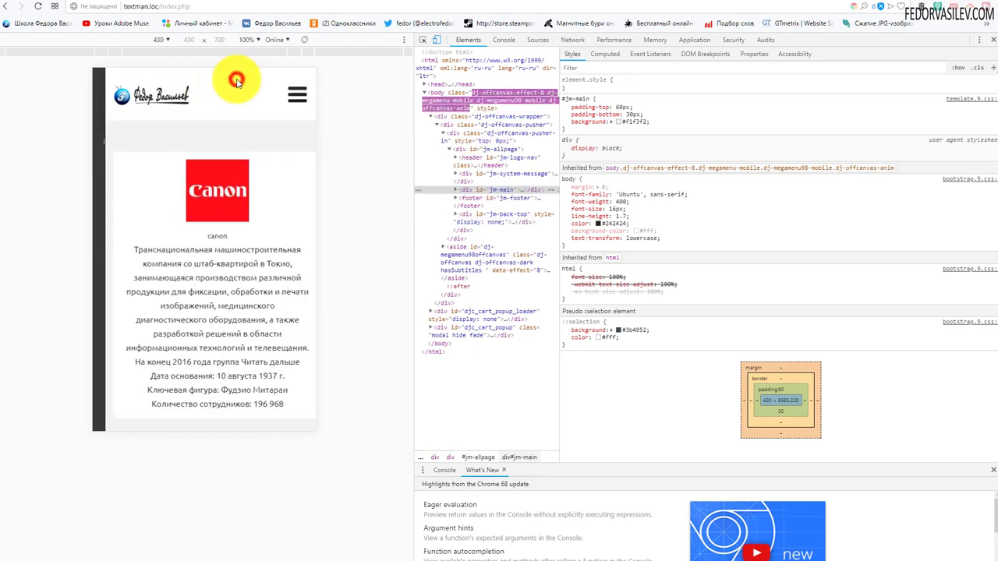
# - Set the DJ-MegaMenu module's "Эффект Offcanvas" to "Push" and "Позиция Offcanvas" to "Вправо", and save and close the module
pyautogui.click(807, 4)
pyautogui.scroll(-2, 288, 245)
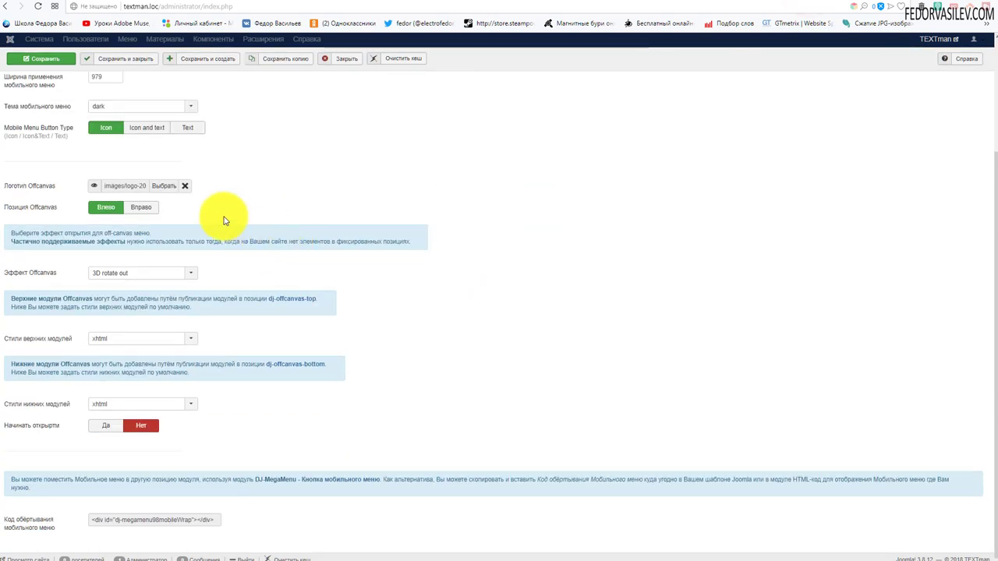
pyautogui.click(193, 275)
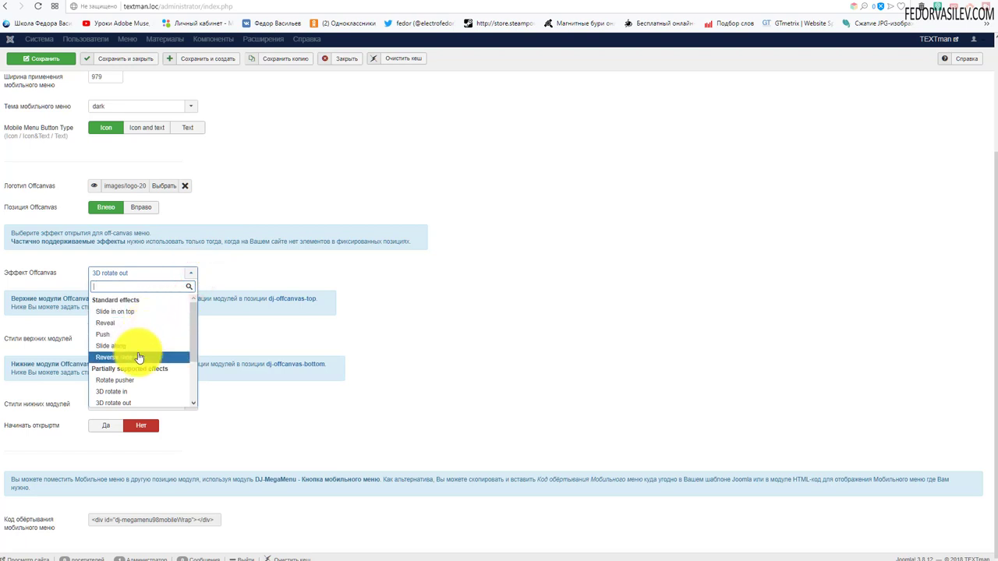
pyautogui.click(123, 335)
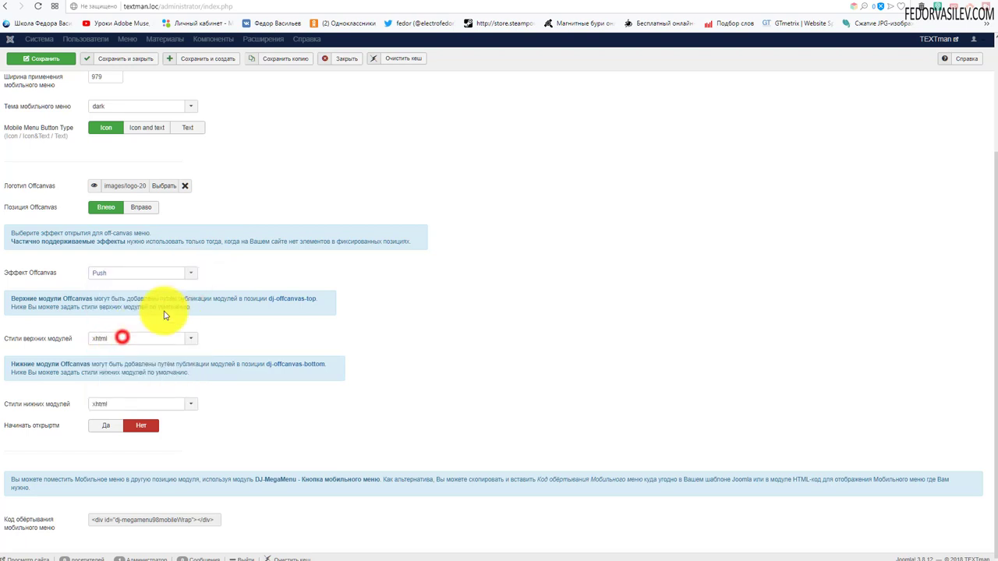
pyautogui.hotkey('ctrl', 's')
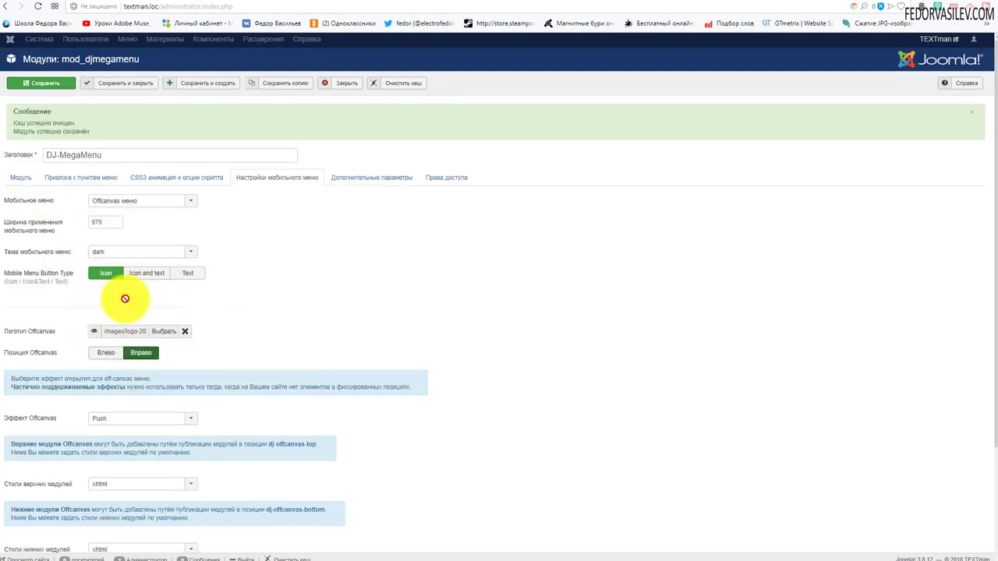
pyautogui.click(97, 84)
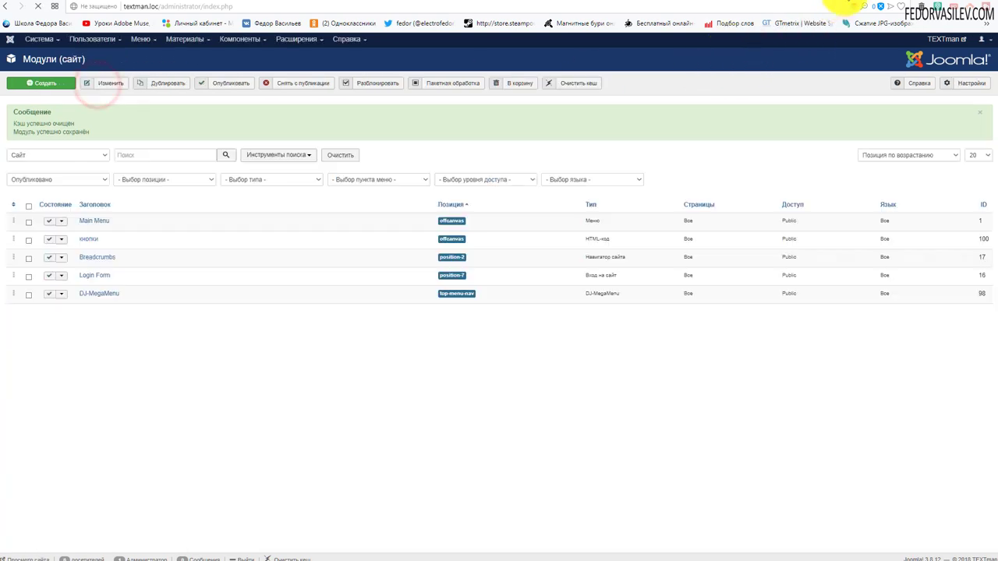
# - Reload the home page's mobile preview and check the offcanvas menu by opening it, expanding "фото-видео" and closing it
pyautogui.hotkey('ctrl', 'Tab')
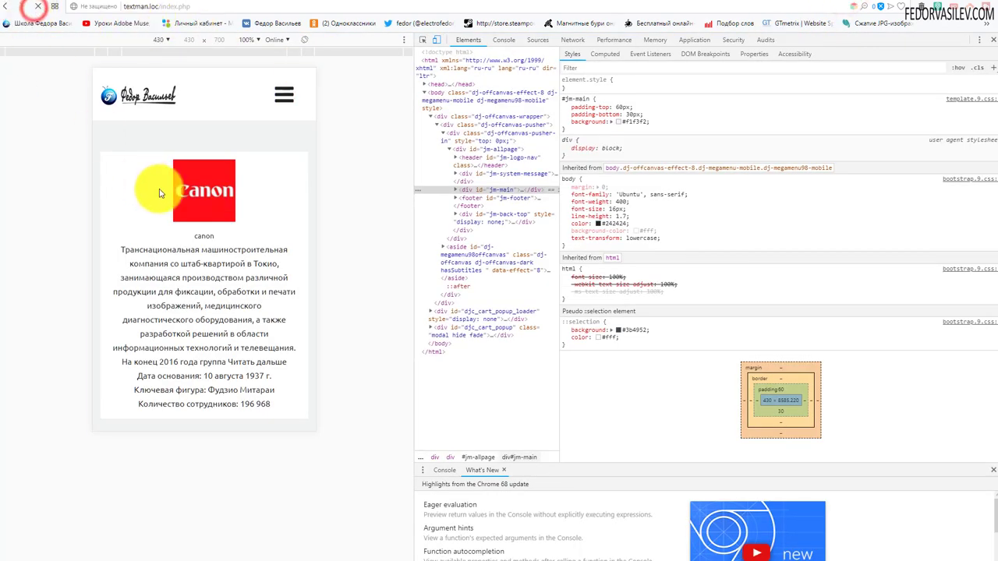
pyautogui.click(283, 96)
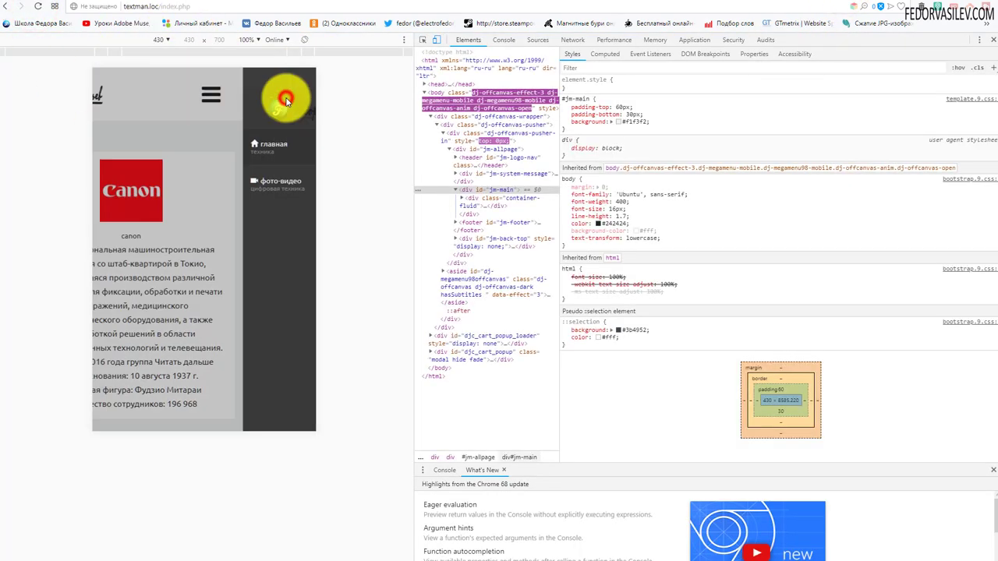
pyautogui.click(300, 179)
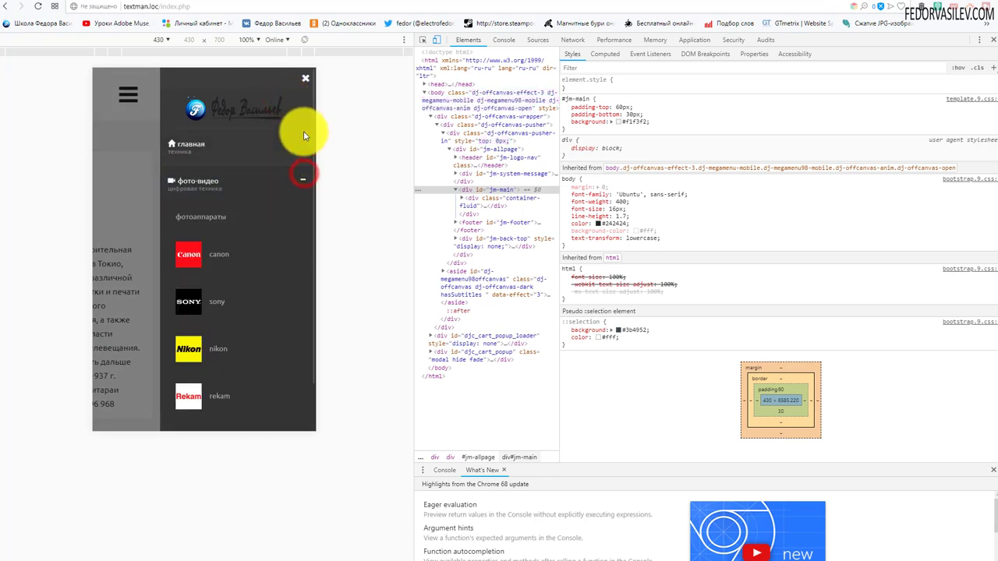
pyautogui.click(307, 81)
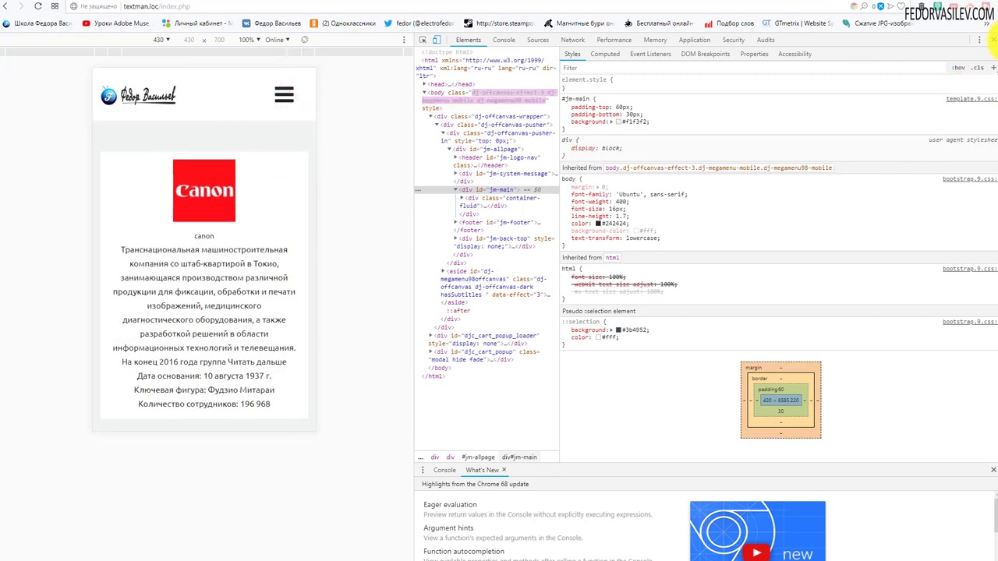
# - Close the developer tools and examine the sticky horizontal menu on the desktop home page with the "Push" effect saved
pyautogui.click(991, 42)
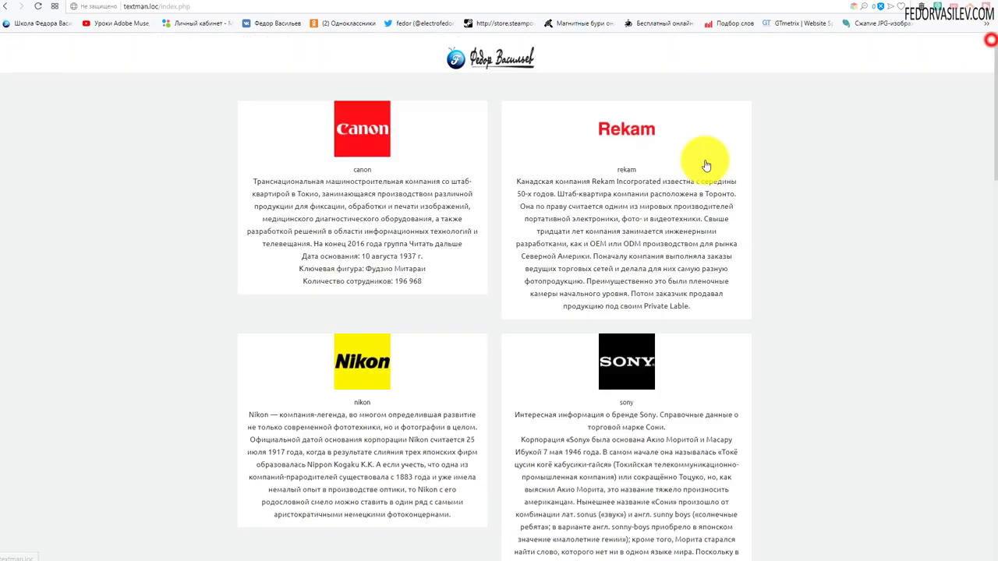
pyautogui.scroll(-5, 690, 162)
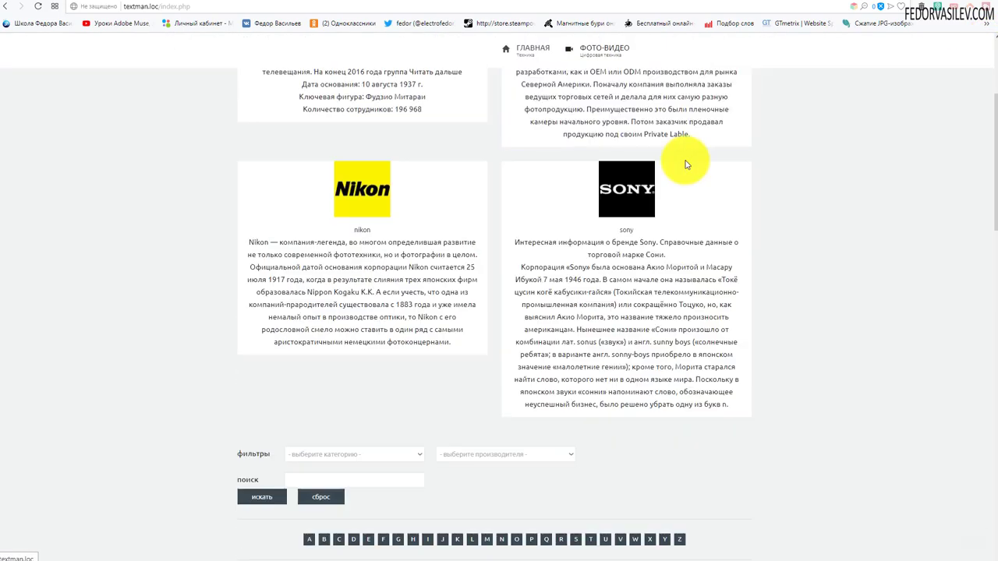
pyautogui.scroll(7, 690, 162)
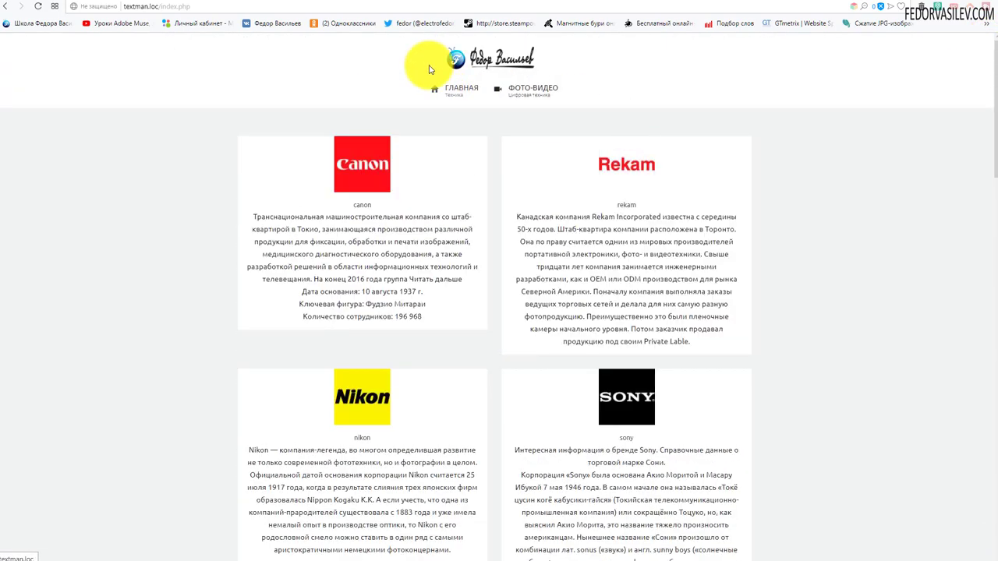
pyautogui.scroll(-3, 428, 53)
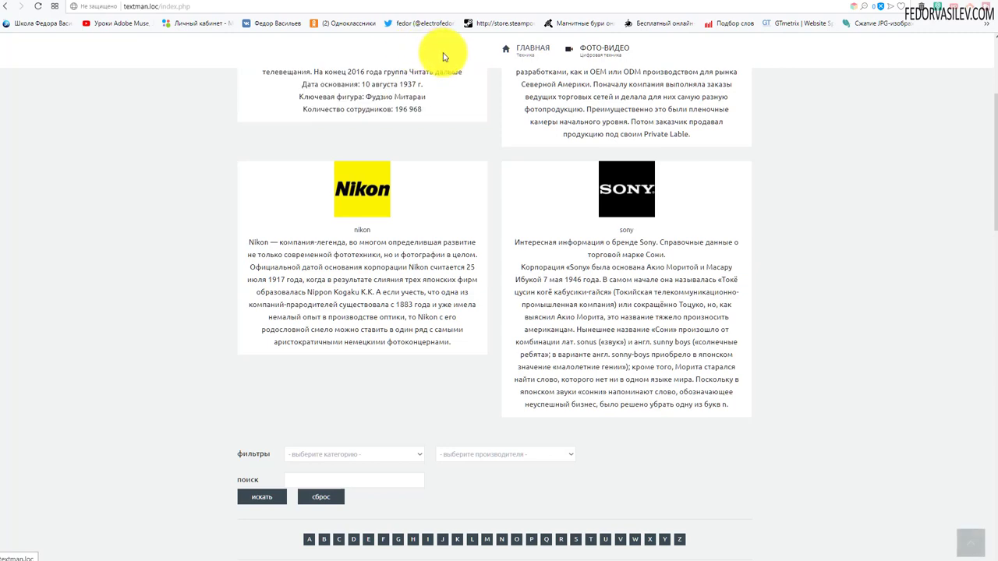
pyautogui.scroll(-3, 444, 56)
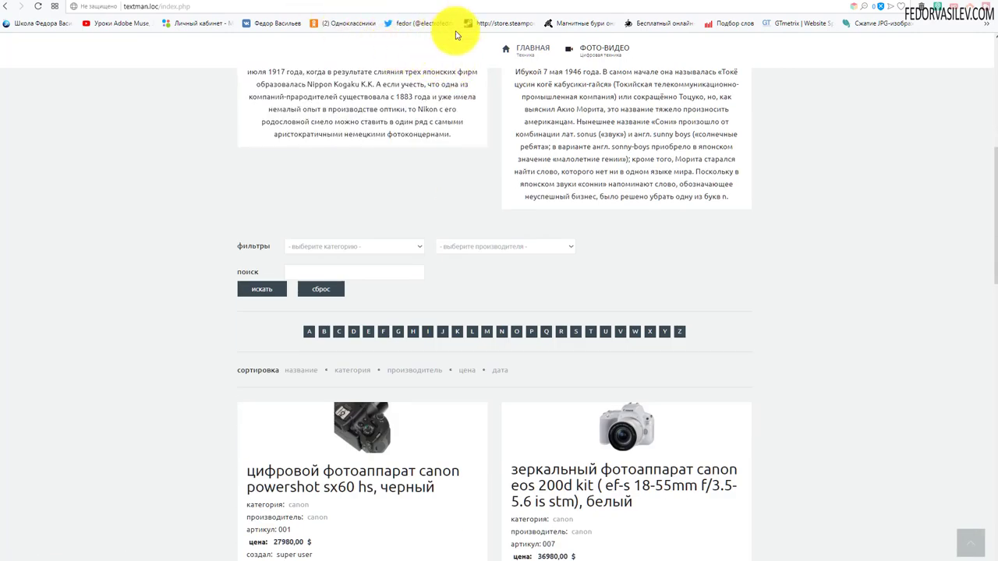
# - Set the DJ-MegaMenu module's "Закреплённый логотип" to the logo-2015 image in its CSS3 animation and script options, and save the module
pyautogui.click(808, 3)
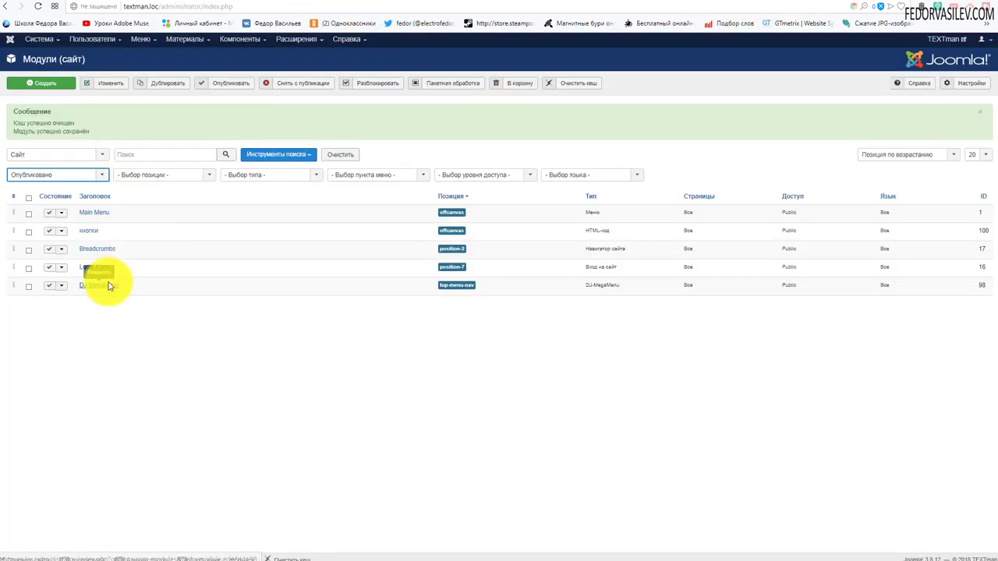
pyautogui.click(108, 286)
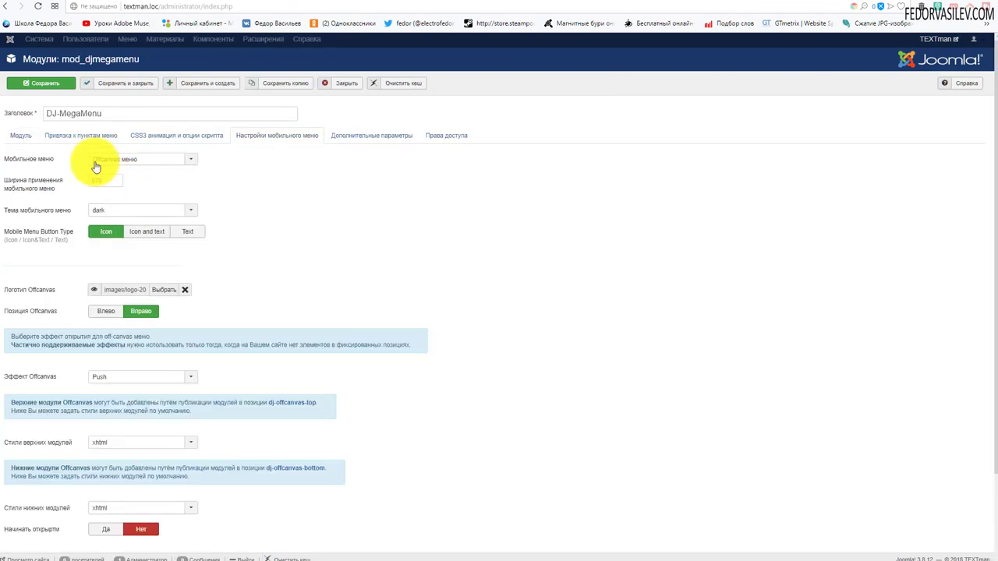
pyautogui.click(73, 140)
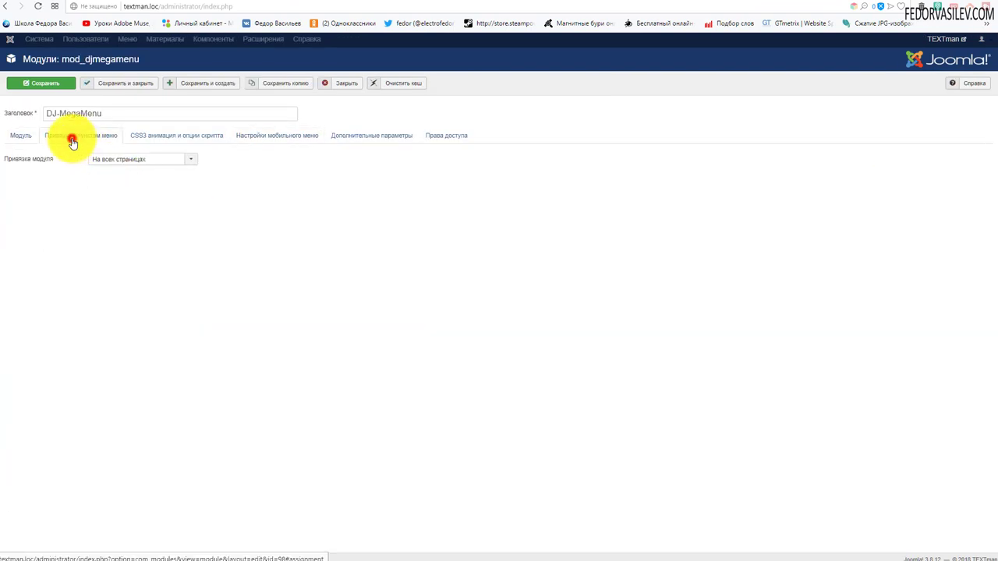
pyautogui.click(139, 135)
pyautogui.scroll(-3, 297, 273)
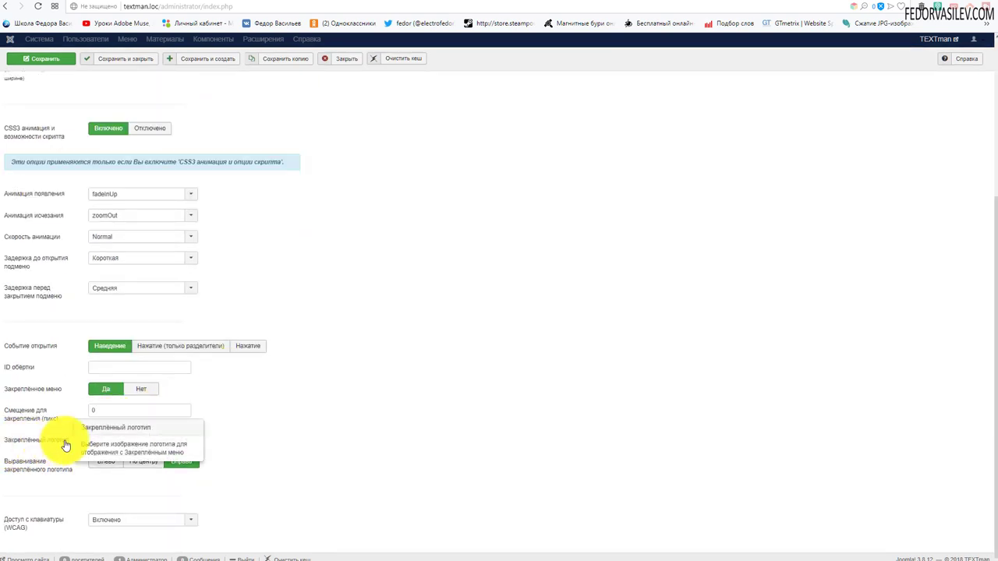
pyautogui.click(163, 440)
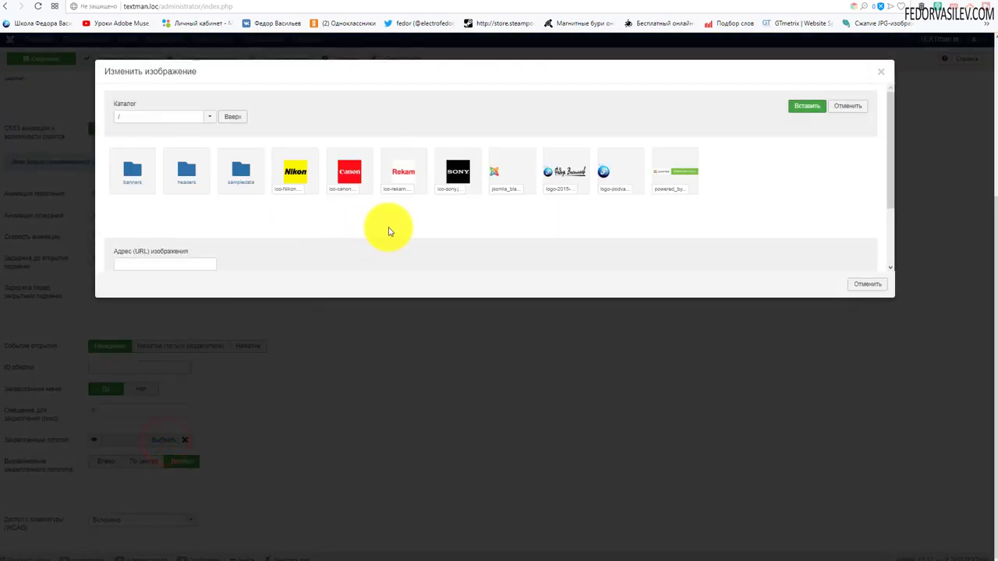
pyautogui.click(554, 171)
pyautogui.click(803, 104)
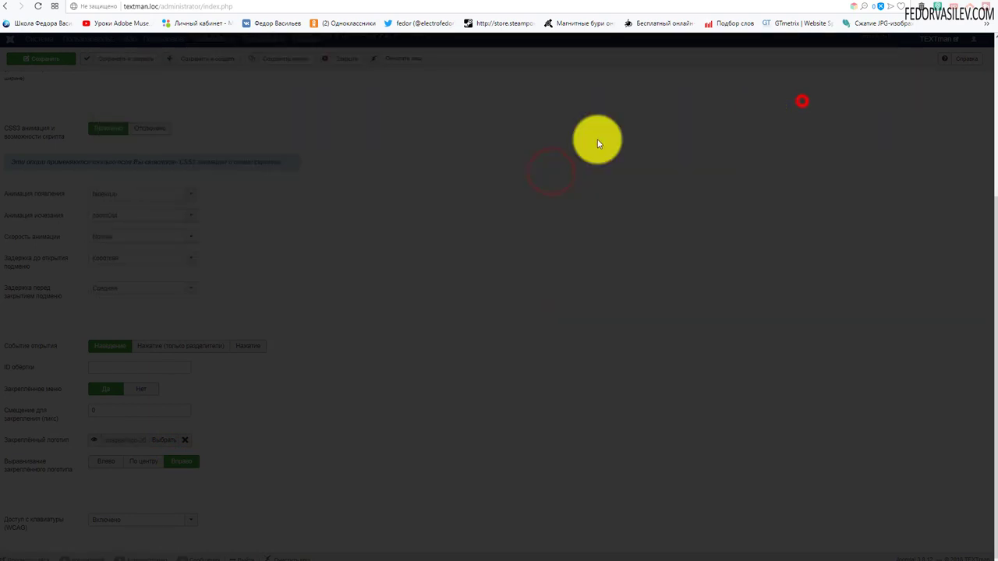
pyautogui.click(50, 62)
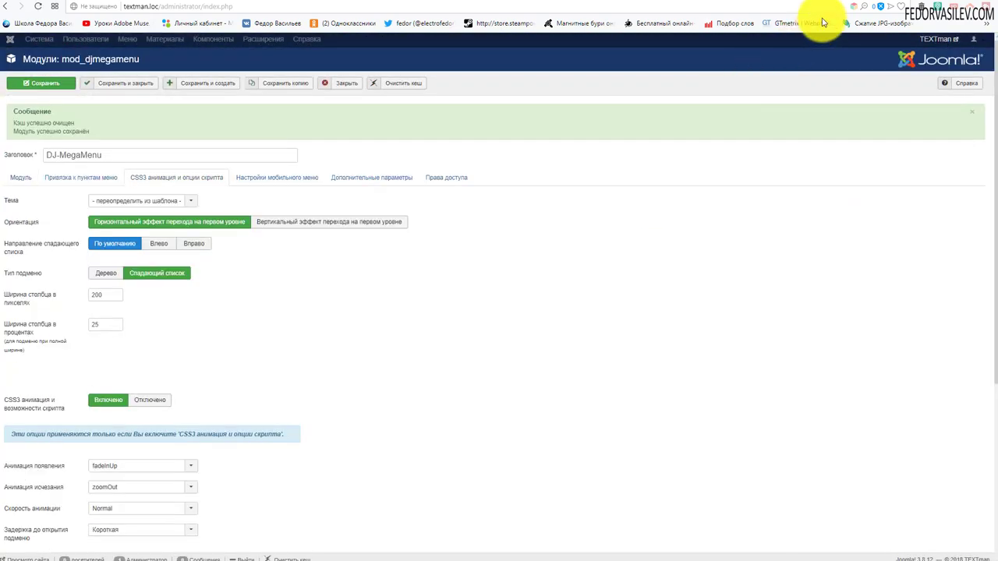
# - Reload the desktop home page and check the logo in the sticky menu while scrolling
pyautogui.click(841, 1)
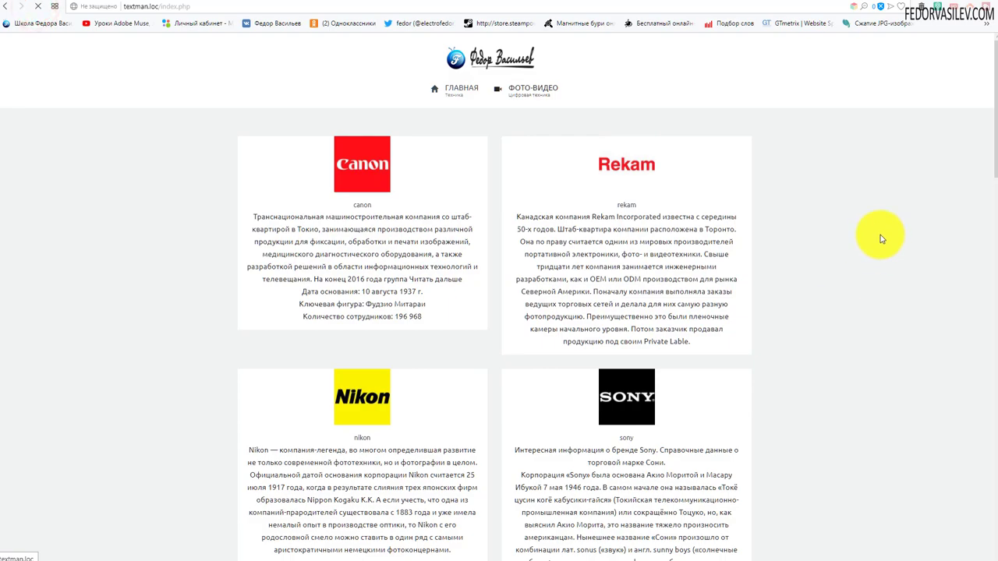
pyautogui.moveTo(995, 145); pyautogui.dragTo(992, 220)
pyautogui.moveTo(995, 184); pyautogui.dragTo(973, 67)
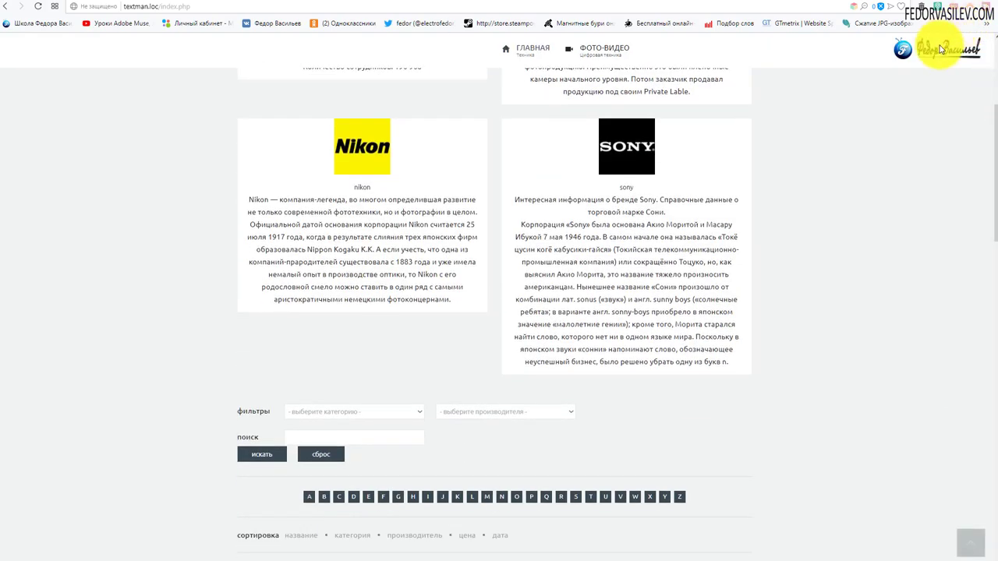
pyautogui.moveTo(993, 191); pyautogui.dragTo(700, 34)
# - Set the DJ-MegaMenu module's "Выравнивание закреплённого логотипа" to "Влево" and save the module
pyautogui.click(801, 3)
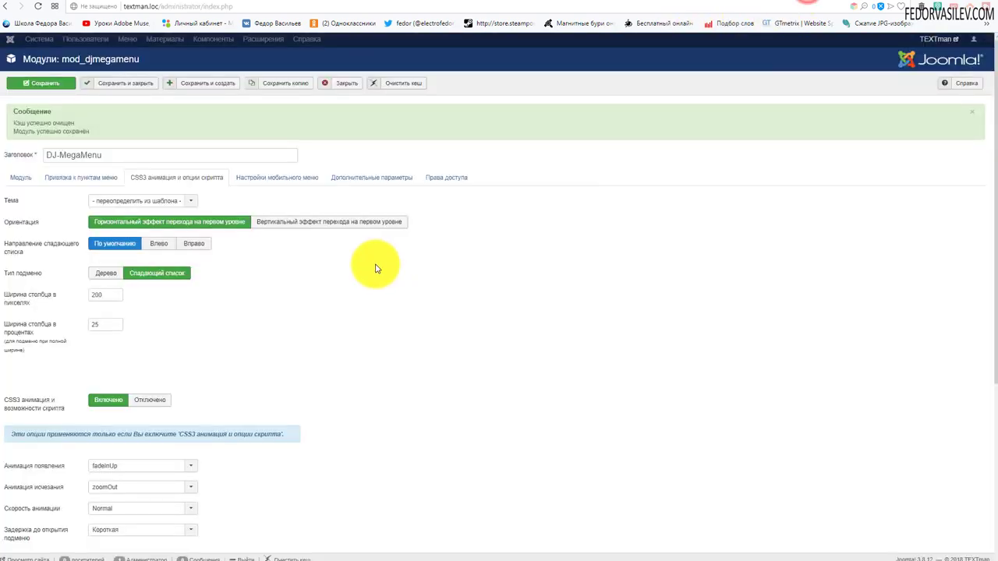
pyautogui.scroll(-4, 546, 405)
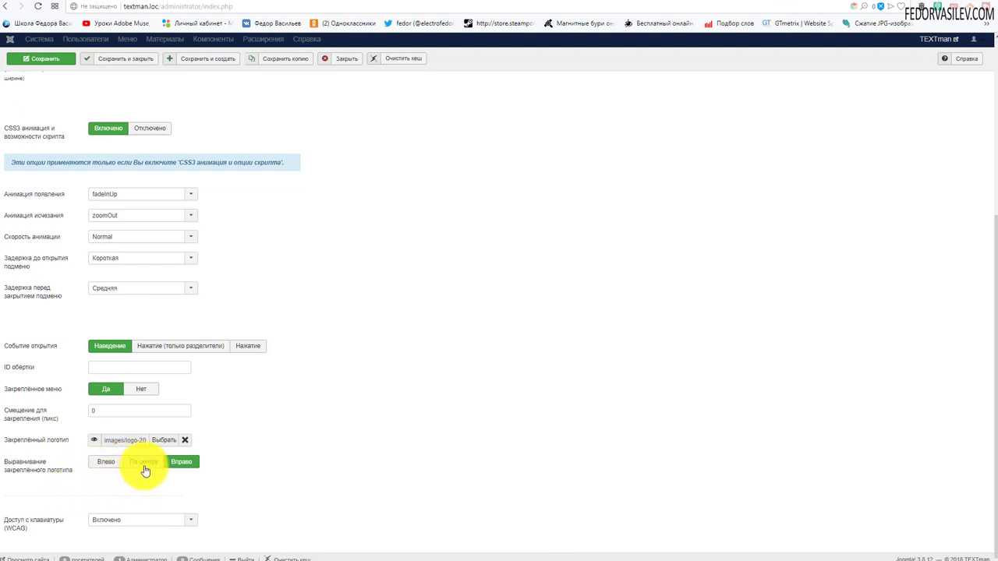
pyautogui.click(103, 466)
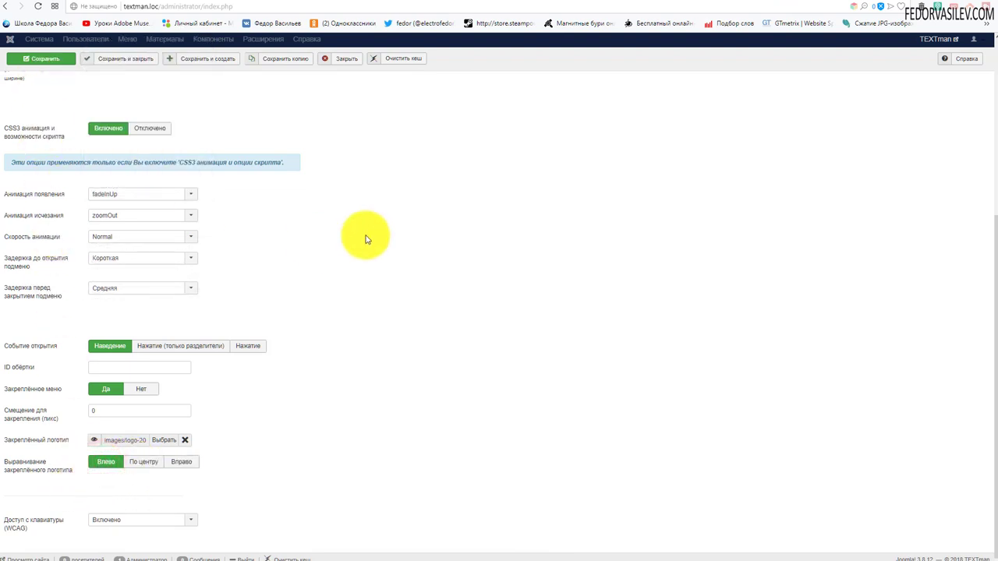
pyautogui.click(68, 66)
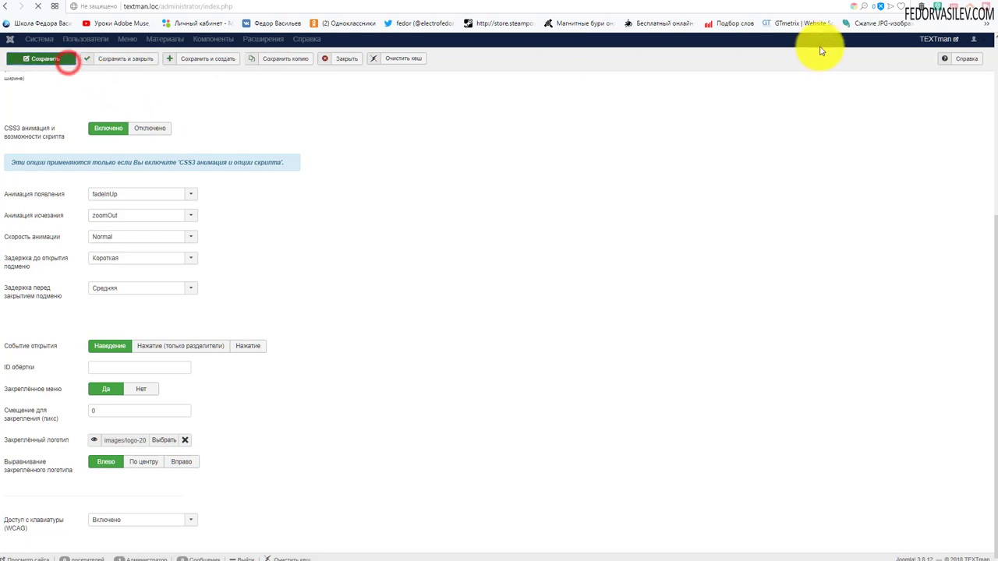
# - Check the sticky logo's new alignment on the desktop home page while scrolling through the product list
pyautogui.click(846, 4)
pyautogui.scroll(-4, 791, 194)
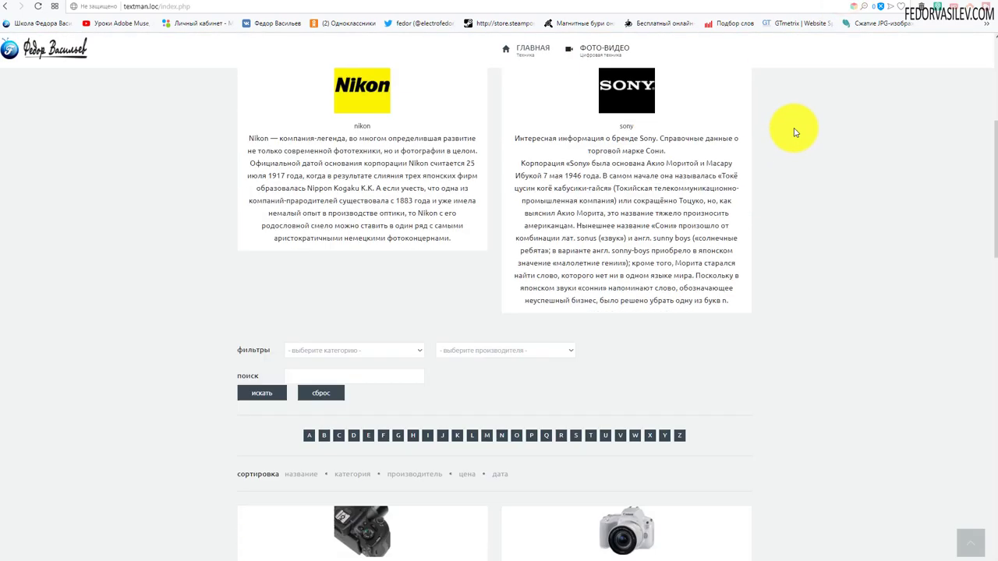
pyautogui.scroll(2, 98, 195)
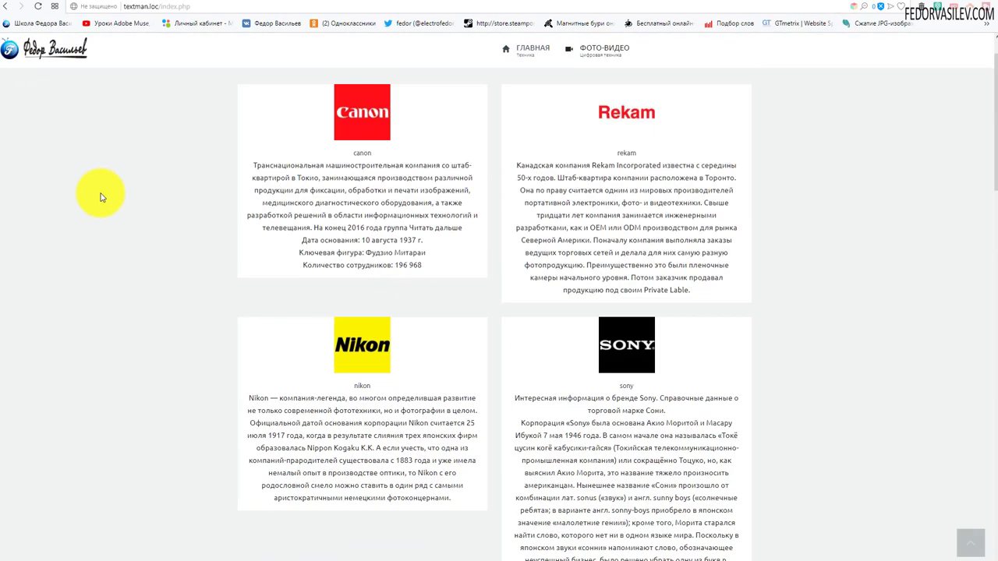
pyautogui.scroll(-3, 100, 194)
# - Reopen the home page's mobile preview in the developer tools, check the header while scrolling and open the offcanvas menu
pyautogui.rightClick(128, 159)
pyautogui.click(147, 324)
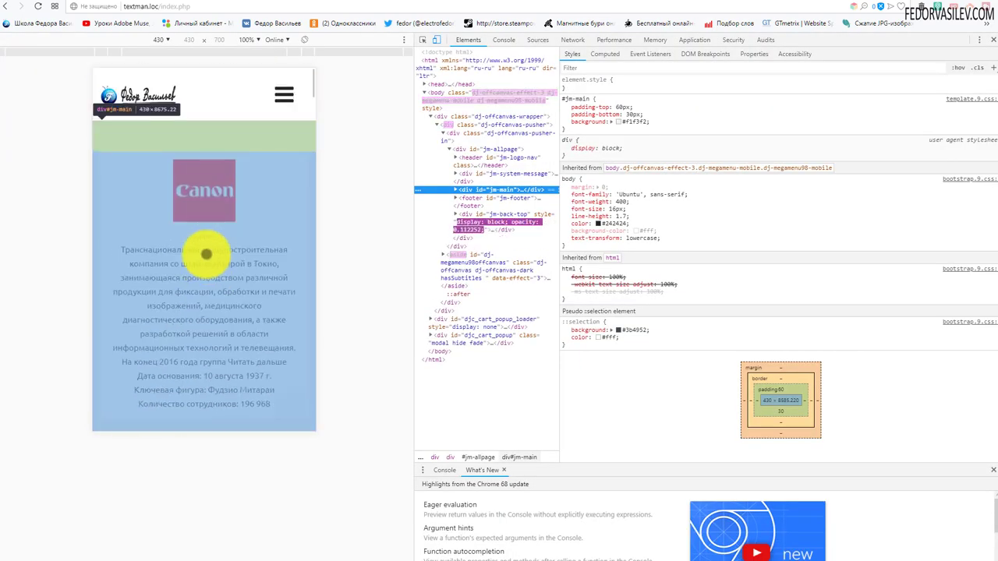
pyautogui.scroll(-10, 298, 148)
pyautogui.scroll(10, 211, 160)
pyautogui.click(273, 101)
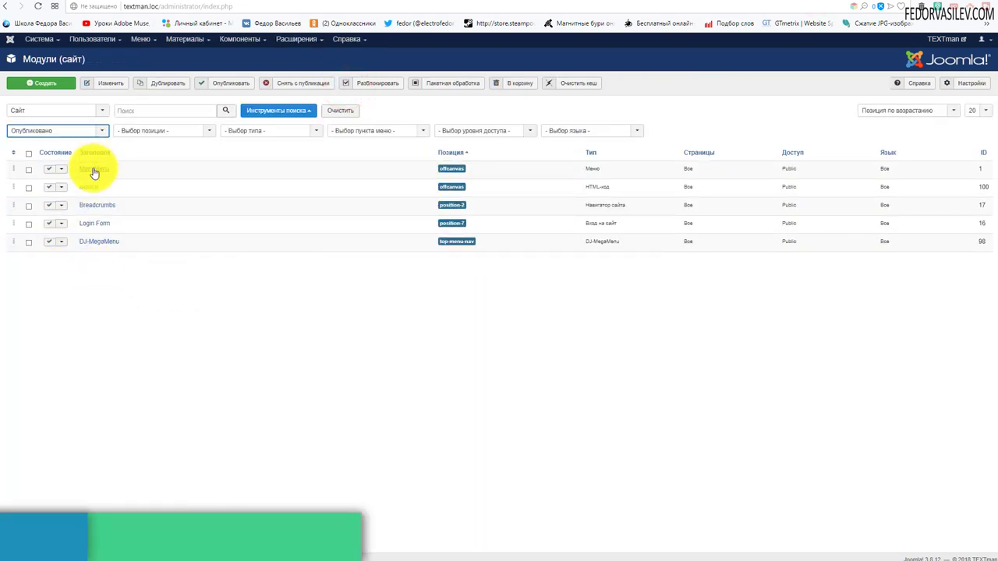
# - Open the Main Menu module from the module list, browse its available positions, and close it without changing the position
pyautogui.moveTo(439, 173); pyautogui.dragTo(448, 175)
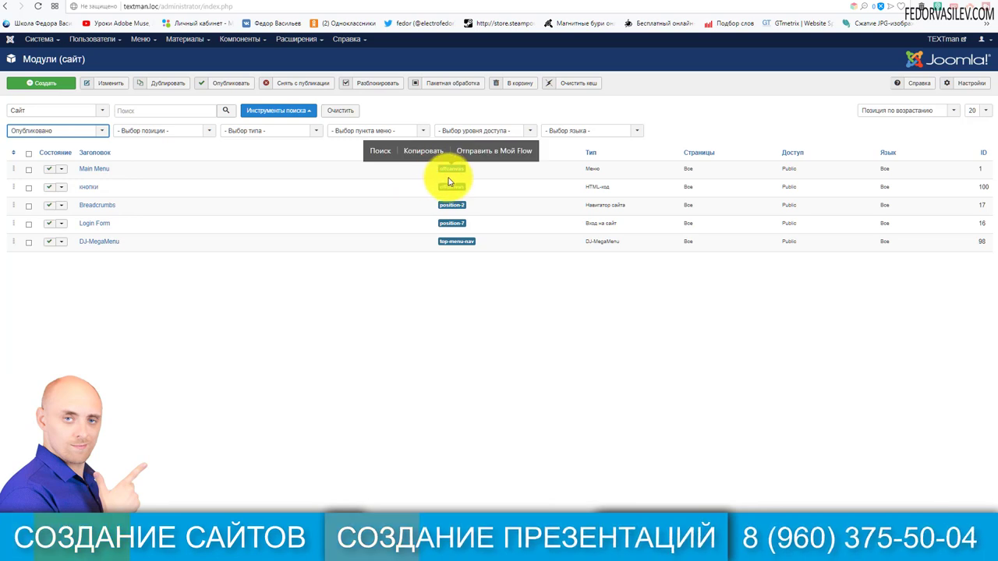
pyautogui.click(489, 170)
pyautogui.click(99, 168)
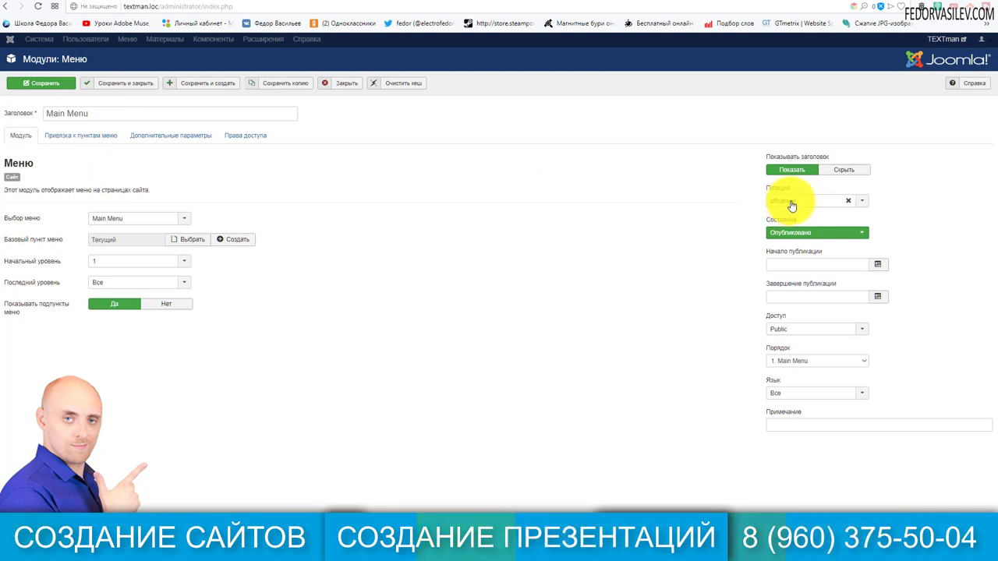
pyautogui.click(862, 204)
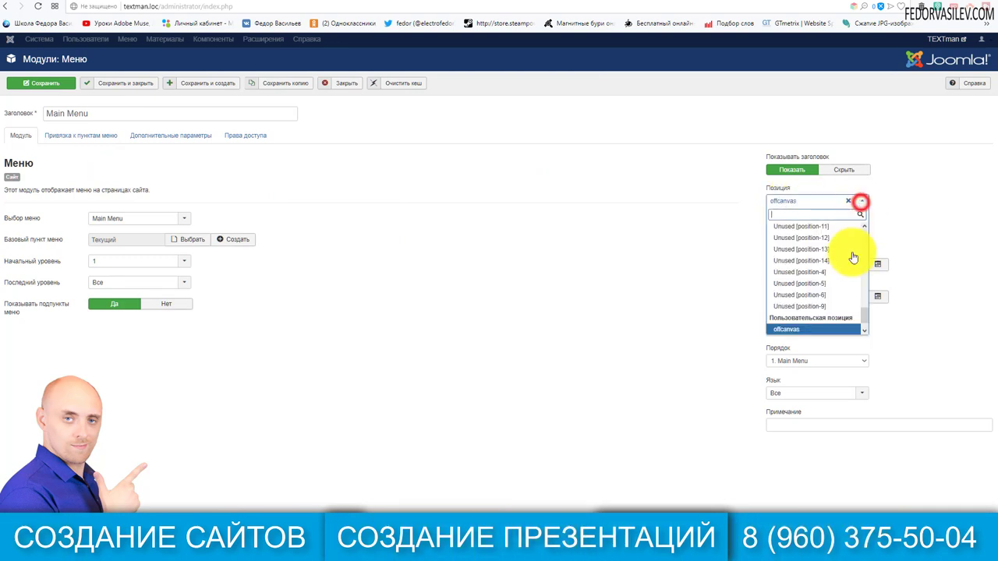
pyautogui.moveTo(864, 312); pyautogui.dragTo(864, 258)
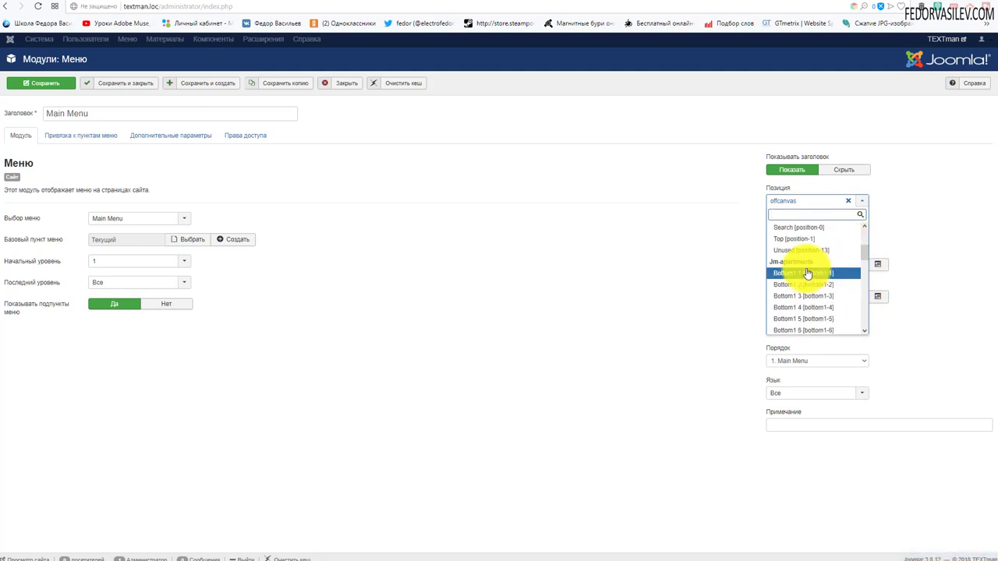
pyautogui.scroll(-5, 827, 279)
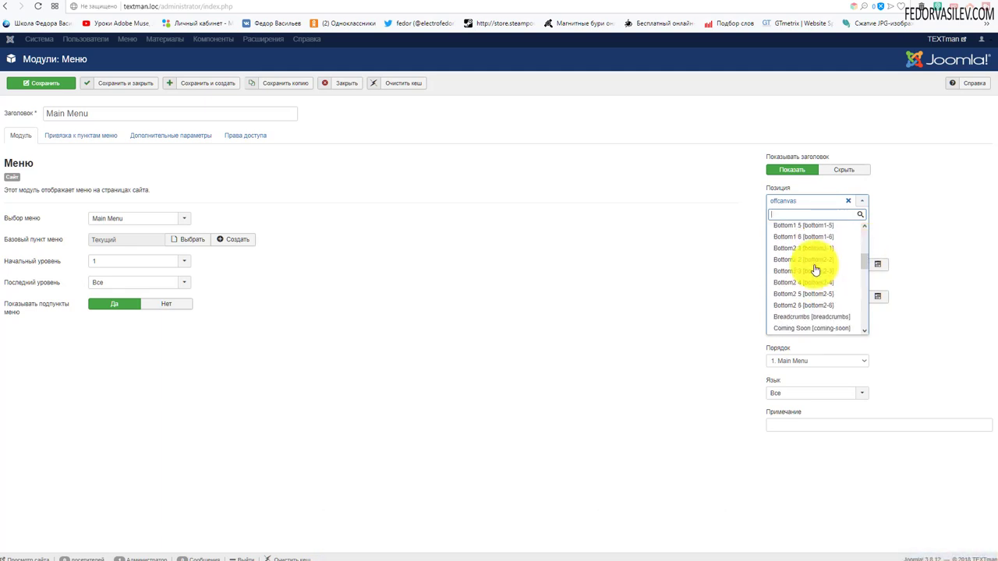
pyautogui.click(691, 248)
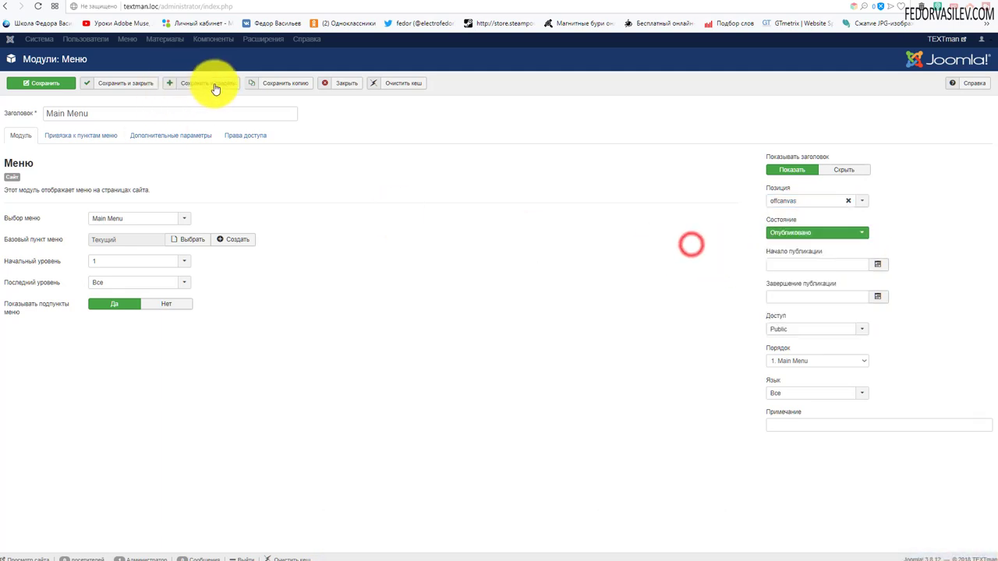
pyautogui.click(348, 82)
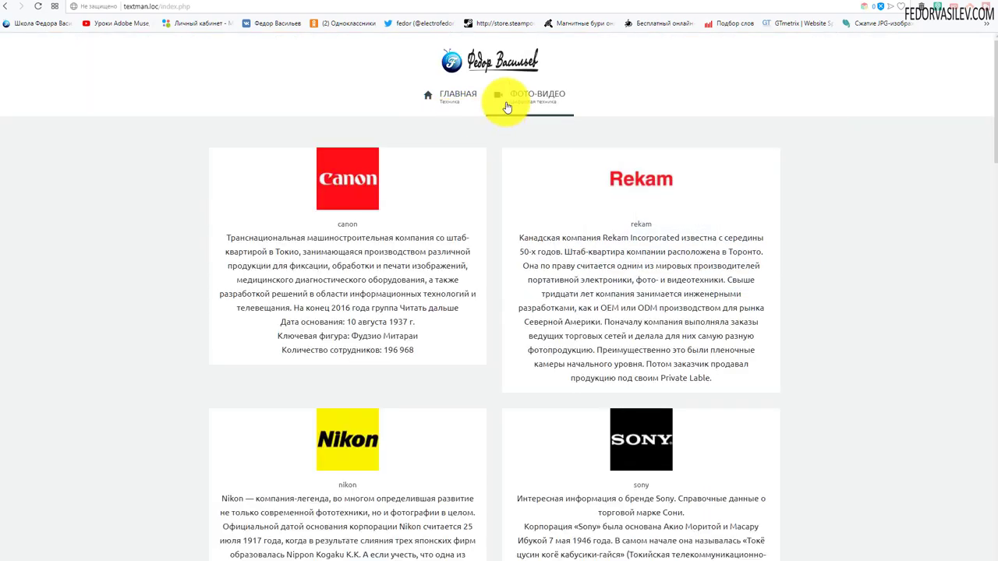
# - Examine the letter case of the home page's "Фото-видео" submenu, filter and search labels, and product card text
pyautogui.moveTo(504, 103)
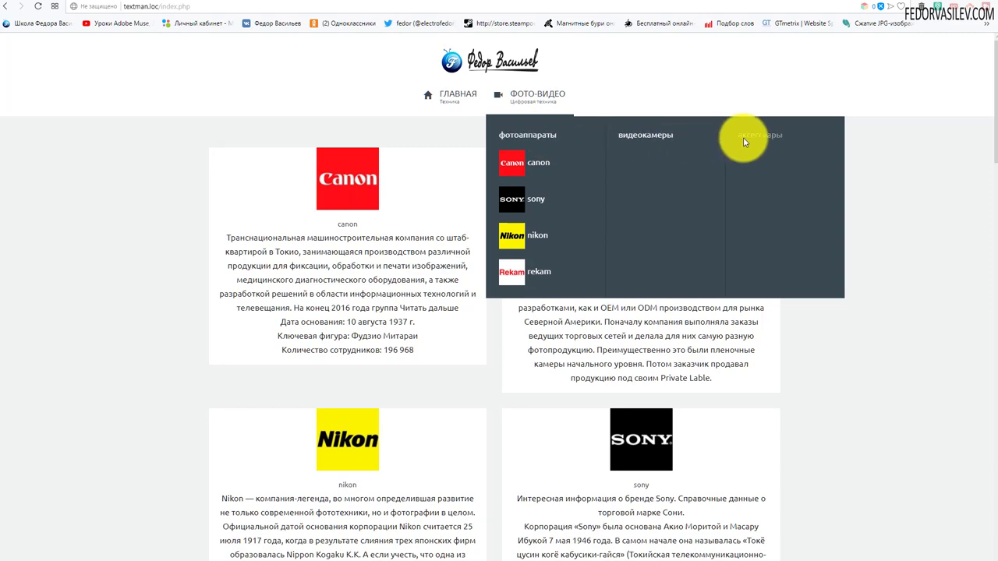
pyautogui.scroll(-5, 296, 305)
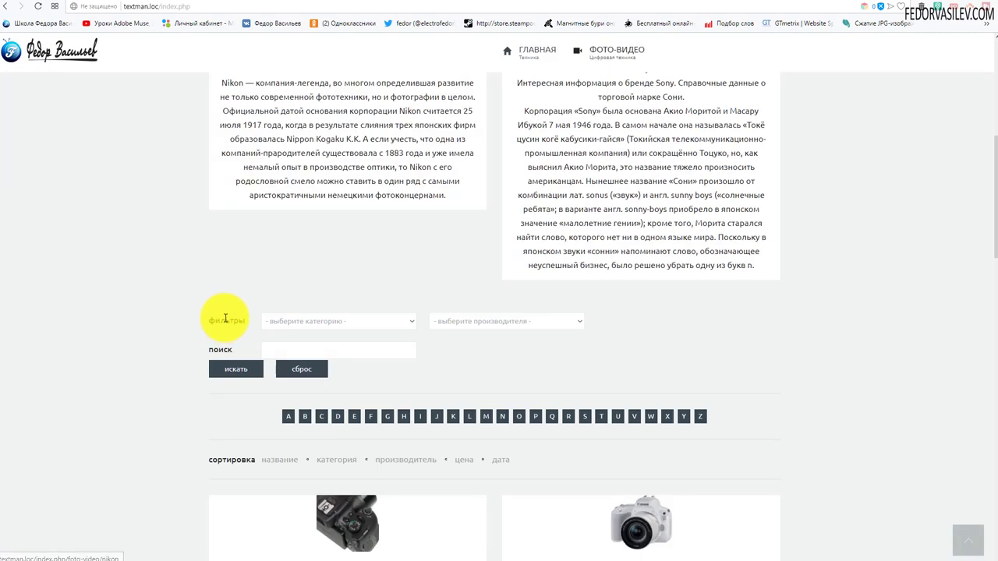
pyautogui.scroll(-1, 225, 318)
pyautogui.doubleClick(210, 218)
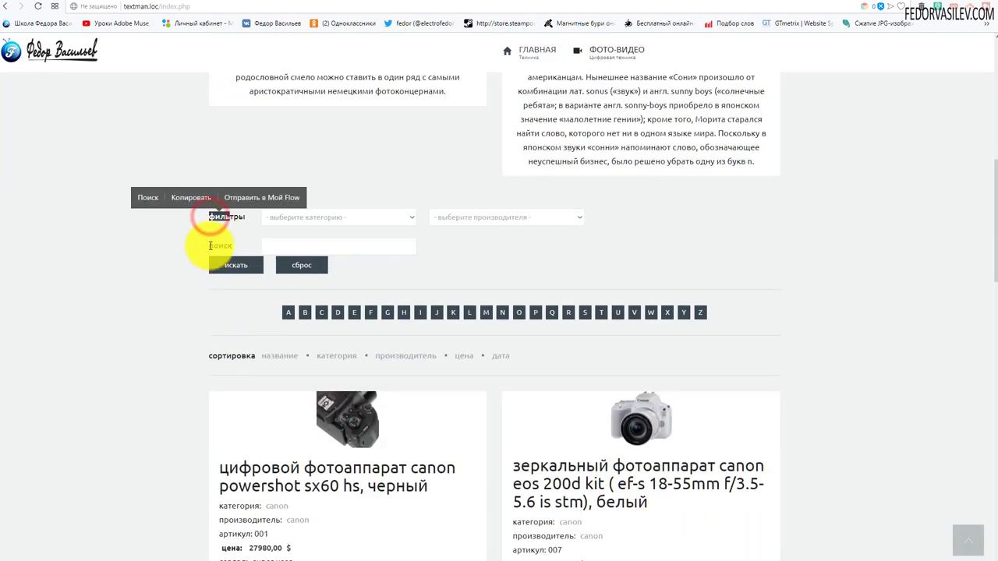
pyautogui.click(212, 245)
pyautogui.scroll(-2, 203, 257)
pyautogui.doubleClick(222, 340)
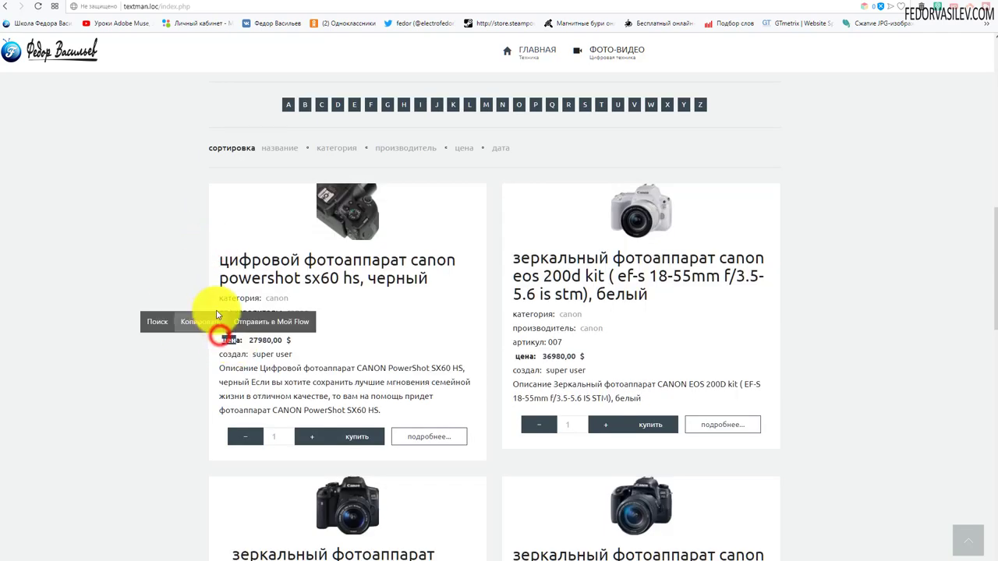
pyautogui.click(216, 299)
pyautogui.scroll(-5, 203, 262)
pyautogui.scroll(1, 210, 265)
pyautogui.moveTo(219, 269); pyautogui.dragTo(257, 320)
pyautogui.click(374, 278)
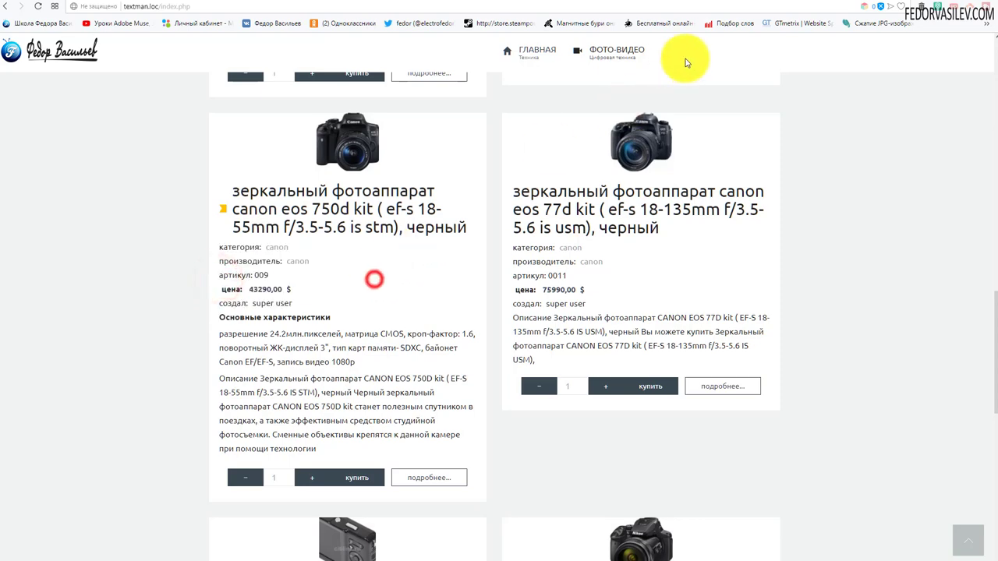
# - Switch to the jm-apartments template style's other font settings and enlarge the "Селекторы" field
pyautogui.click(814, 4)
pyautogui.scroll(-5, 312, 250)
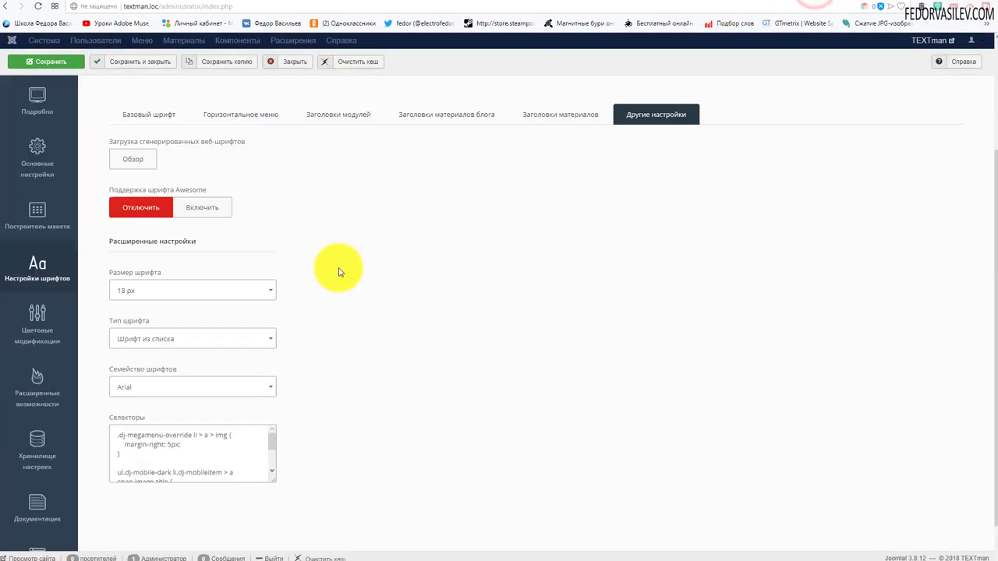
pyautogui.scroll(3, 450, 370)
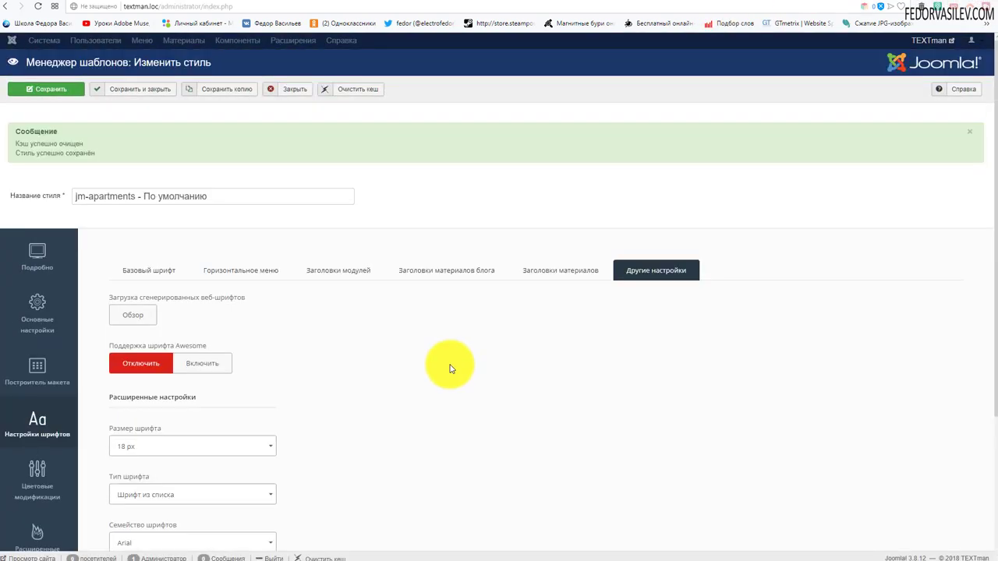
pyautogui.scroll(-1, 452, 361)
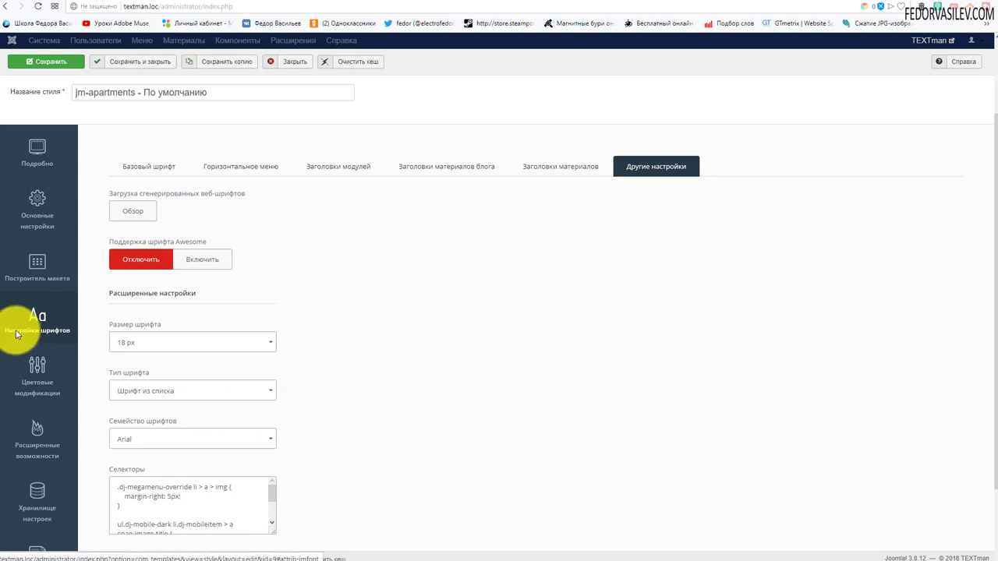
pyautogui.scroll(-1, 240, 496)
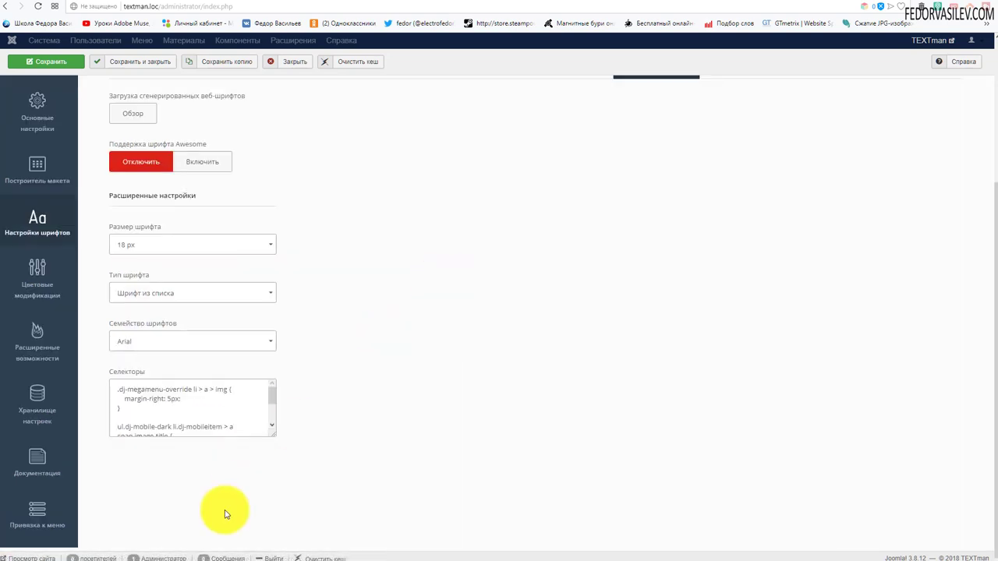
pyautogui.moveTo(272, 433); pyautogui.dragTo(306, 545)
pyautogui.scroll(-1, 366, 444)
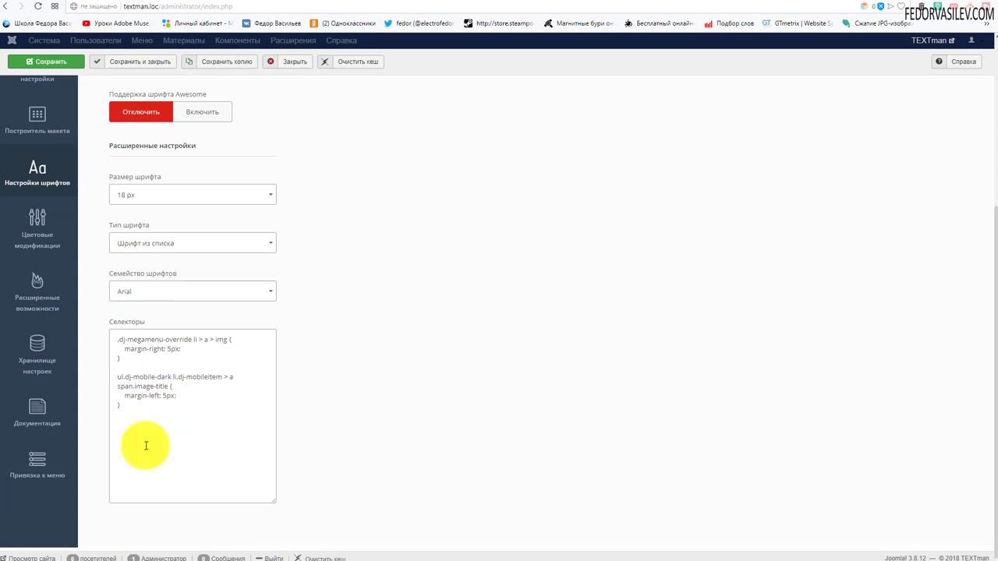
# - Add the CSS rule "body { text-transform: none; }" below the existing rules in the "Селекторы" field and review it
pyautogui.moveTo(117, 433); pyautogui.dragTo(143, 432)
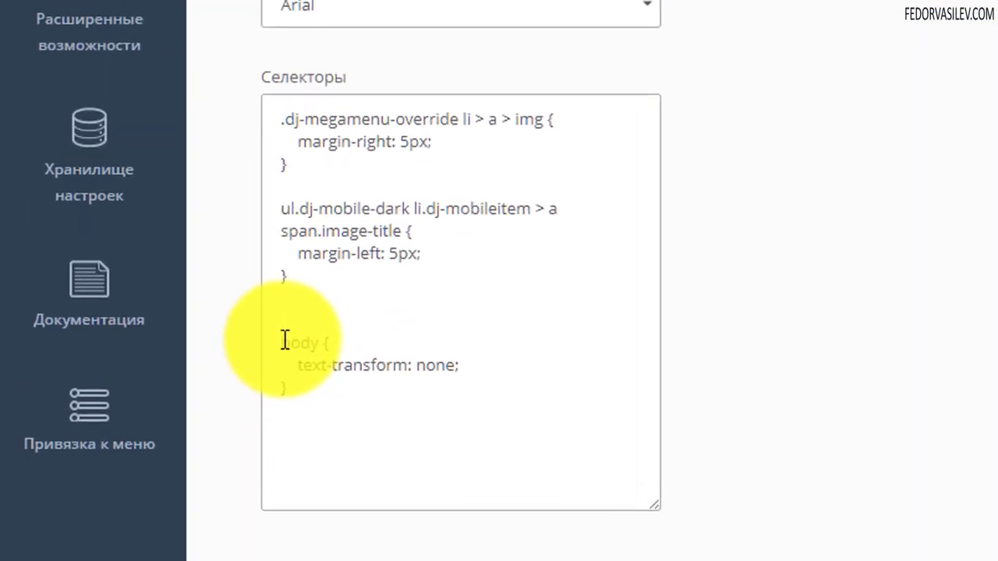
pyautogui.click(346, 337)
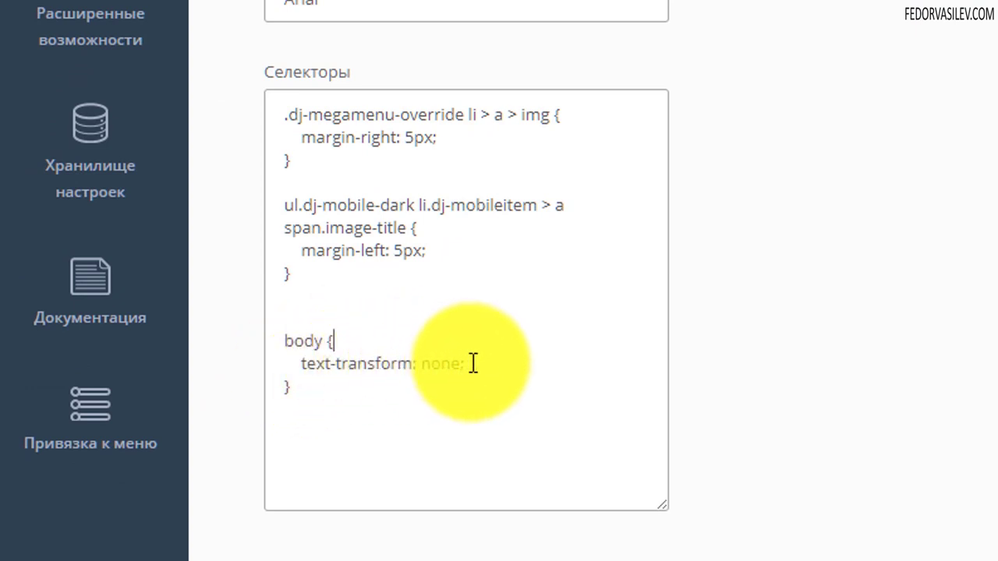
pyautogui.moveTo(466, 363); pyautogui.dragTo(299, 363)
pyautogui.moveTo(418, 361); pyautogui.dragTo(448, 358)
pyautogui.click(448, 358)
pyautogui.click(318, 389)
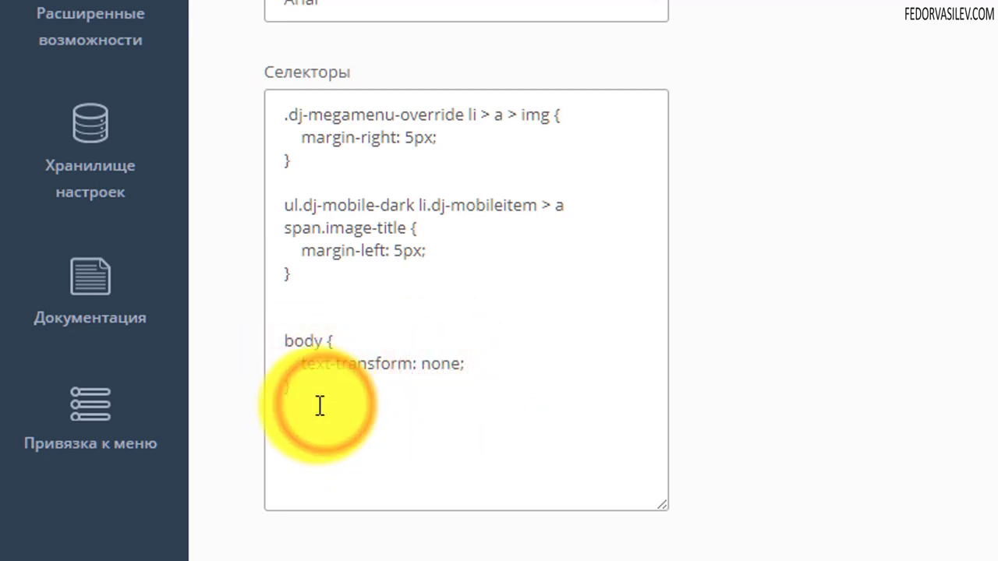
pyautogui.moveTo(287, 341); pyautogui.dragTo(434, 444)
pyautogui.click(434, 444)
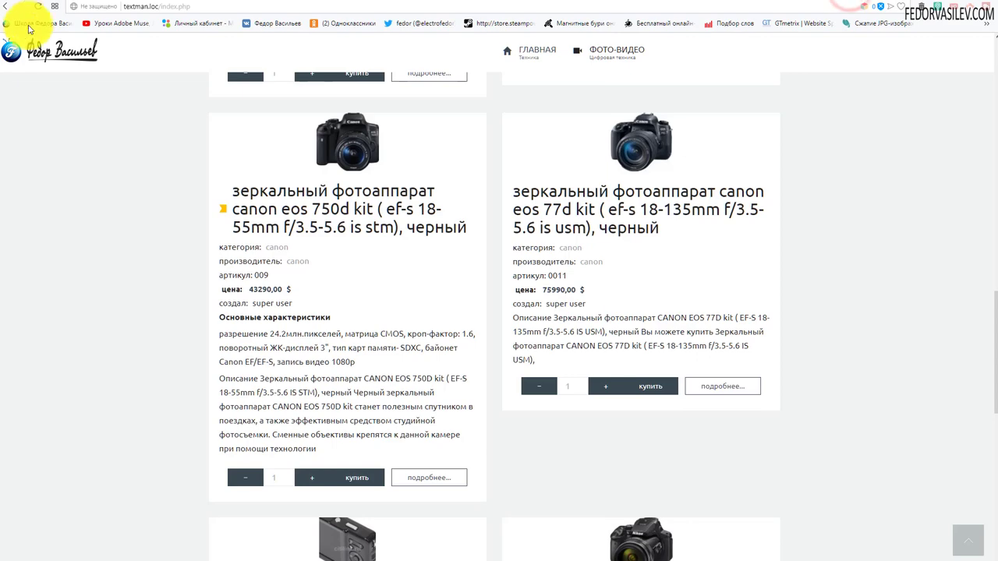
# - Reload the home page and check the letter case of the category blocks and the filter, search and sorting labels
pyautogui.click(38, 7)
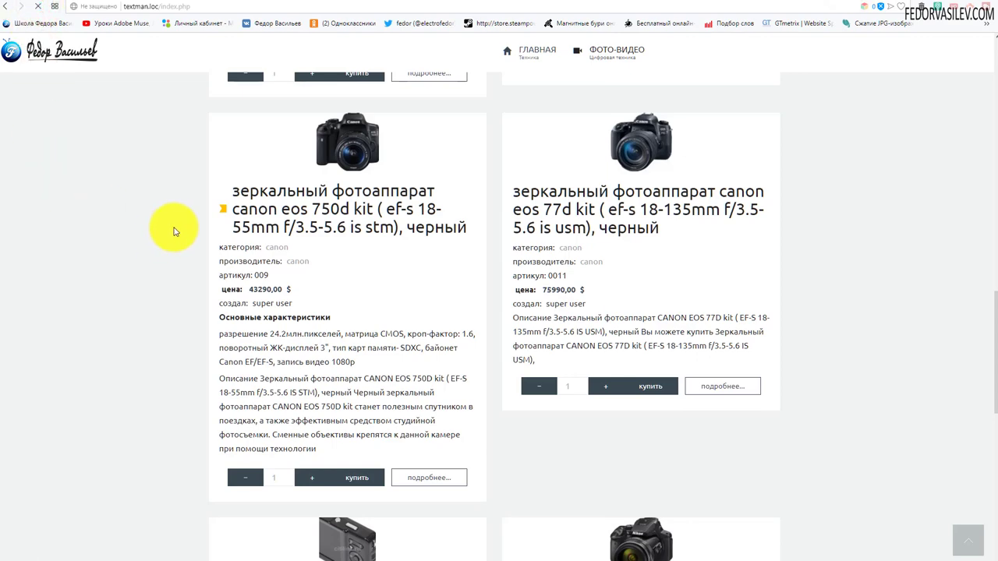
pyautogui.click(963, 538)
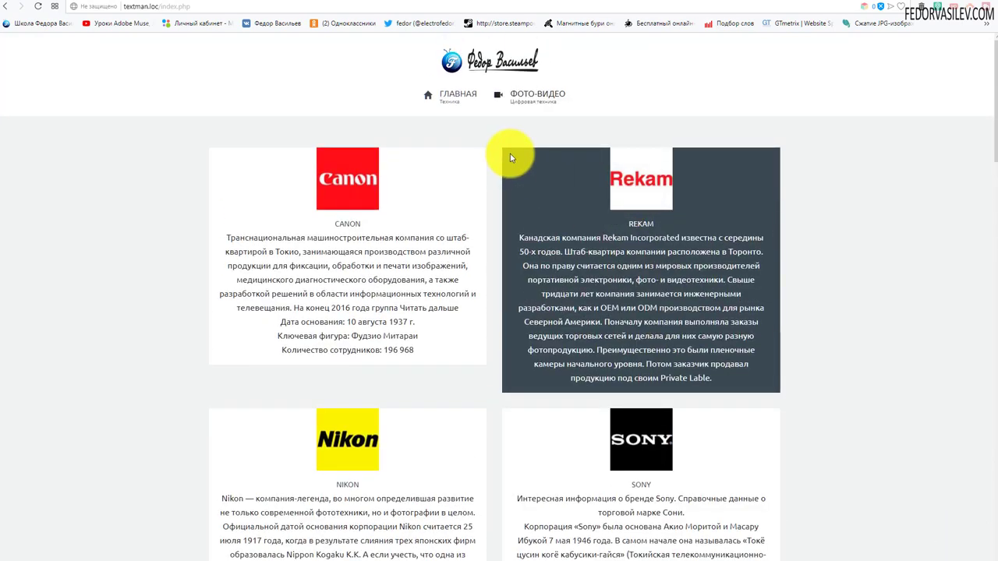
pyautogui.moveTo(524, 115)
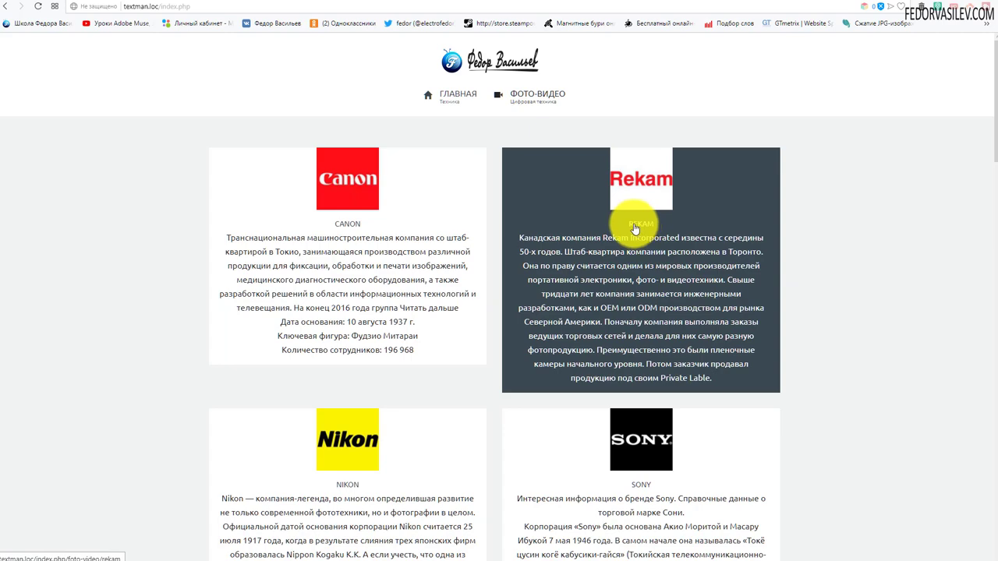
pyautogui.scroll(-7, 349, 228)
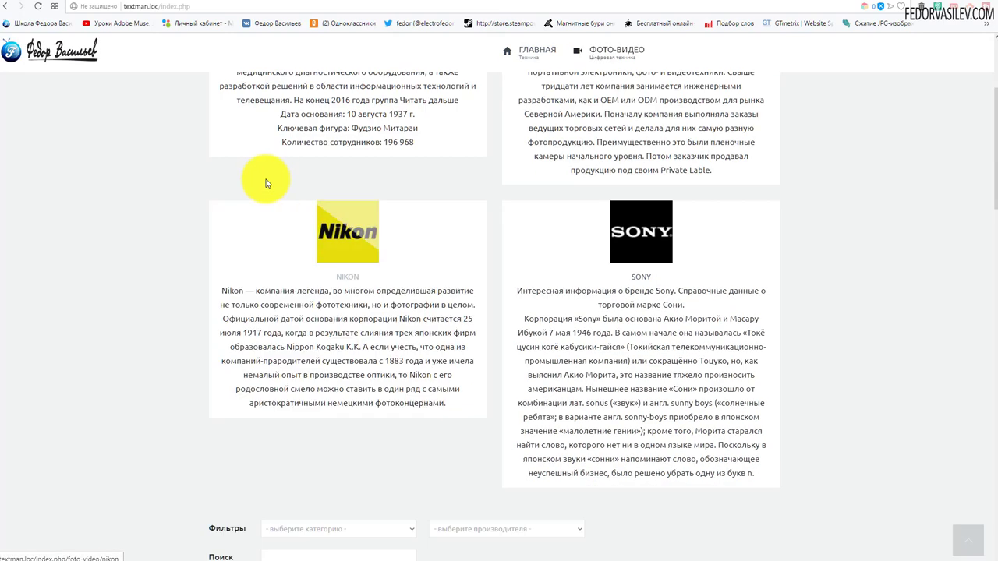
pyautogui.moveTo(211, 188); pyautogui.dragTo(212, 195)
pyautogui.doubleClick(207, 303)
pyautogui.click(163, 228)
pyautogui.click(258, 307)
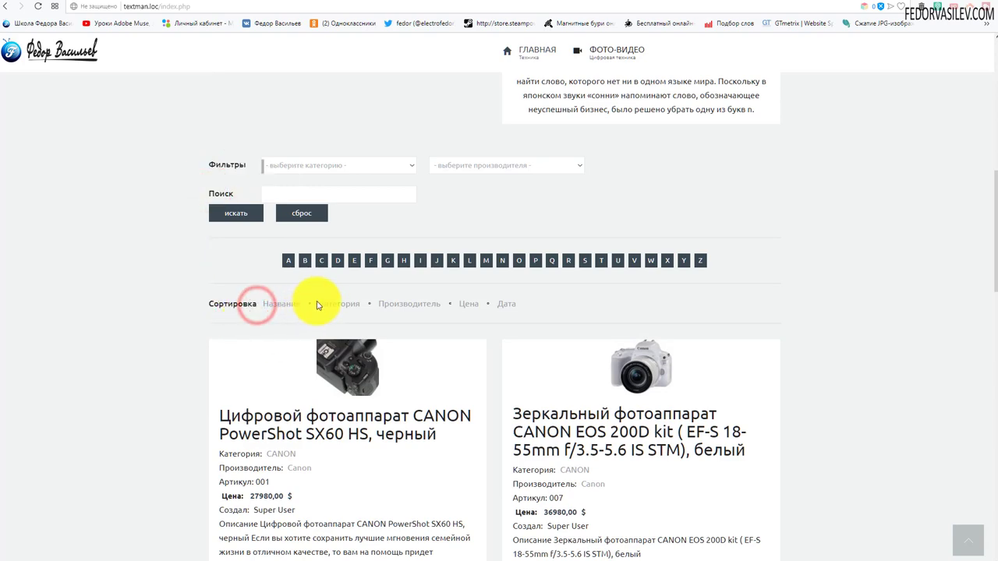
# - Check the letter case of the titles, field labels and descriptions on the home page's product cards
pyautogui.scroll(-3, 390, 308)
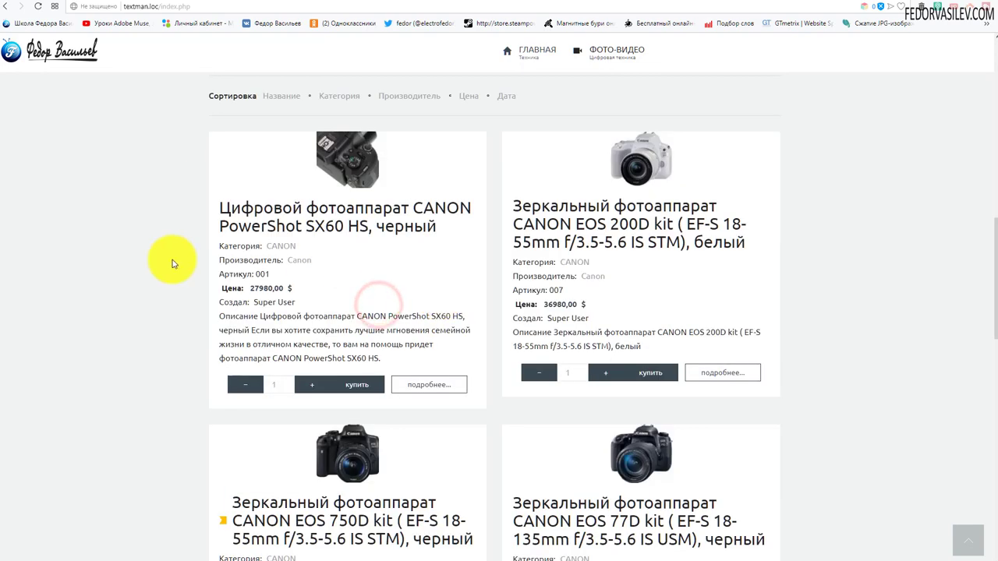
pyautogui.click(211, 316)
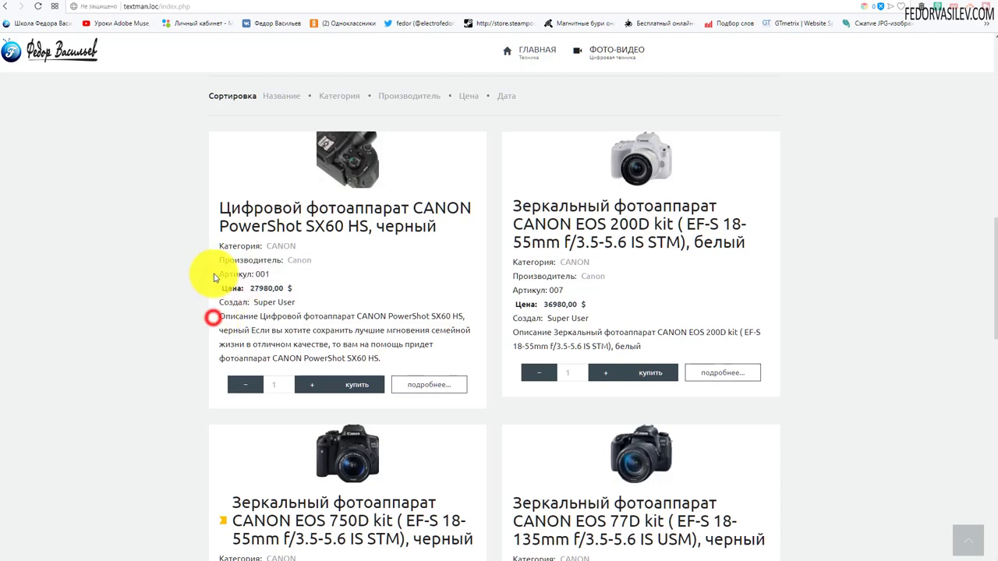
pyautogui.moveTo(210, 273); pyautogui.dragTo(252, 274)
pyautogui.moveTo(515, 308); pyautogui.dragTo(549, 332)
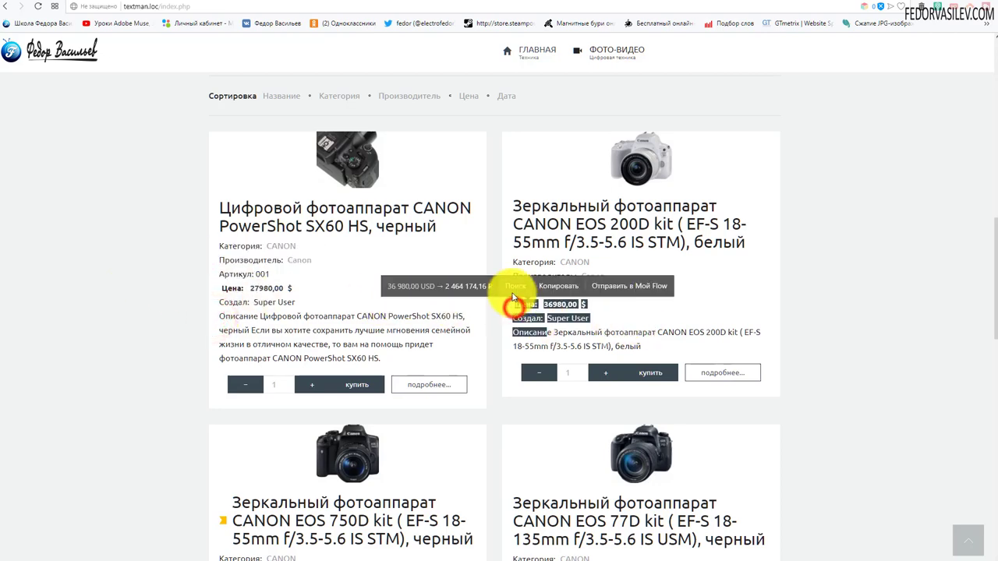
pyautogui.scroll(-15, 516, 257)
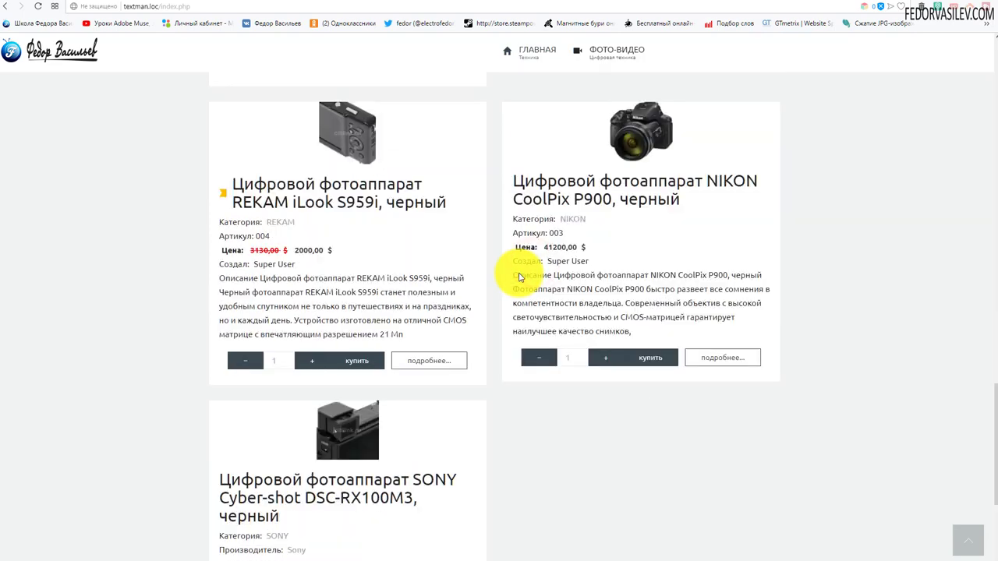
# - Check the "Фото-видео" submenu in both the normal and sticky header, then reopen the home page and view it to the end
pyautogui.click(968, 540)
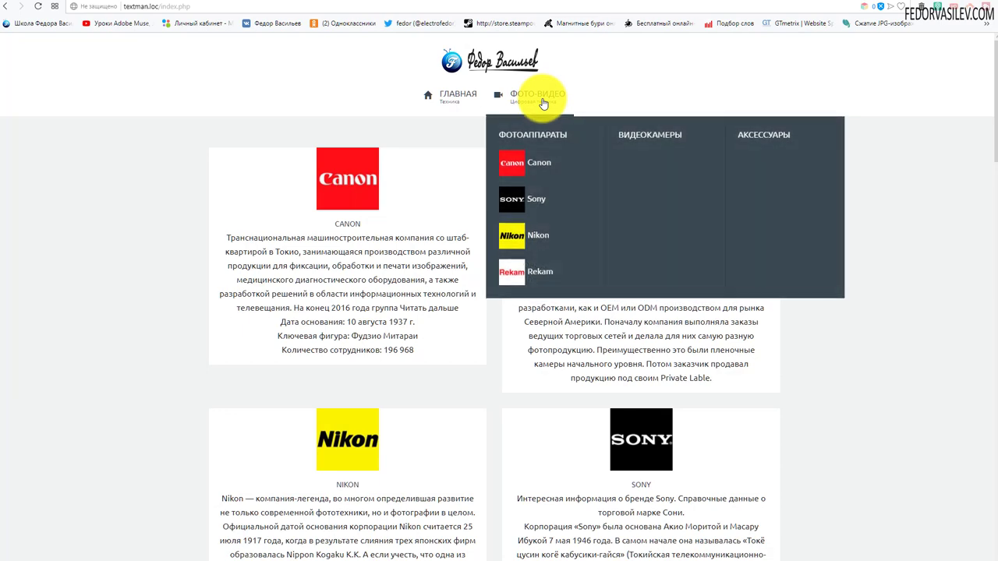
pyautogui.scroll(-3, 425, 113)
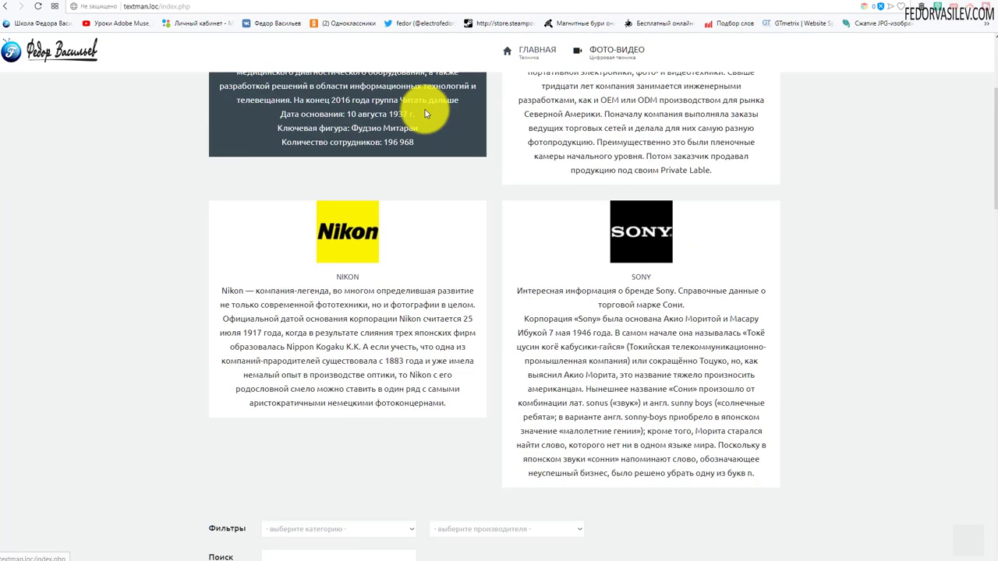
pyautogui.scroll(-4, 425, 114)
pyautogui.moveTo(592, 56)
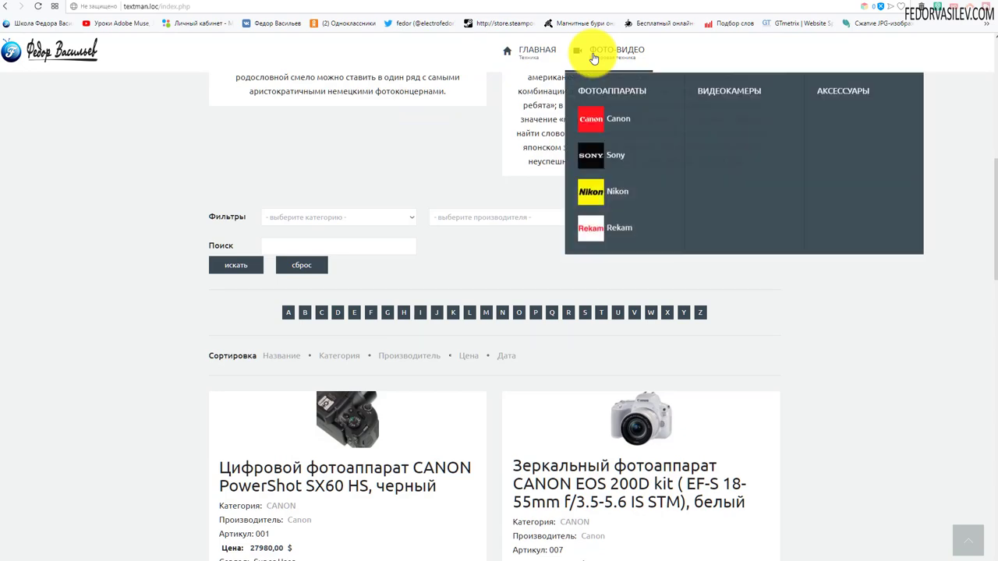
pyautogui.click(510, 52)
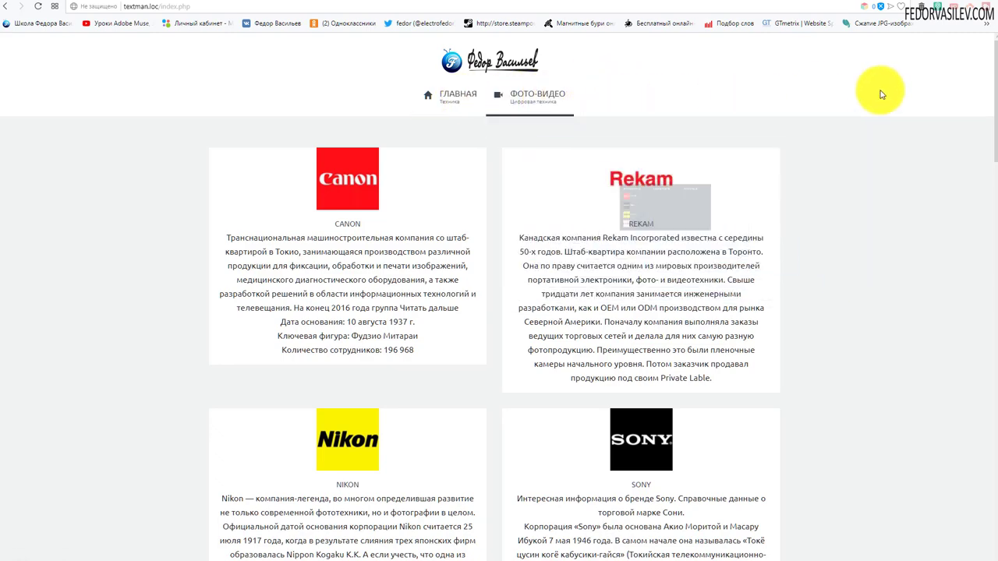
pyautogui.moveTo(996, 119); pyautogui.dragTo(986, 541)
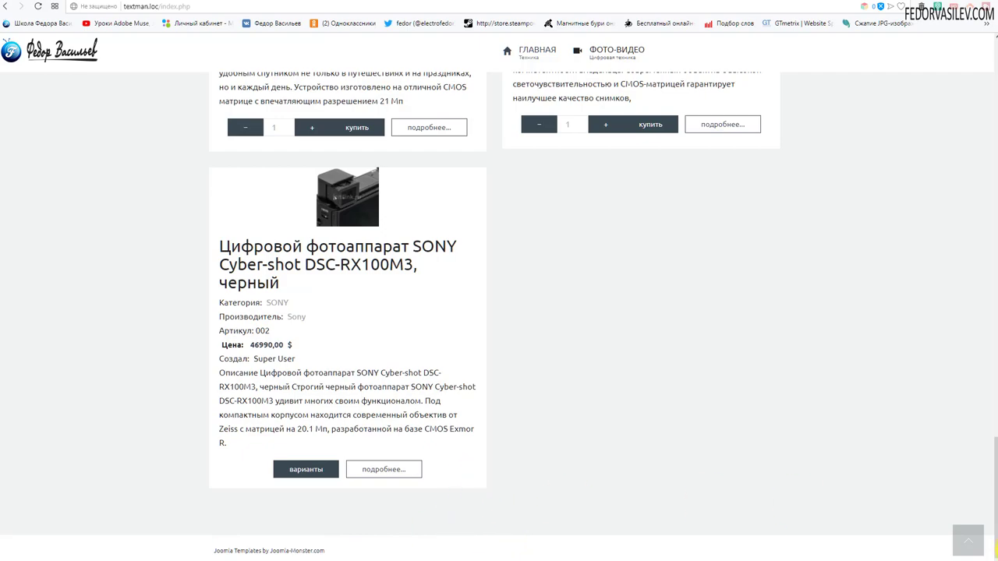
# - Check the home page layout from the header to the footer, using the back-to-top control to return to the header
pyautogui.moveTo(990, 530); pyautogui.dragTo(982, 112)
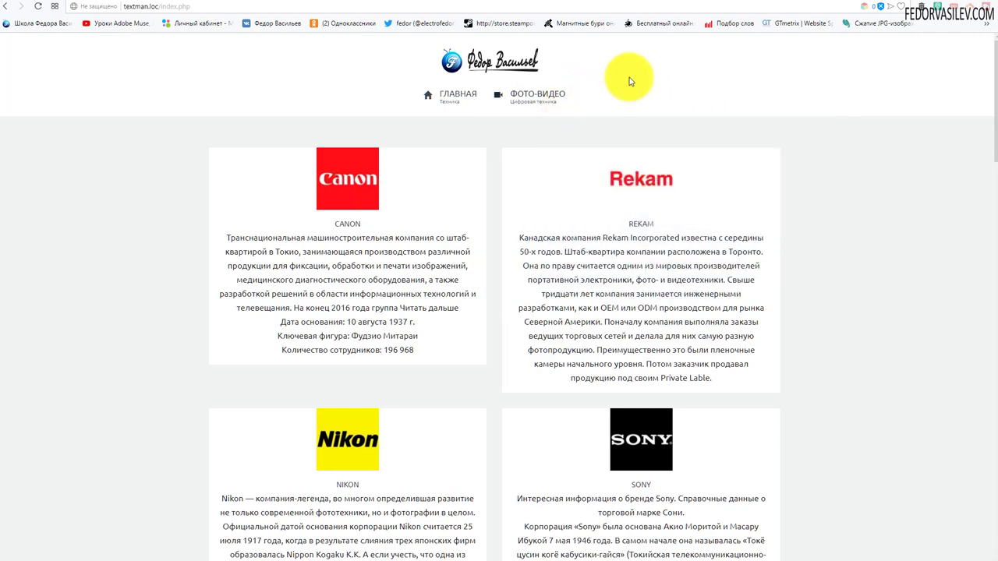
pyautogui.scroll(-1, 990, 194)
pyautogui.moveTo(992, 206); pyautogui.dragTo(965, 521)
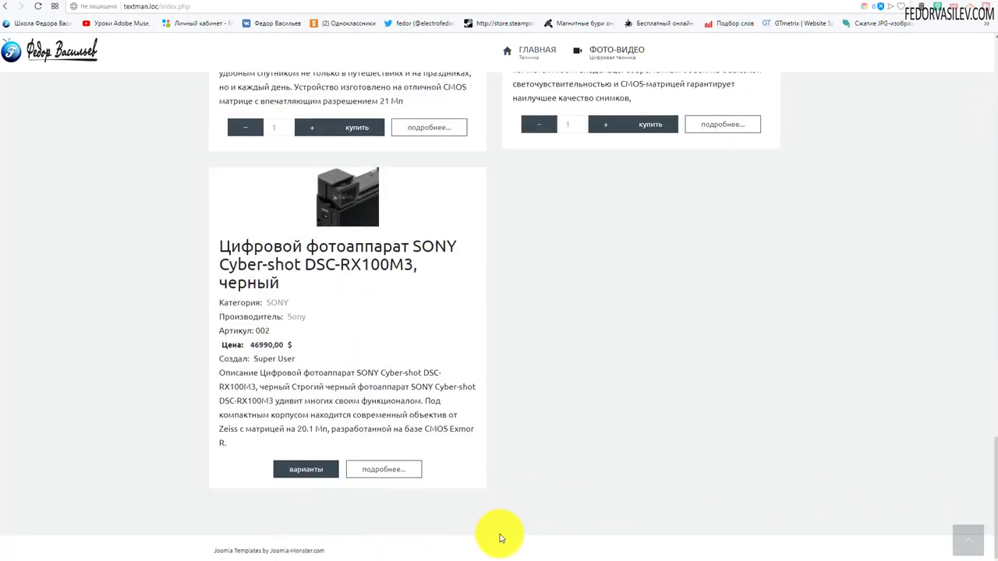
pyautogui.click(975, 539)
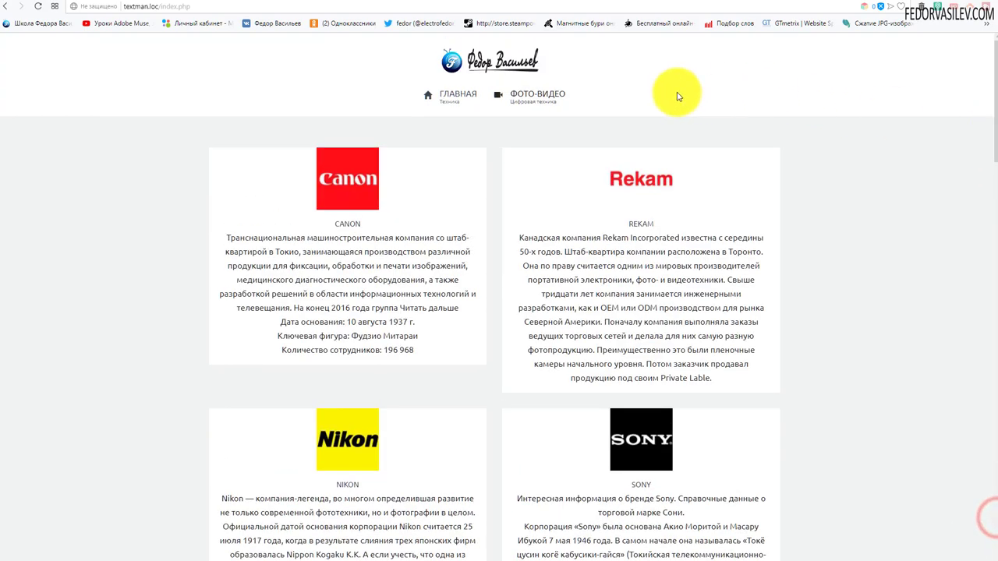
pyautogui.scroll(-5, 670, 132)
# - Switch to the Joomla administrator and create a new Main Menu item titled "Производители"
pyautogui.hotkey('ctrl', 'Tab')
pyautogui.moveTo(140, 39)
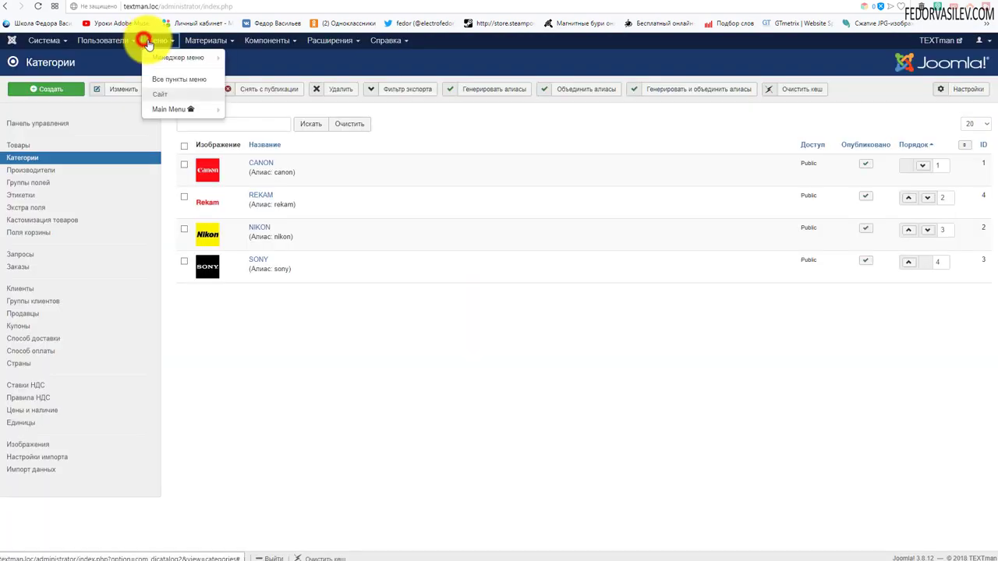
pyautogui.click(162, 108)
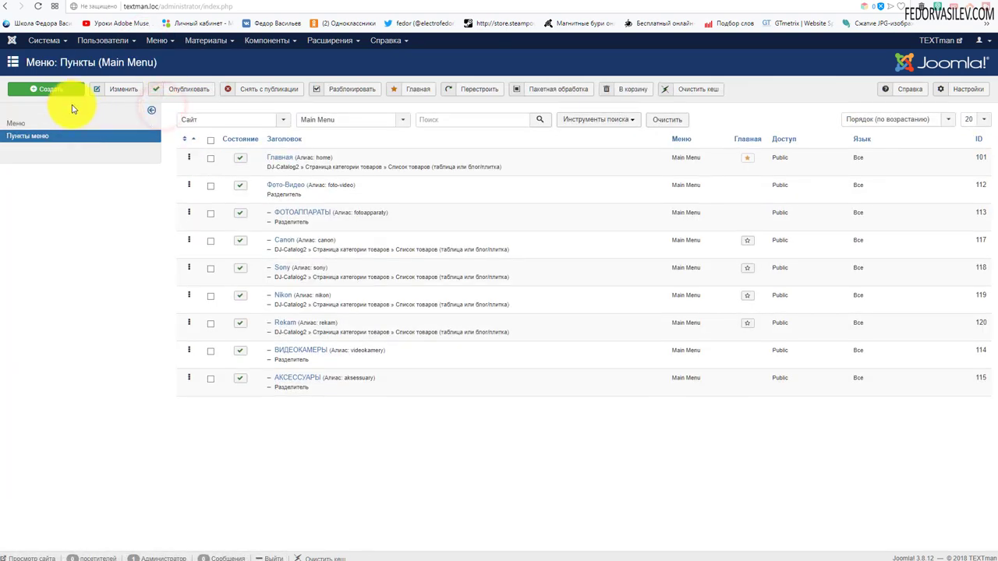
pyautogui.click(64, 92)
pyautogui.rightClick(99, 127)
pyautogui.click(113, 187)
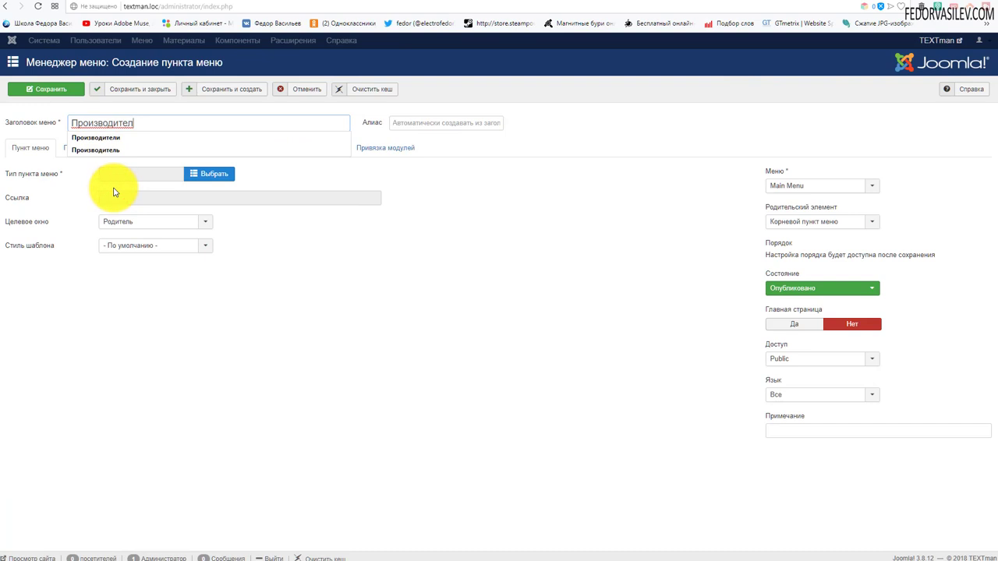
pyautogui.write('ь')
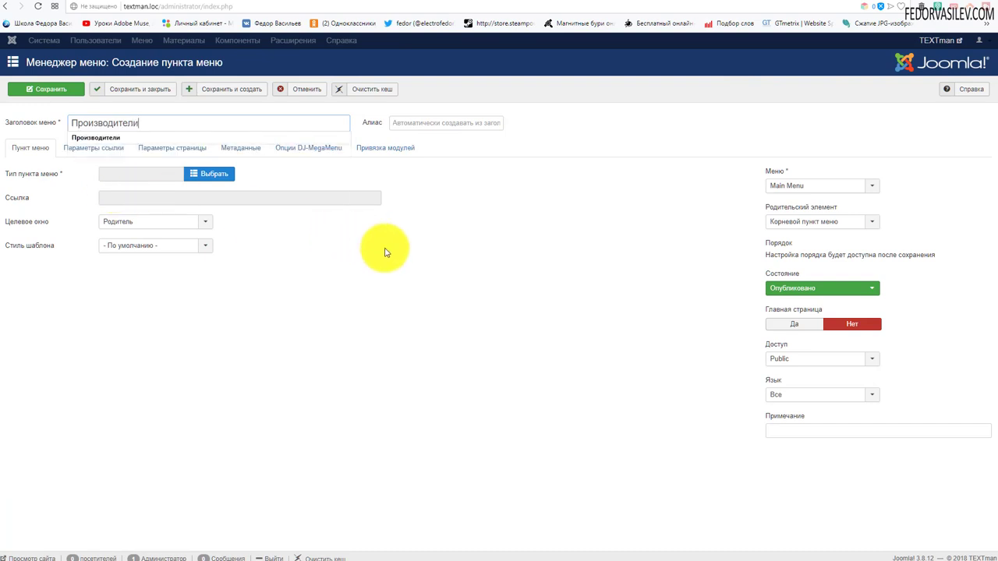
# - Set the new item's menu type to the DJ-Catalog2 option "Страница производителей"
pyautogui.click(203, 173)
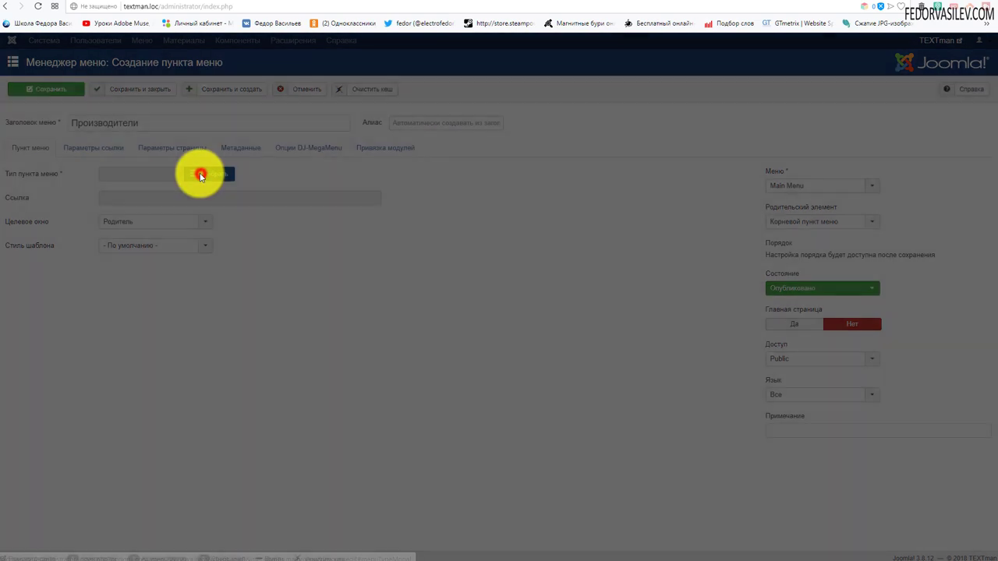
pyautogui.click(137, 103)
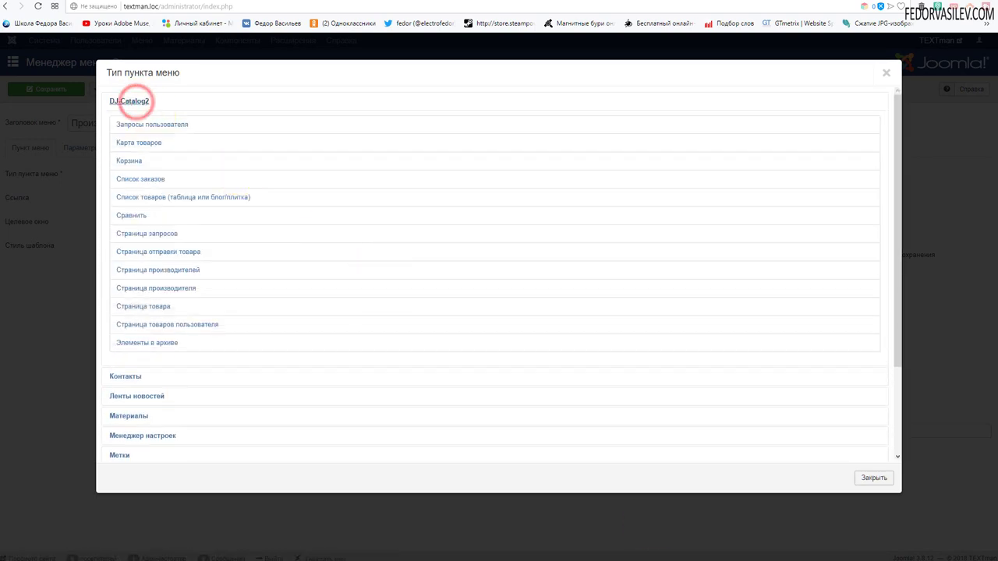
pyautogui.click(168, 272)
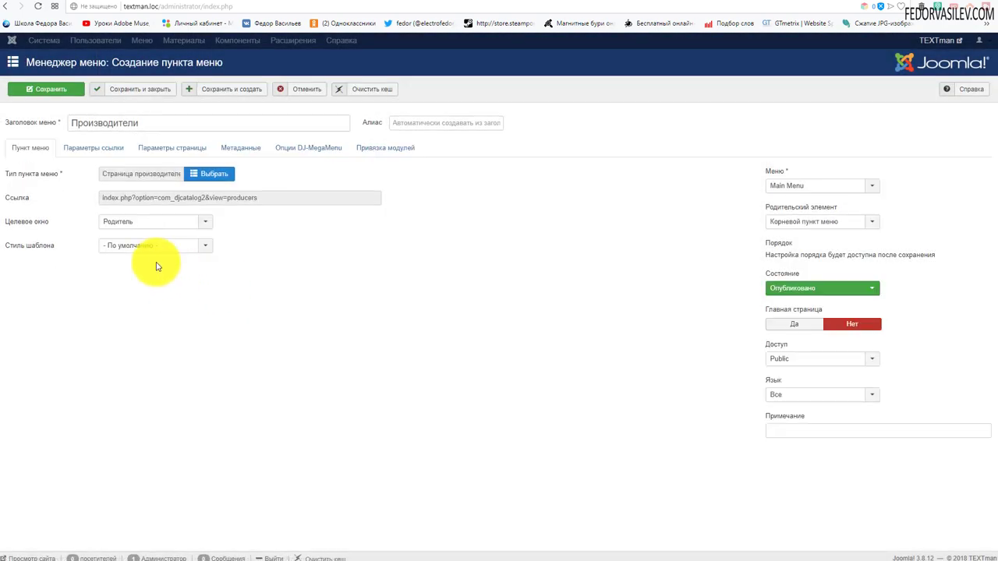
# - Open the item's DJ-MegaMenu options and look up menu icon class names on the Bootstrap and Joomla-Monster typography pages
pyautogui.click(286, 149)
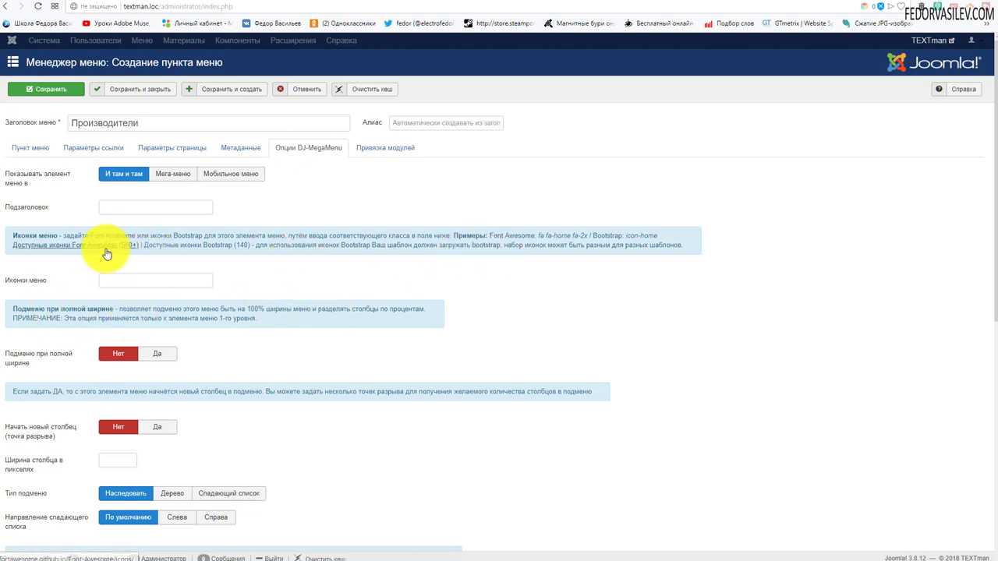
pyautogui.click(231, 244)
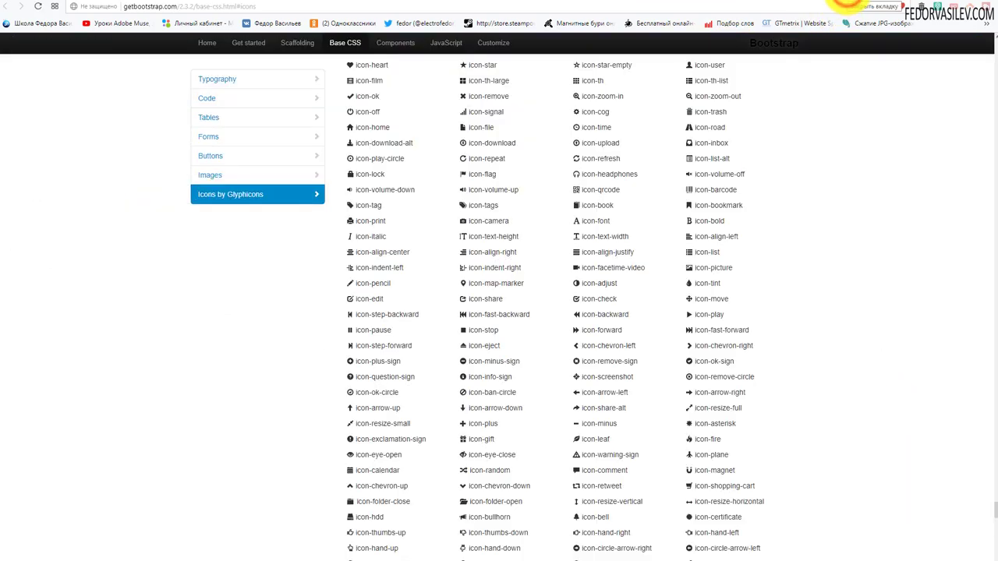
pyautogui.click(783, 1)
pyautogui.click(822, 3)
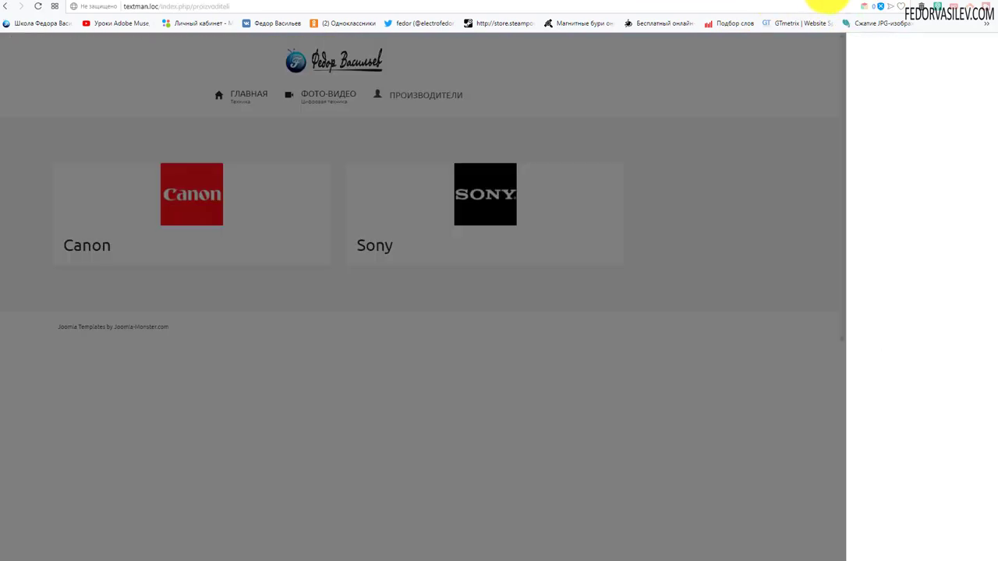
pyautogui.click(848, 5)
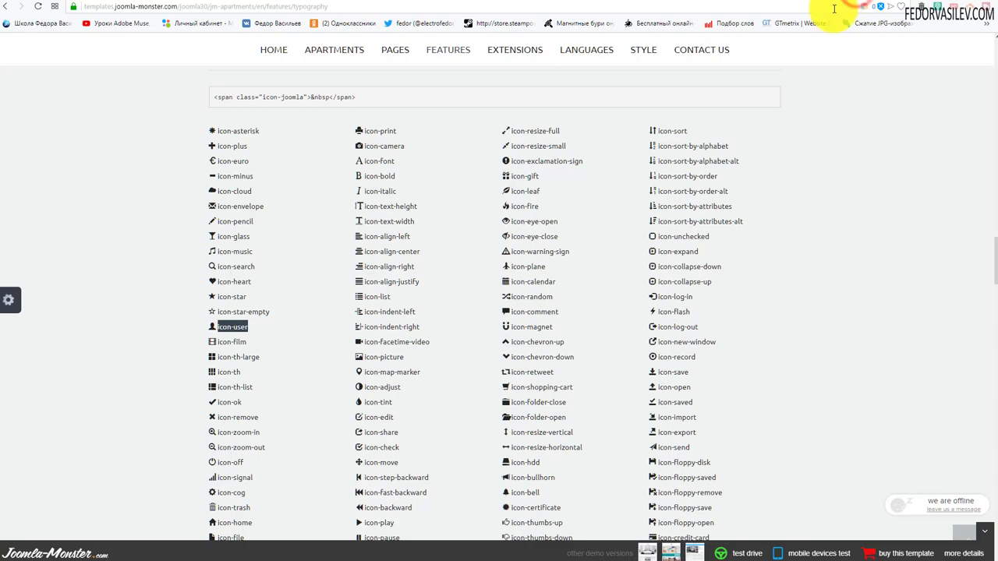
# - Reopen the template demo site's typography page from its Features section
pyautogui.scroll(20, 826, 104)
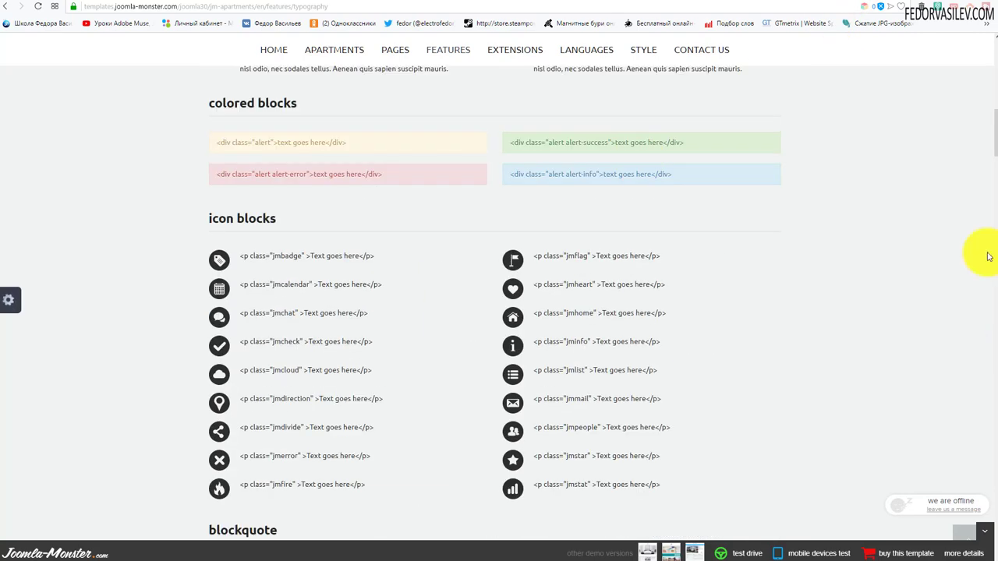
pyautogui.moveTo(994, 155); pyautogui.dragTo(982, 84)
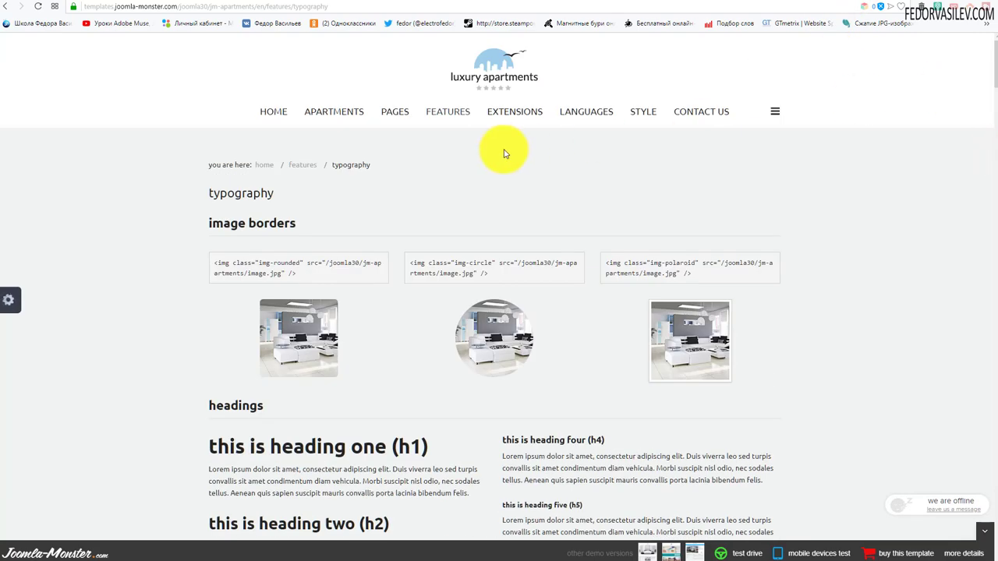
pyautogui.moveTo(392, 114)
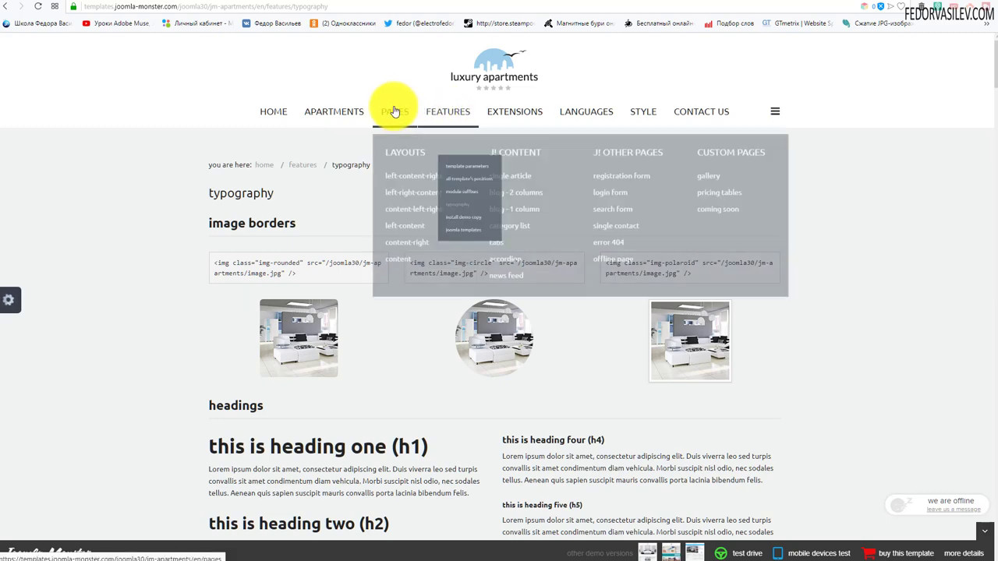
pyautogui.moveTo(439, 104)
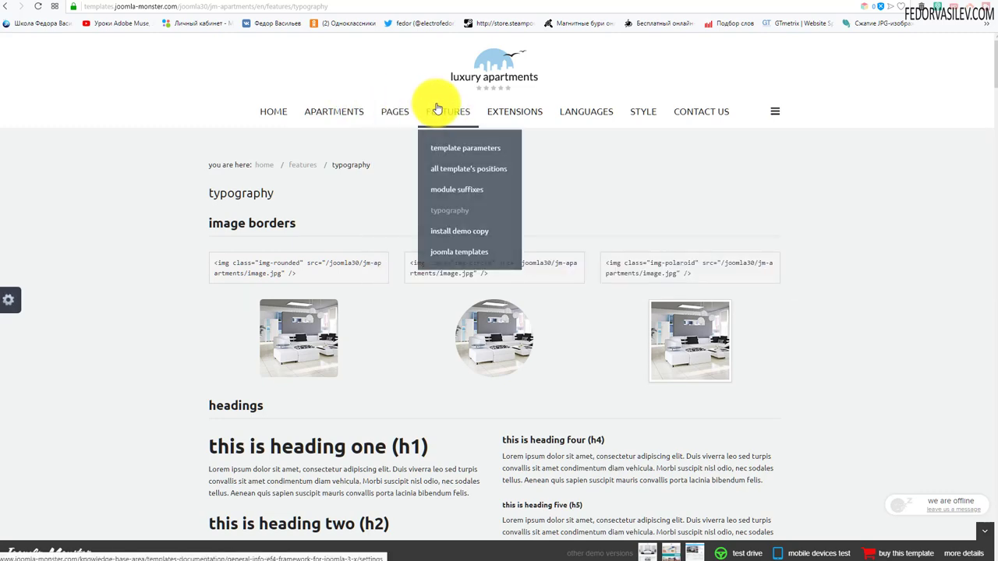
pyautogui.click(448, 212)
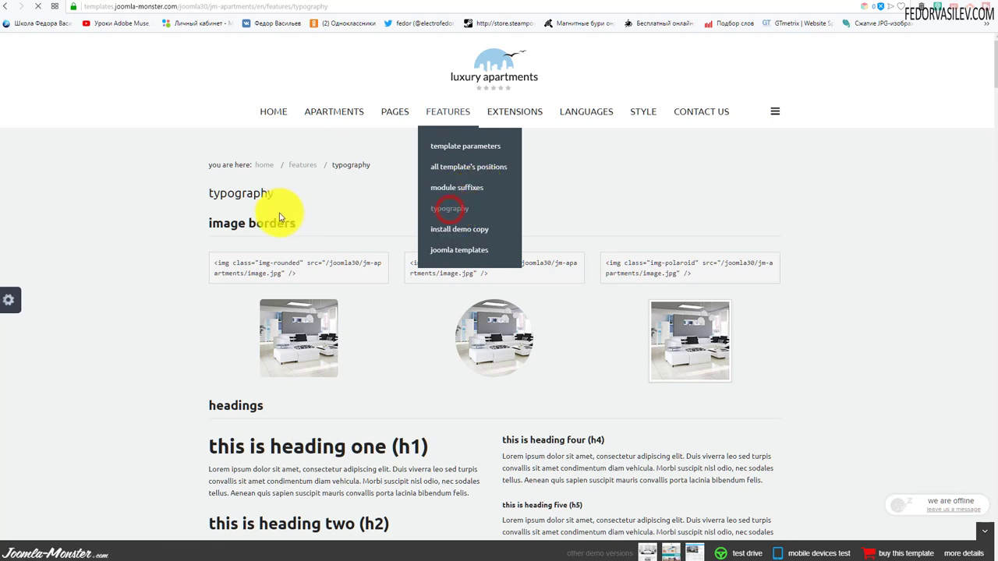
# - Examine the img-rounded and img-circle code samples under image borders alongside their preview pictures
pyautogui.scroll(-1, 336, 179)
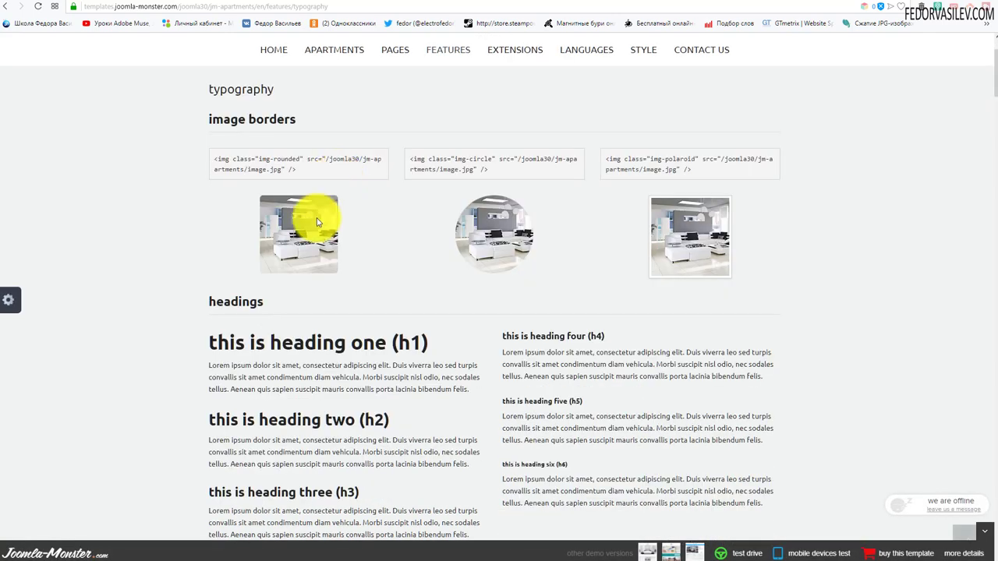
pyautogui.scroll(-2, 291, 229)
pyautogui.scroll(2, 364, 187)
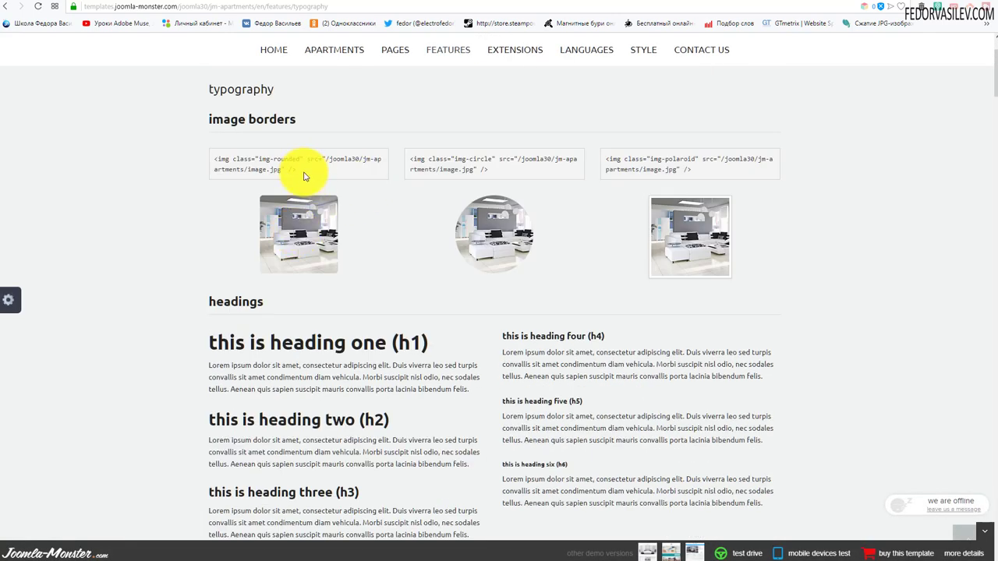
pyautogui.moveTo(302, 173); pyautogui.dragTo(212, 156)
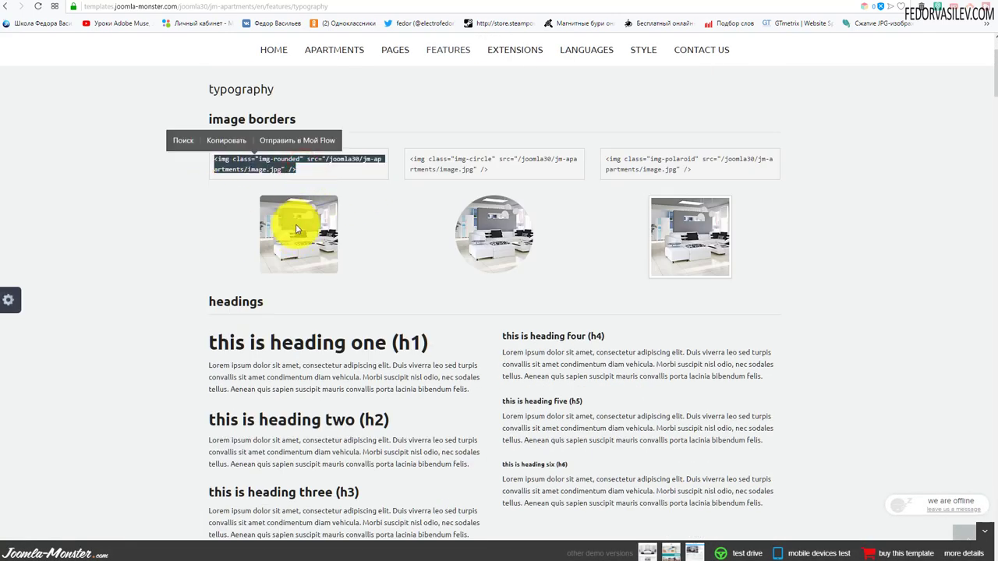
pyautogui.click(492, 174)
pyautogui.tripleClick(492, 173)
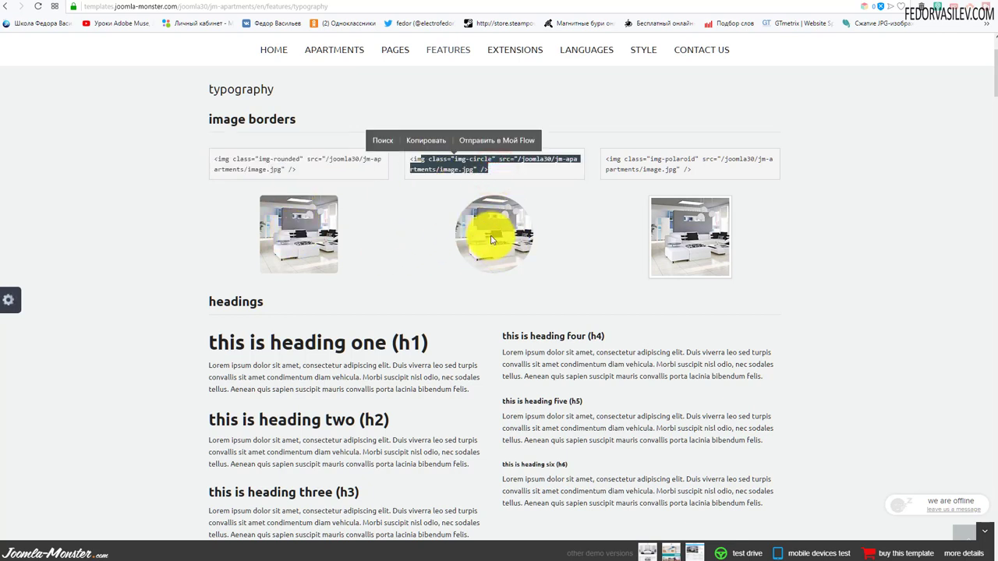
pyautogui.click(501, 161)
pyautogui.moveTo(492, 187); pyautogui.dragTo(412, 156)
pyautogui.click(460, 173)
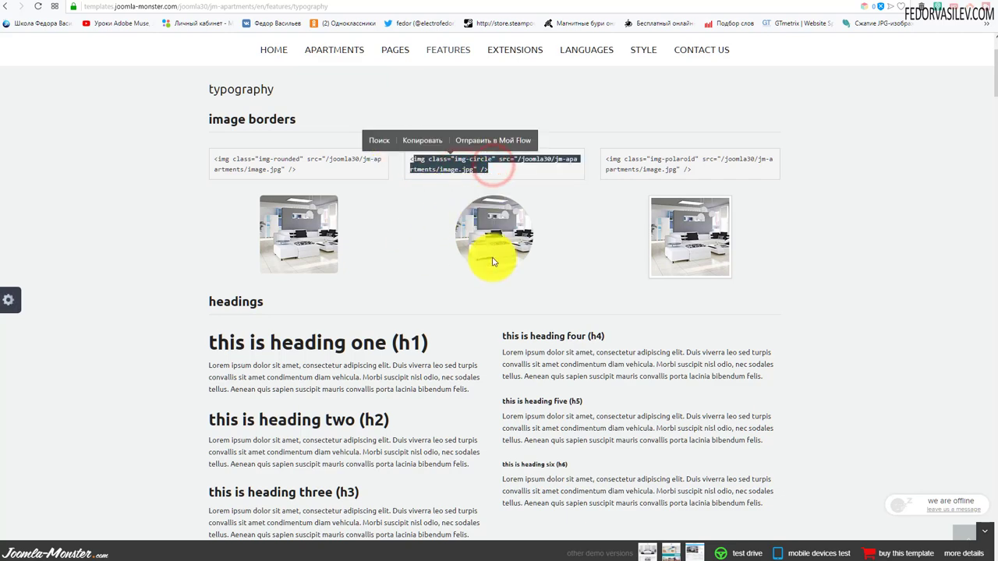
# - Copy the icon-user class name from the glyphicon font list on the typography page
pyautogui.scroll(-5, 519, 216)
pyautogui.scroll(-2, 523, 214)
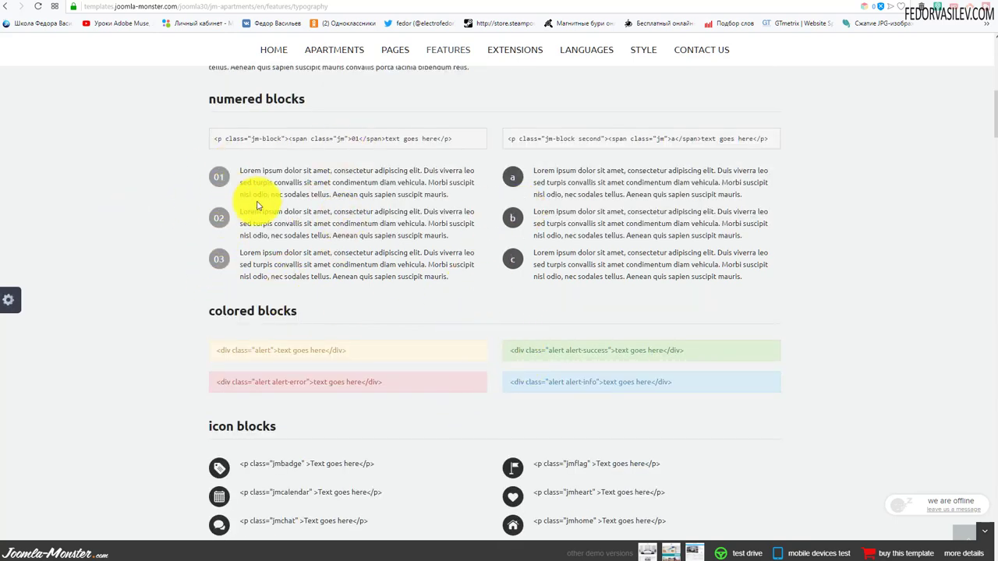
pyautogui.scroll(-10, 257, 201)
pyautogui.scroll(-13, 258, 201)
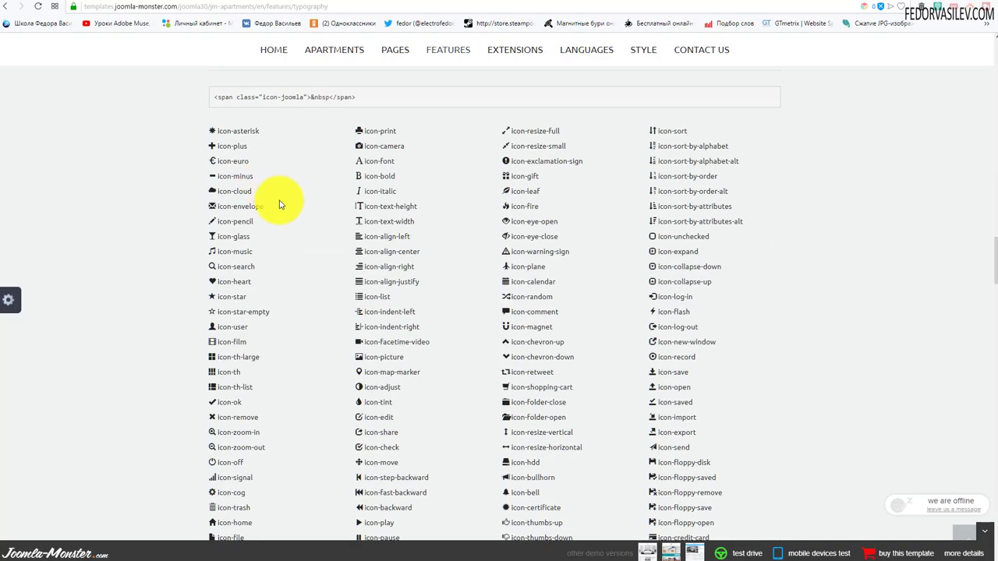
pyautogui.scroll(1, 273, 200)
pyautogui.scroll(-4, 245, 231)
pyautogui.scroll(-4, 244, 227)
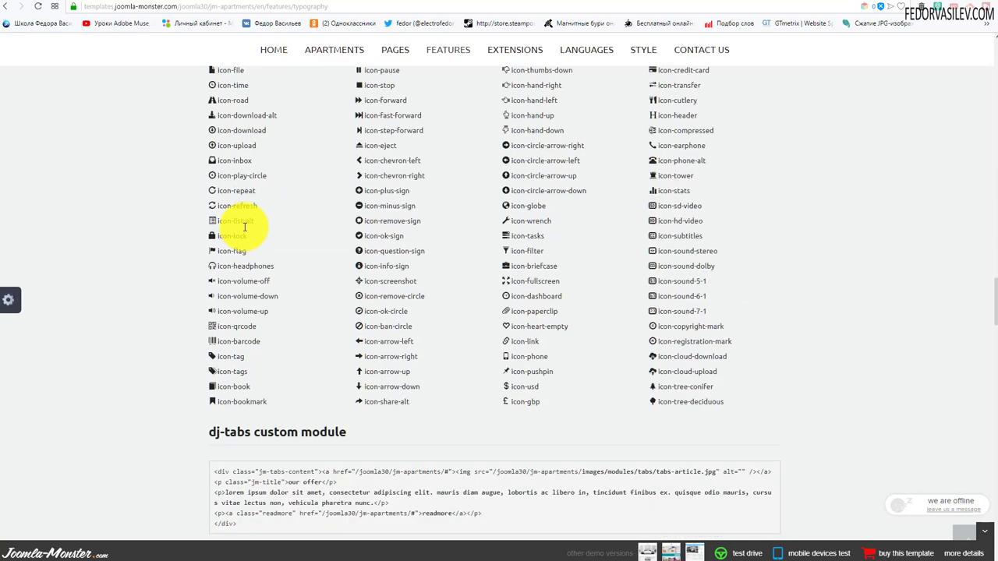
pyautogui.scroll(4, 501, 348)
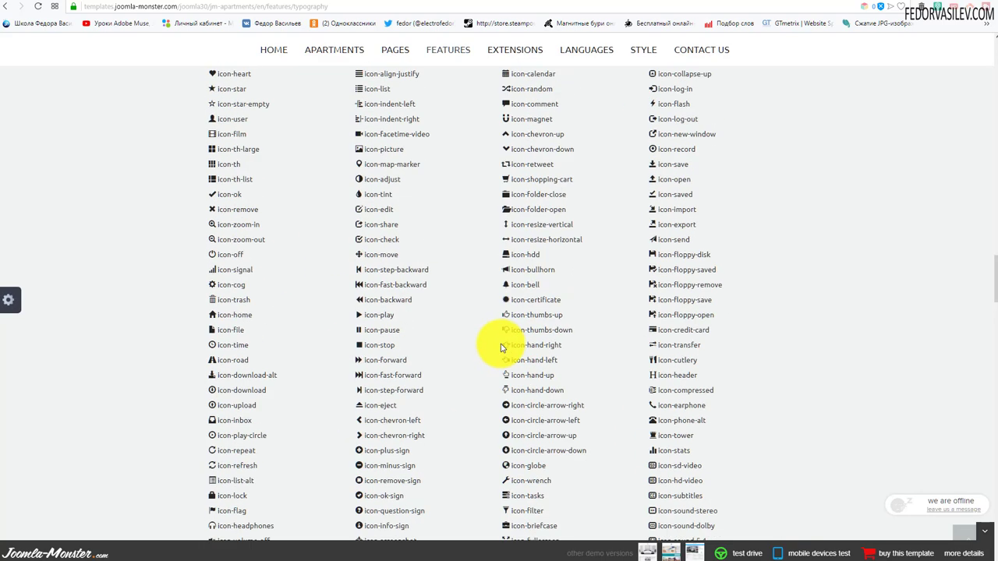
pyautogui.scroll(2, 499, 347)
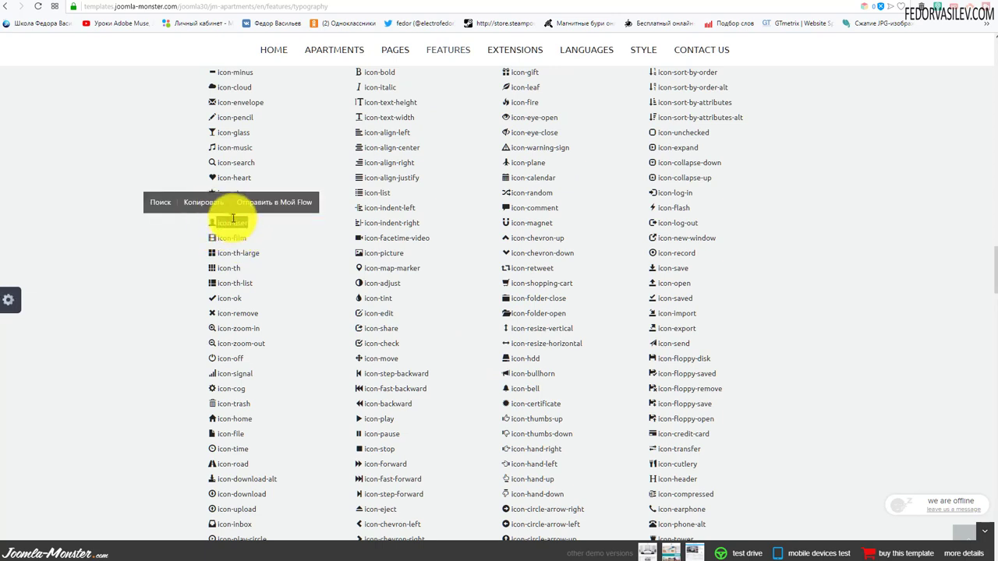
pyautogui.click(218, 205)
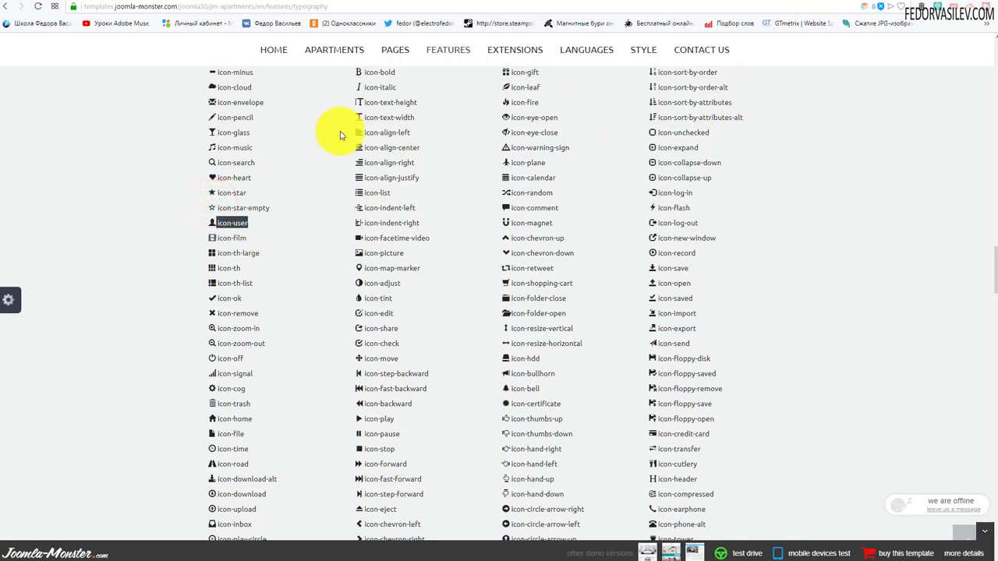
pyautogui.scroll(2, 331, 192)
pyautogui.scroll(3, 330, 193)
pyautogui.scroll(-6, 356, 274)
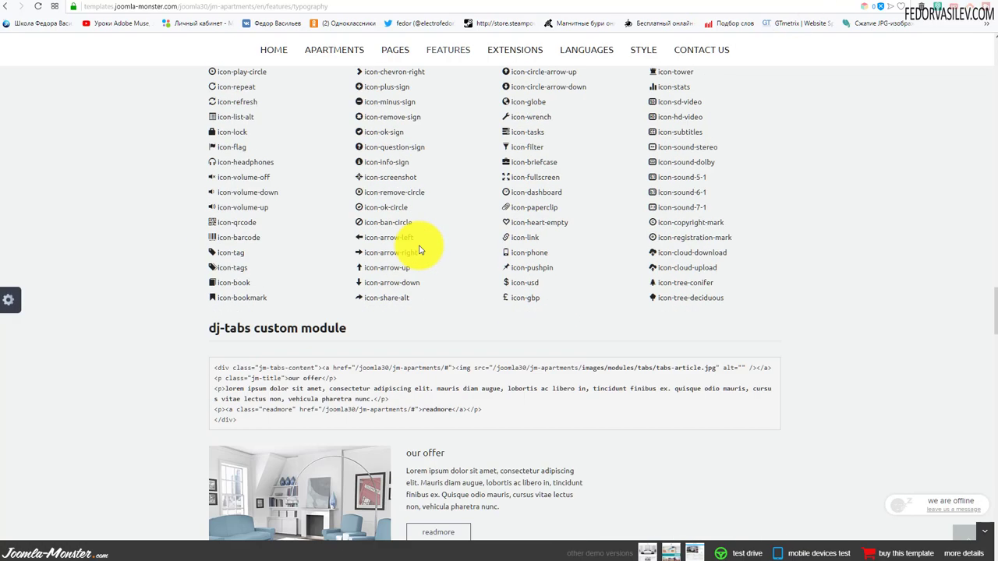
pyautogui.scroll(6, 400, 312)
pyautogui.scroll(-3, 399, 316)
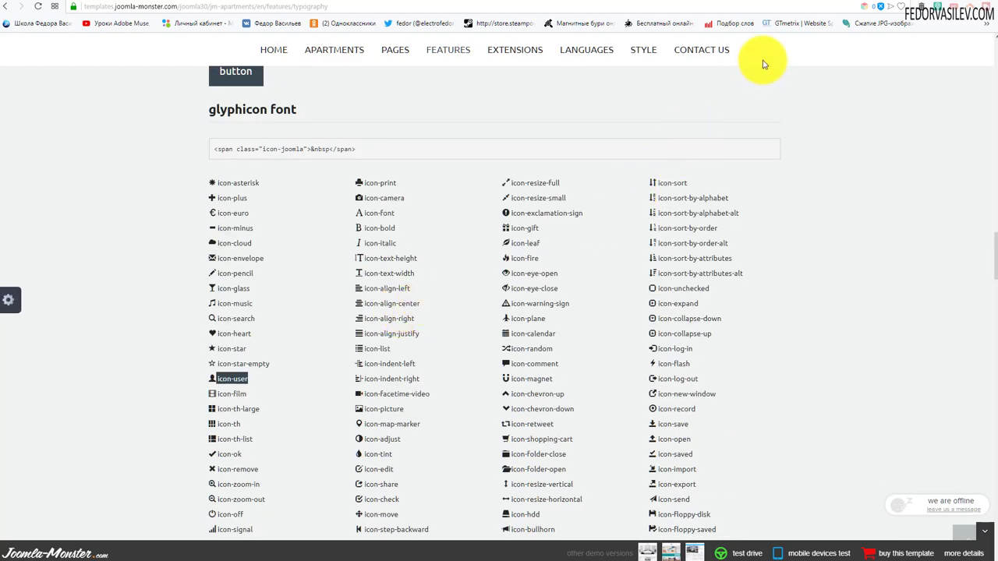
# - Switch to the Joomla administrator and paste icon-user as the menu icon in the Производители item's DJ-MegaMenu options
pyautogui.click(815, 3)
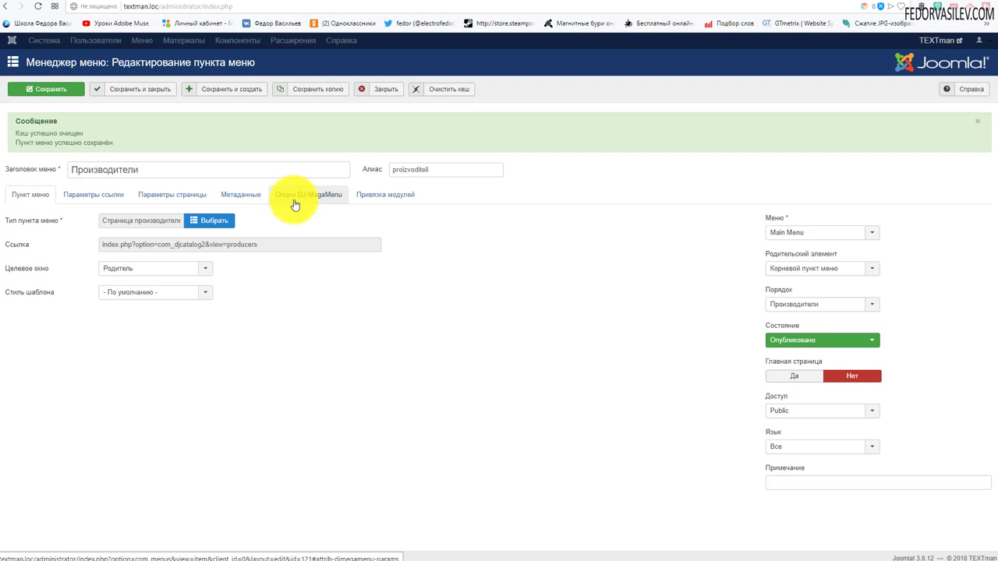
pyautogui.doubleClick(159, 167)
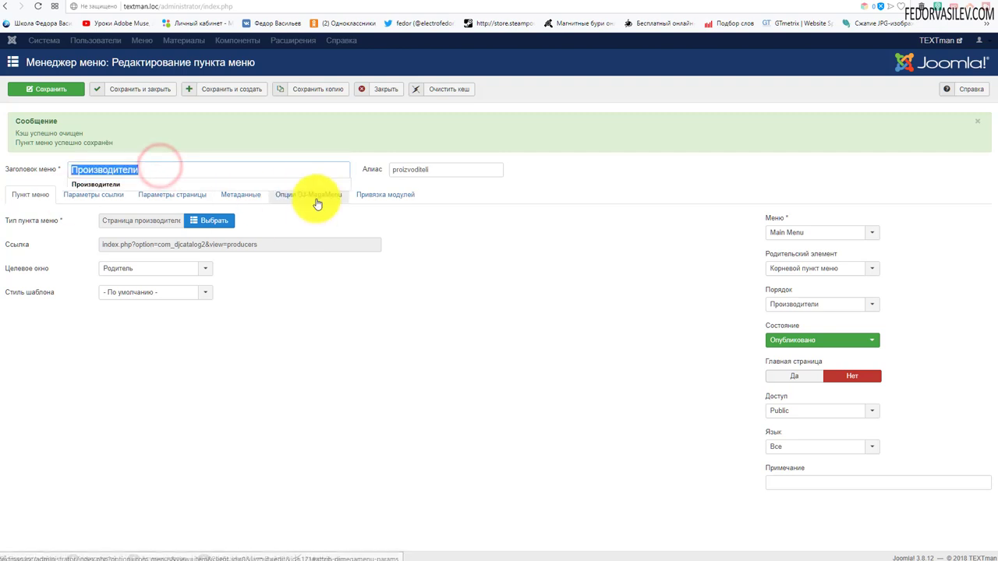
pyautogui.click(316, 201)
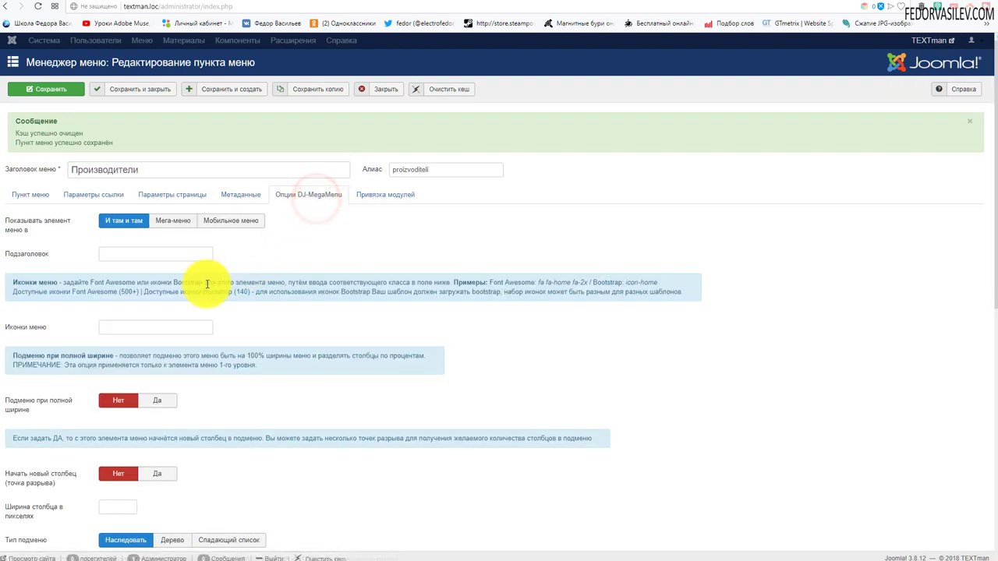
pyautogui.rightClick(106, 327)
pyautogui.click(125, 380)
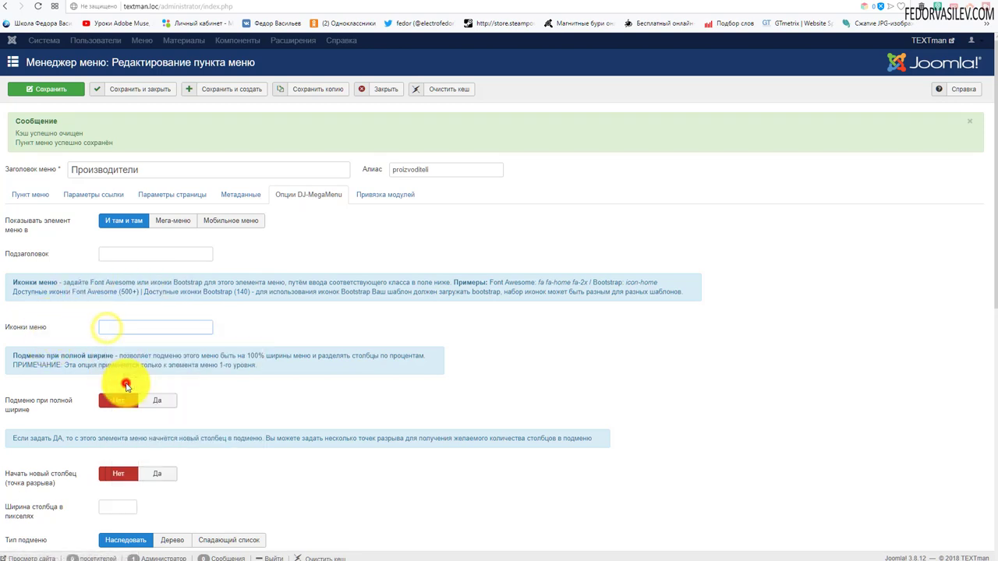
pyautogui.click(74, 91)
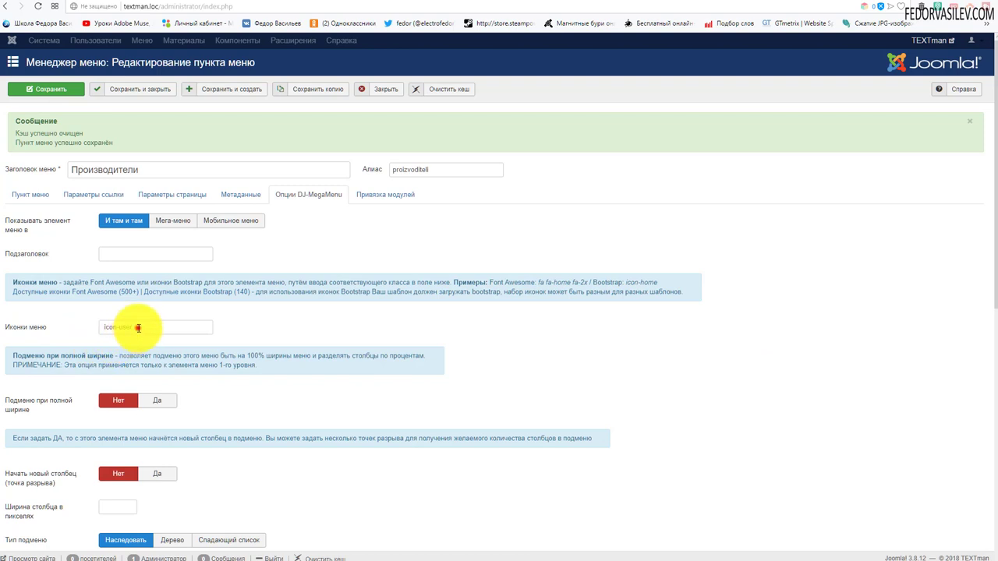
# - Remove the leading space from the menu icon class so the value is exactly icon-user
pyautogui.moveTo(139, 327); pyautogui.dragTo(113, 328)
pyautogui.hotkey('ctrl', 'c')
pyautogui.press('BackSpace')
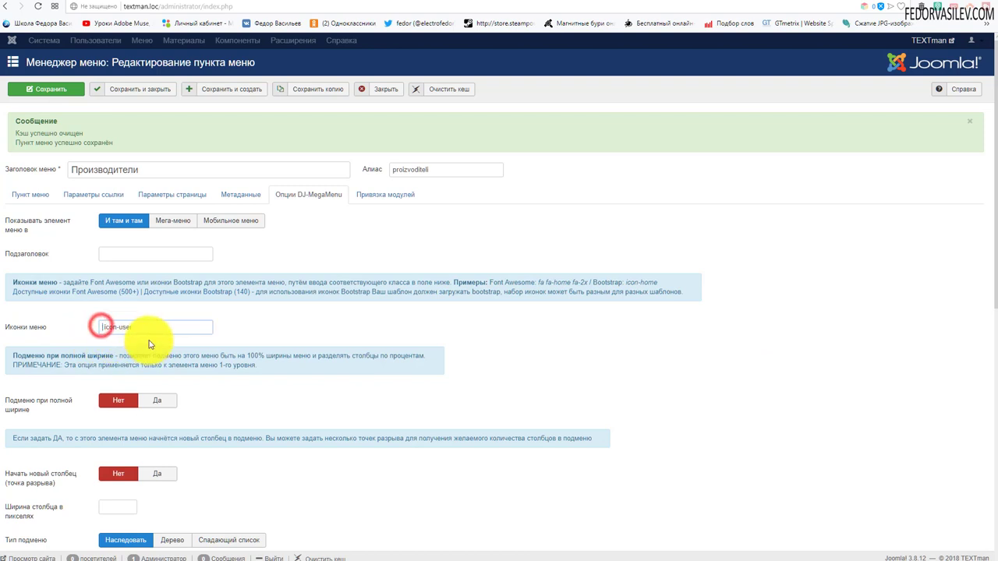
pyautogui.click(105, 327)
pyautogui.hotkey('ctrl', 'v')
pyautogui.hotkey('ctrl', 'v')
pyautogui.click(200, 310)
# - Save the menu item and reload the Производители page on the site
pyautogui.click(66, 87)
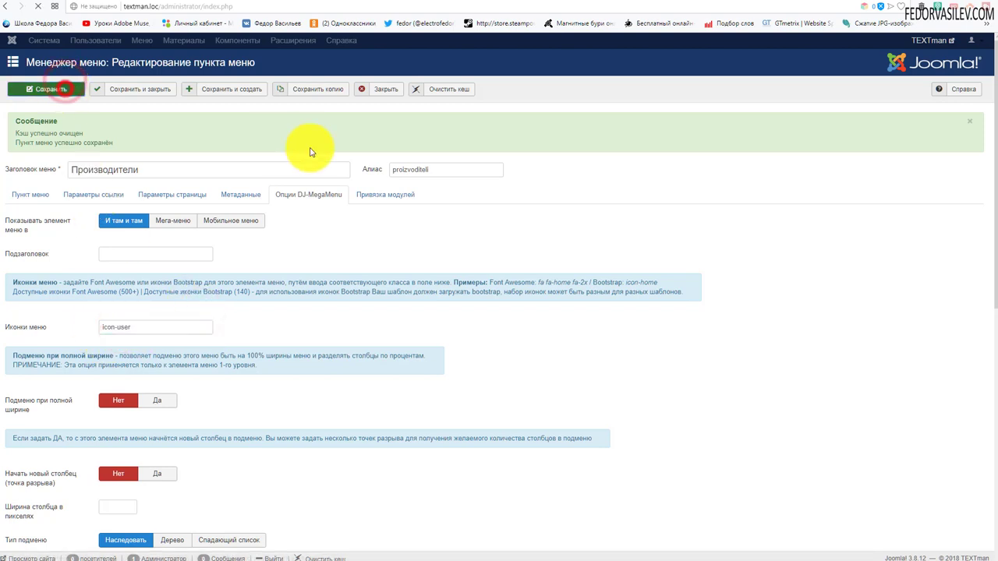
pyautogui.click(847, 3)
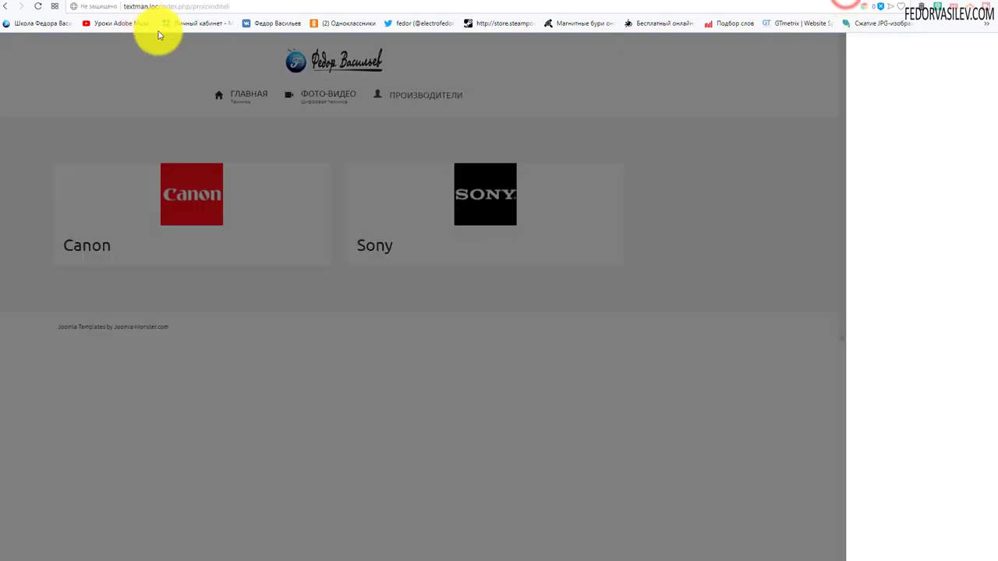
pyautogui.click(39, 8)
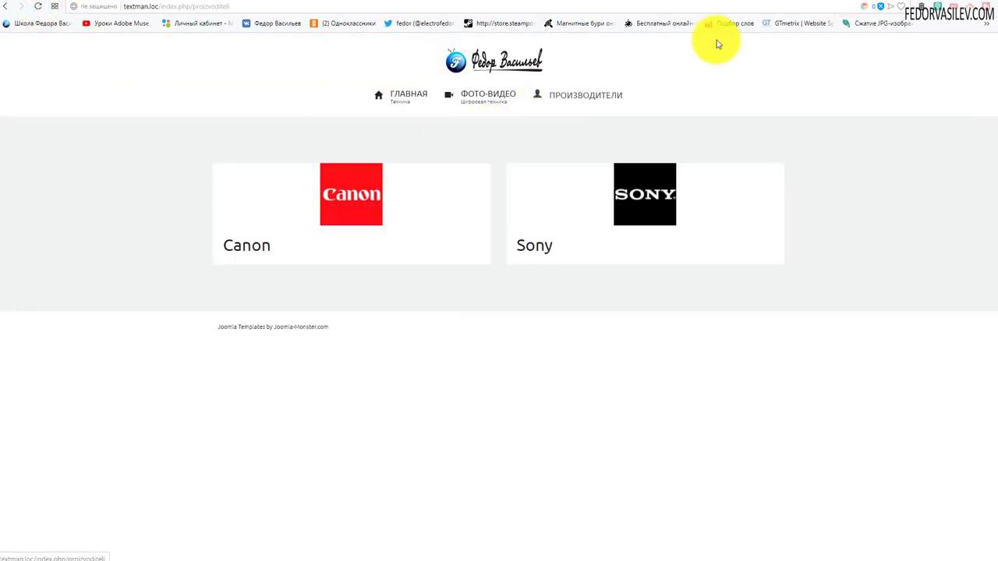
# - Set the menu item's DJ-MegaMenu subtitle to Производители and save it
pyautogui.click(864, 4)
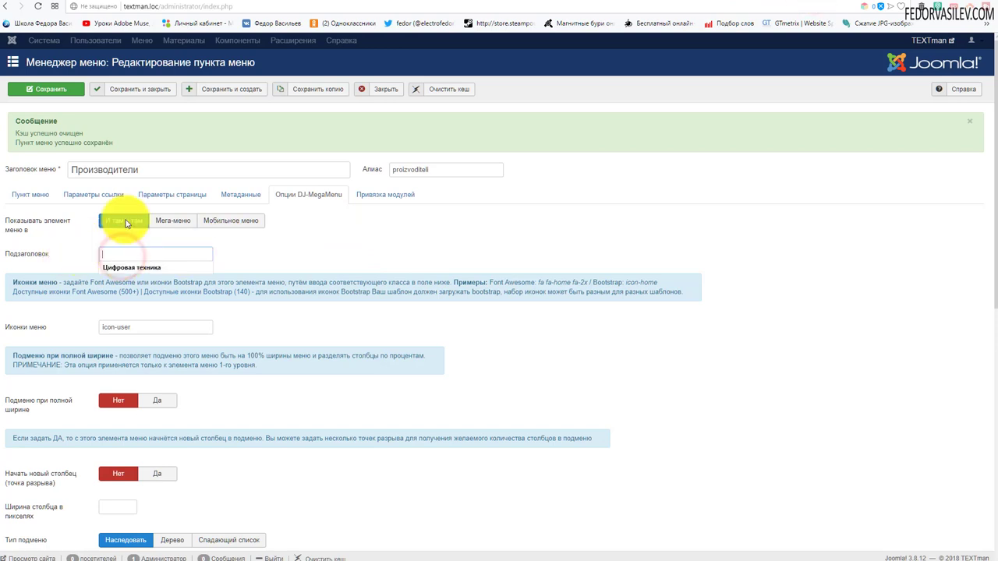
pyautogui.moveTo(148, 171); pyautogui.dragTo(87, 170)
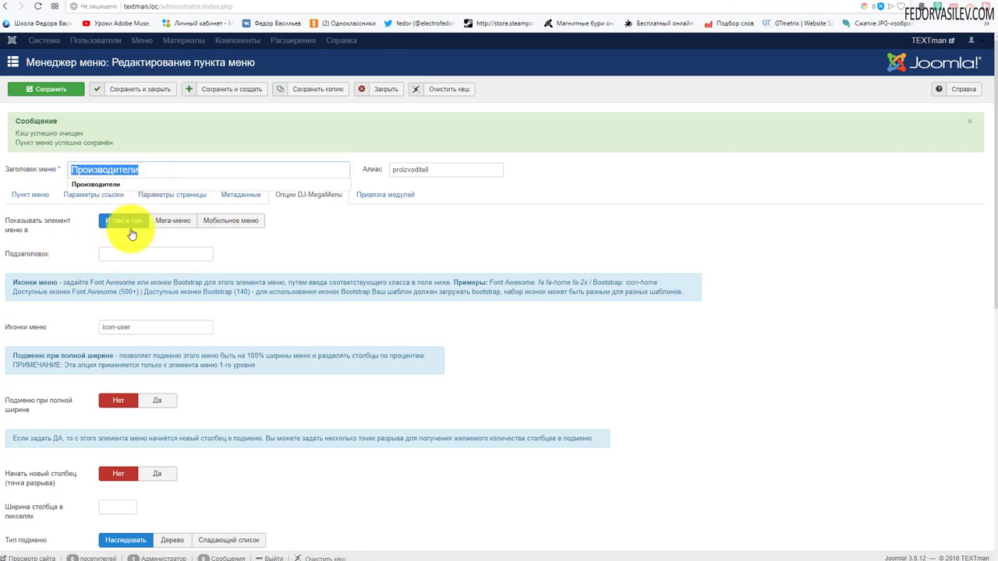
pyautogui.click(159, 171)
pyautogui.write('Производители')
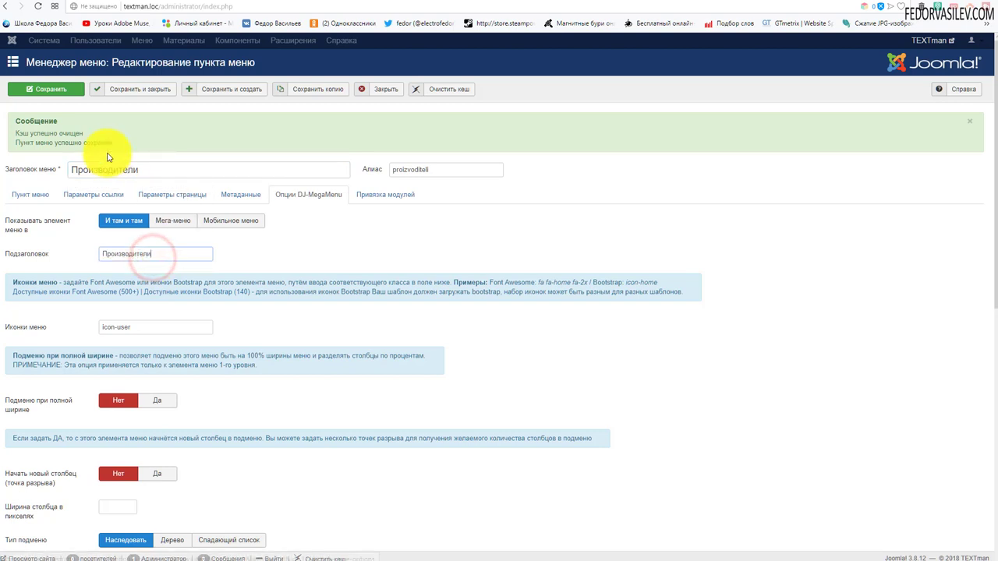
pyautogui.click(45, 89)
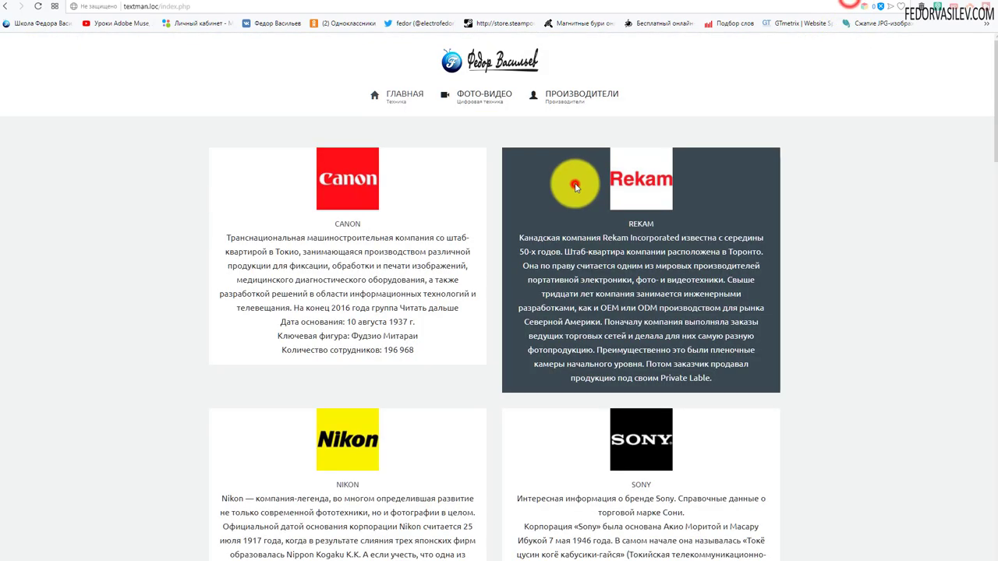
# - Check the site's navigation by opening the Производители page, the Canon entry and the Главная page
pyautogui.click(575, 183)
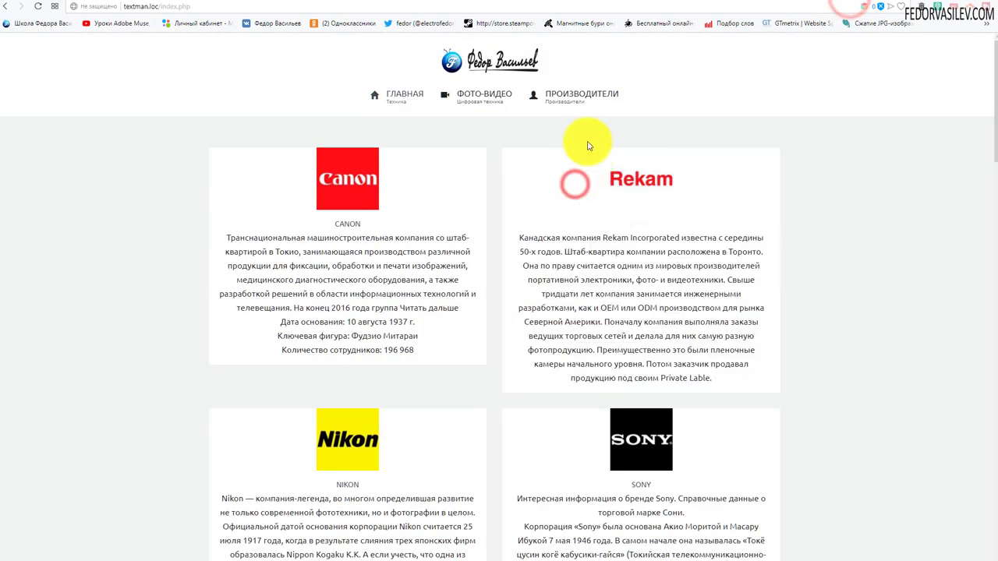
pyautogui.click(574, 103)
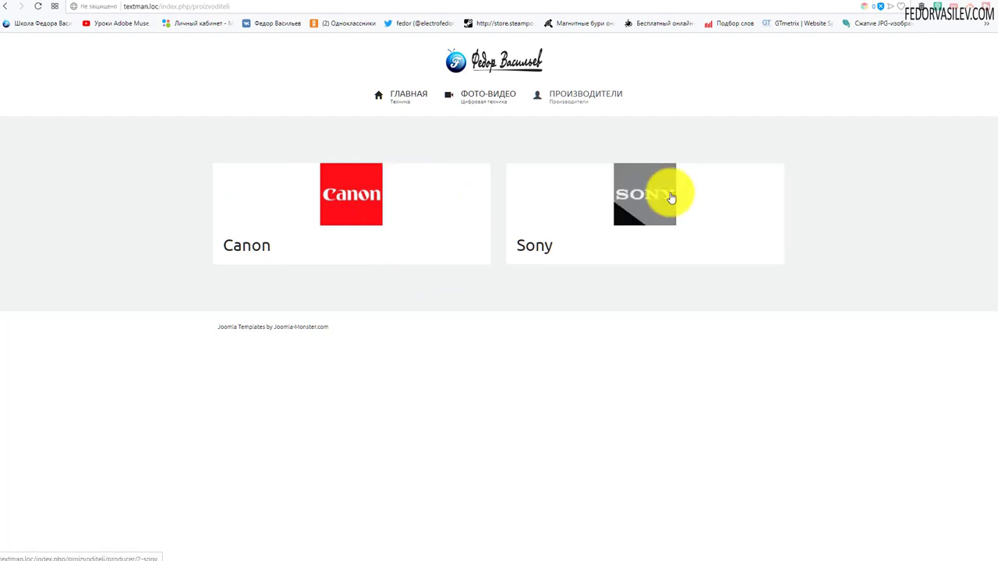
pyautogui.click(333, 199)
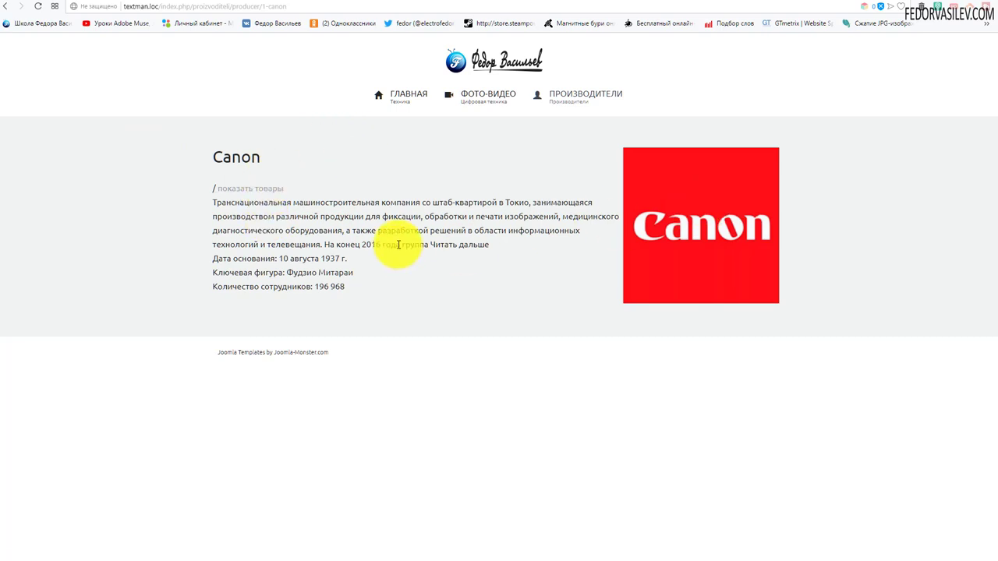
pyautogui.click(394, 103)
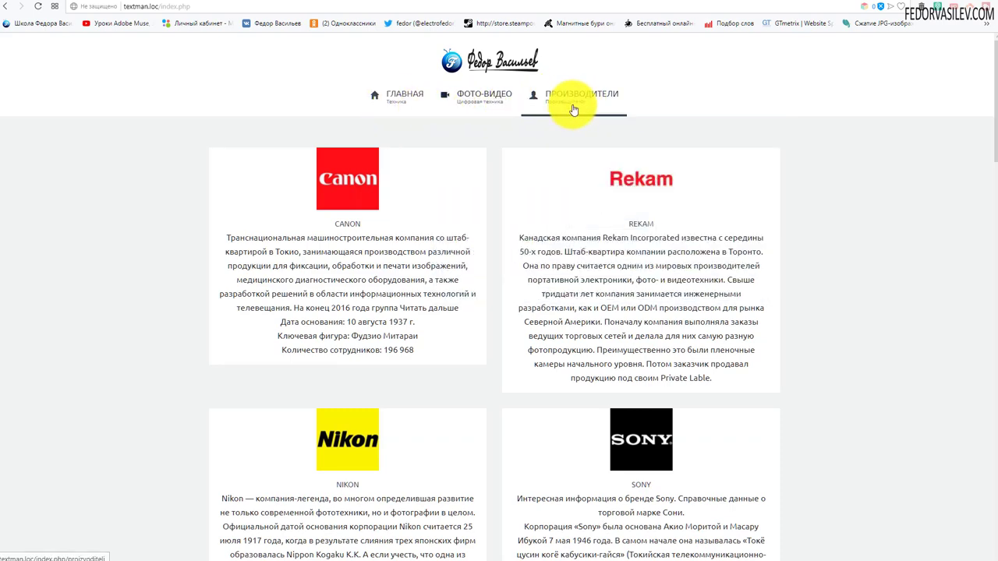
# - Inspect the site's off-canvas mobile menu with its icons and subtitles in the browser's device emulation, closing the developer tools at the end
pyautogui.rightClick(711, 74)
pyautogui.click(760, 241)
pyautogui.click(283, 95)
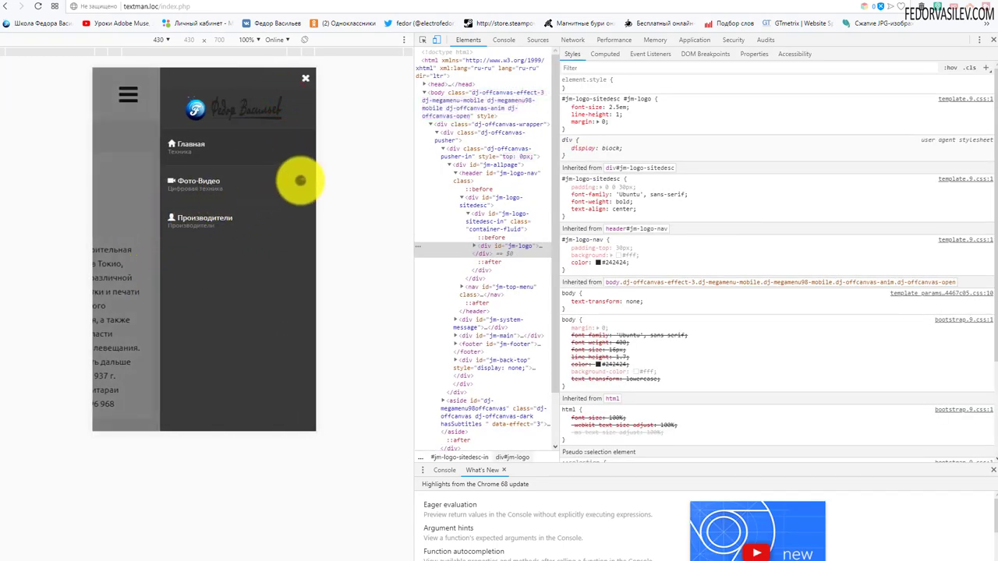
pyautogui.click(302, 180)
pyautogui.click(302, 179)
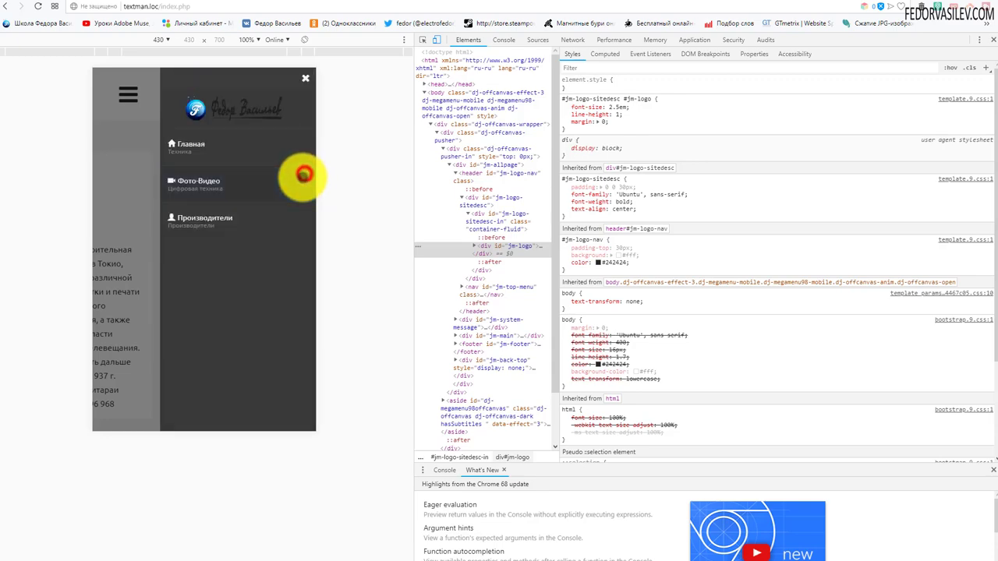
pyautogui.click(308, 80)
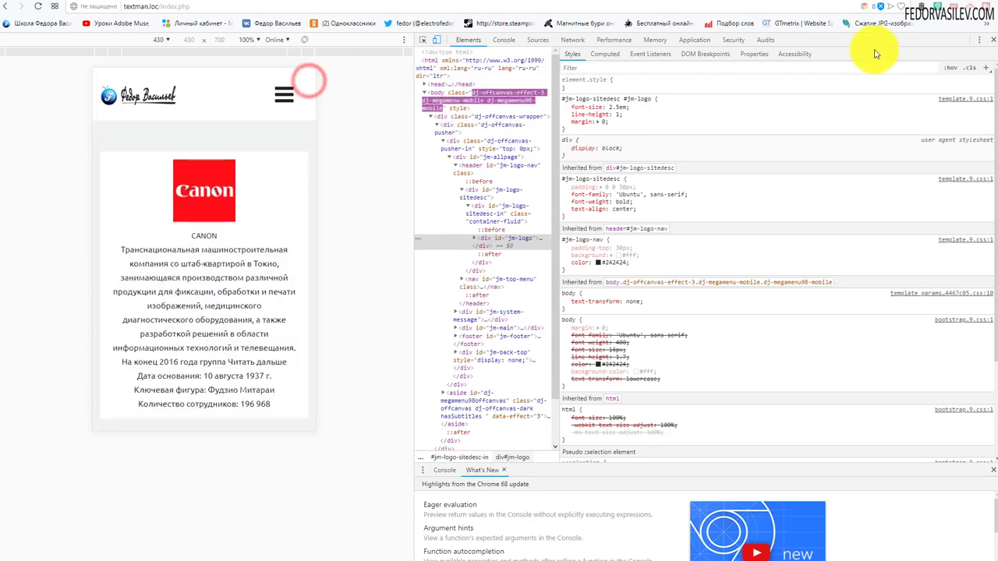
pyautogui.click(992, 39)
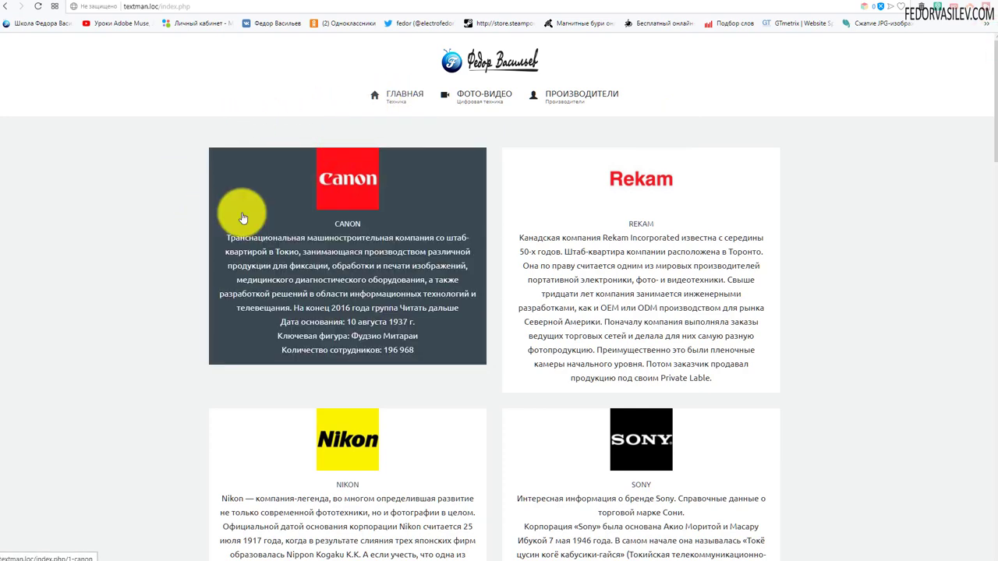
# - Examine the Canon, Rekam, Nikon and Sony category blocks on the home page and the filter area below them
pyautogui.scroll(-1, 584, 245)
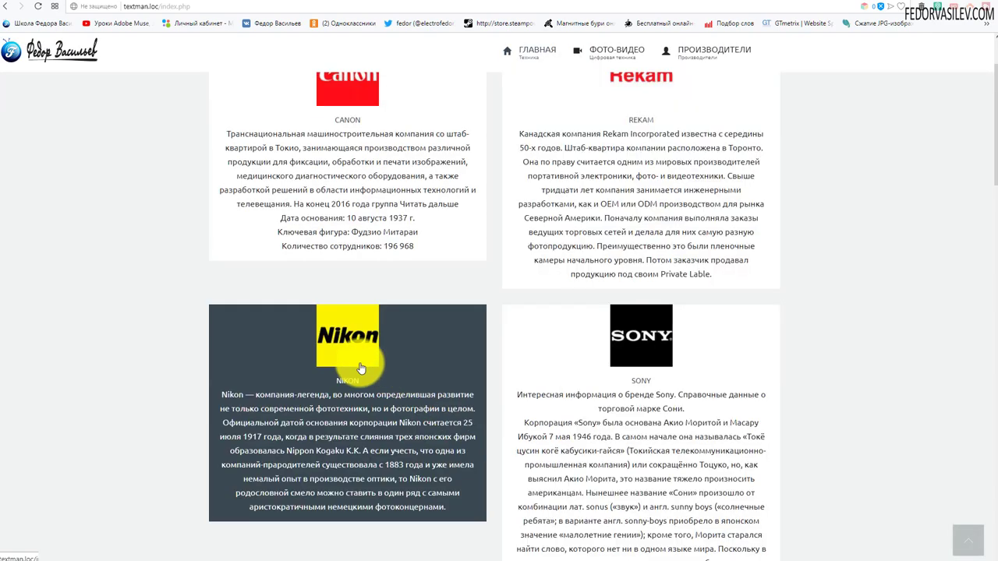
pyautogui.scroll(-2, 201, 312)
pyautogui.scroll(3, 201, 337)
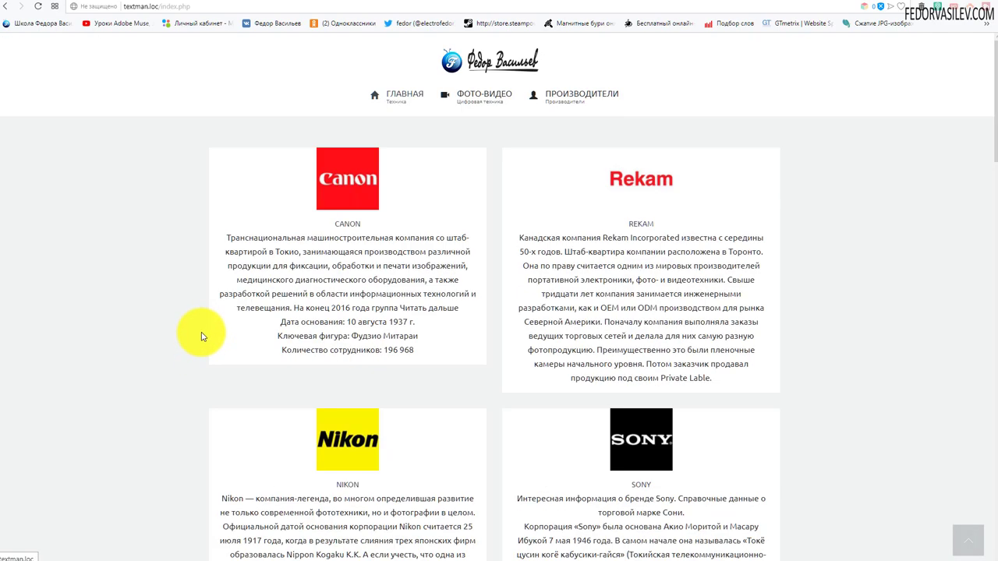
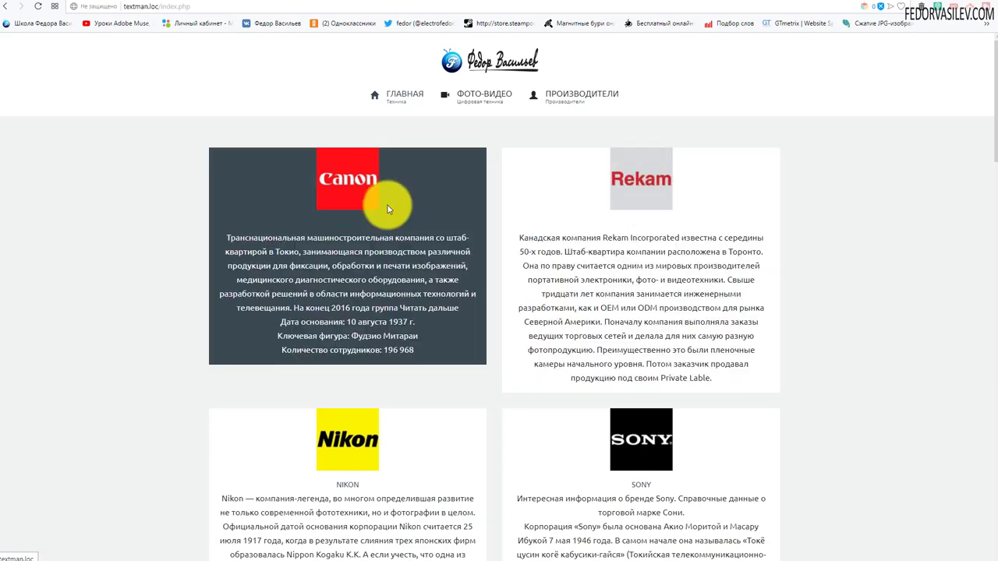
pyautogui.scroll(-3, 615, 421)
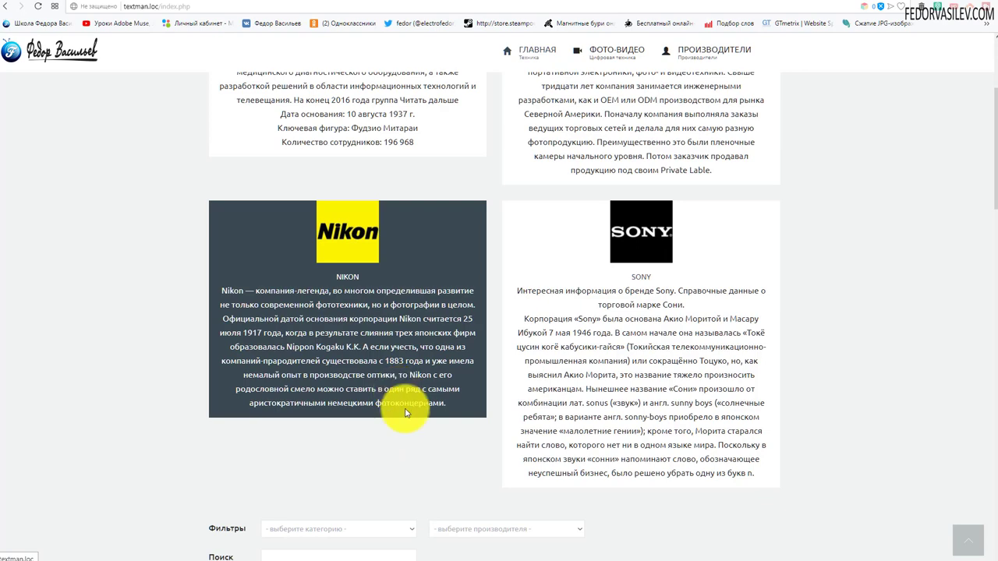
pyautogui.scroll(3, 390, 351)
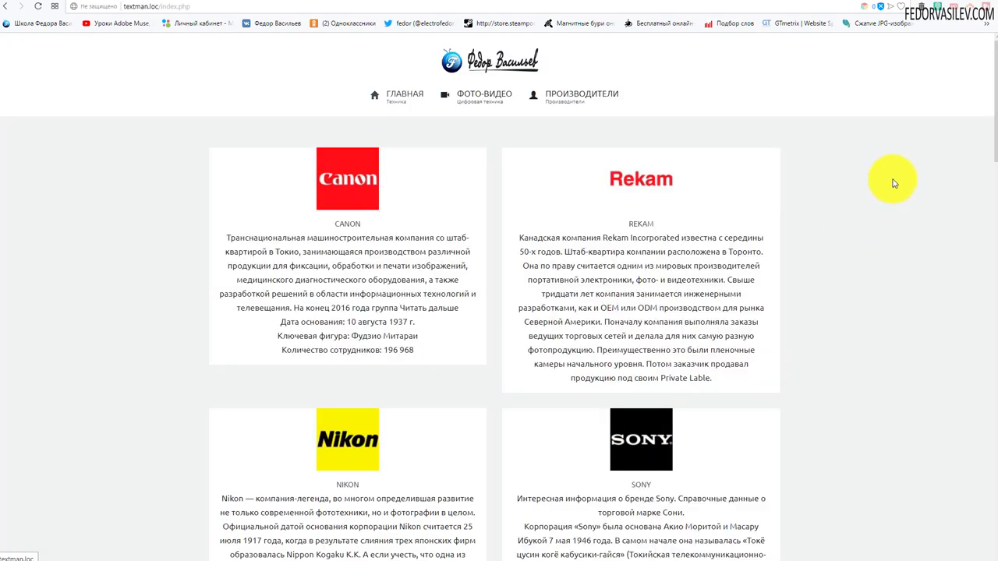
pyautogui.scroll(-4, 894, 183)
pyautogui.scroll(4, 891, 185)
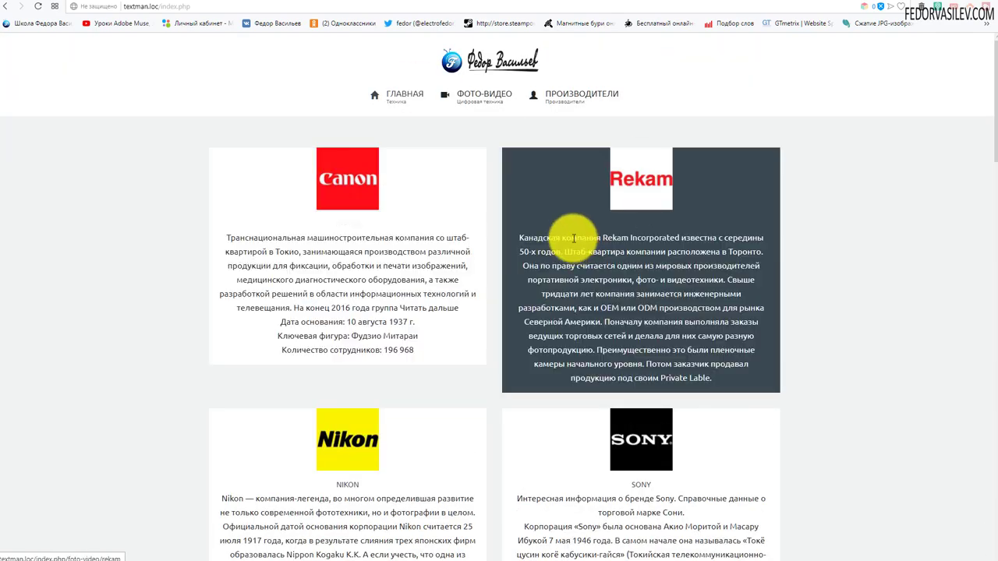
pyautogui.scroll(-2, 623, 226)
pyautogui.scroll(2, 612, 383)
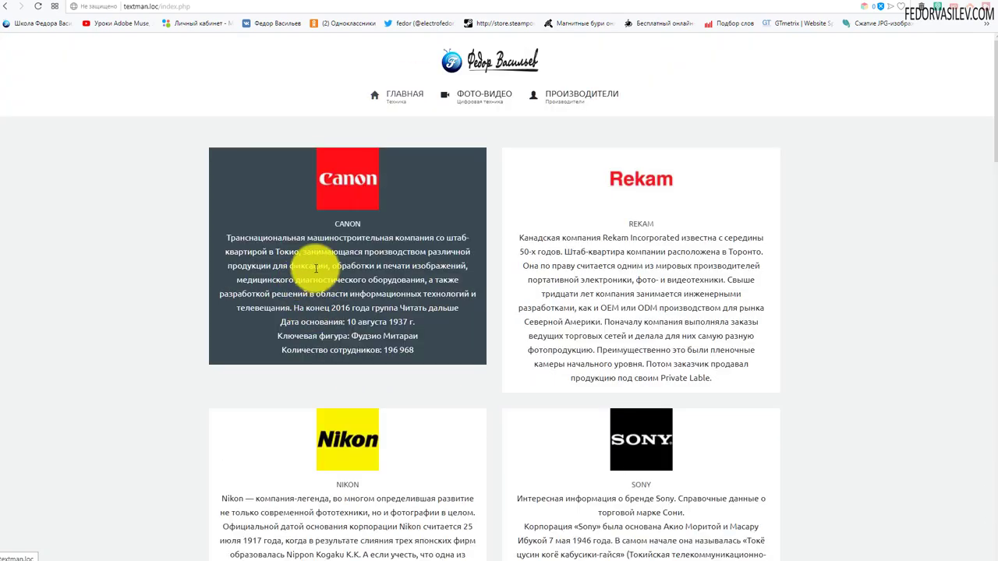
pyautogui.scroll(-4, 390, 203)
pyautogui.scroll(4, 231, 233)
pyautogui.scroll(-5, 599, 199)
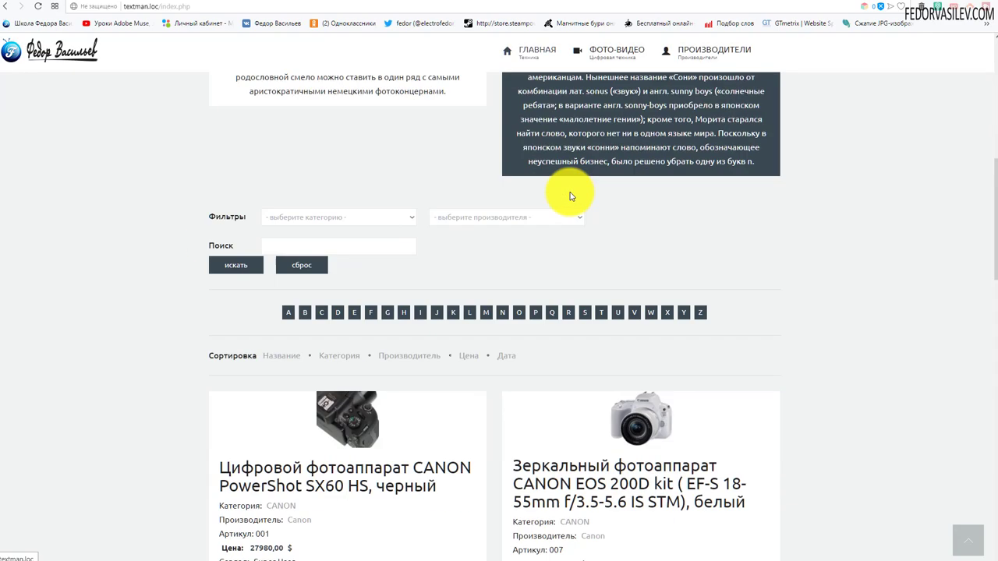
pyautogui.scroll(5, 570, 197)
pyautogui.scroll(-8, 427, 105)
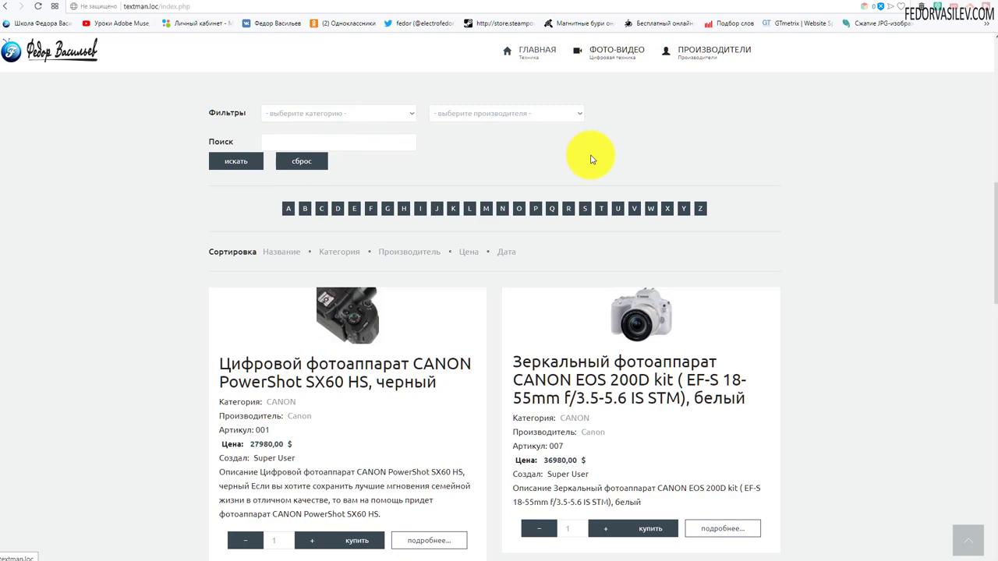
pyautogui.scroll(1, 591, 159)
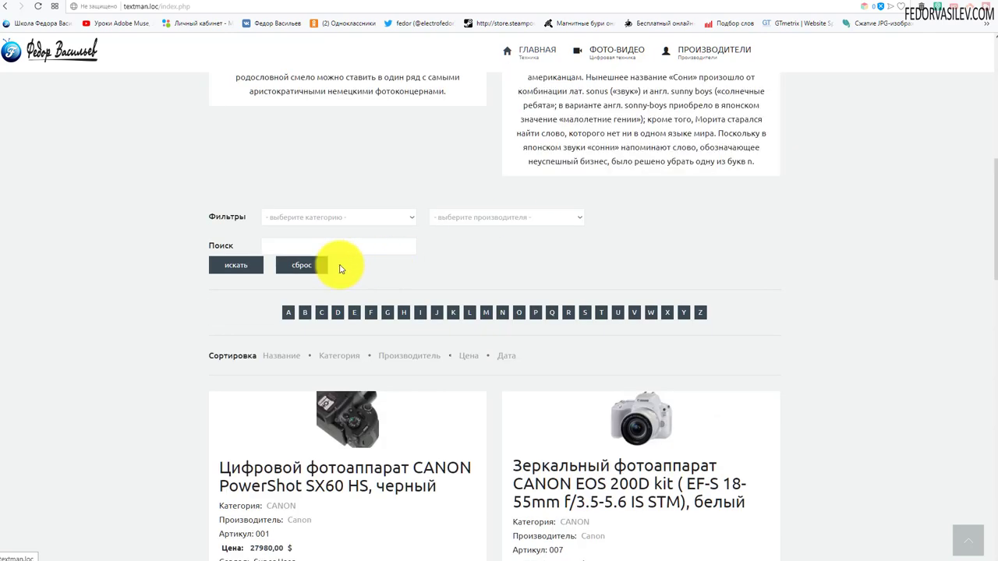
pyautogui.scroll(4, 400, 244)
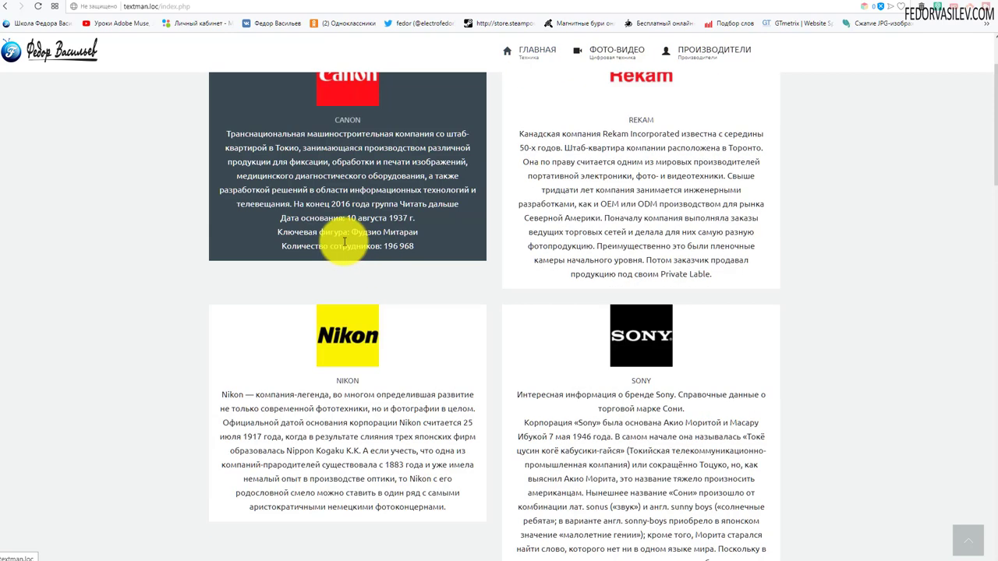
pyautogui.scroll(-3, 370, 155)
pyautogui.scroll(3, 367, 234)
pyautogui.scroll(1, 647, 147)
pyautogui.scroll(-2, 538, 144)
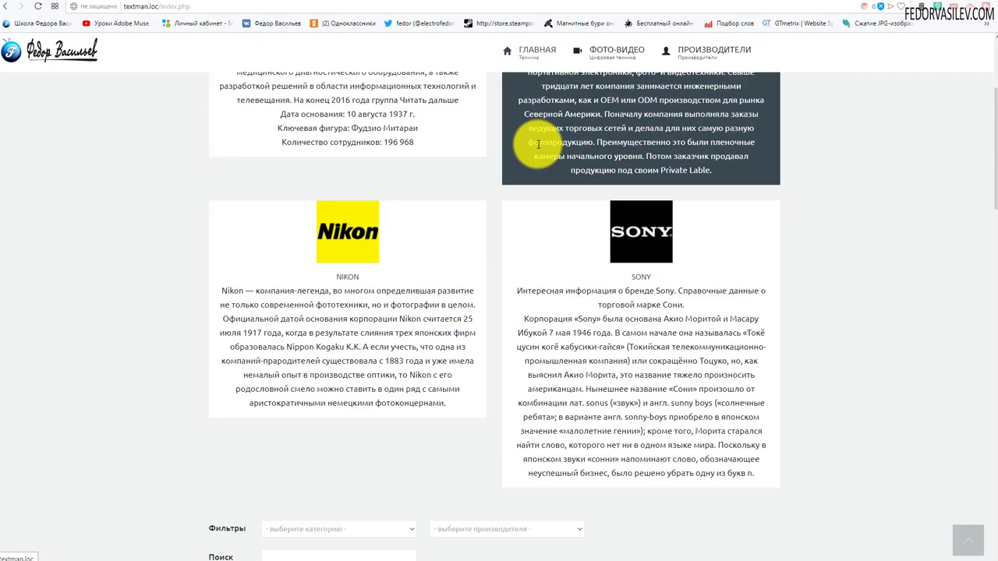
# - Review the whole home page from the category blocks through the search filters to the last product in the list
pyautogui.scroll(-10, 538, 144)
pyautogui.scroll(-4, 292, 166)
pyautogui.scroll(5, 494, 390)
pyautogui.scroll(12, 494, 388)
pyautogui.scroll(-7, 944, 312)
pyautogui.scroll(7, 933, 149)
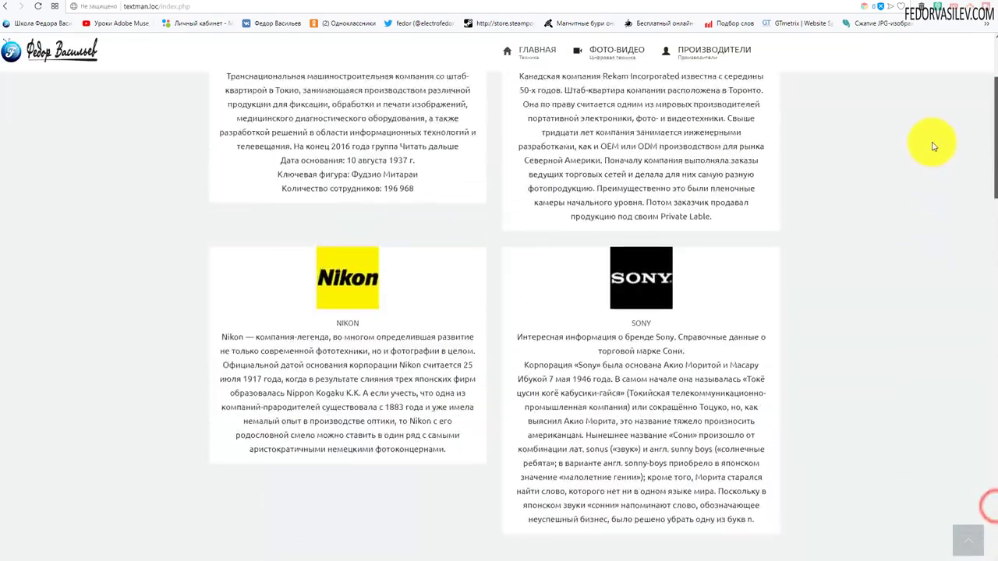
pyautogui.scroll(2, 933, 148)
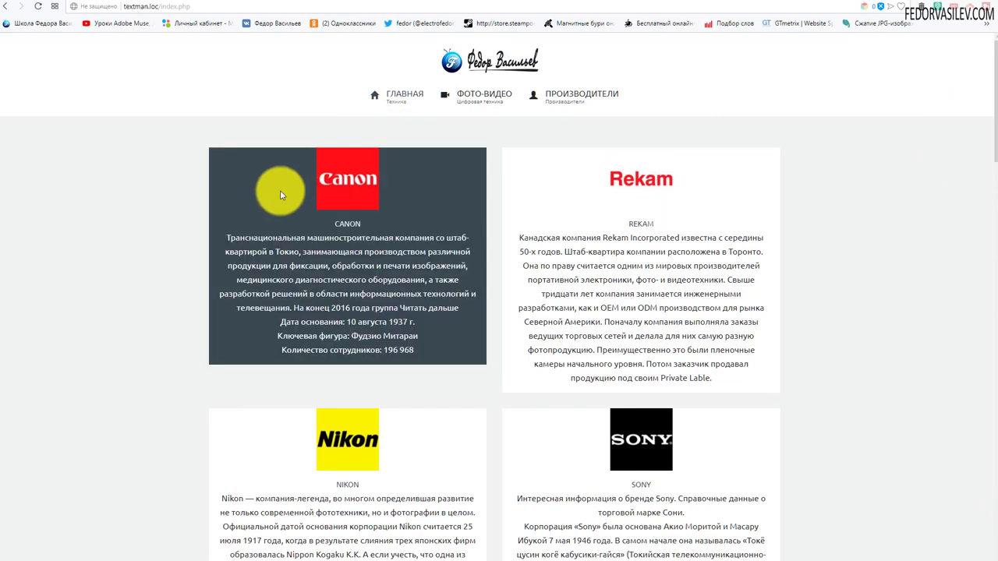
pyautogui.scroll(-1, 657, 430)
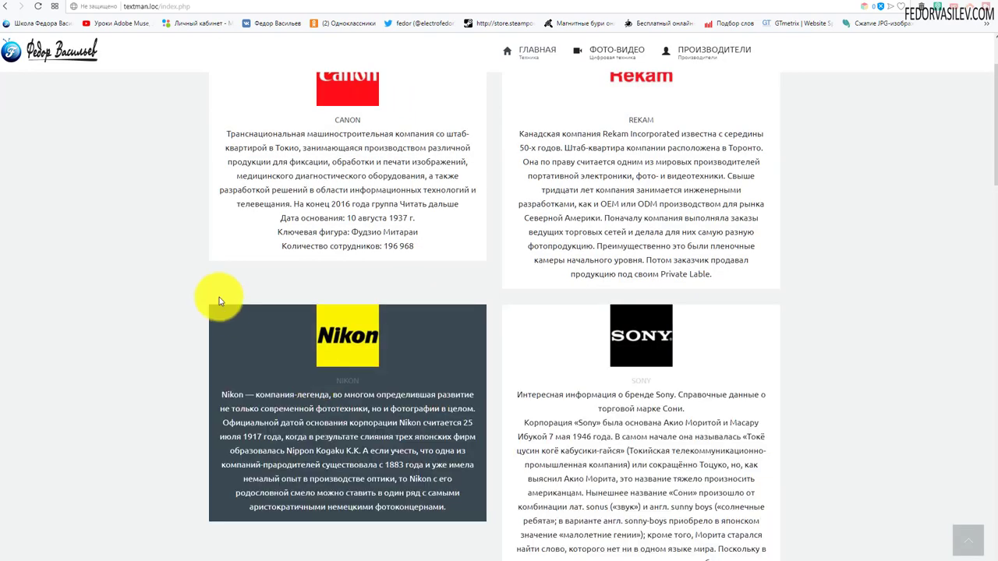
pyautogui.scroll(1, 427, 248)
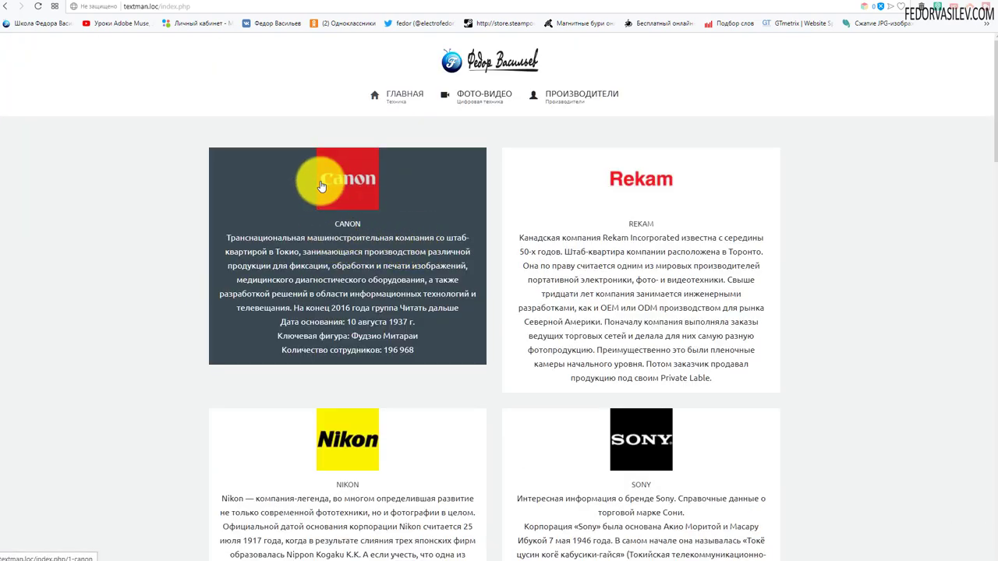
pyautogui.scroll(-5, 321, 185)
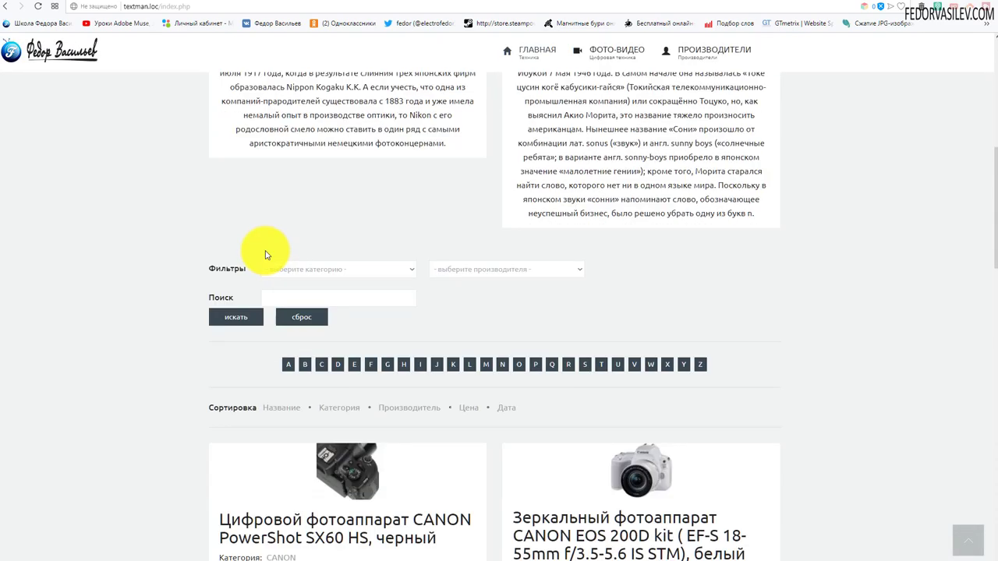
pyautogui.scroll(-1, 199, 251)
pyautogui.moveTo(211, 164); pyautogui.dragTo(335, 220)
pyautogui.scroll(-10, 336, 220)
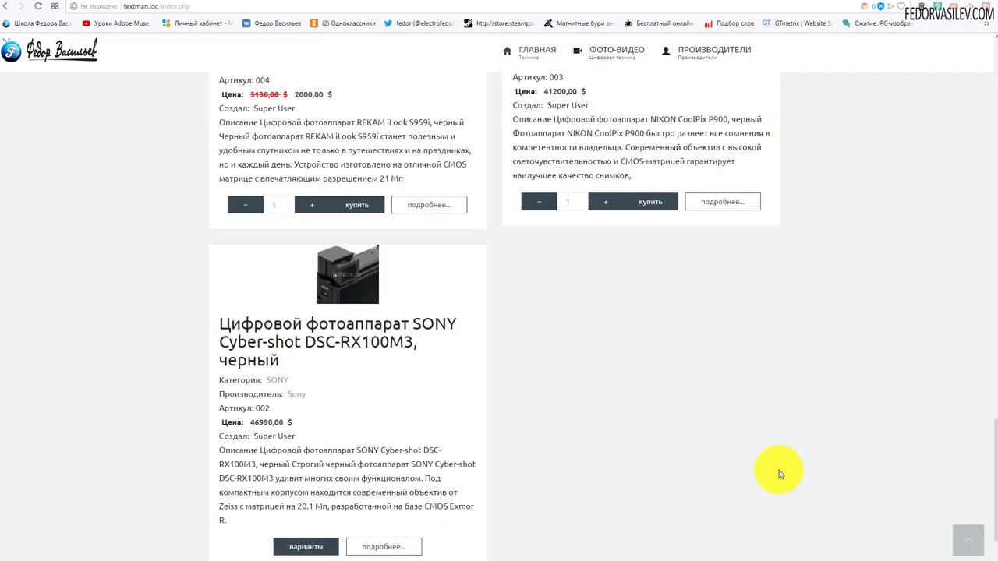
pyautogui.moveTo(992, 472); pyautogui.dragTo(975, 28)
# - Open the Canon page under Фото-Видео, look through its products and return to the Главная page
pyautogui.moveTo(445, 94)
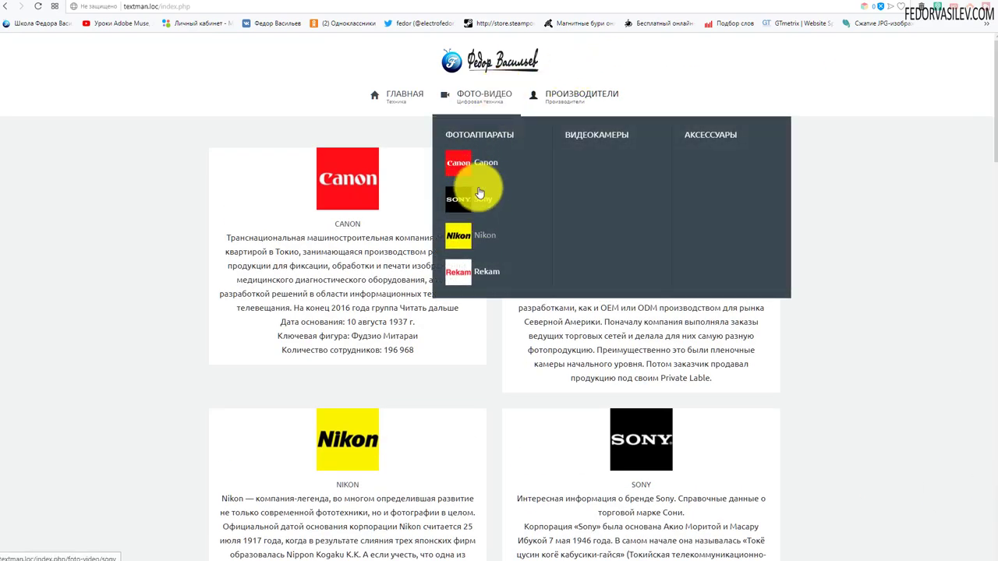
pyautogui.click(488, 170)
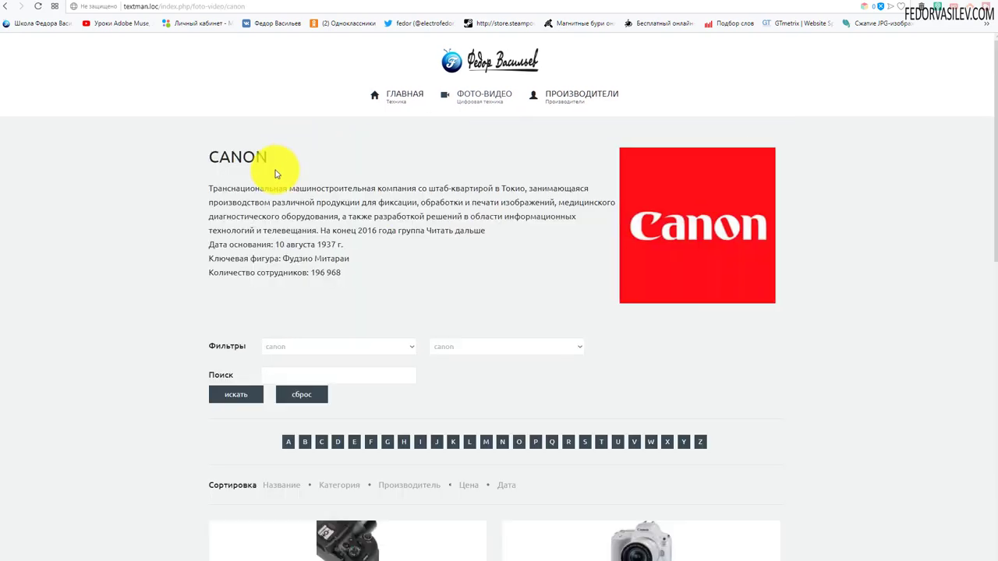
pyautogui.scroll(-2, 274, 176)
pyautogui.scroll(-7, 366, 245)
pyautogui.scroll(5, 381, 244)
pyautogui.scroll(4, 377, 243)
pyautogui.click(390, 91)
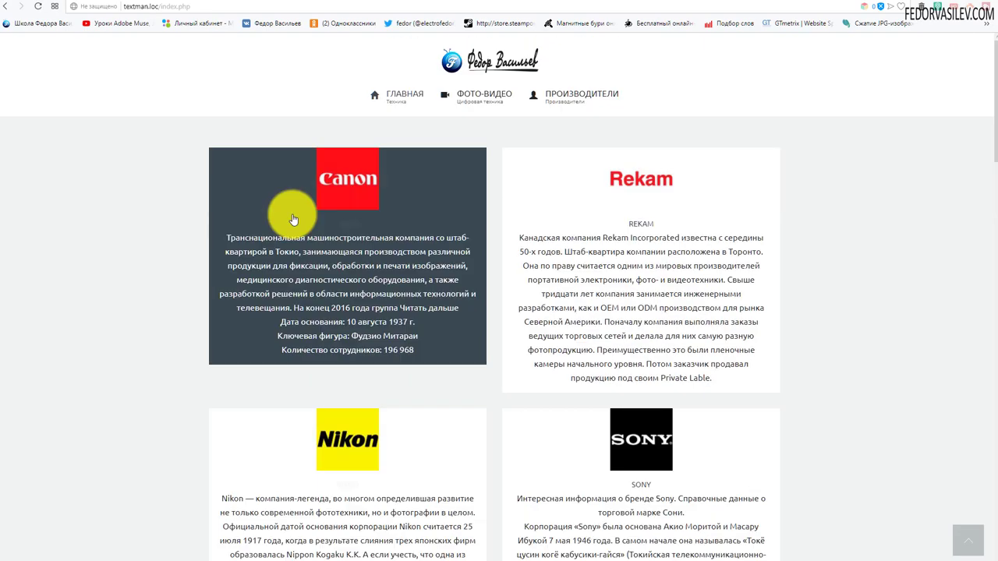
# - Open the Canon category from its home page block, look through its products and go back to Главная
pyautogui.click(358, 195)
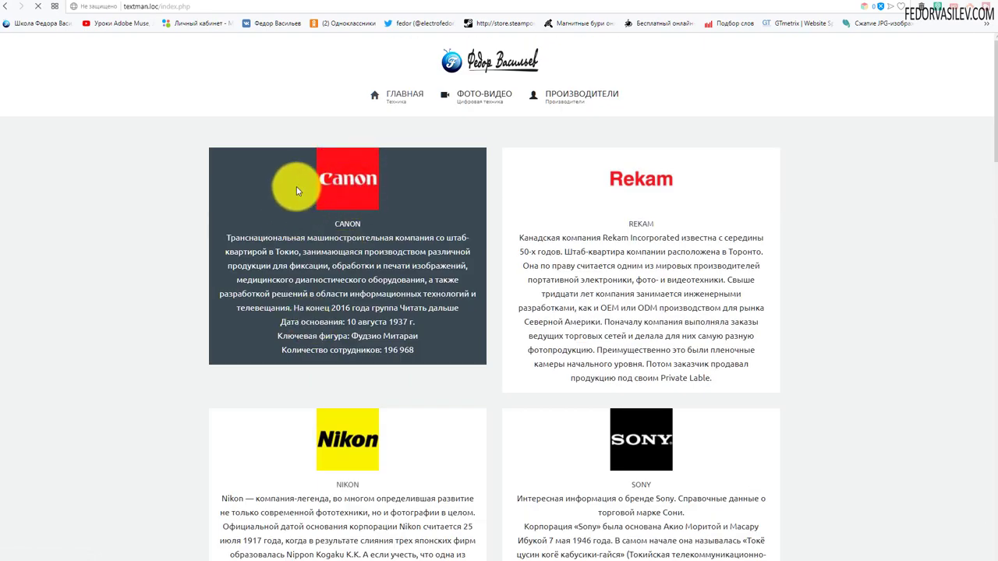
pyautogui.scroll(-9, 296, 190)
pyautogui.scroll(9, 226, 205)
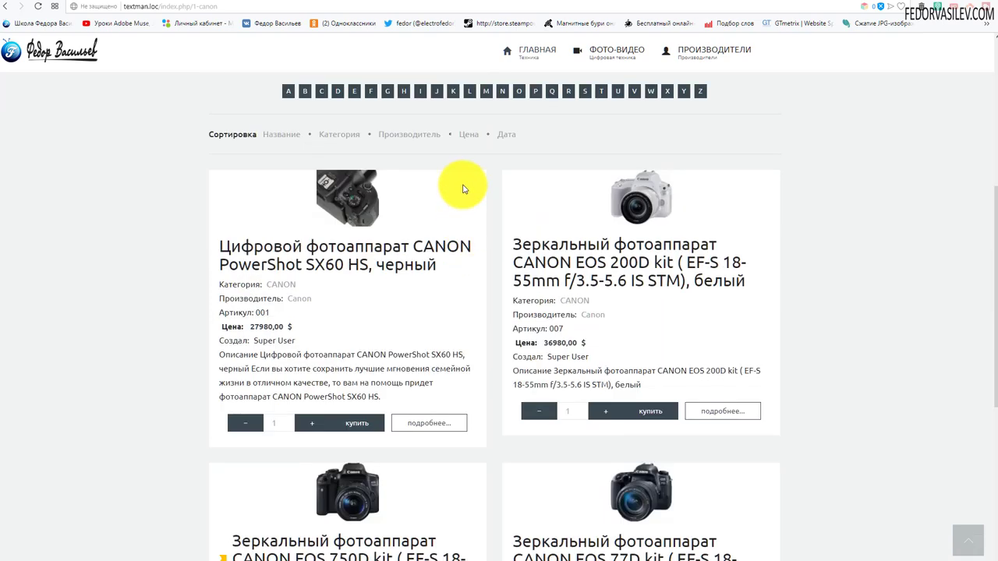
pyautogui.click(386, 94)
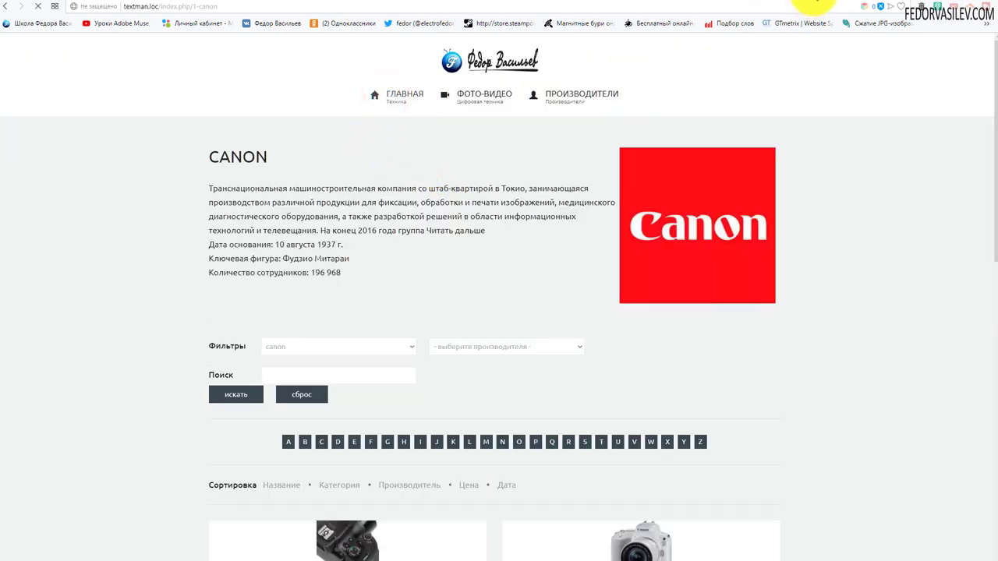
# - Switch to the Joomla administration and open the category settings (Категория) of the DJ-Catalog2 component
pyautogui.click(812, 3)
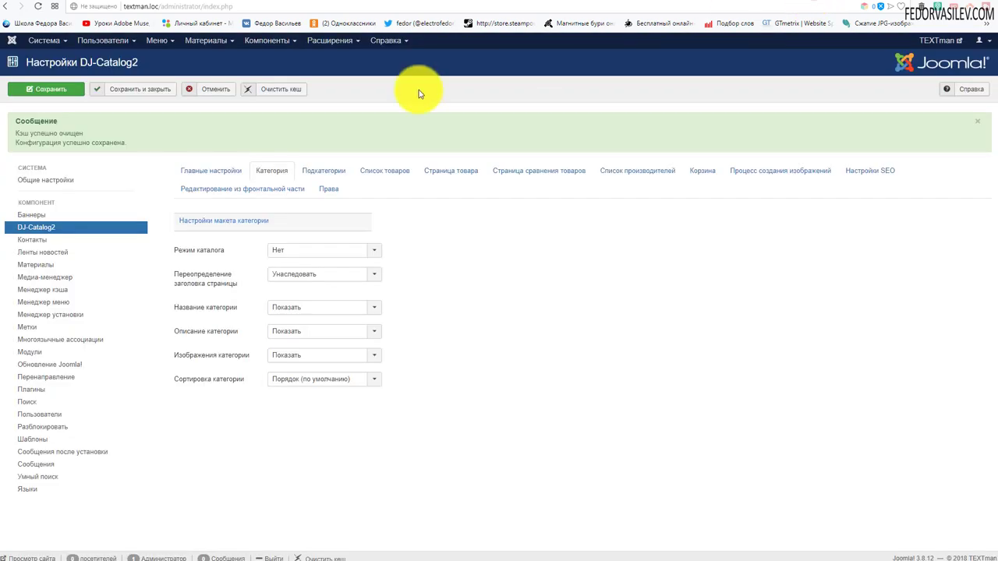
pyautogui.click(264, 45)
pyautogui.moveTo(346, 59)
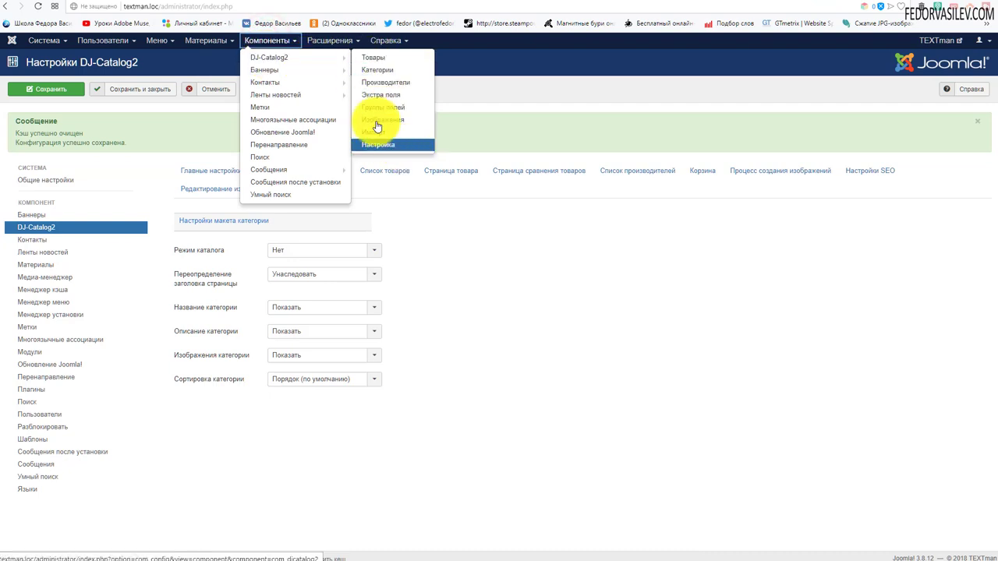
pyautogui.click(296, 57)
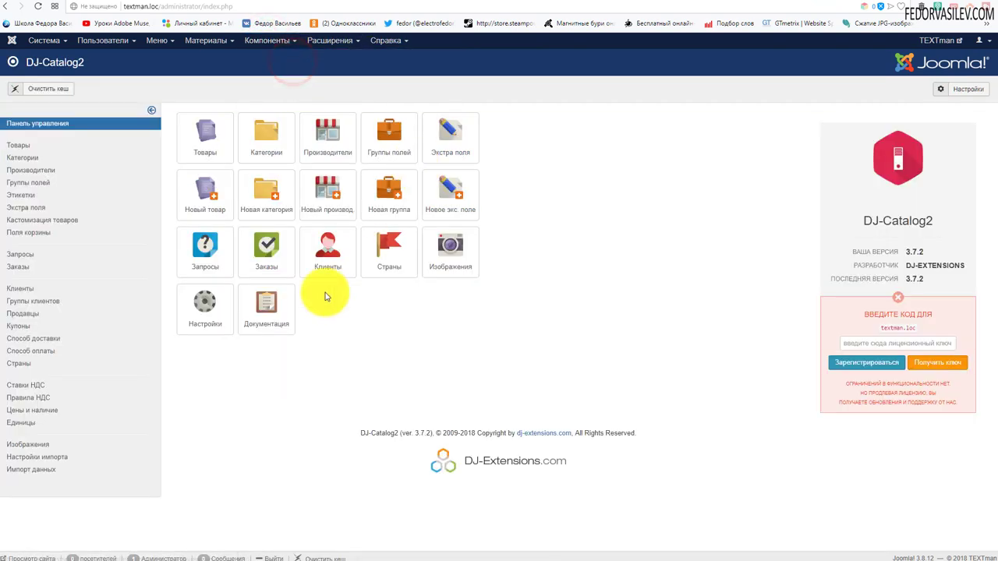
pyautogui.click(205, 306)
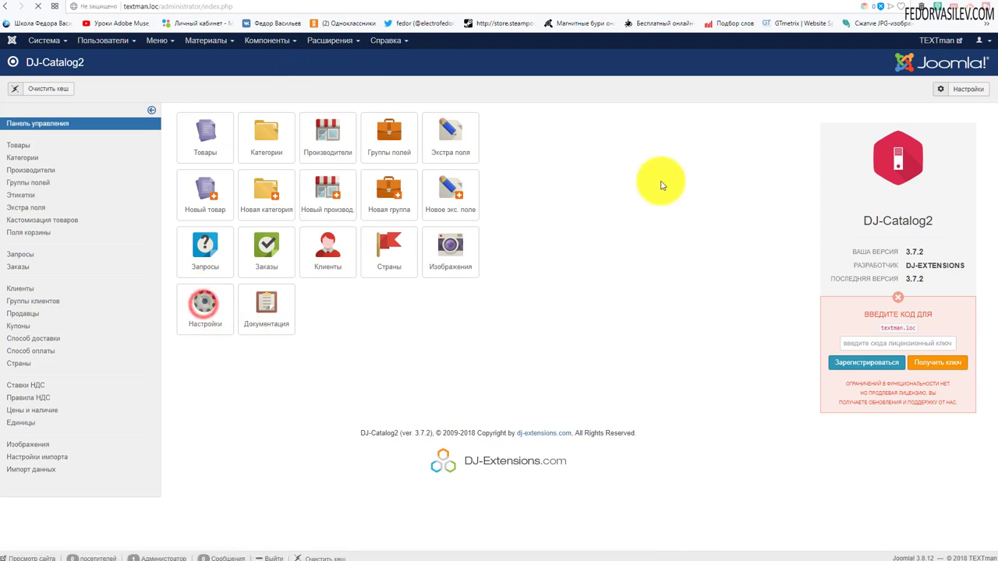
pyautogui.click(272, 129)
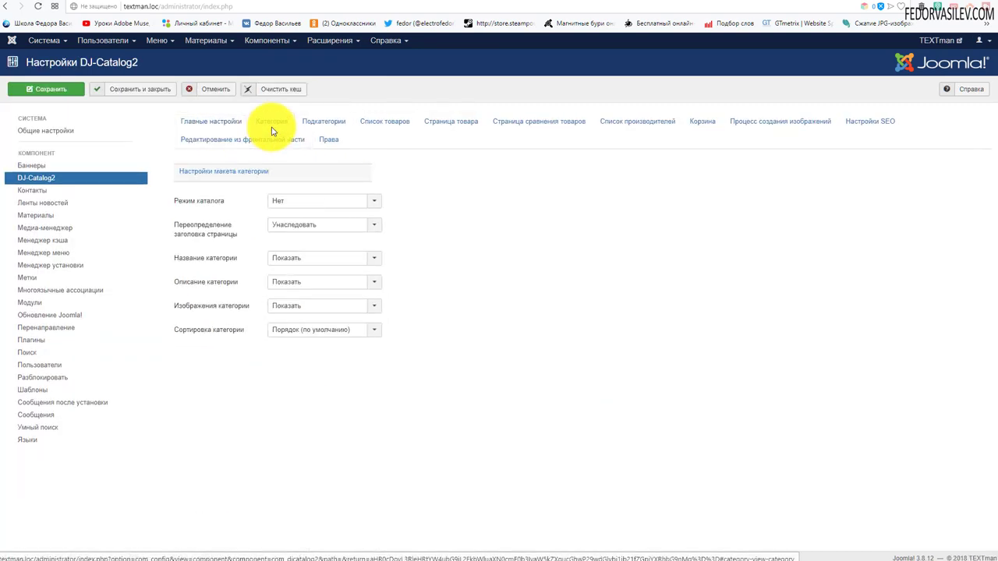
# - Set the category layout's Режим каталога option to Да and save the DJ-Catalog2 settings
pyautogui.moveTo(181, 207)
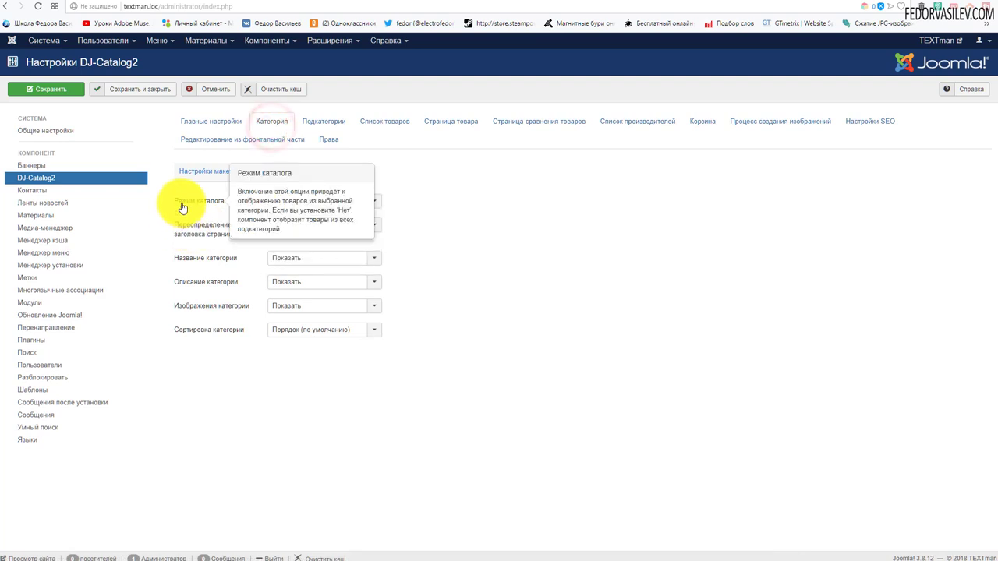
pyautogui.click(286, 212)
pyautogui.click(84, 92)
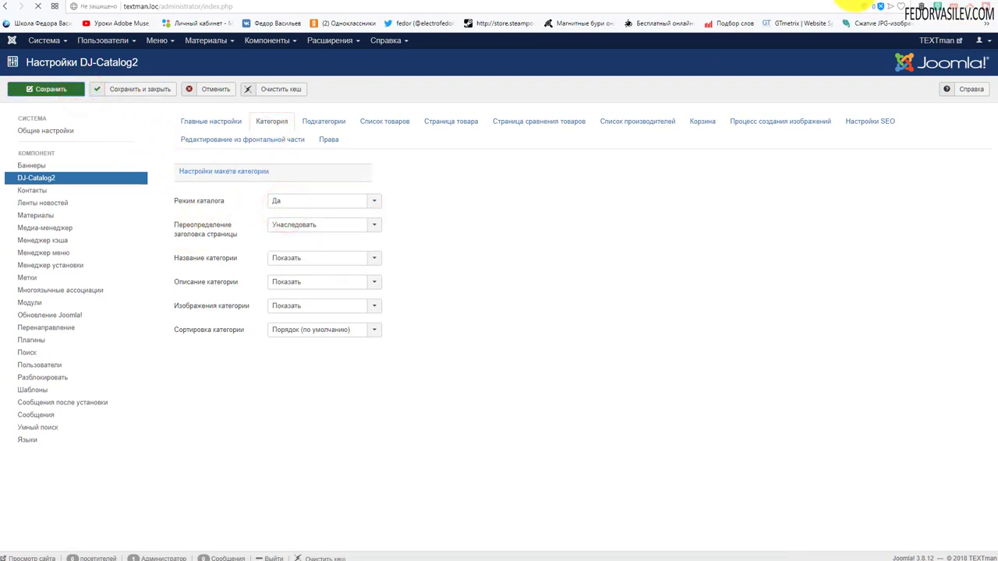
# - Switch to the site's front end, reload the Главная page and check what it displays with catalog mode enabled
pyautogui.hotkey('ctrl', 'Tab')
pyautogui.click(40, 9)
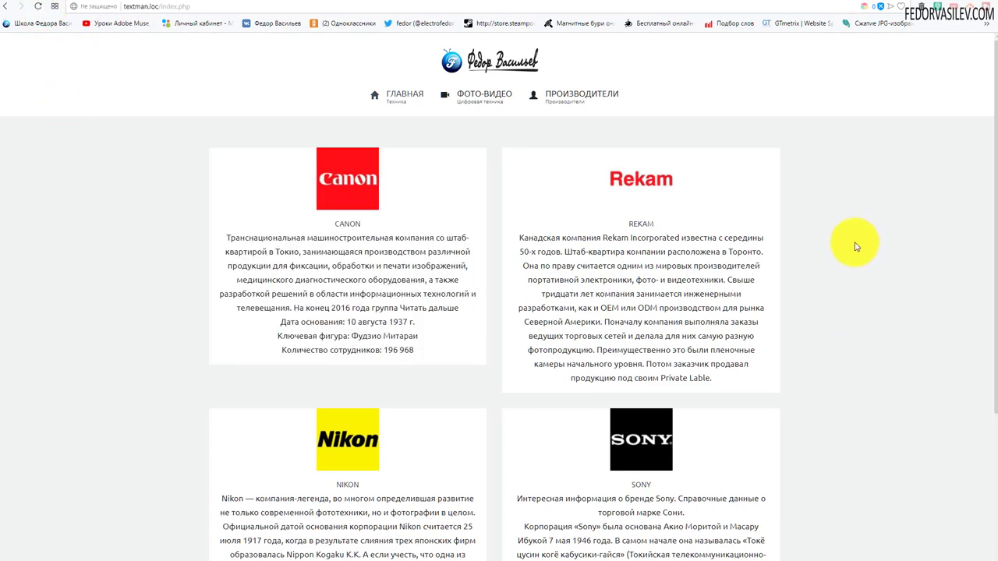
pyautogui.scroll(-3, 852, 243)
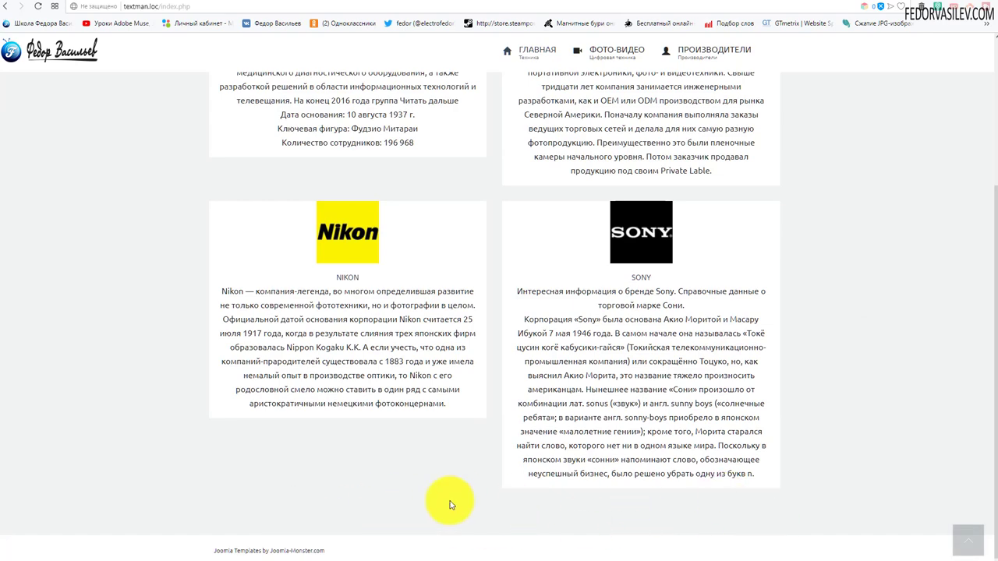
pyautogui.scroll(2, 235, 181)
pyautogui.scroll(-2, 576, 312)
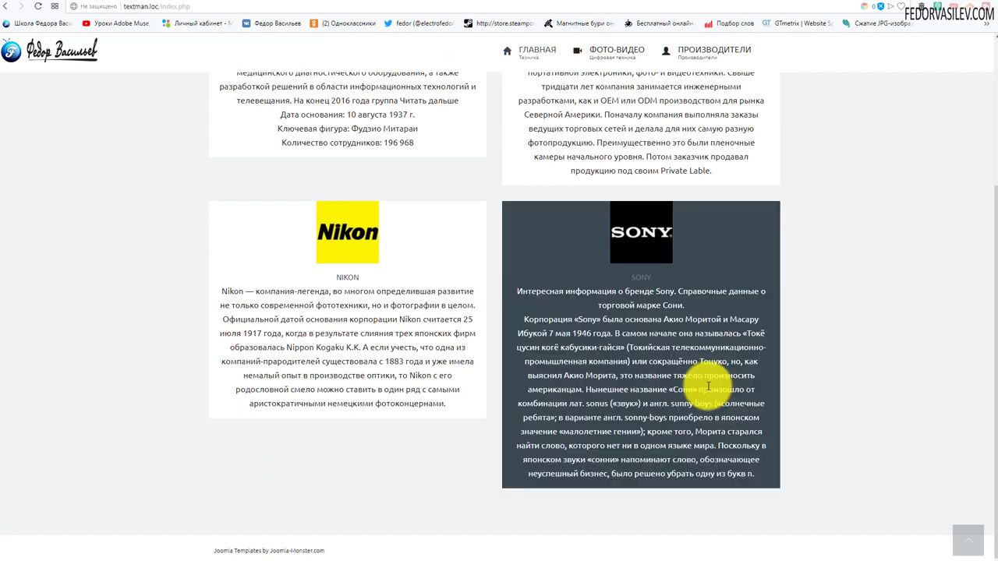
pyautogui.scroll(3, 707, 382)
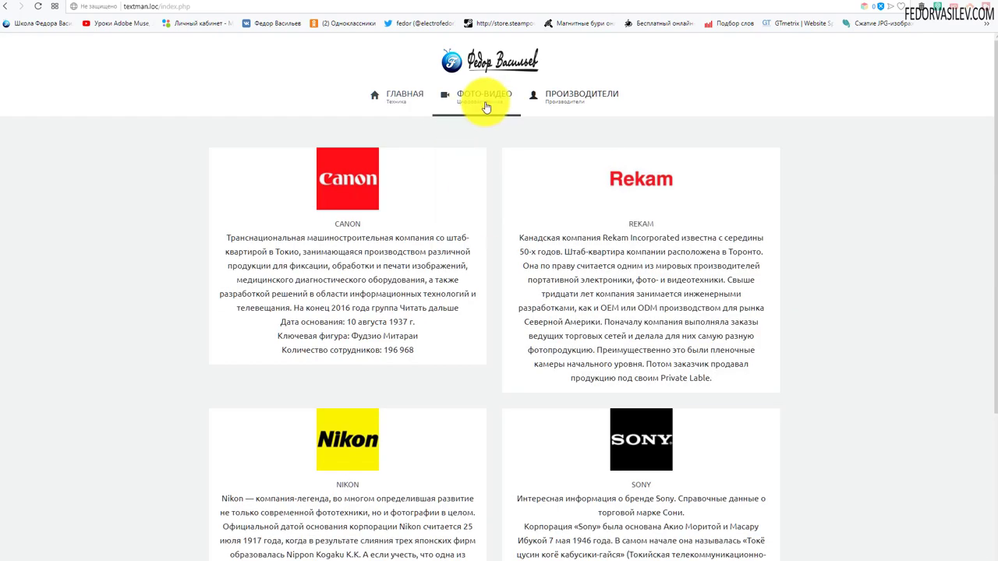
# - Open the Canon page under Фото-Видео, check its description and products, and return to Главная
pyautogui.moveTo(485, 106)
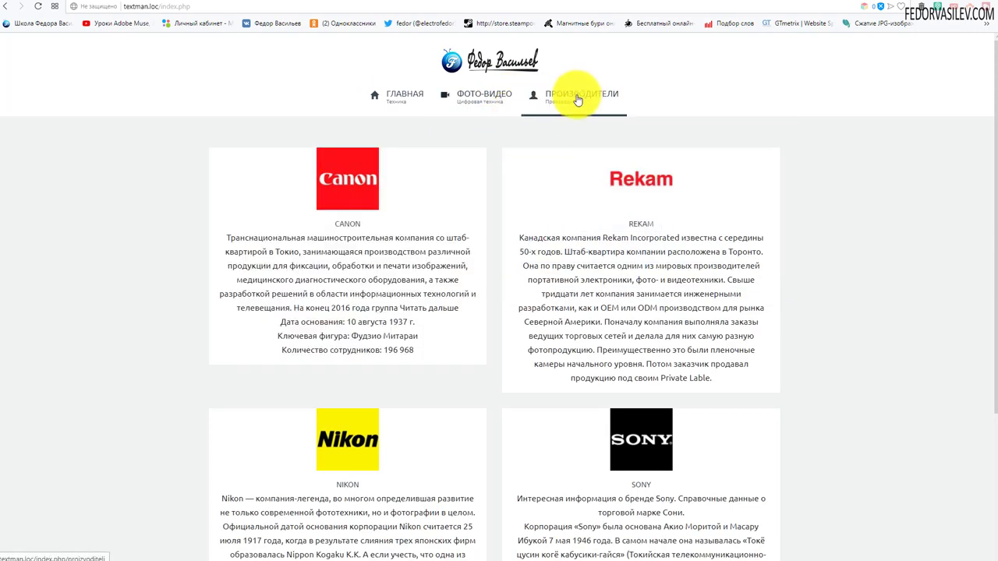
pyautogui.click(468, 163)
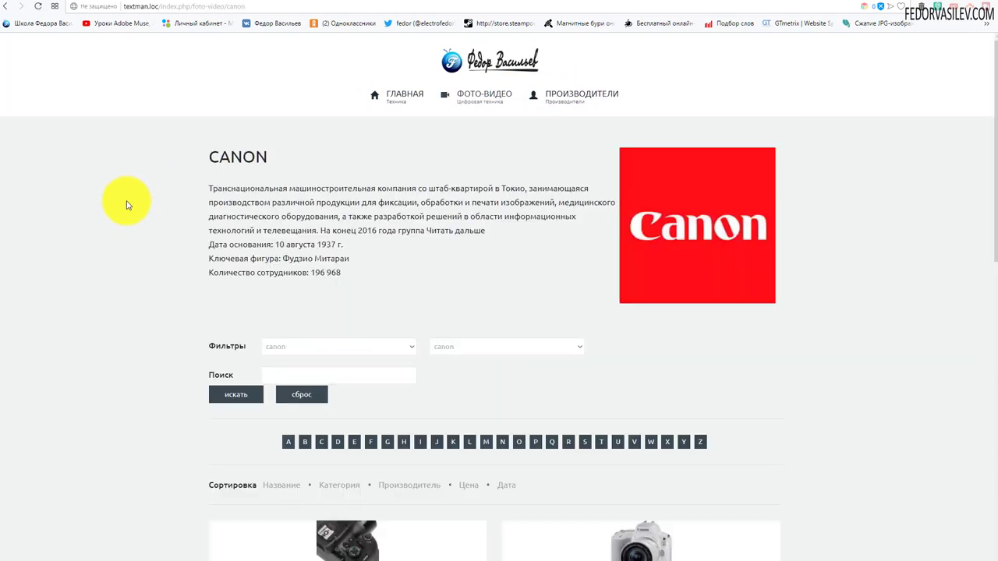
pyautogui.scroll(-5, 425, 385)
pyautogui.scroll(5, 272, 330)
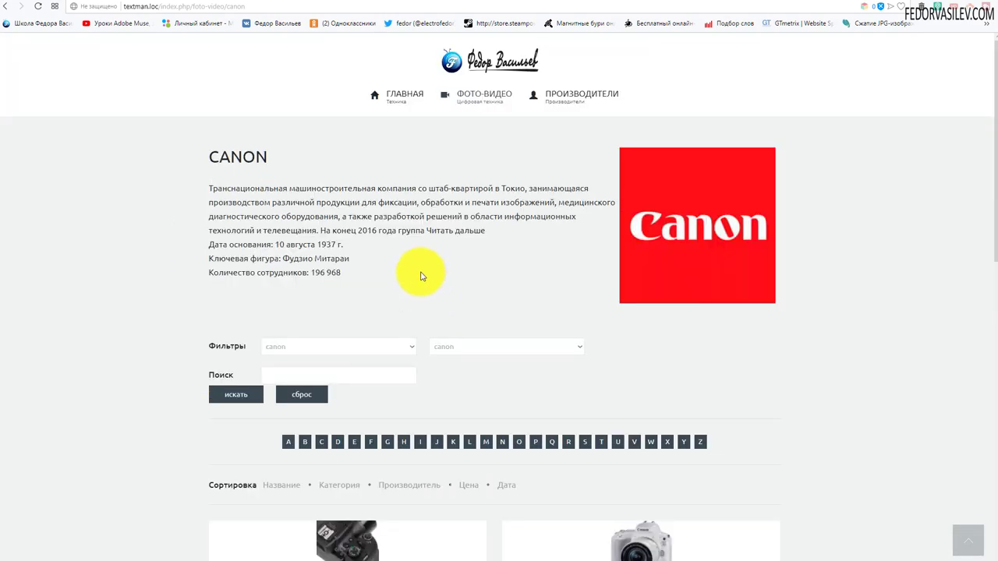
pyautogui.click(400, 99)
# - Open the Sony category from its home page block, look through its products and go back to Главная
pyautogui.scroll(-3, 389, 196)
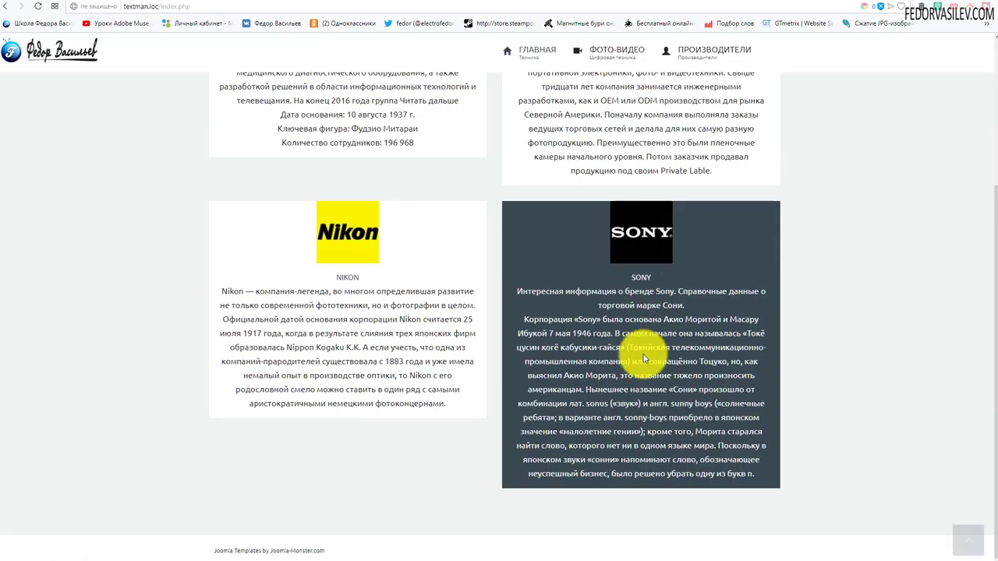
pyautogui.click(636, 236)
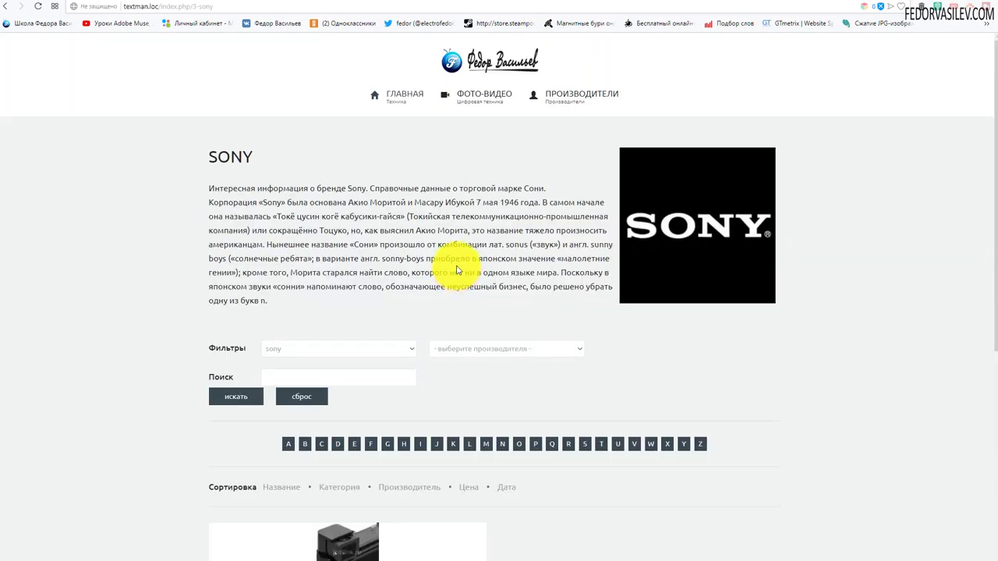
pyautogui.scroll(-5, 457, 267)
pyautogui.scroll(5, 416, 207)
pyautogui.click(392, 89)
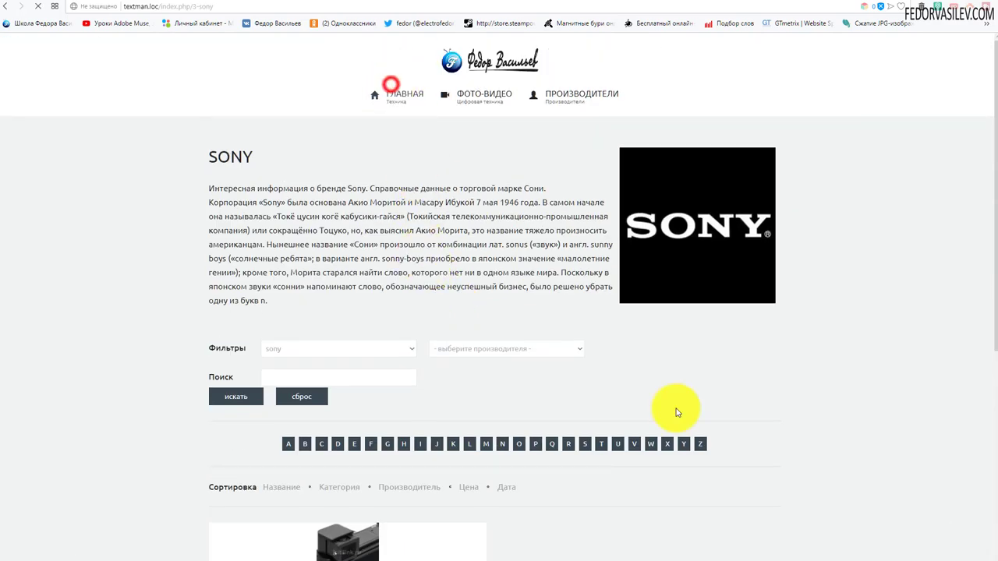
# - Examine the layout of the Canon, Rekam, Nikon and Sony category blocks on the home page
pyautogui.click(289, 241)
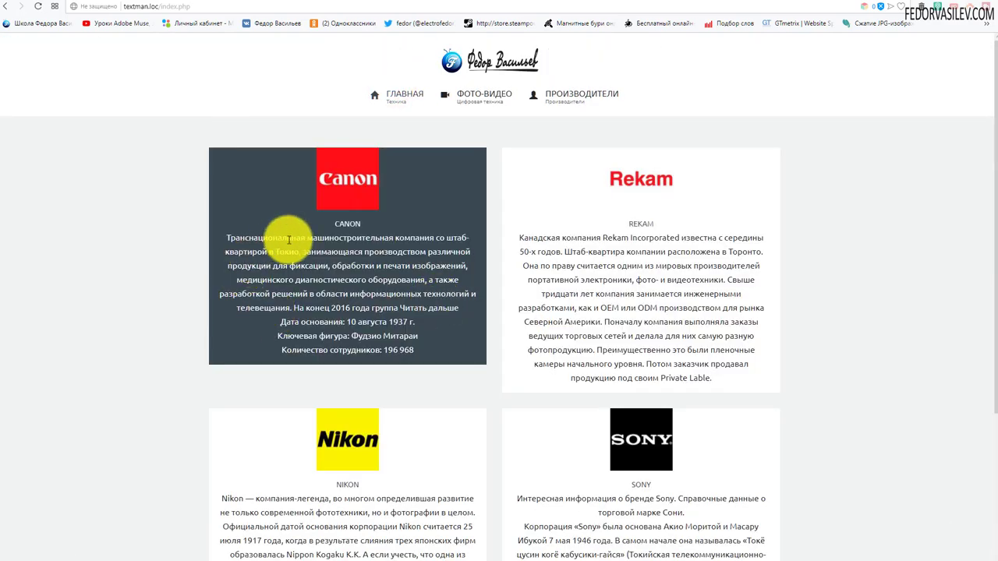
pyautogui.scroll(-4, 290, 238)
pyautogui.scroll(4, 790, 463)
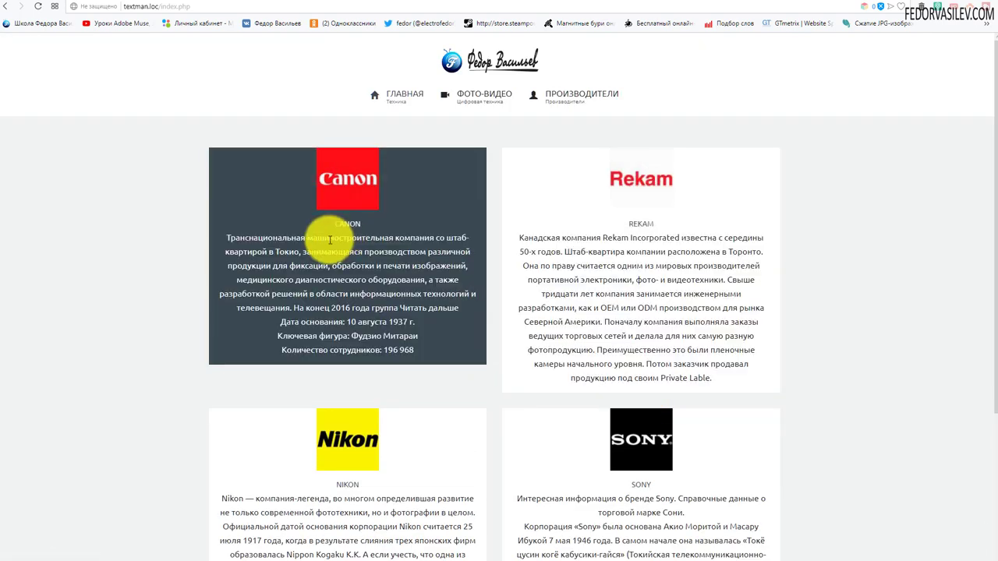
pyautogui.scroll(-2, 329, 239)
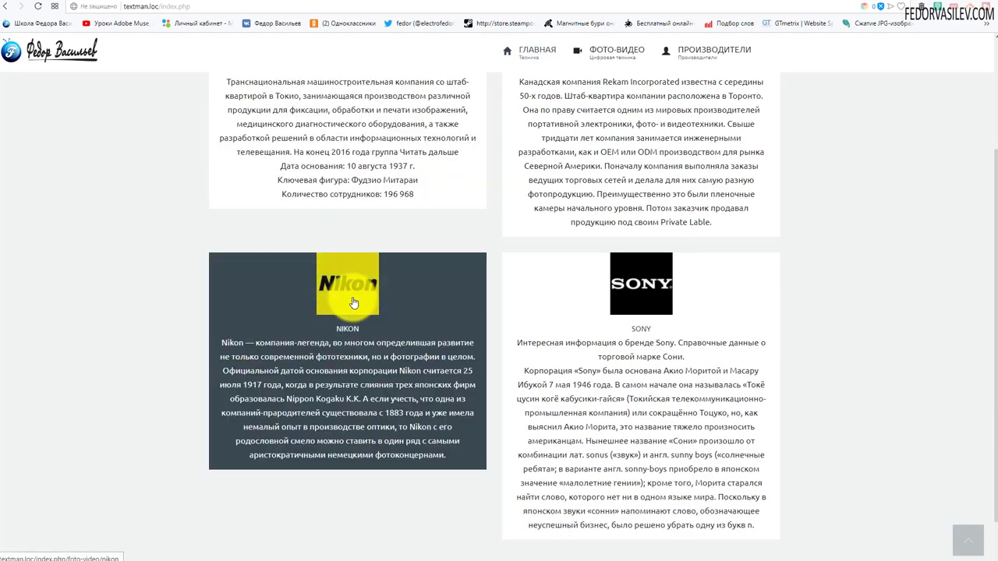
pyautogui.scroll(2, 352, 303)
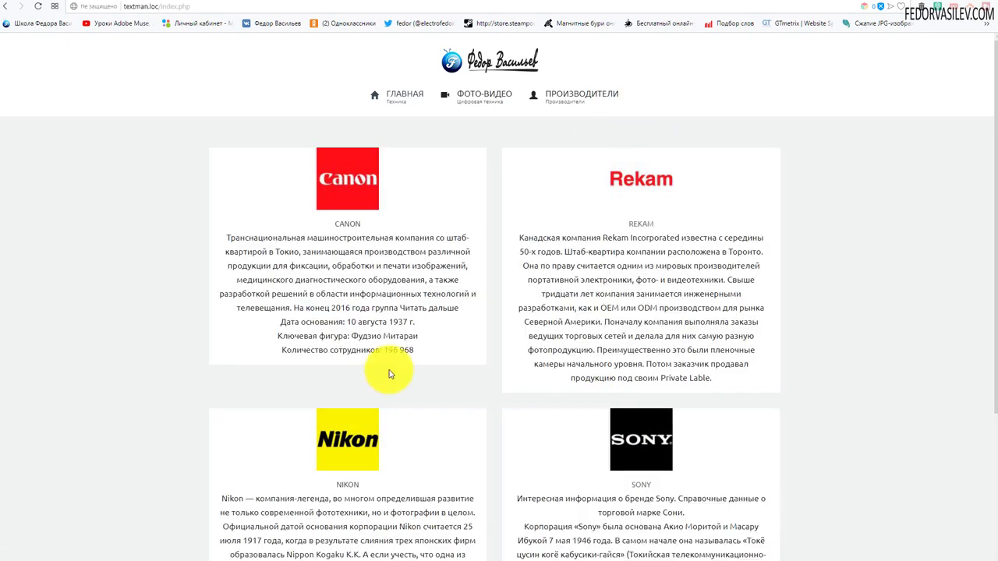
pyautogui.scroll(-3, 579, 390)
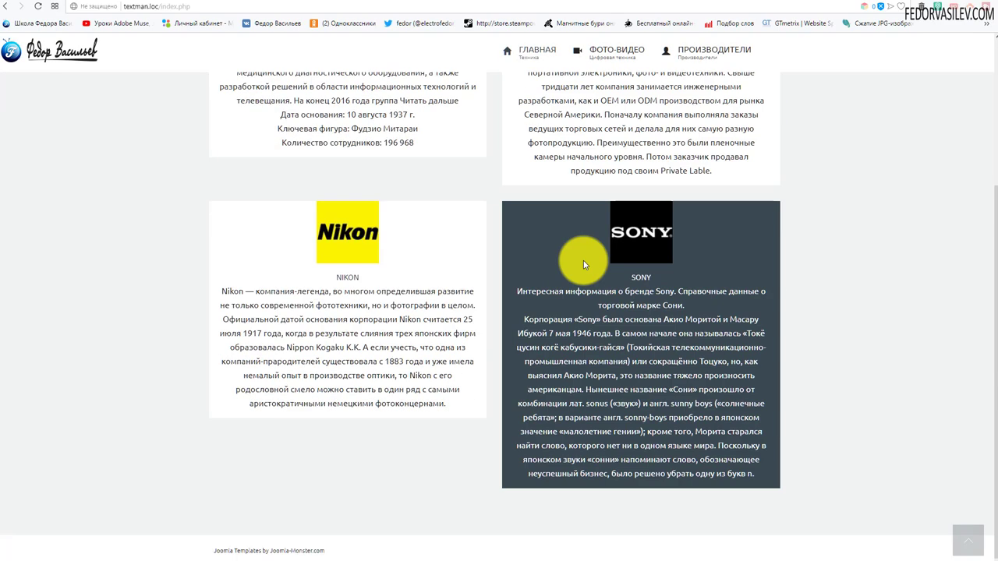
pyautogui.scroll(3, 323, 356)
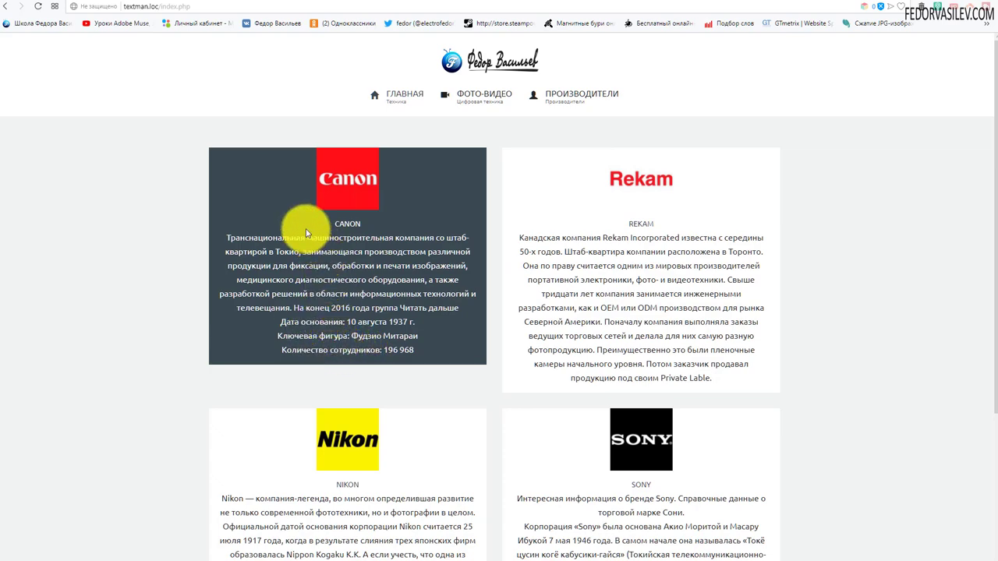
pyautogui.scroll(-3, 308, 232)
pyautogui.scroll(3, 280, 226)
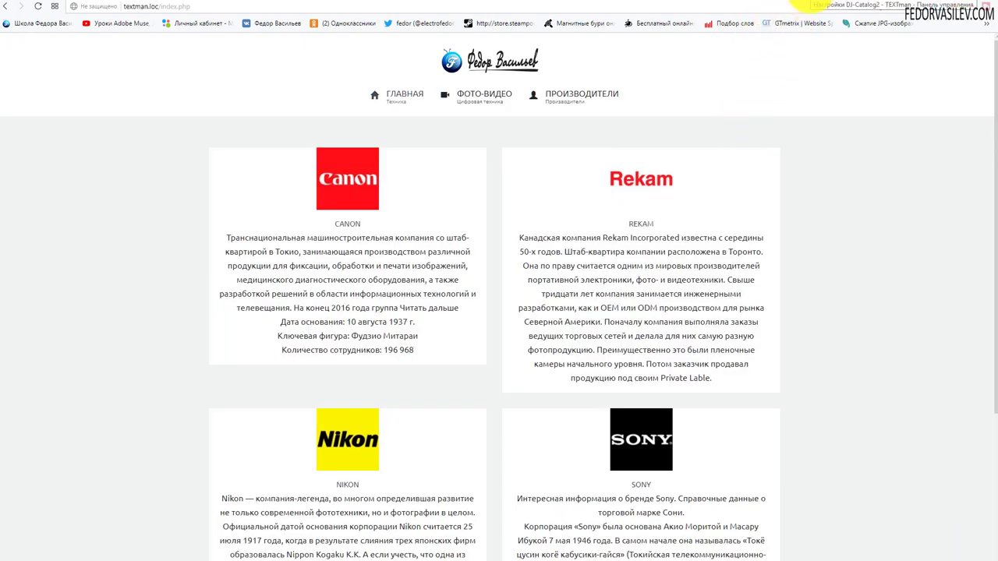
# - Set the subcategory layout's Колонки option to 3 in the DJ-Catalog2 Подкатегории settings and save them
pyautogui.click(810, 5)
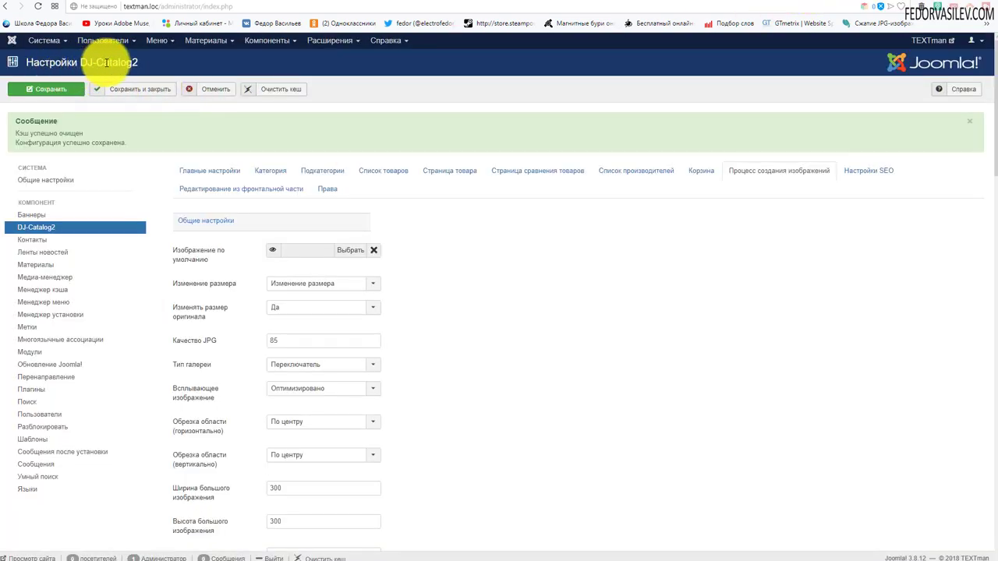
pyautogui.click(318, 173)
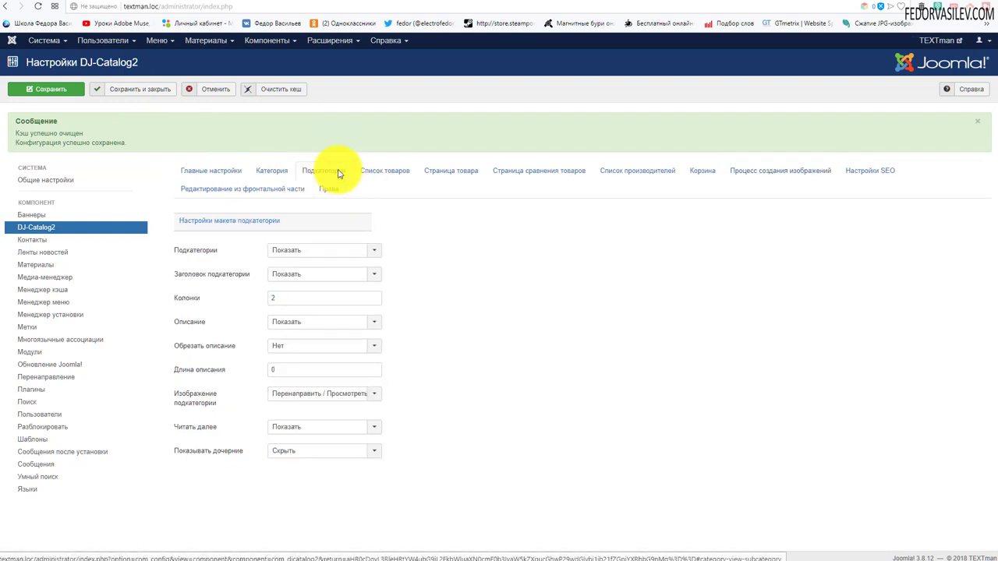
pyautogui.click(836, 5)
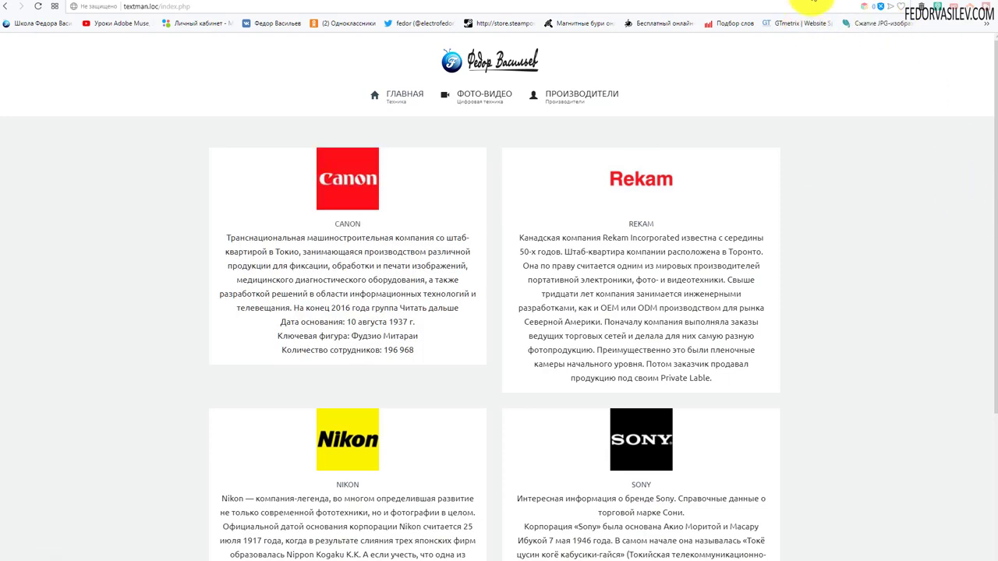
pyautogui.click(811, 6)
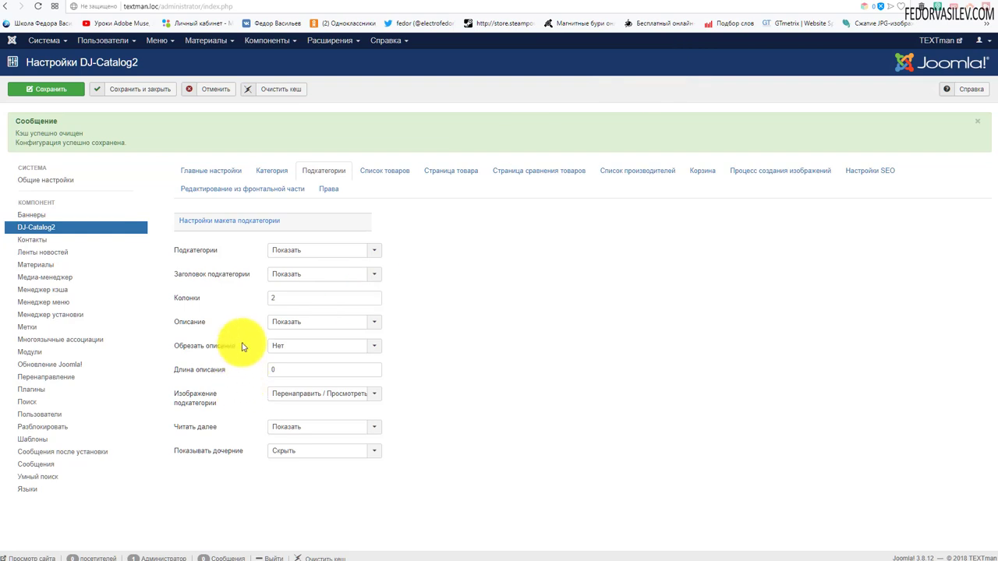
pyautogui.doubleClick(281, 297)
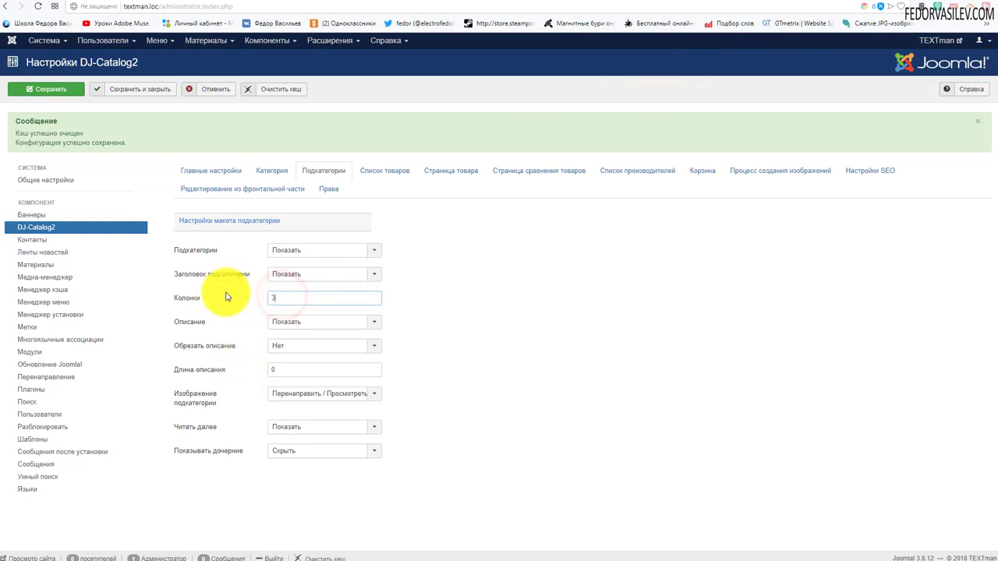
# - Return to the site's home page and check the column arrangement of its category blocks
pyautogui.click(842, 4)
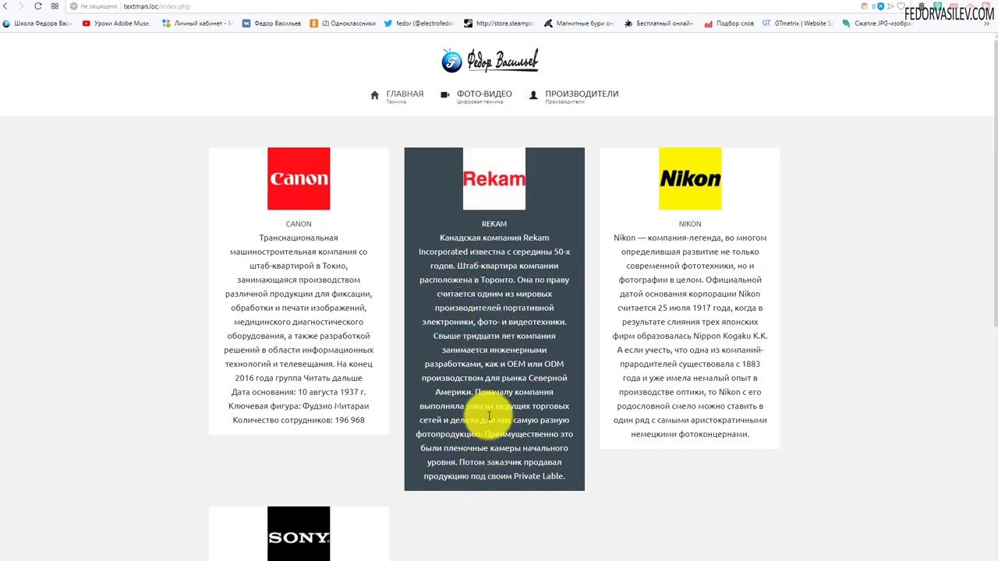
pyautogui.scroll(-3, 474, 362)
pyautogui.scroll(-2, 472, 359)
pyautogui.scroll(5, 460, 311)
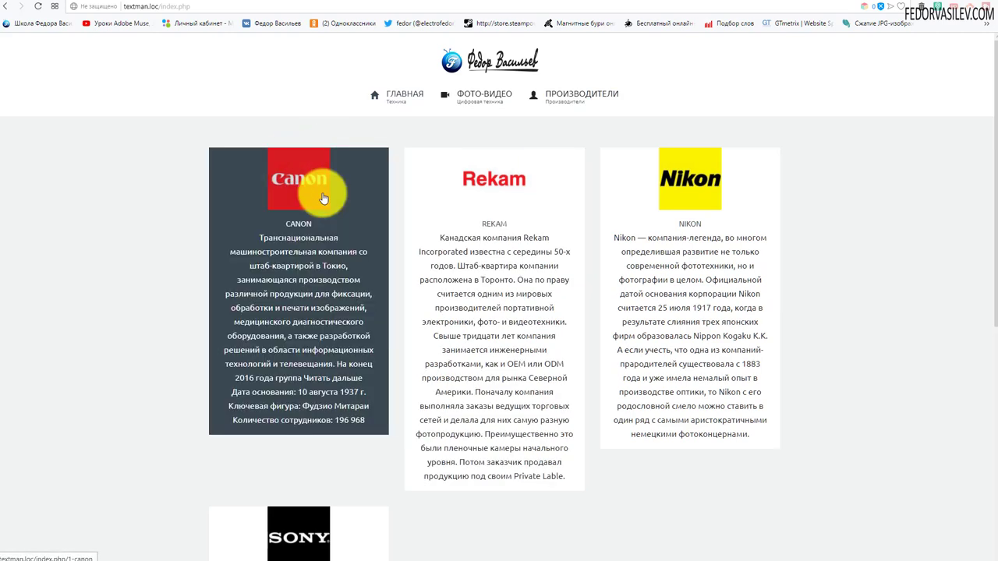
# - Inspect the Canon logo's element code on the home page to check its image size, and close the inspector
pyautogui.rightClick(289, 165)
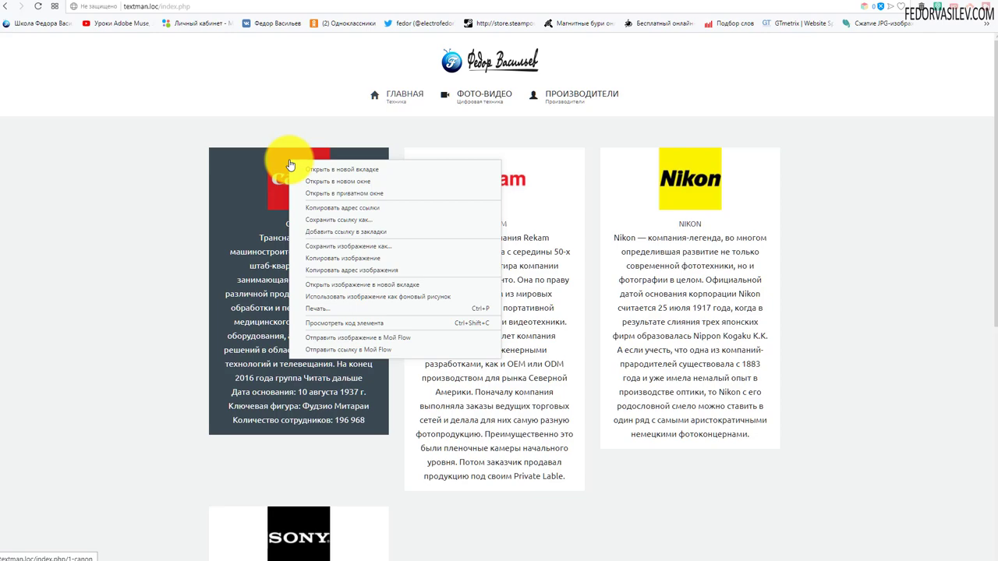
pyautogui.click(344, 324)
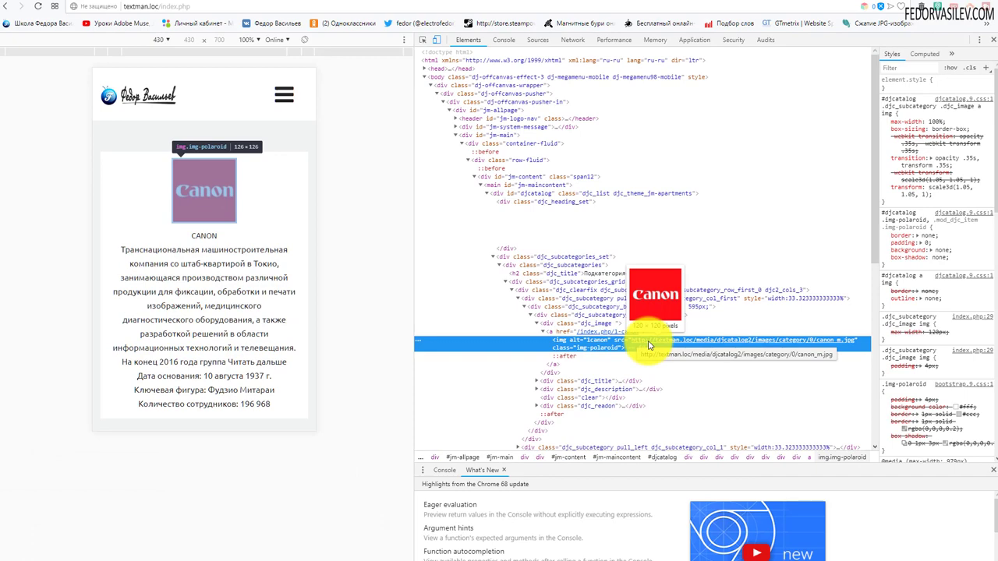
pyautogui.click(991, 39)
# - Return to the DJ-Catalog2 settings and examine the medium image width and height under Процесс создания изображений
pyautogui.click(863, 2)
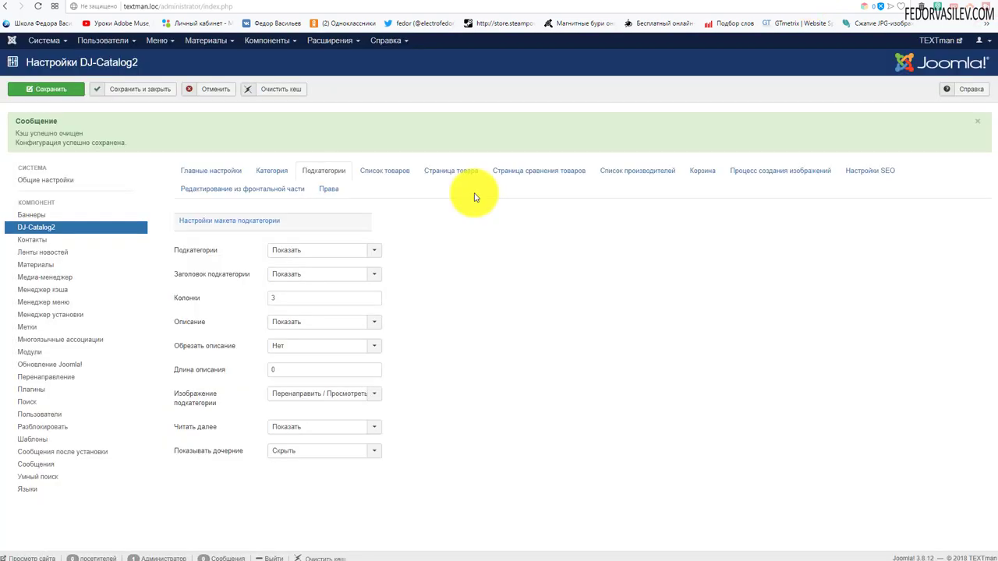
pyautogui.doubleClick(284, 300)
pyautogui.click(473, 282)
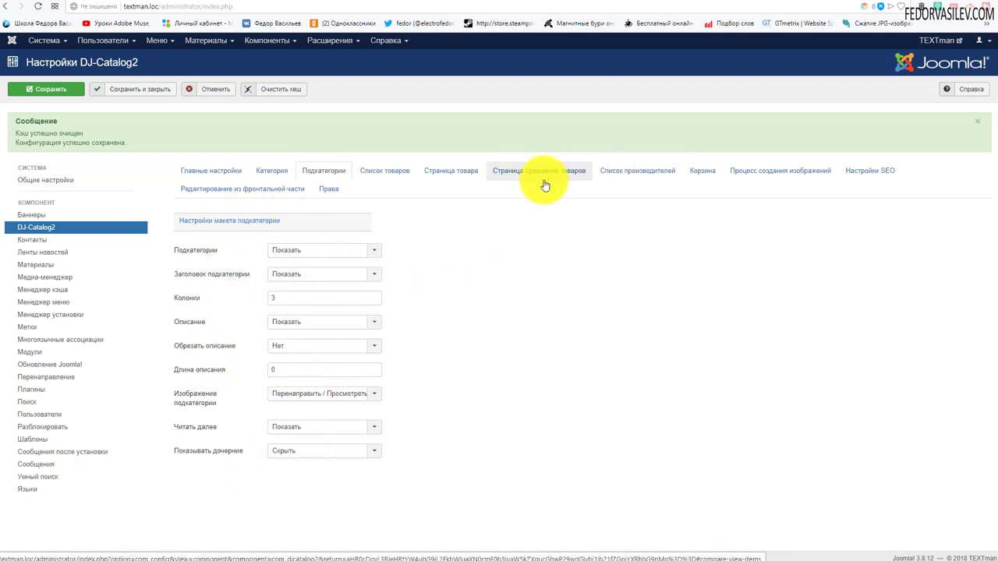
pyautogui.click(789, 175)
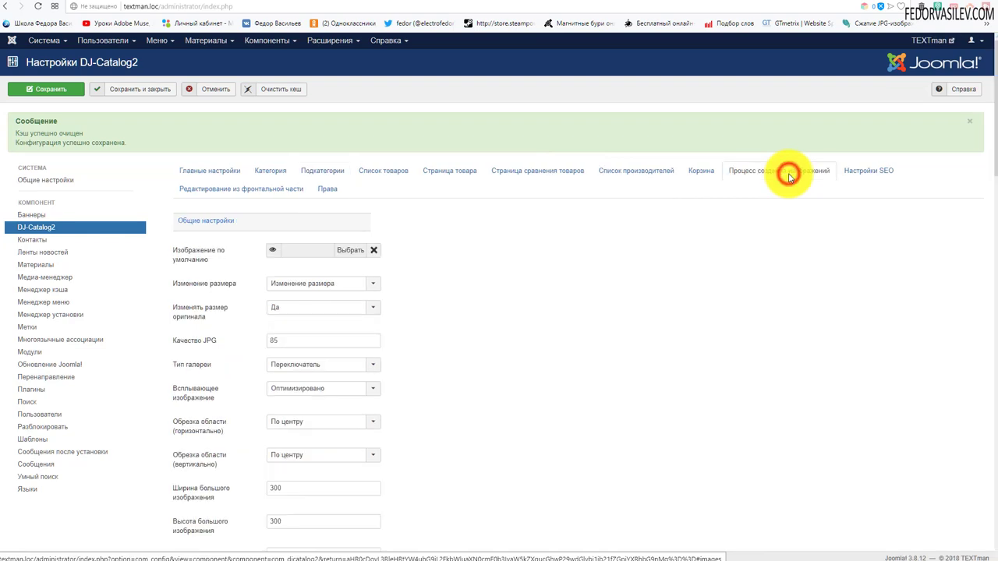
pyautogui.scroll(-3, 508, 258)
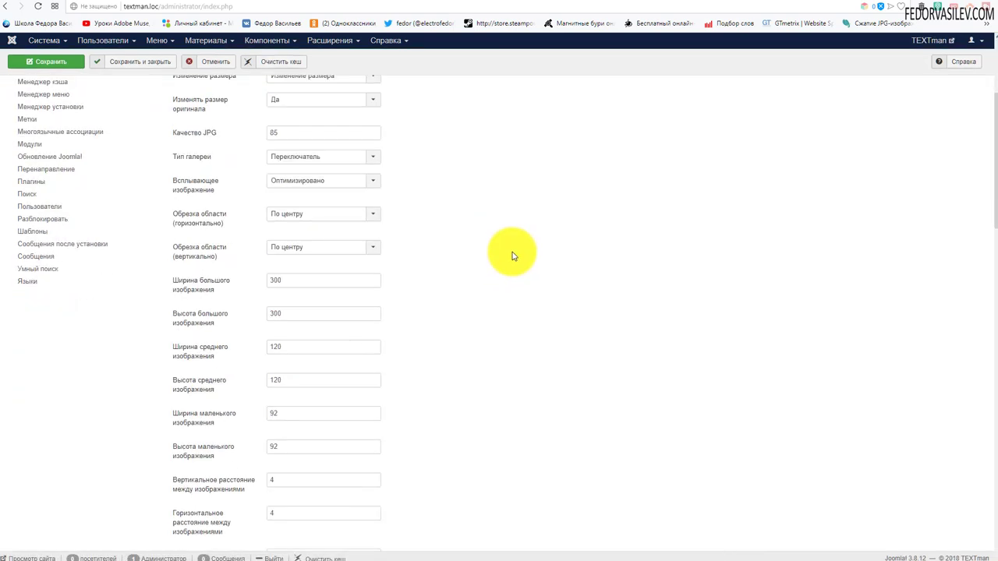
pyautogui.doubleClick(283, 347)
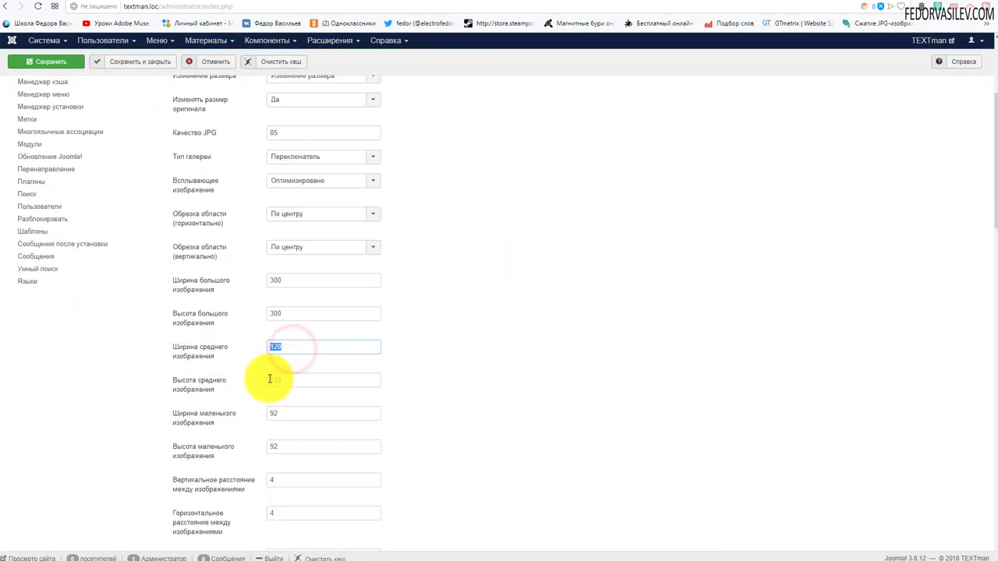
pyautogui.click(280, 380)
# - Examine the category image size fields under Настройки изображения категории, and compare them with the category images on the site's home page
pyautogui.scroll(-2, 486, 270)
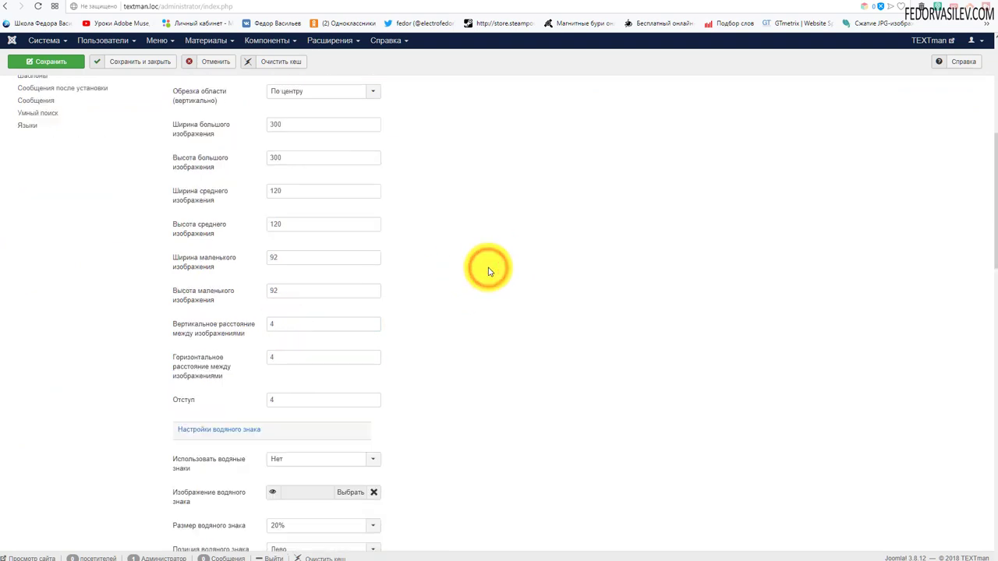
pyautogui.scroll(-3, 488, 271)
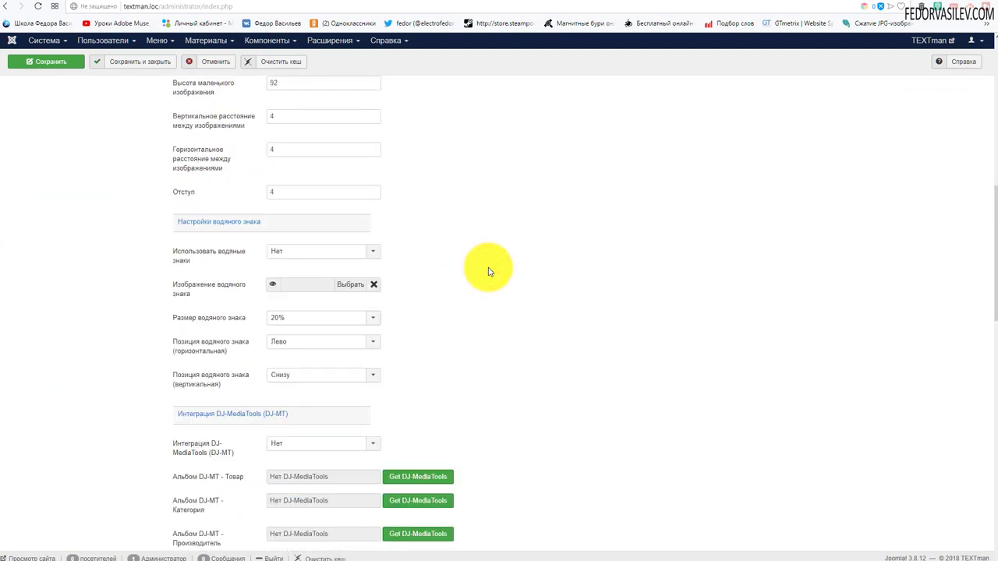
pyautogui.scroll(-5, 488, 271)
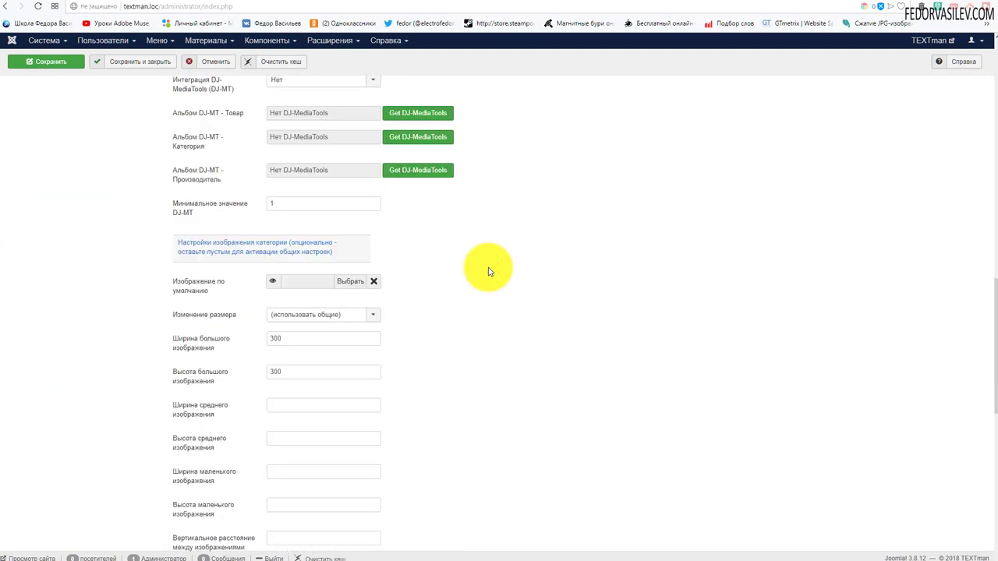
pyautogui.scroll(-3, 489, 271)
pyautogui.scroll(-5, 488, 270)
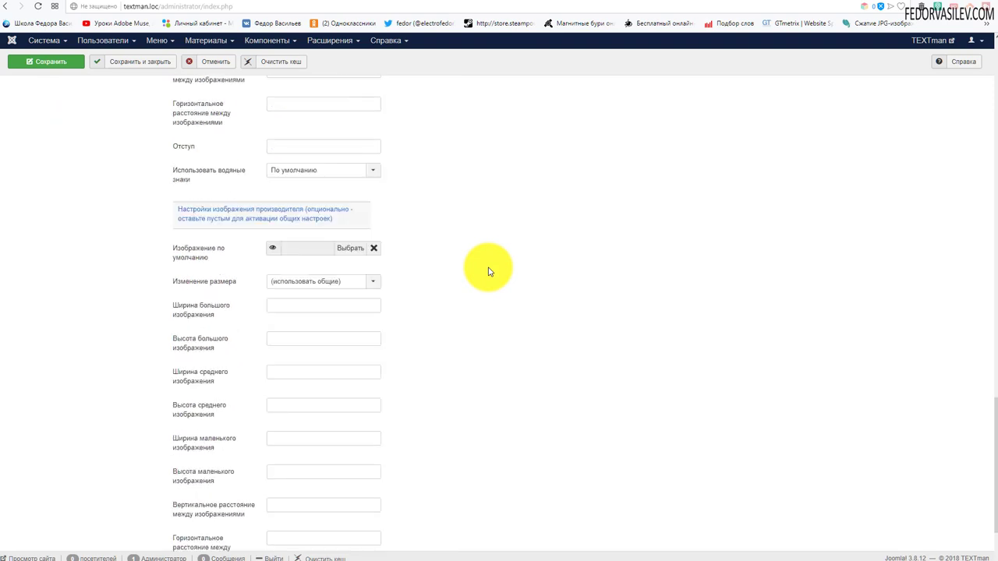
pyautogui.scroll(2, 308, 249)
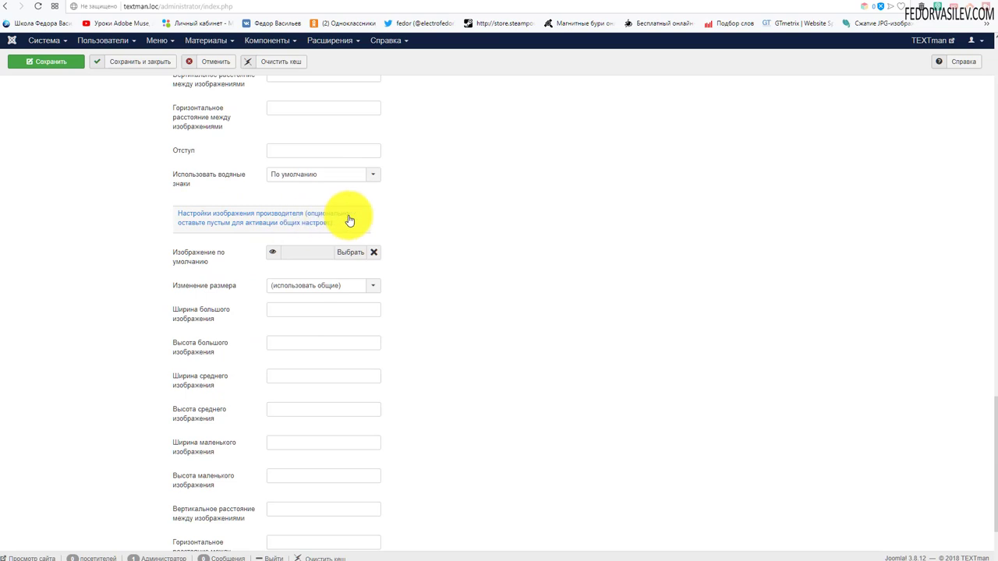
pyautogui.scroll(-2, 285, 434)
pyautogui.scroll(7, 400, 394)
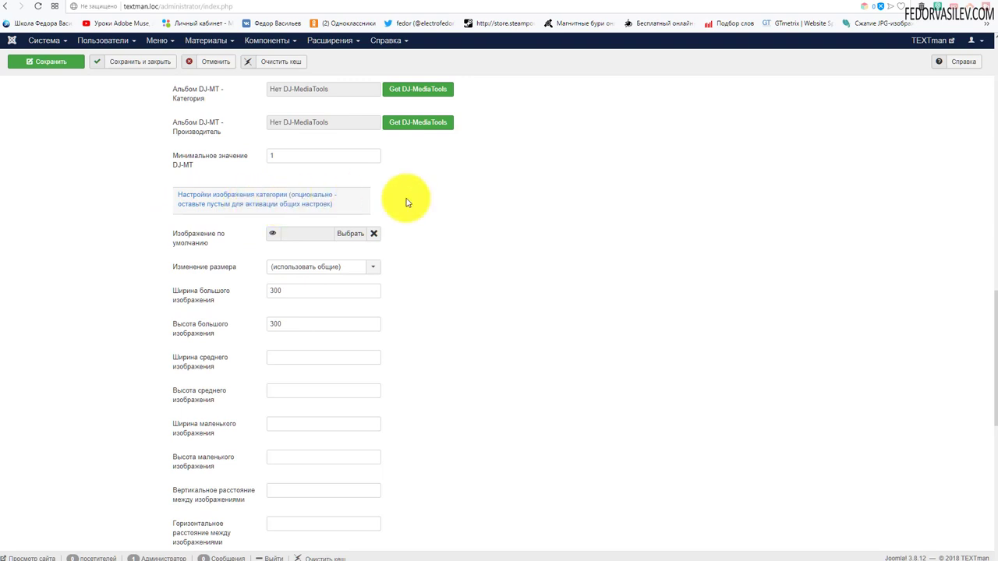
pyautogui.moveTo(196, 367)
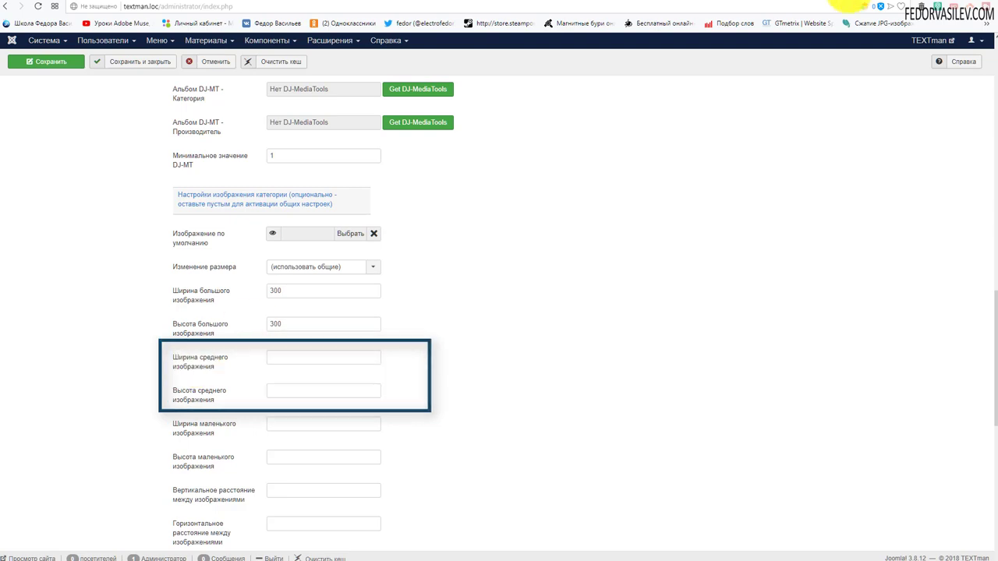
pyautogui.click(834, 2)
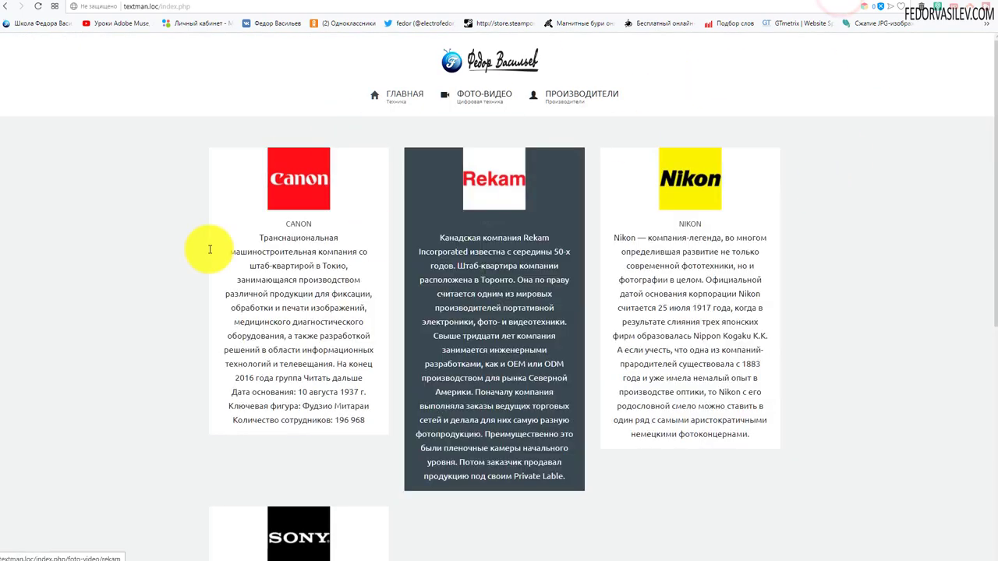
pyautogui.click(806, 1)
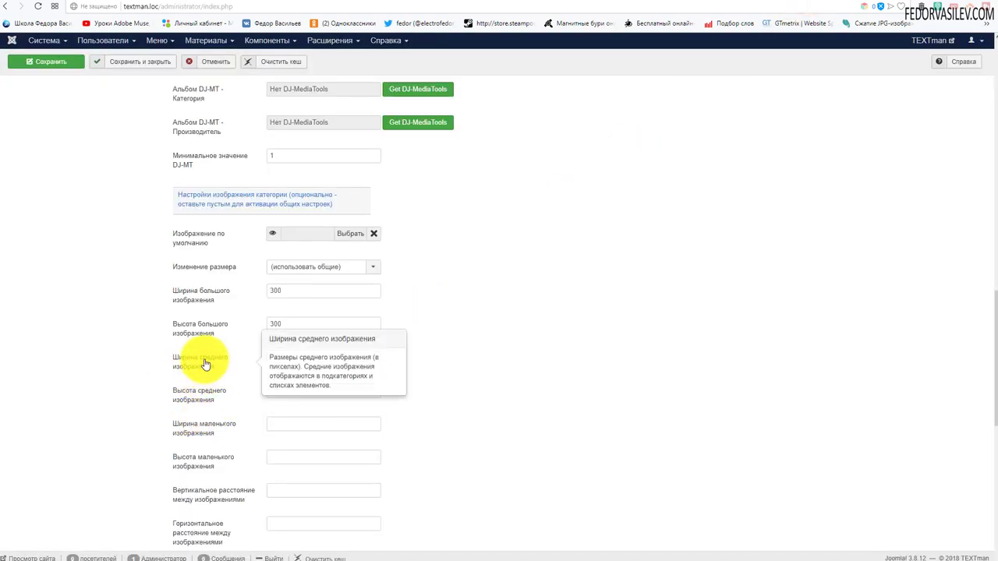
# - Set the category images' Ширина среднего изображения and Высота среднего изображения to 300 each and save the settings
pyautogui.click(281, 361)
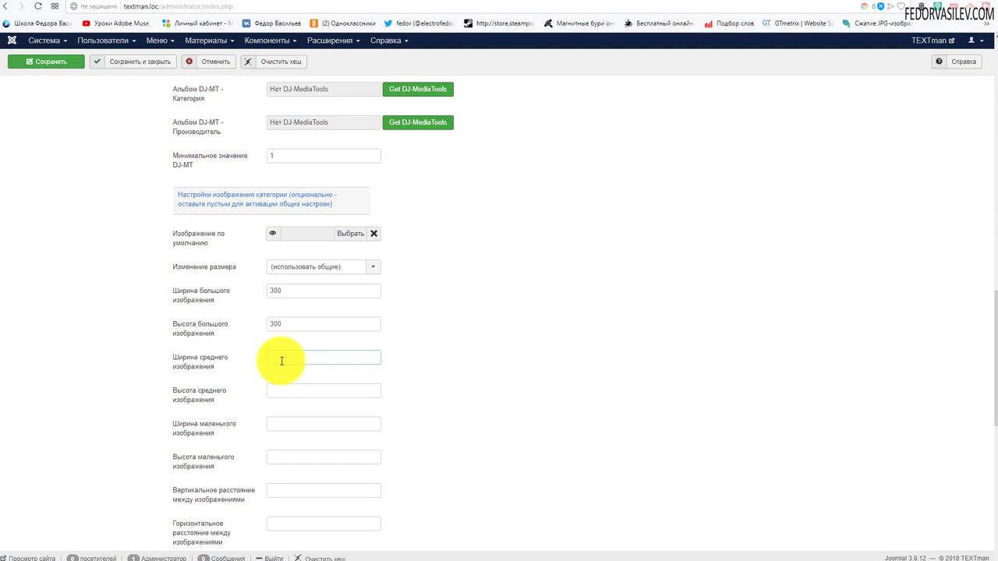
pyautogui.write('300')
pyautogui.click(306, 389)
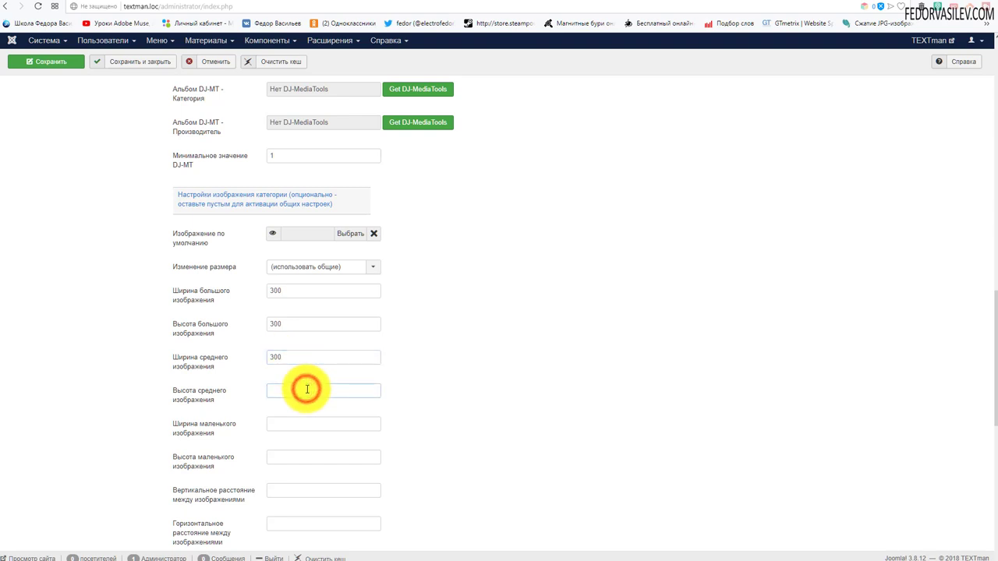
pyautogui.write('300')
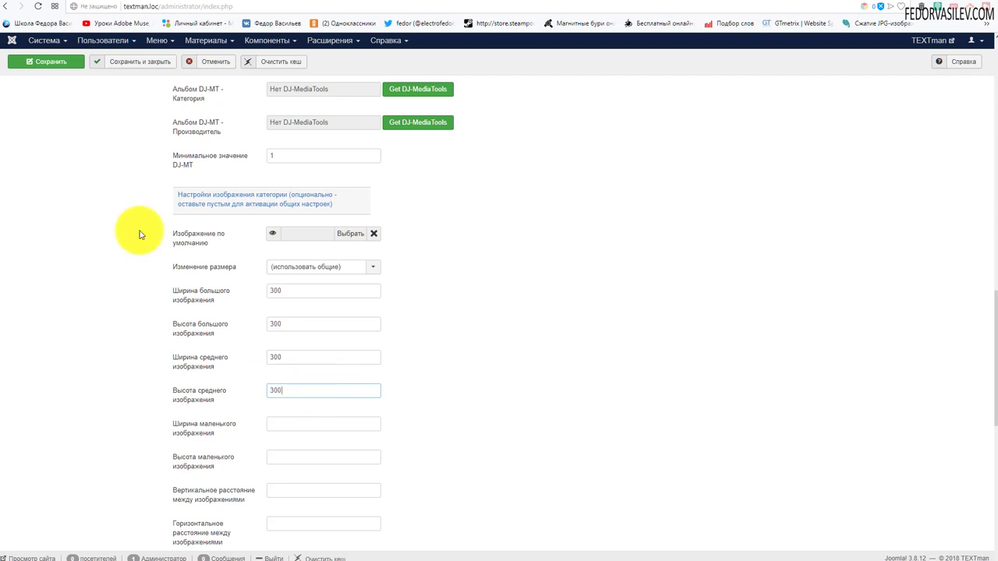
pyautogui.click(55, 61)
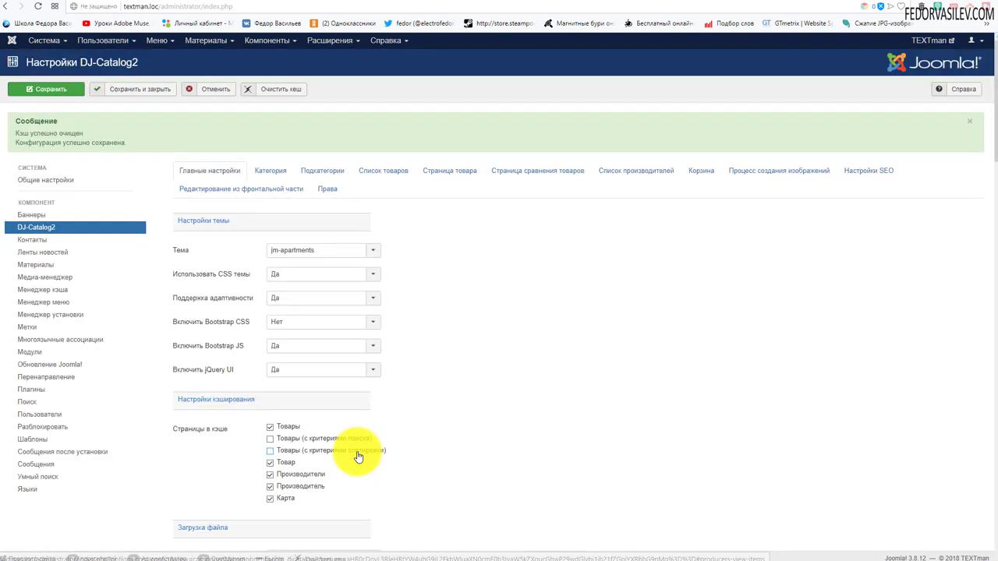
# - Reload the site's home page without cached content and check the size of the category images
pyautogui.click(844, 4)
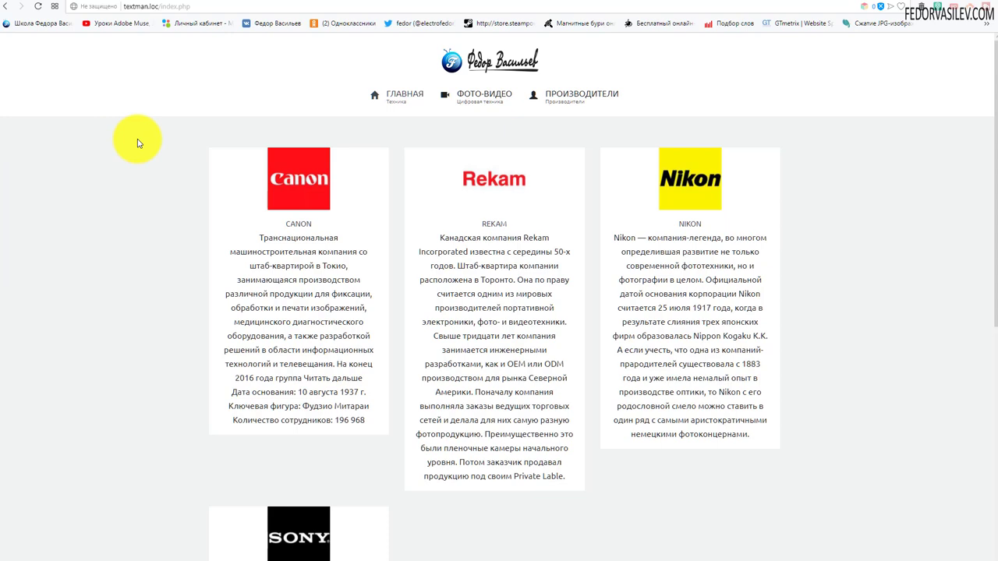
pyautogui.hotkey('ctrl', 'F5')
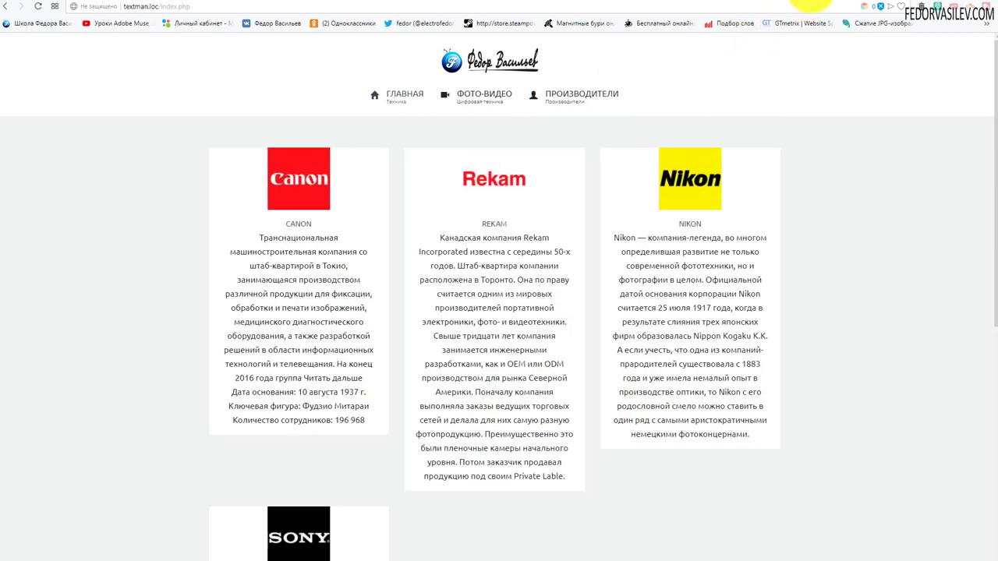
# - Leave the DJ-Catalog2 settings and regenerate the category thumbnails in the component's Изображения section
pyautogui.click(810, 3)
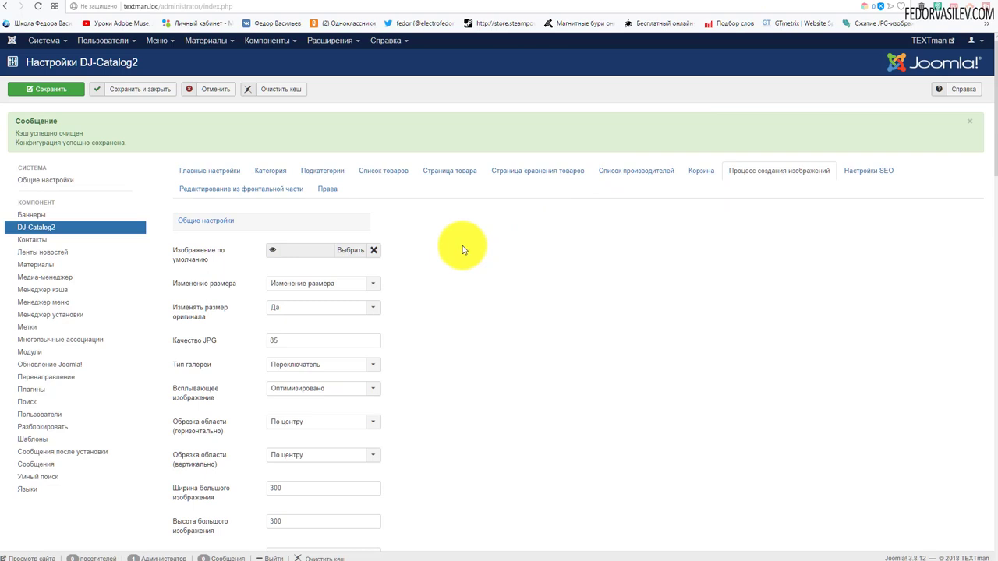
pyautogui.click(209, 89)
pyautogui.click(266, 40)
pyautogui.click(262, 63)
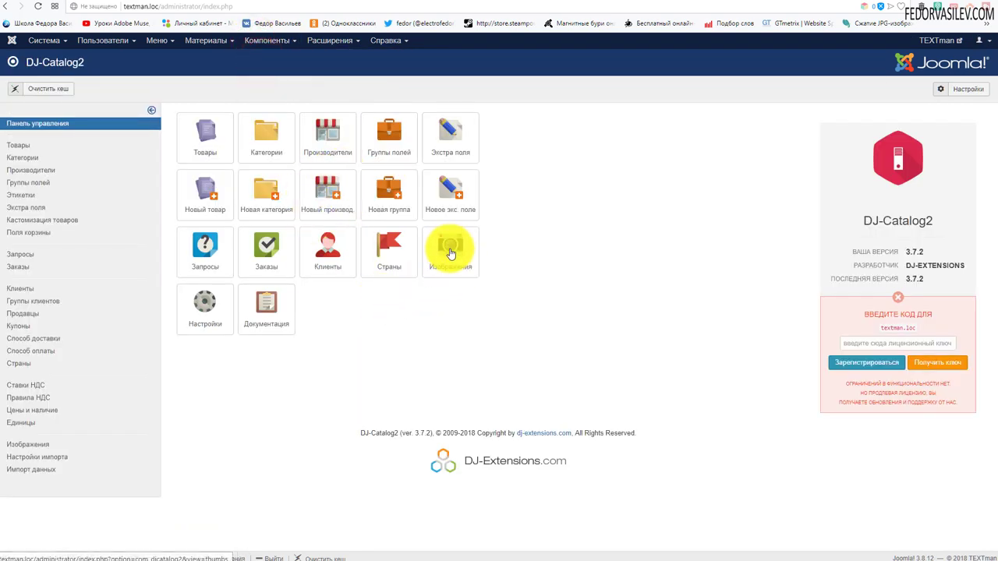
pyautogui.click(451, 252)
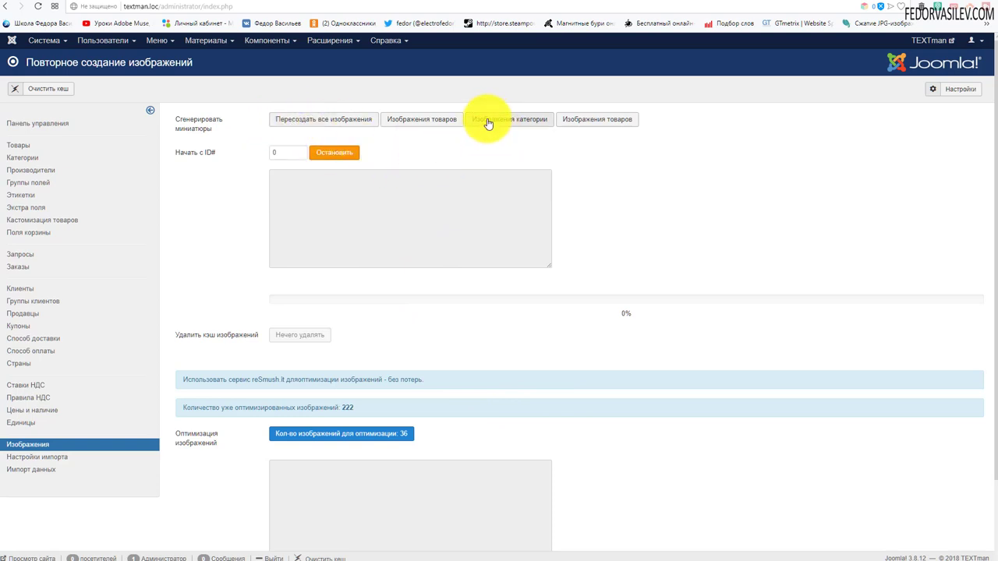
pyautogui.click(515, 121)
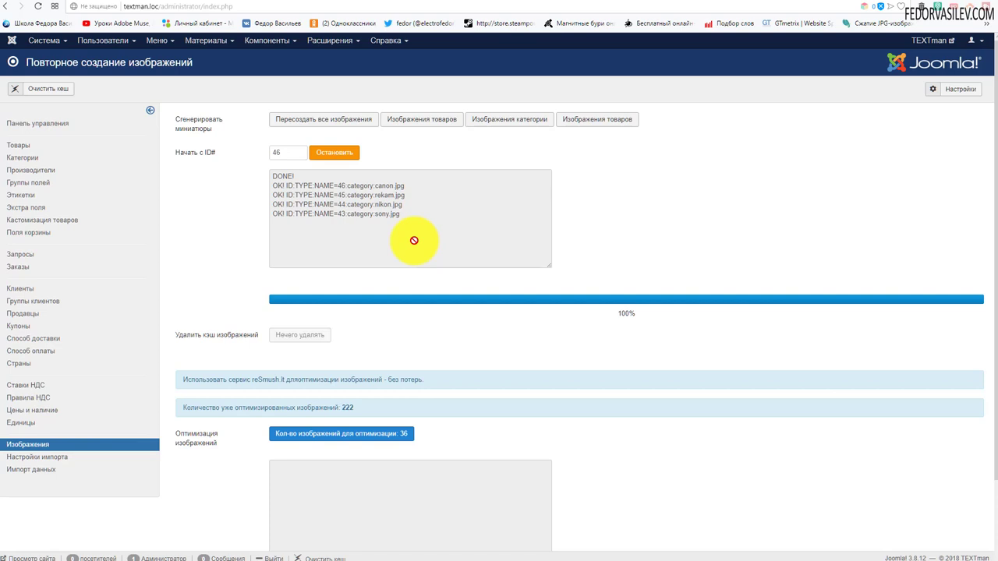
# - Refresh the site's home page and look over the regenerated brand images in the category blocks
pyautogui.click(849, 1)
pyautogui.click(38, 6)
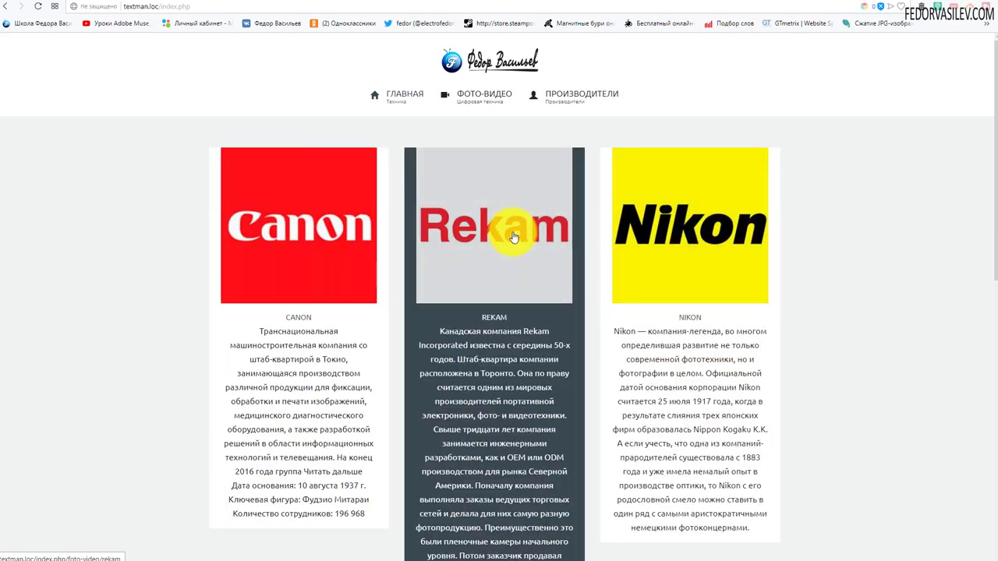
pyautogui.scroll(-2, 515, 226)
pyautogui.scroll(2, 514, 234)
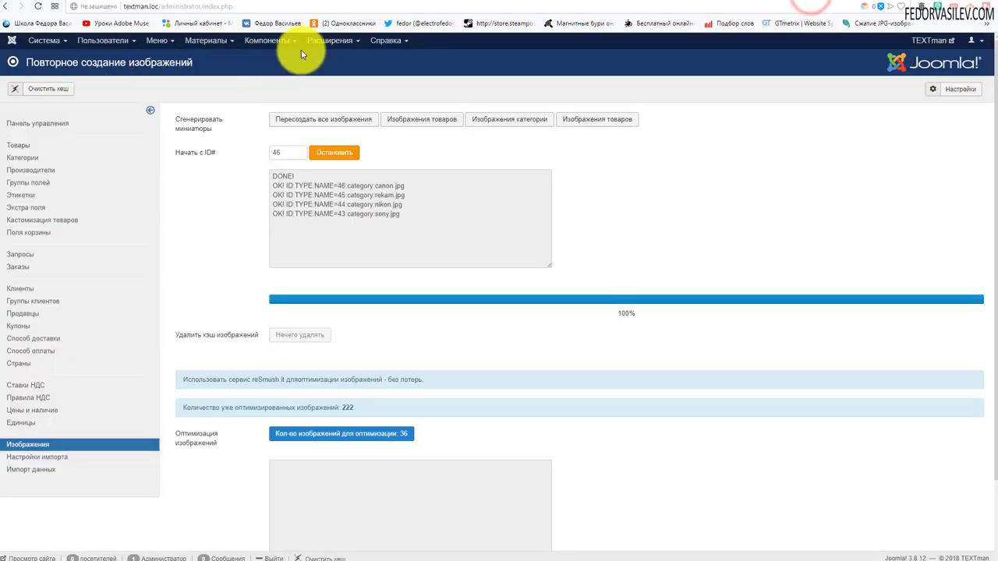
# - Open the Login Form site module and set its position to Left Column [left-column]
pyautogui.click(329, 40)
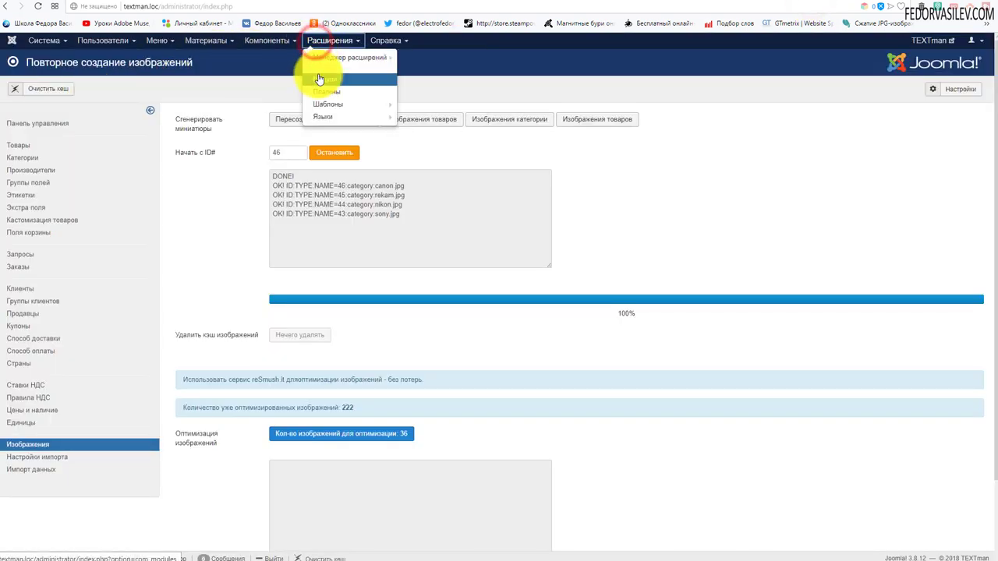
pyautogui.click(319, 80)
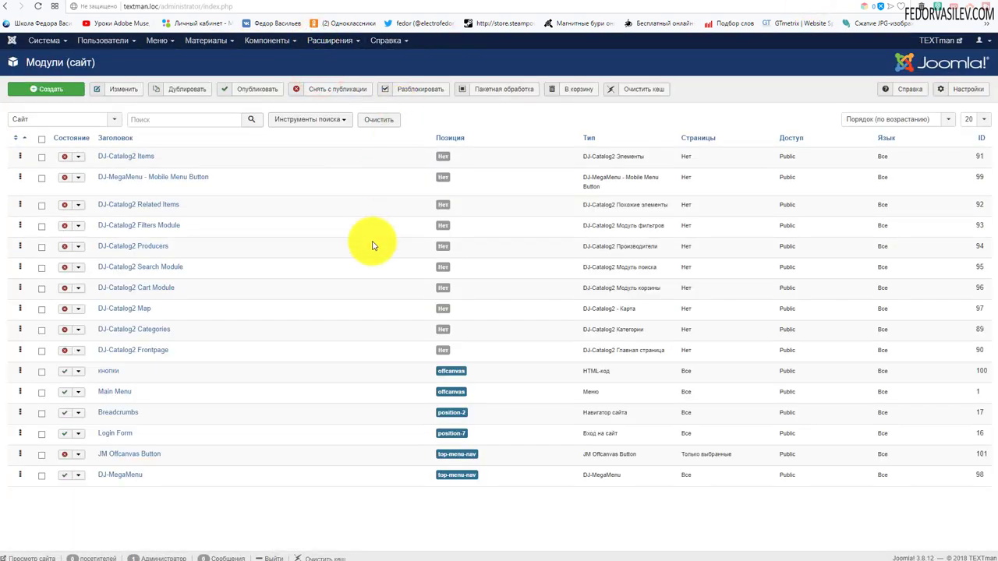
pyautogui.click(108, 435)
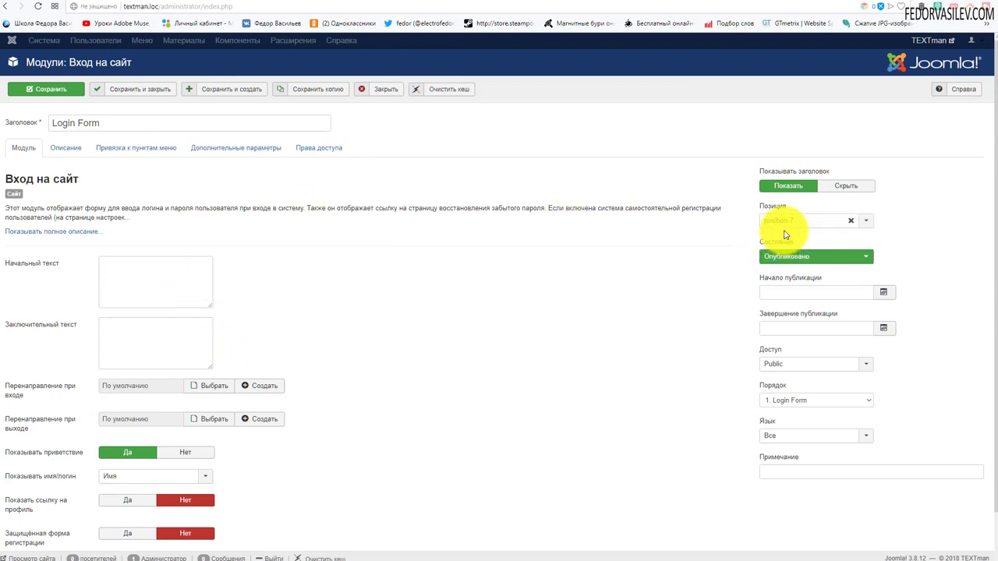
pyautogui.click(866, 222)
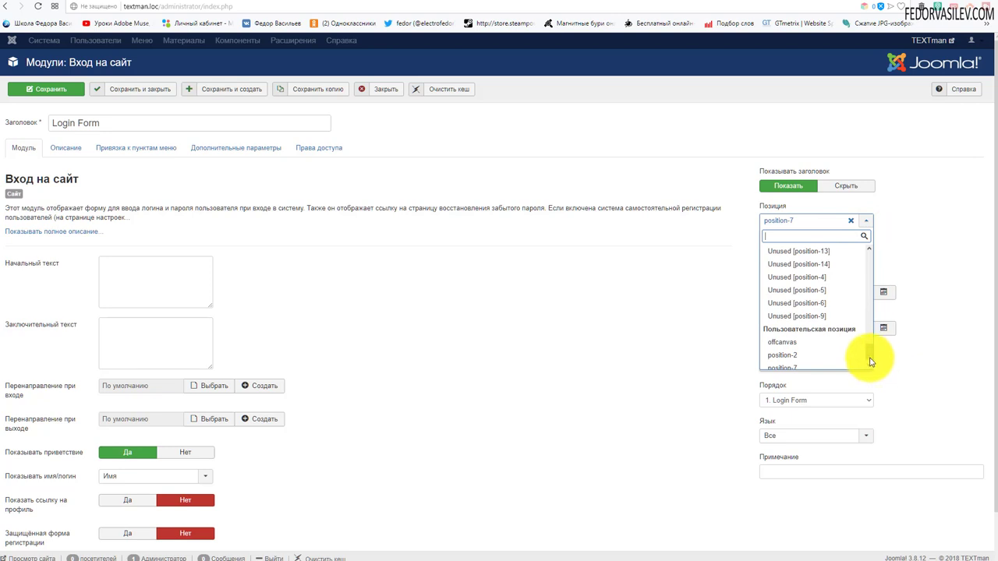
pyautogui.moveTo(870, 361); pyautogui.dragTo(867, 315)
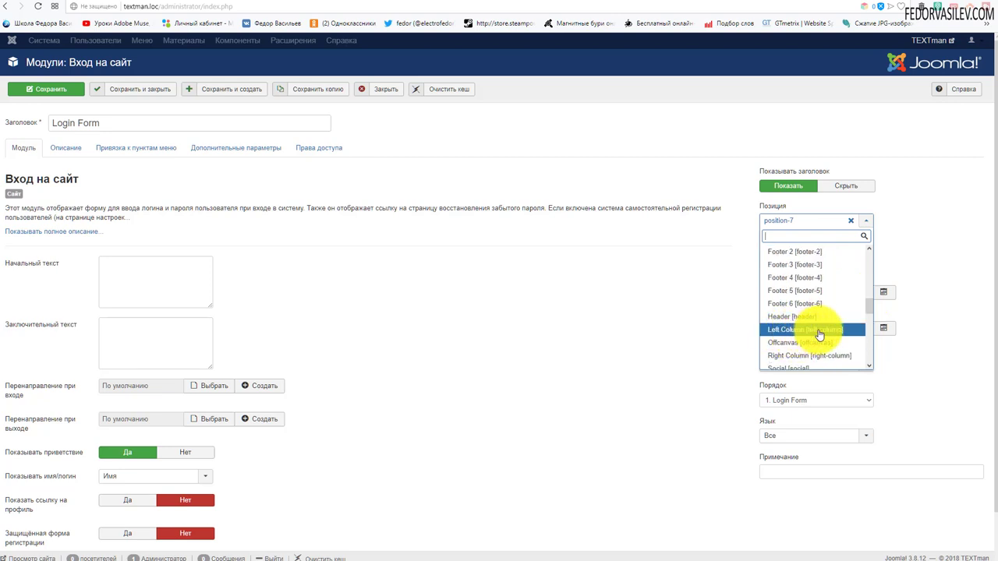
pyautogui.click(815, 330)
# - Assign the Login Form module only to the Главная menu item, with all other menu items deselected, and save the module
pyautogui.click(66, 147)
pyautogui.click(117, 144)
pyautogui.click(154, 177)
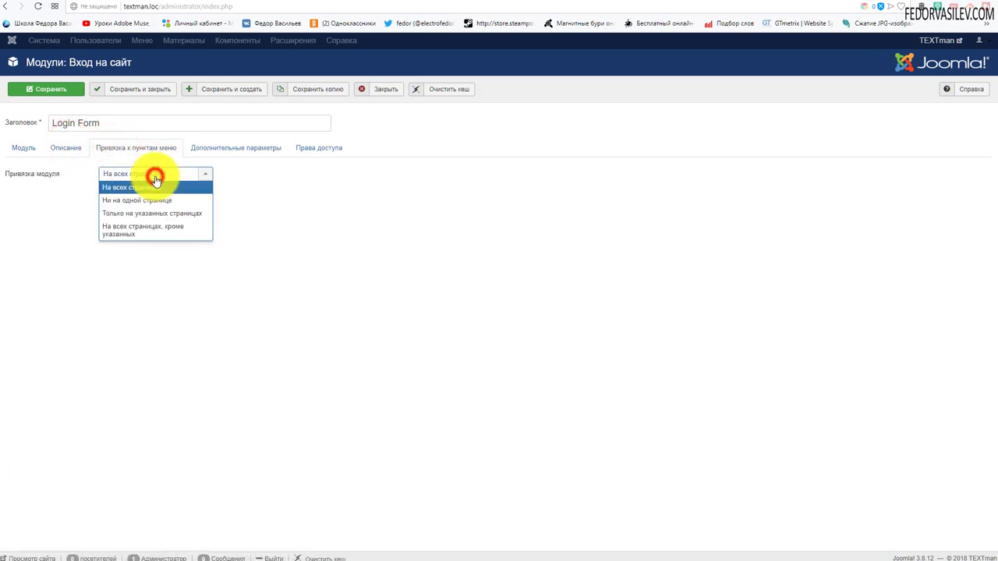
pyautogui.click(160, 215)
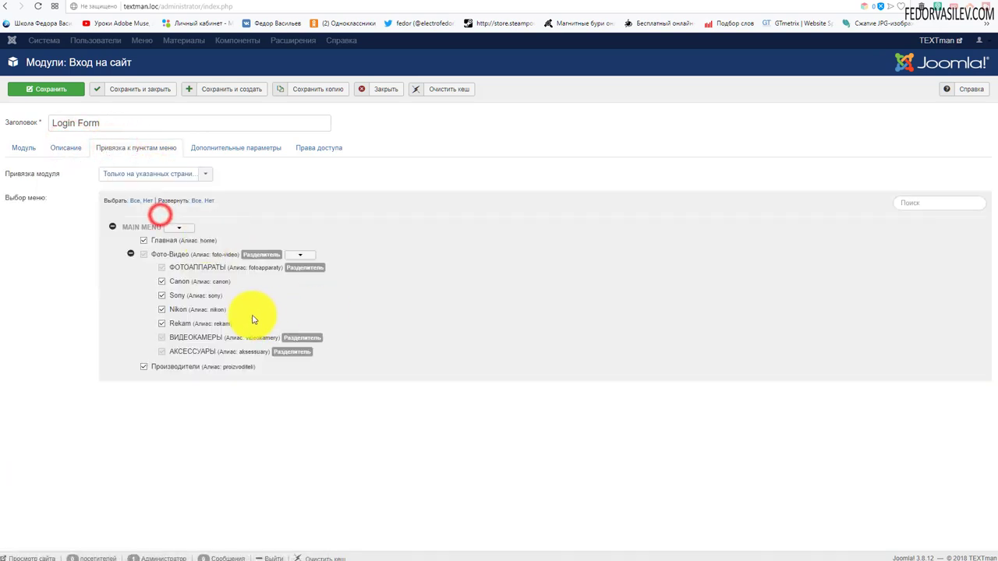
pyautogui.click(148, 201)
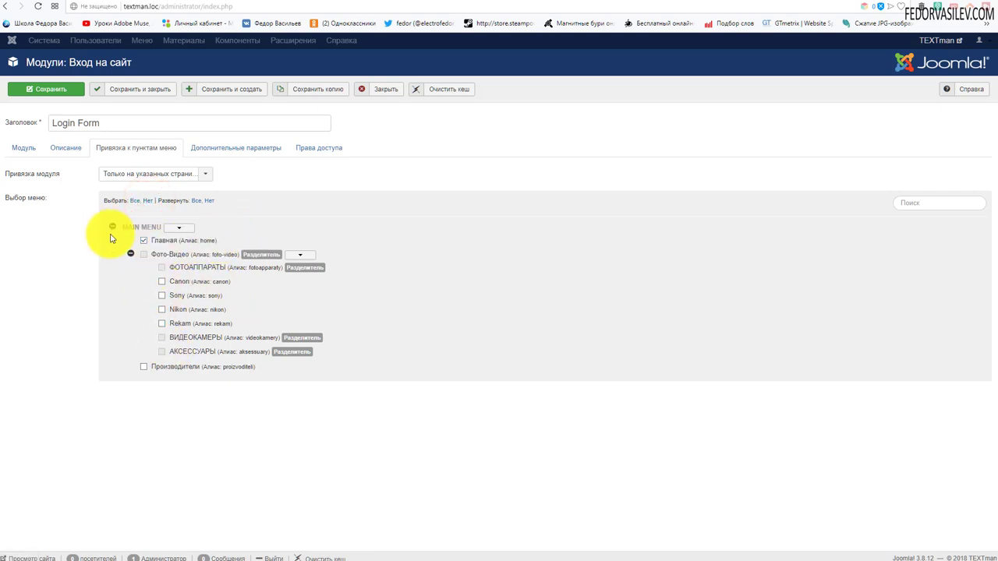
pyautogui.click(47, 89)
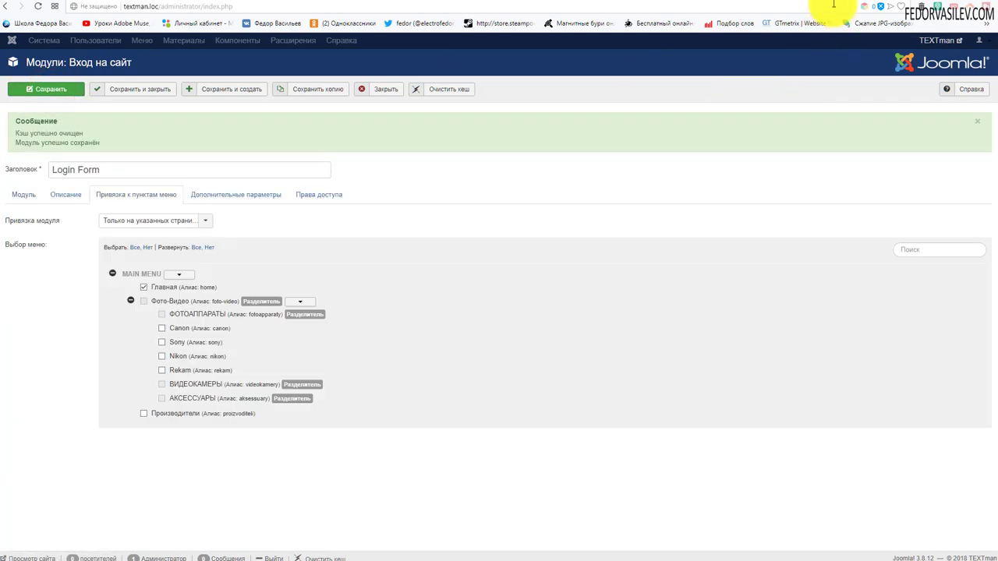
# - Check how the category blocks and their images fit beside the login form on the site's home page
pyautogui.click(835, 4)
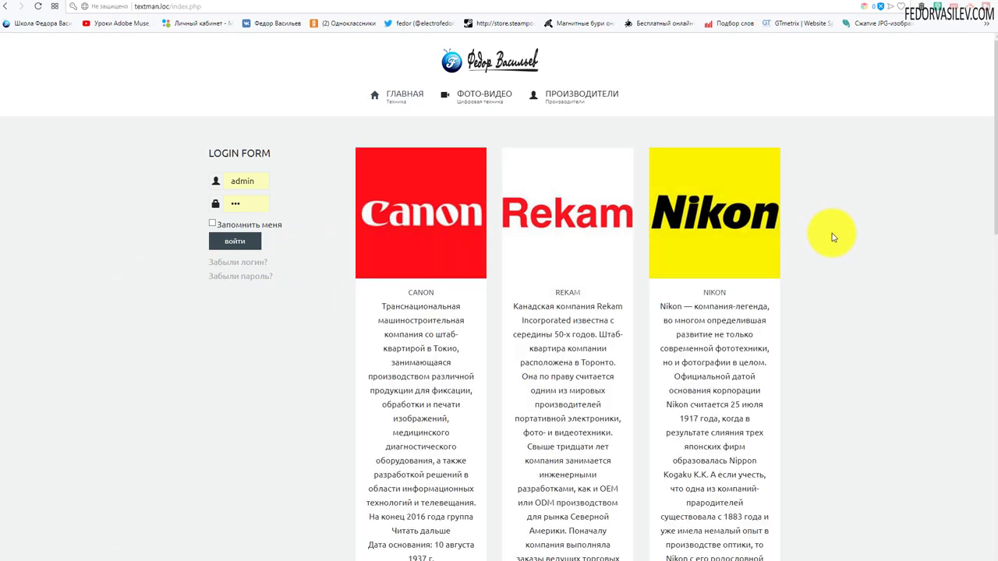
pyautogui.scroll(-10, 829, 234)
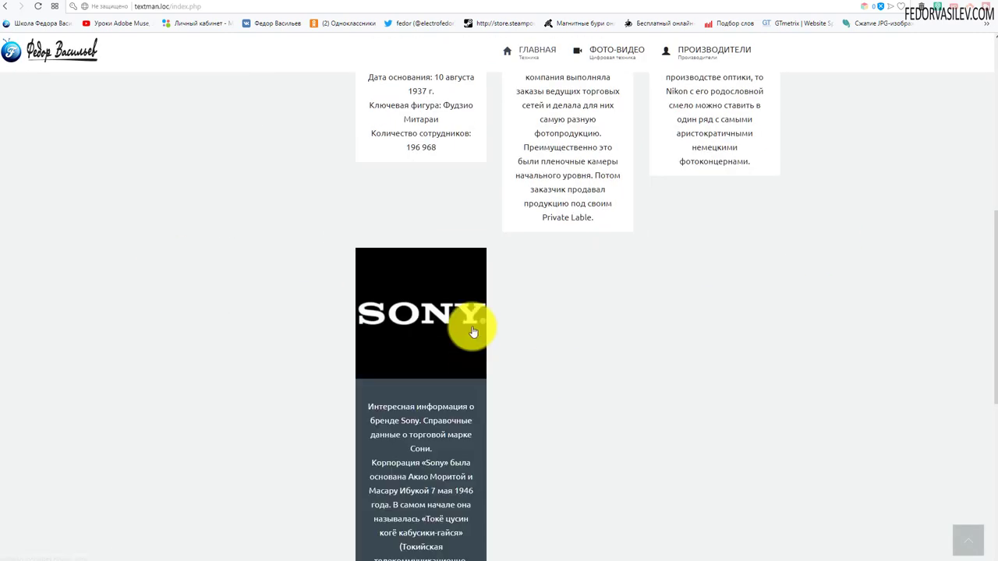
pyautogui.scroll(10, 458, 284)
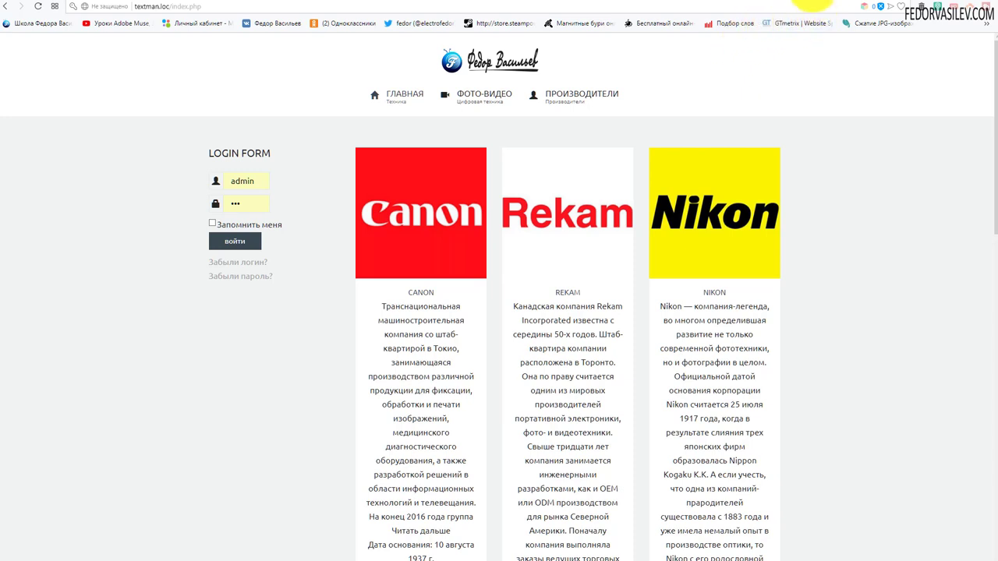
# - Switch to the Joomla administration and open the DJ-Catalog2 component's settings
pyautogui.click(814, 3)
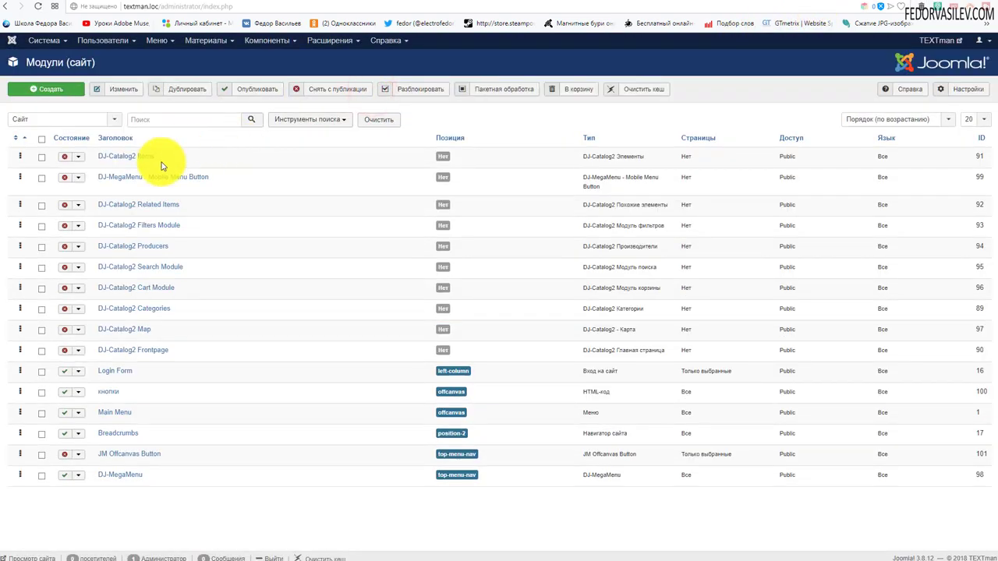
pyautogui.click(278, 57)
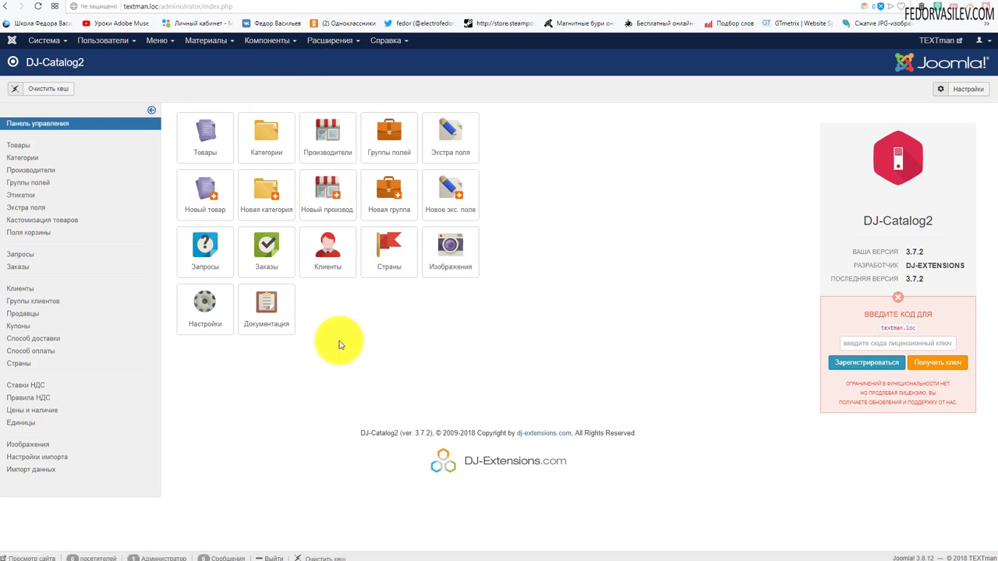
pyautogui.click(185, 314)
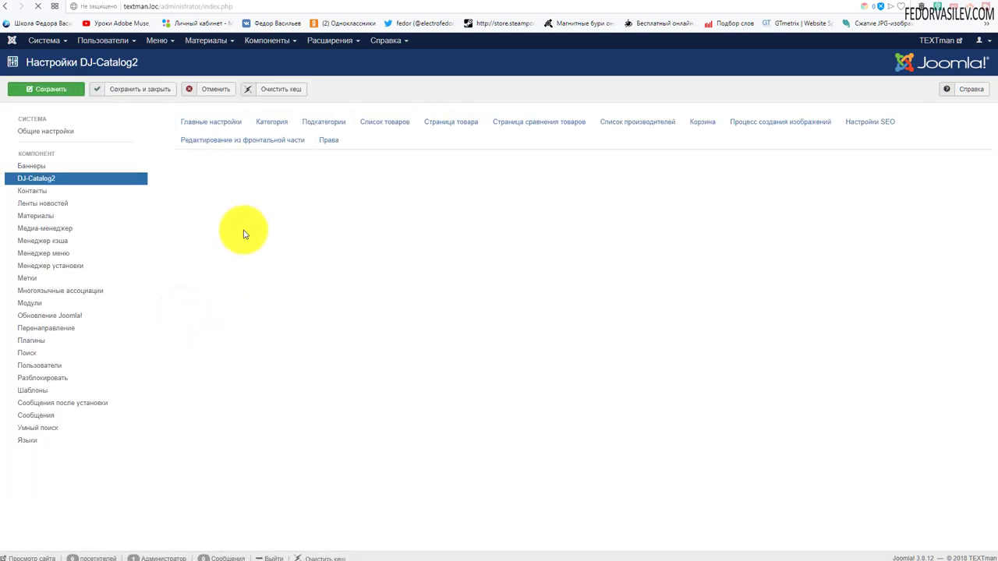
pyautogui.click(221, 118)
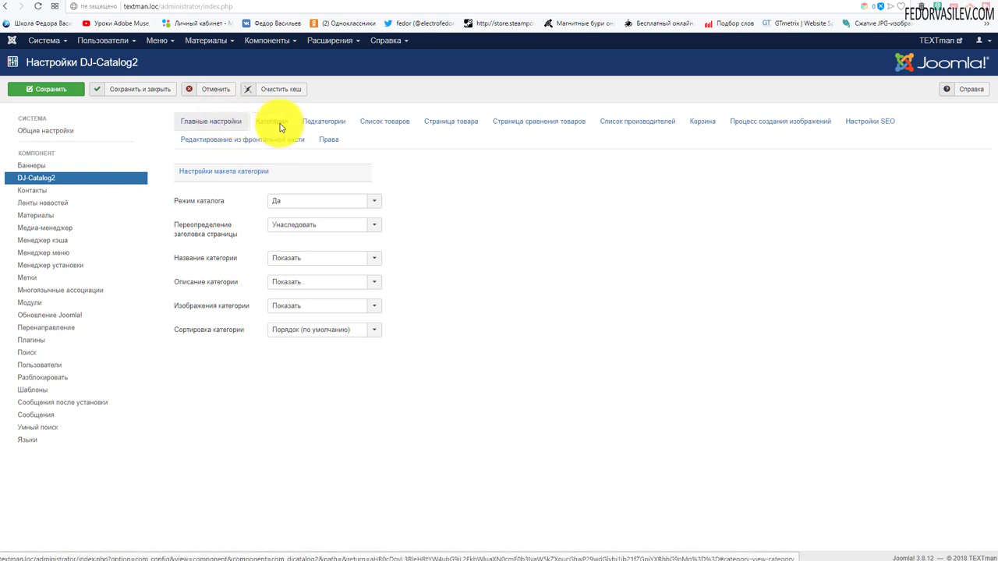
# - Set the number of subcategory columns (Колонки) to 2 and save the configuration
pyautogui.click(314, 129)
pyautogui.click(276, 248)
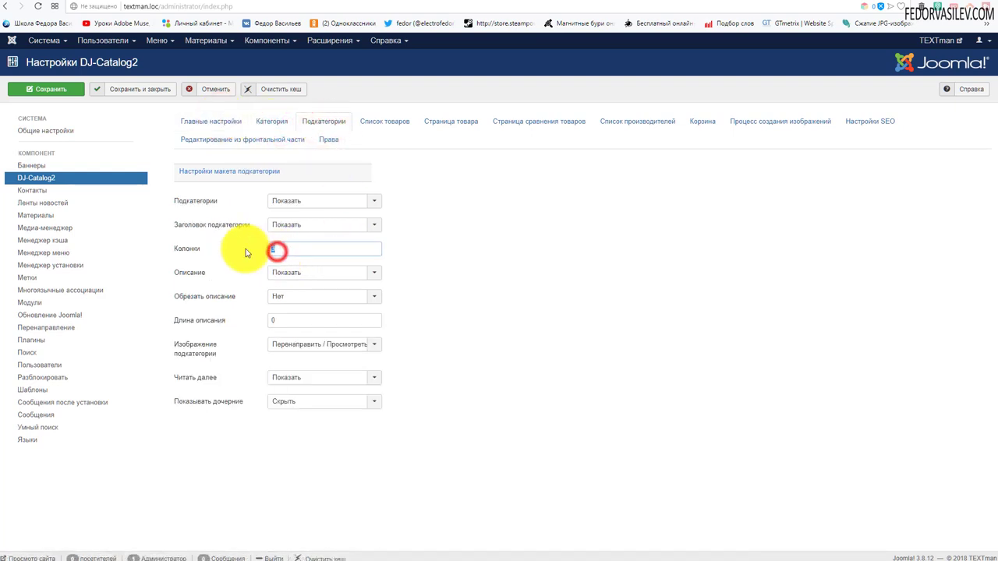
pyautogui.click(66, 88)
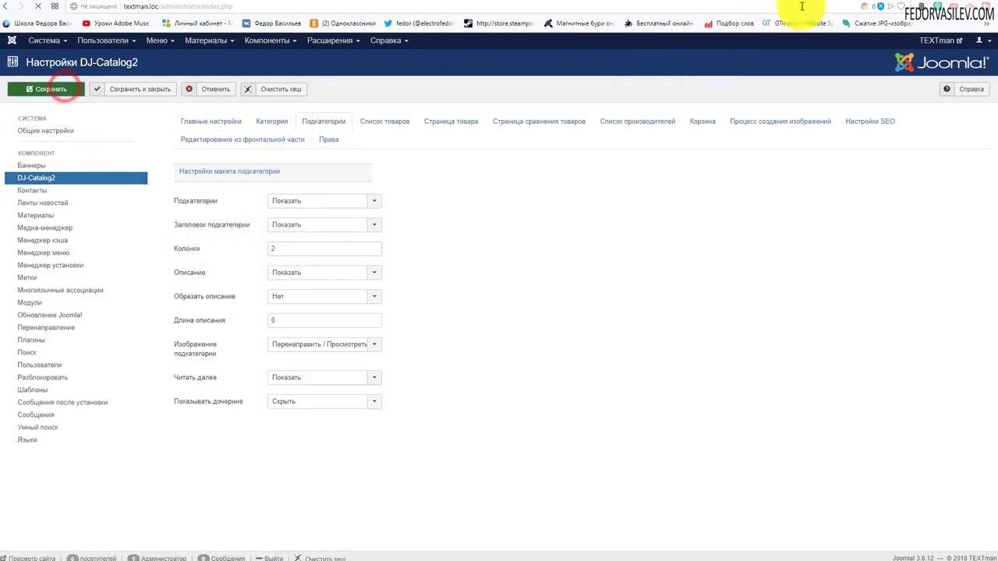
# - Refresh the site's home page and look over how the brand blocks are arranged in the new column layout
pyautogui.click(836, 2)
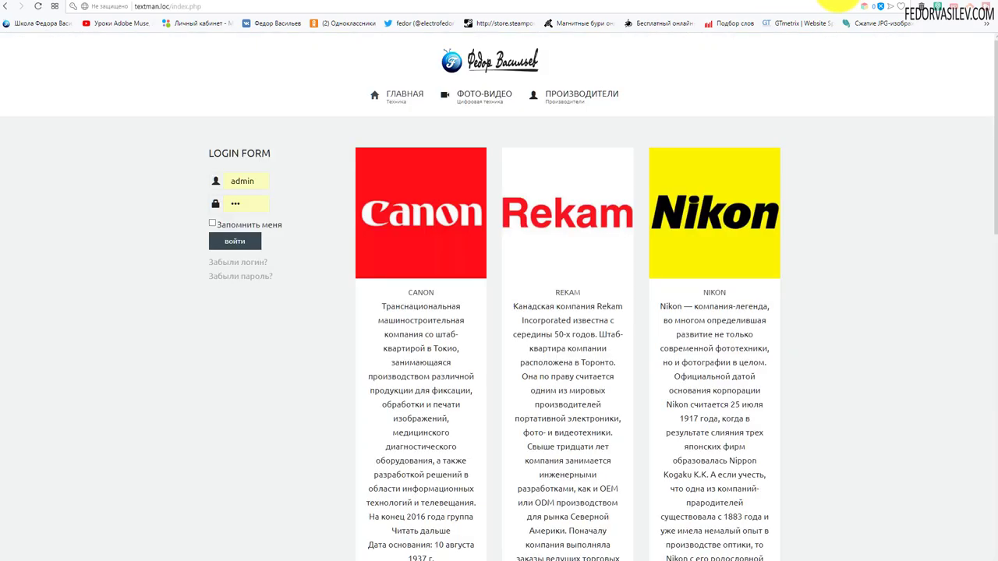
pyautogui.click(38, 6)
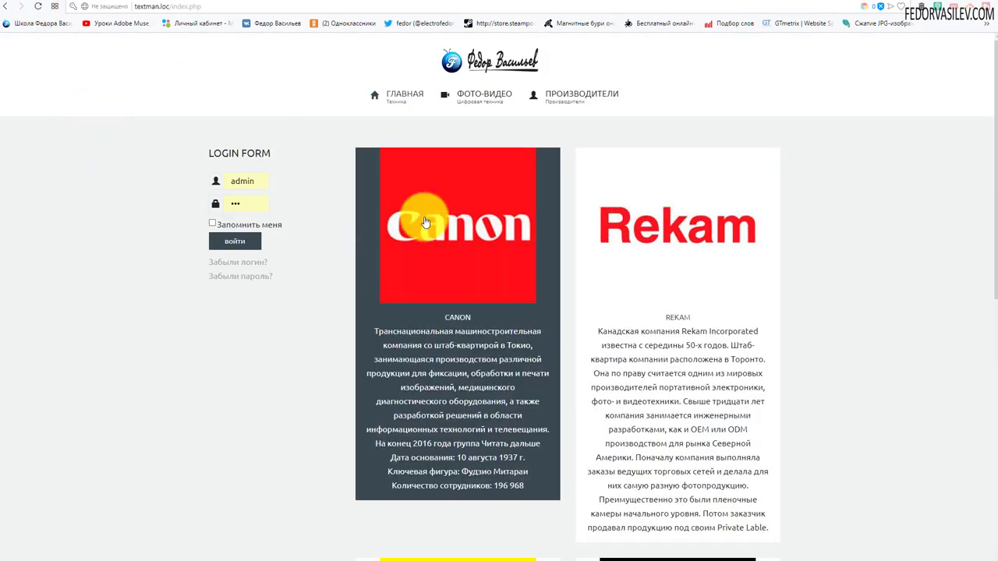
pyautogui.scroll(-5, 421, 226)
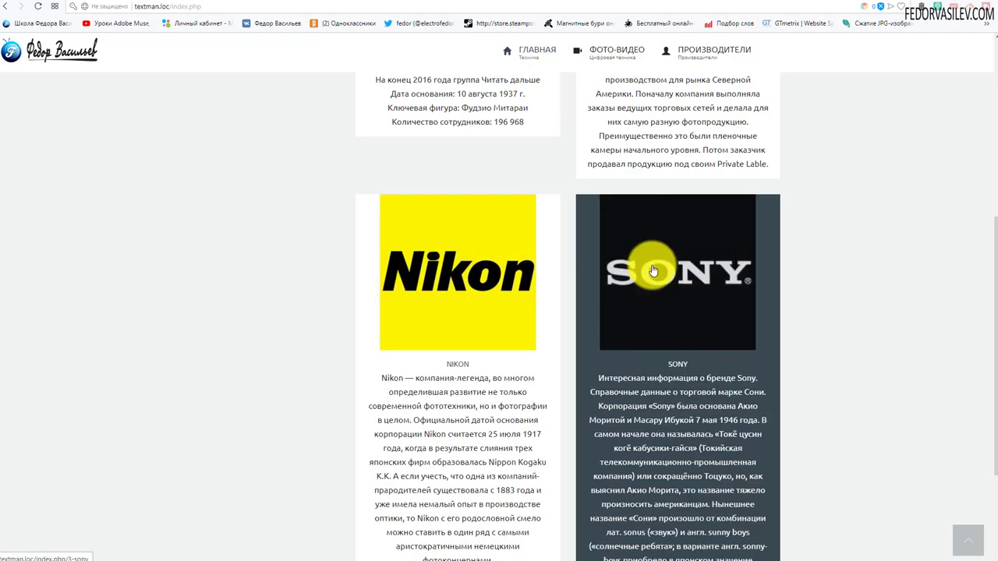
pyautogui.scroll(5, 653, 271)
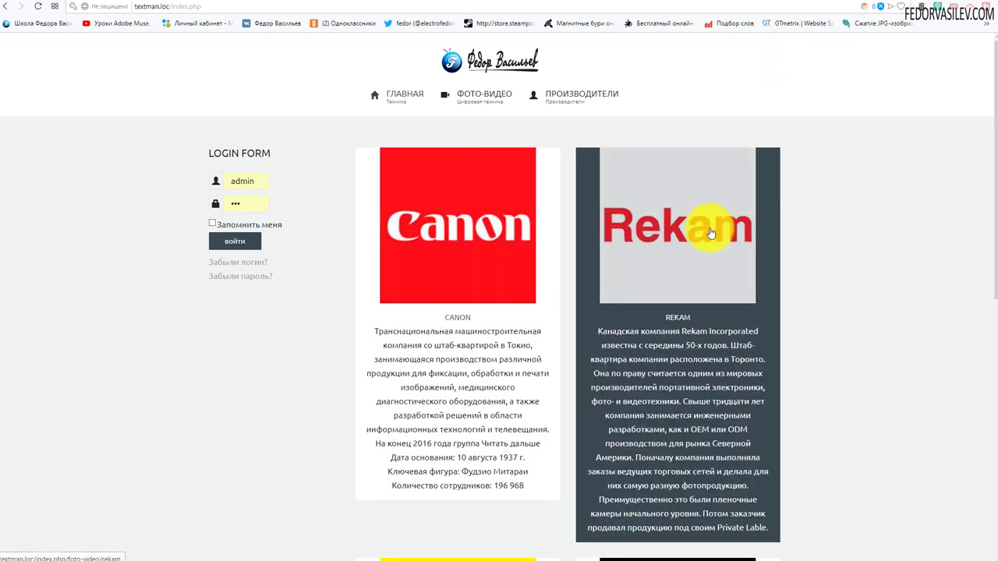
# - Set the number of subcategory columns to 3 in the DJ-Catalog2 subcategory layout settings
pyautogui.click(815, 5)
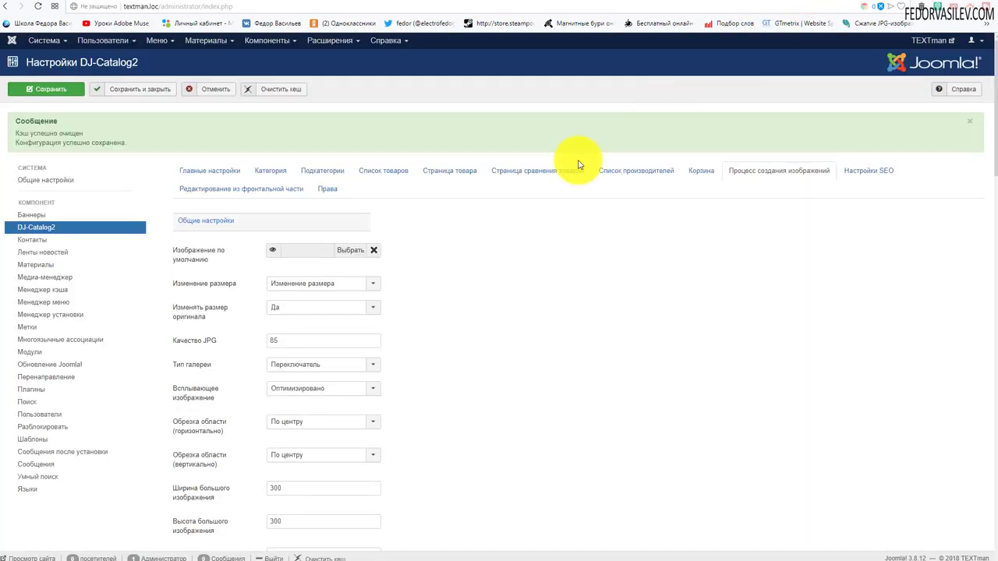
pyautogui.scroll(-2, 323, 342)
pyautogui.scroll(2, 329, 328)
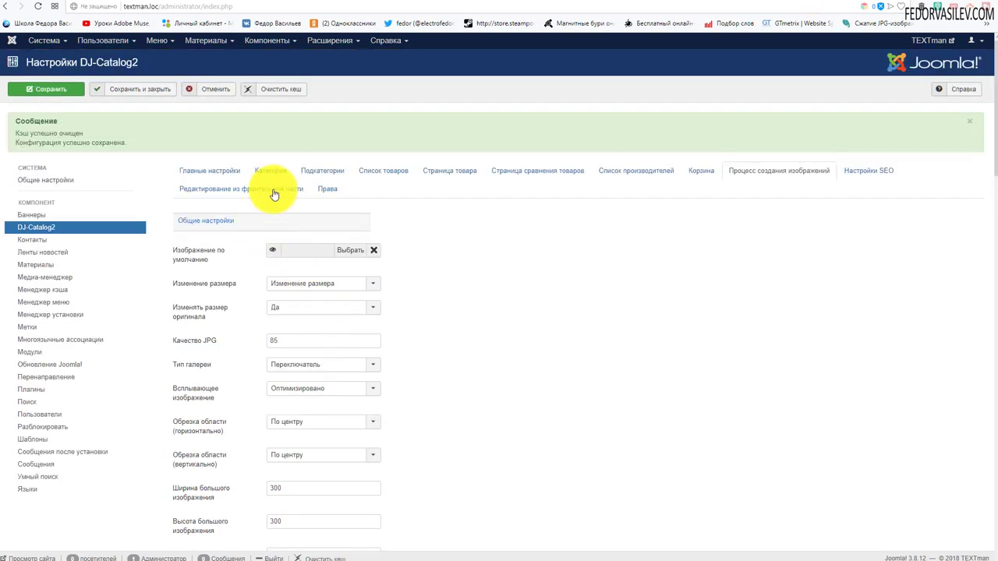
pyautogui.click(324, 170)
pyautogui.moveTo(175, 297); pyautogui.dragTo(276, 292)
pyautogui.click(712, 450)
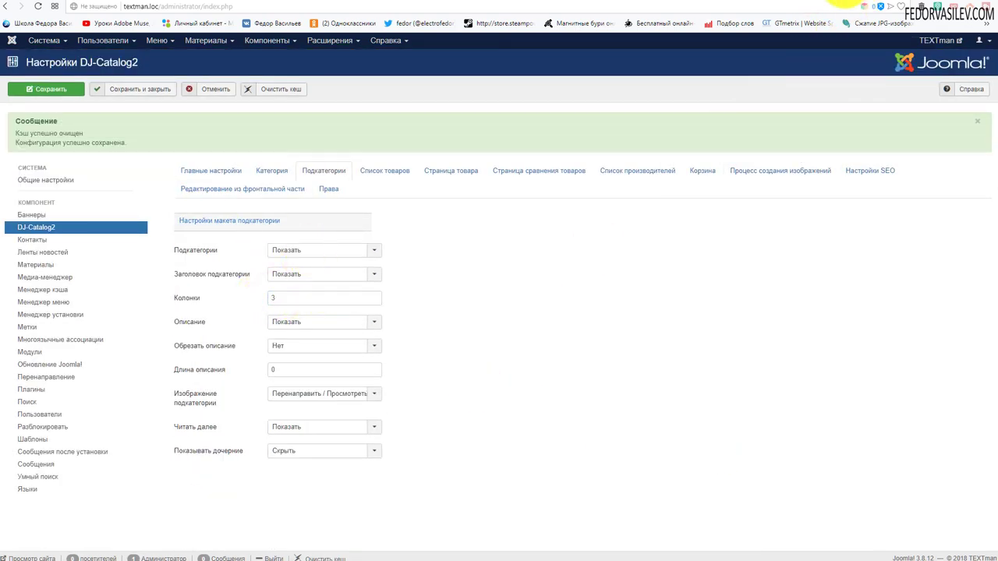
# - Examine the description texts under the brand images on the site's home page
pyautogui.click(851, 5)
pyautogui.scroll(-6, 586, 155)
pyautogui.scroll(4, 432, 232)
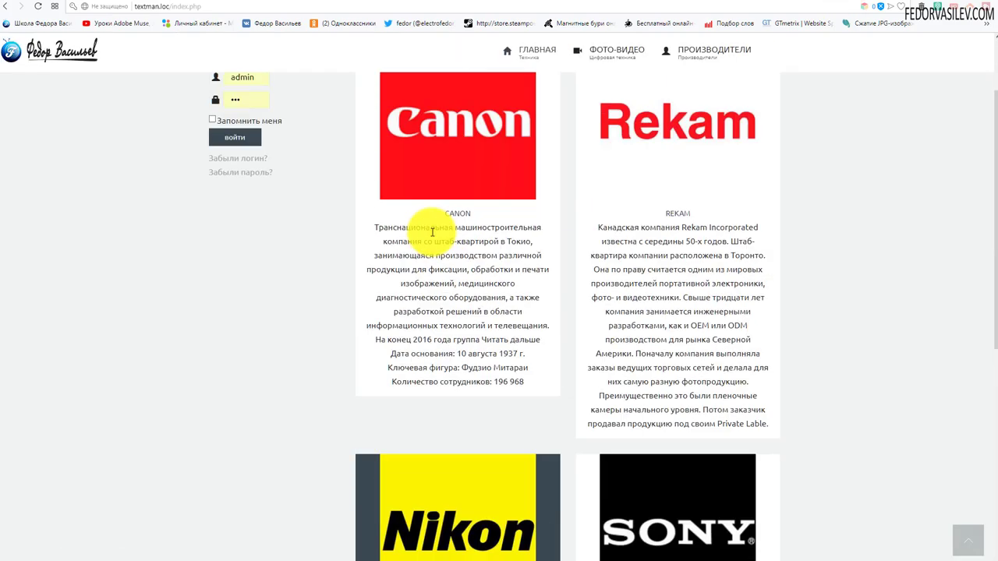
pyautogui.scroll(2, 432, 232)
# - Set Обрезать описание to Да and Длина описания to 100 for subcategories, and save the configuration
pyautogui.click(796, 6)
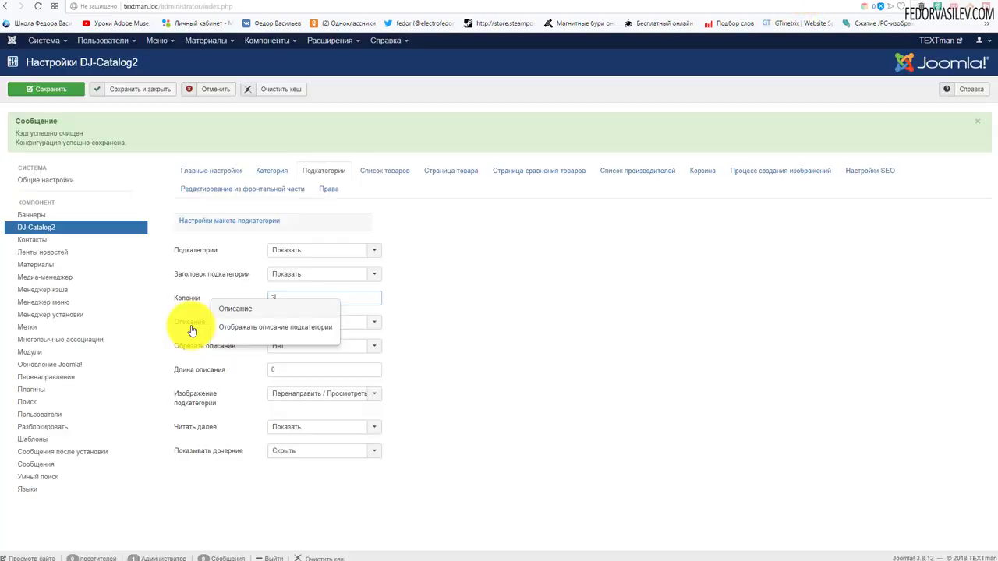
pyautogui.click(370, 322)
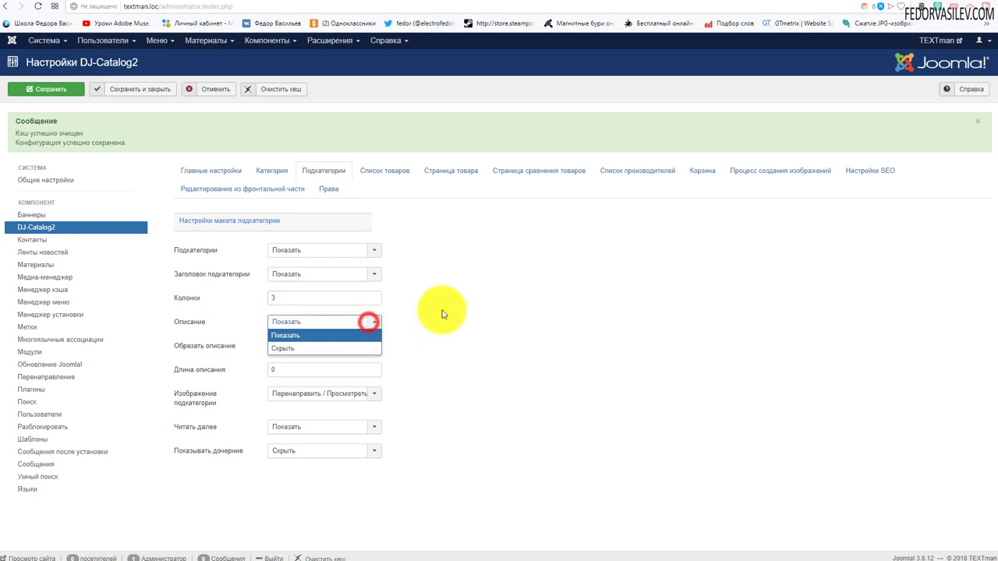
pyautogui.click(442, 312)
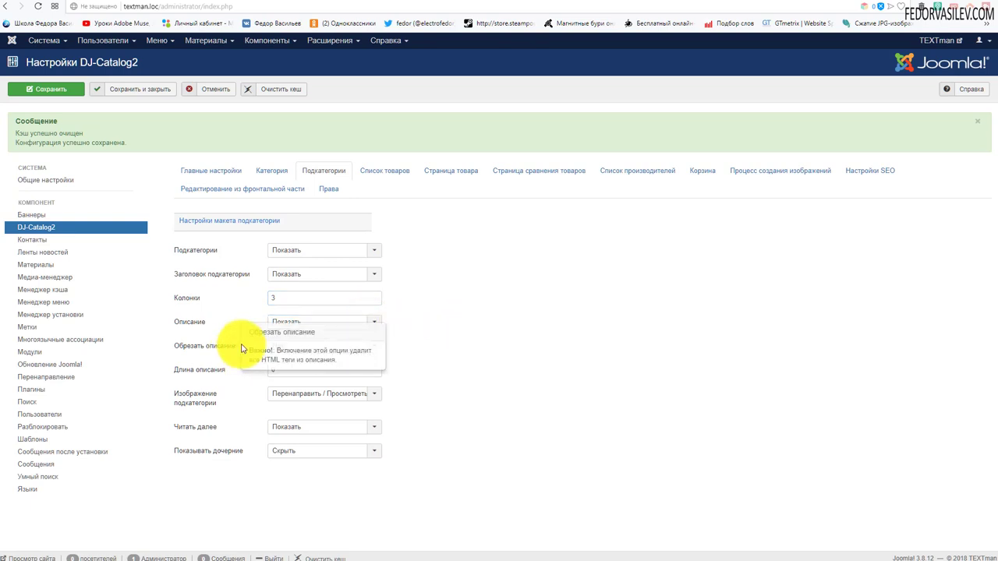
pyautogui.click(282, 354)
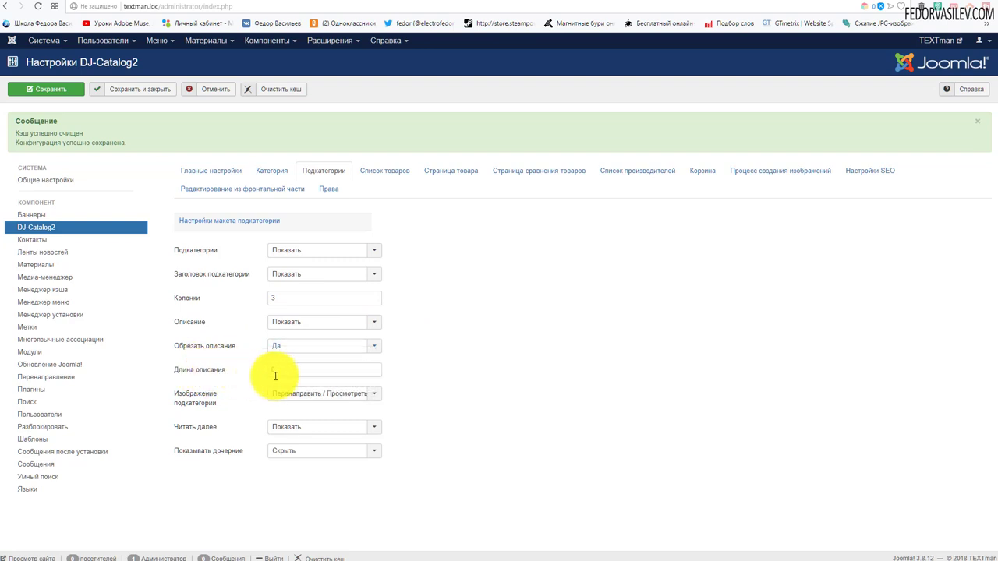
pyautogui.doubleClick(279, 371)
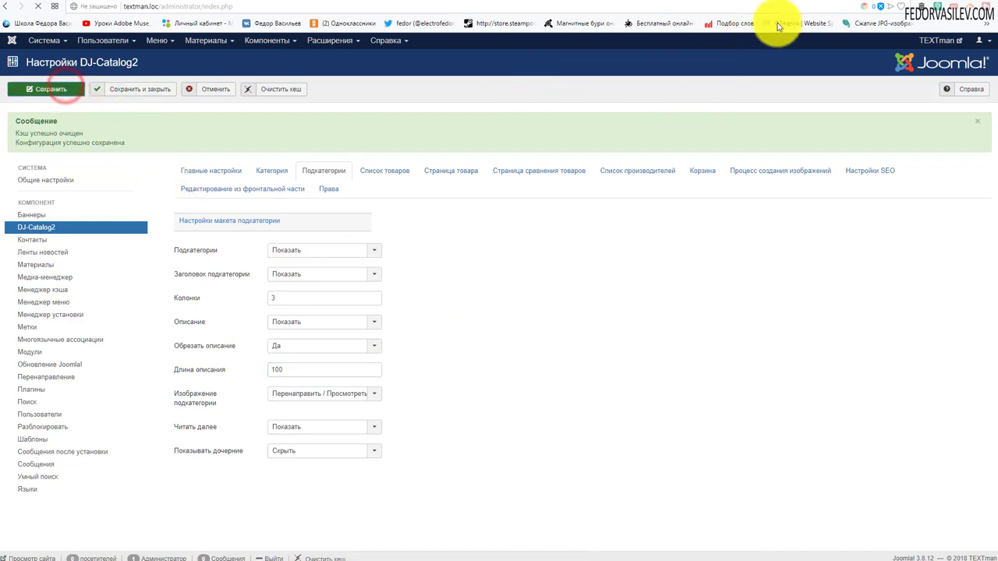
# - Check the trimmed brand descriptions on the home page, open the Nikon category and return to the home page
pyautogui.click(826, 4)
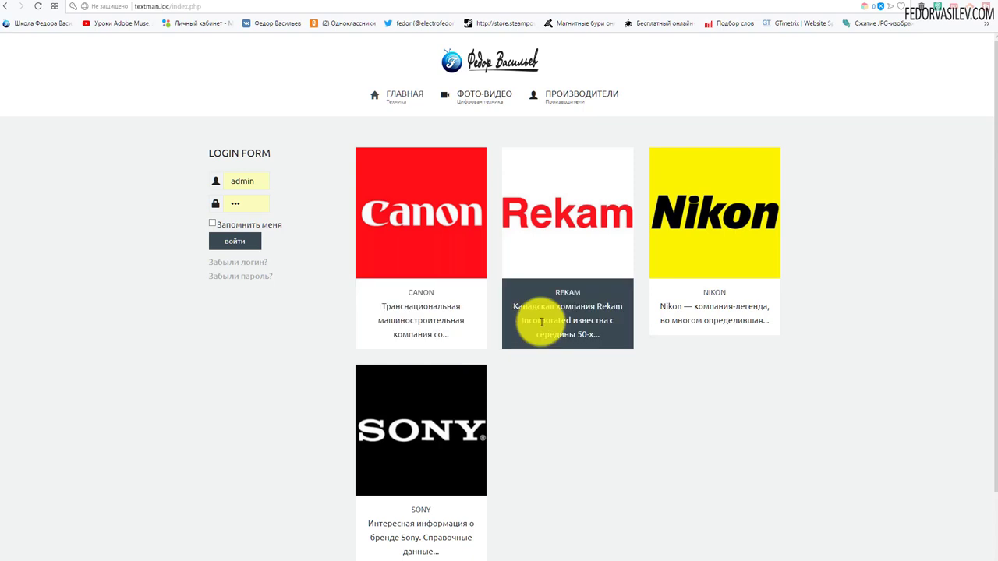
pyautogui.scroll(-1, 639, 374)
pyautogui.scroll(1, 650, 378)
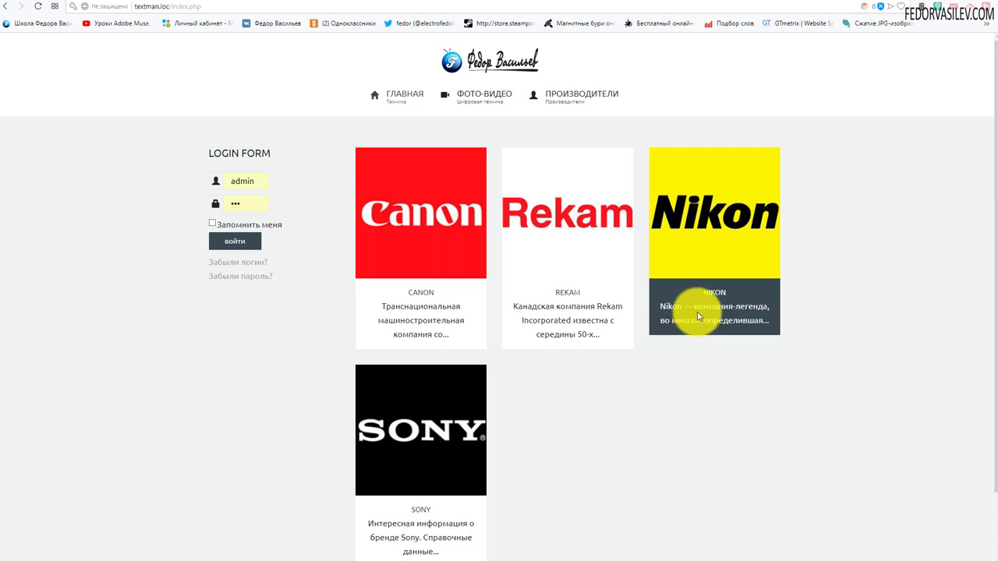
pyautogui.click(709, 227)
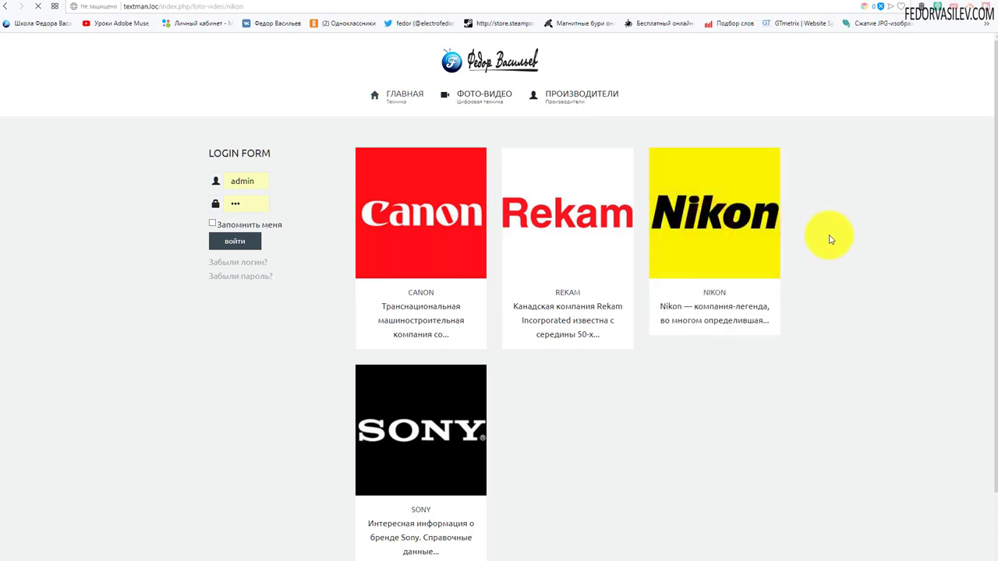
pyautogui.moveTo(407, 258); pyautogui.dragTo(209, 231)
pyautogui.click(7, 6)
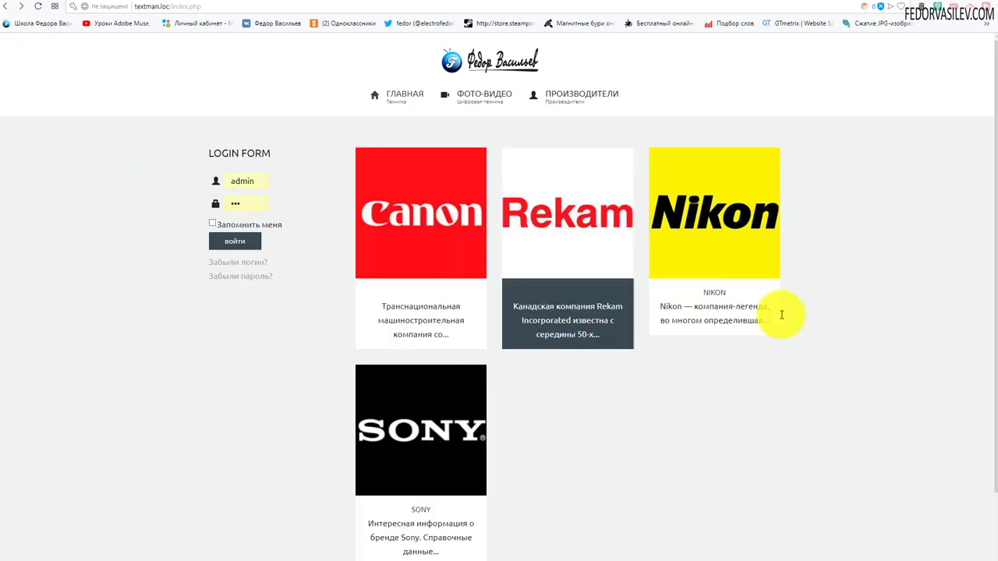
# - Set the subcategory description length to 60, save, and check the brand blocks on the home page
pyautogui.click(814, 2)
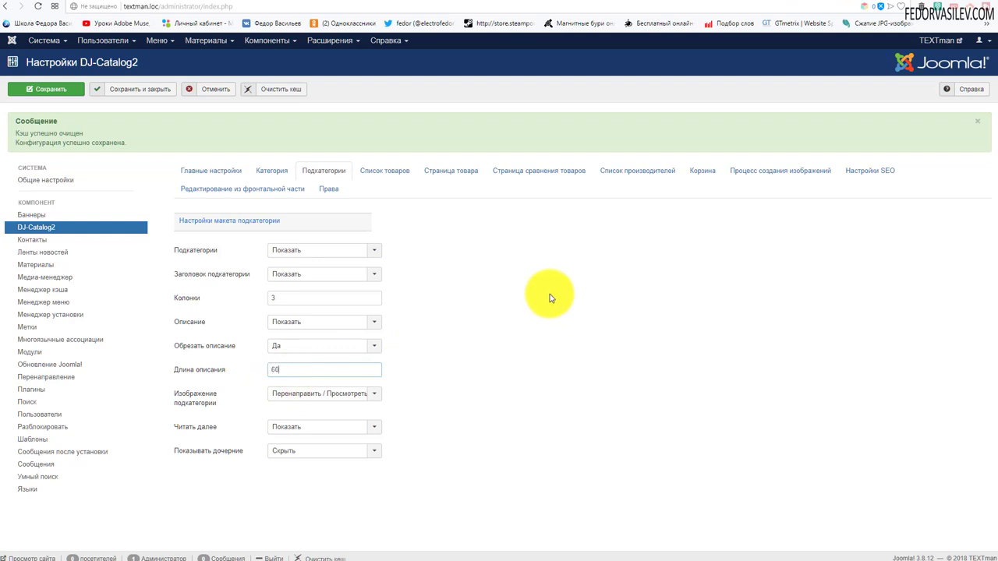
pyautogui.write('0')
pyautogui.click(48, 90)
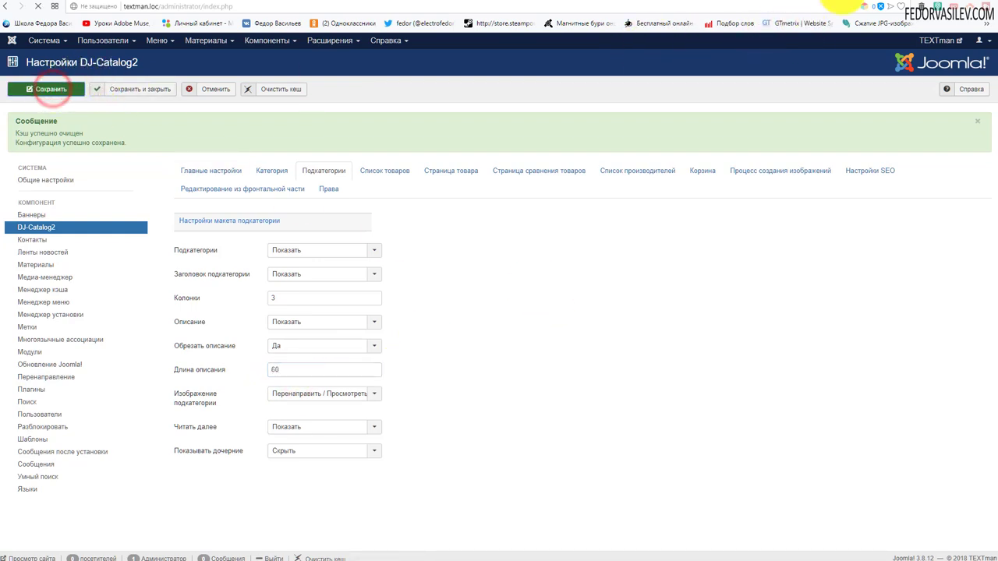
pyautogui.click(841, 2)
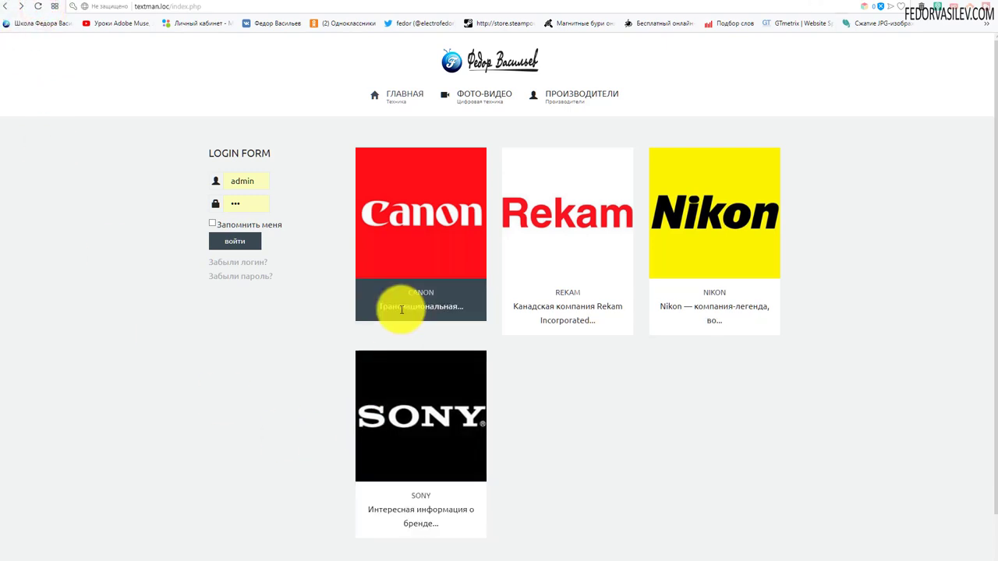
pyautogui.scroll(-1, 579, 335)
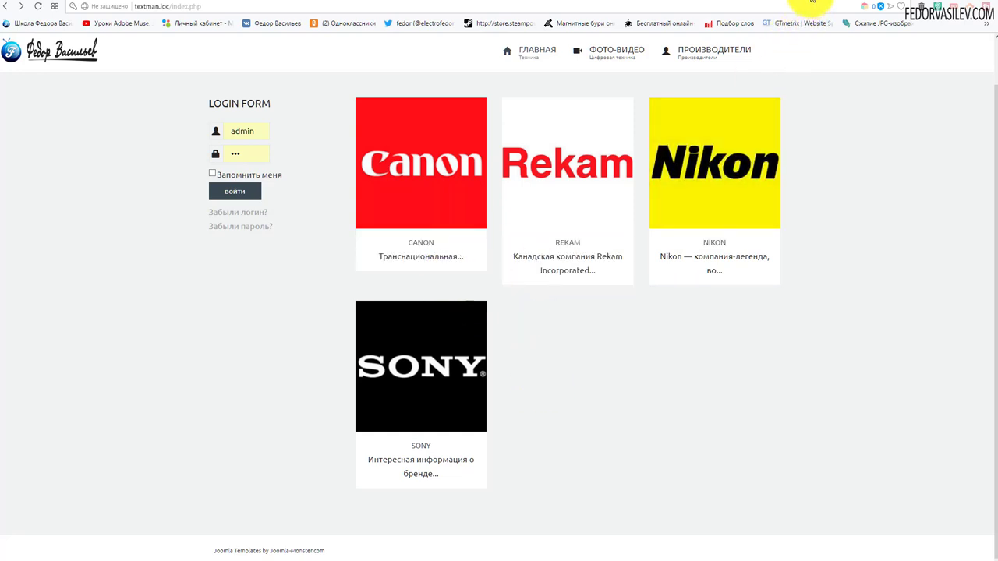
# - Set the subcategory description length to 110, save the configuration, and switch to the site's home page
pyautogui.click(811, 2)
pyautogui.doubleClick(313, 371)
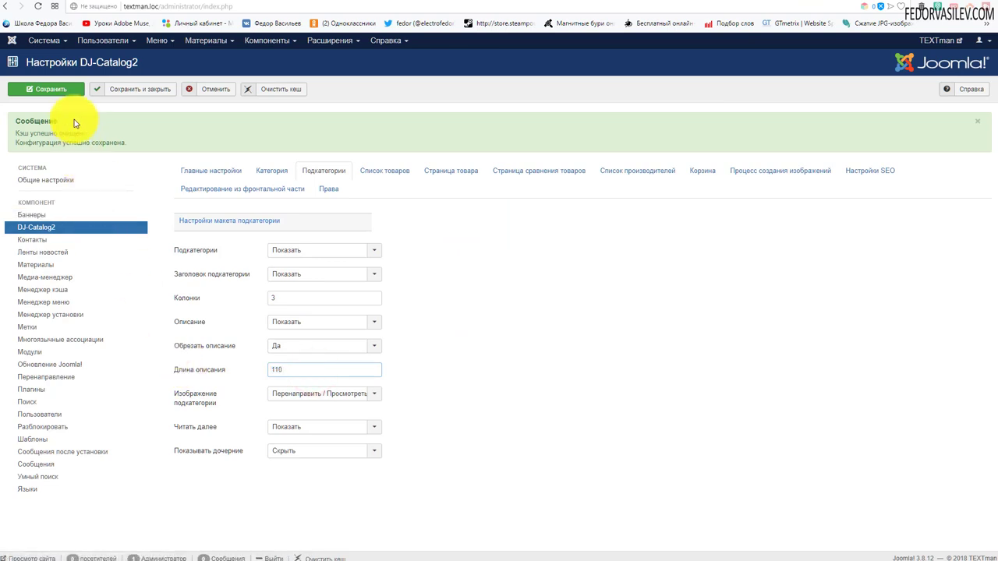
pyautogui.click(841, 2)
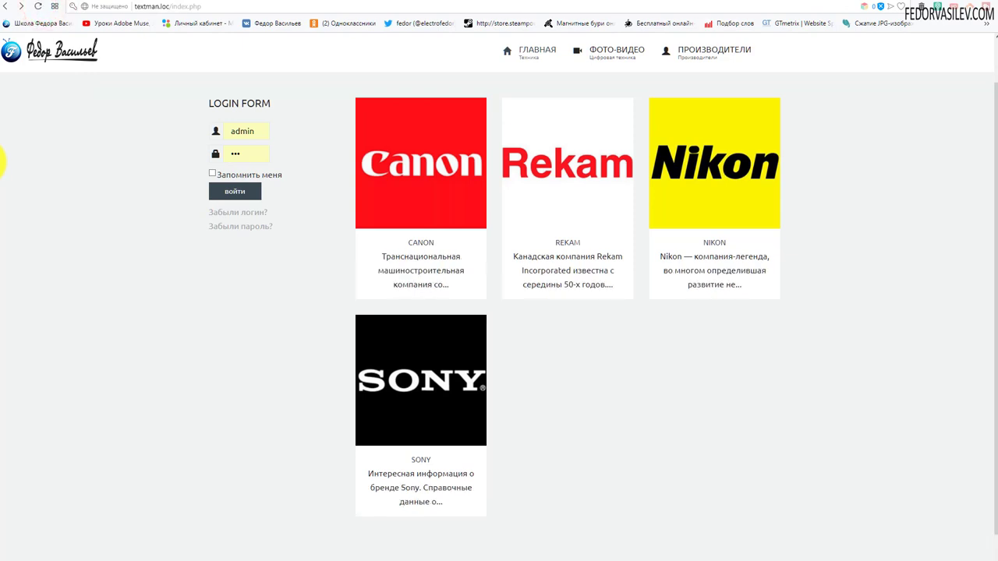
# - Compare the heights of the brand blocks on the home page and open the Canon category page
pyautogui.scroll(2, 616, 467)
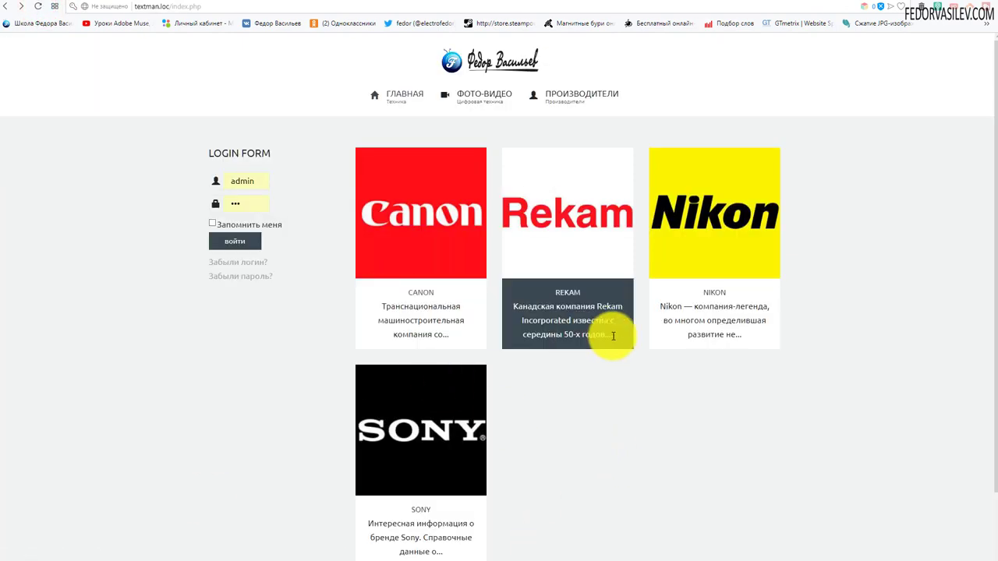
pyautogui.scroll(-1, 668, 332)
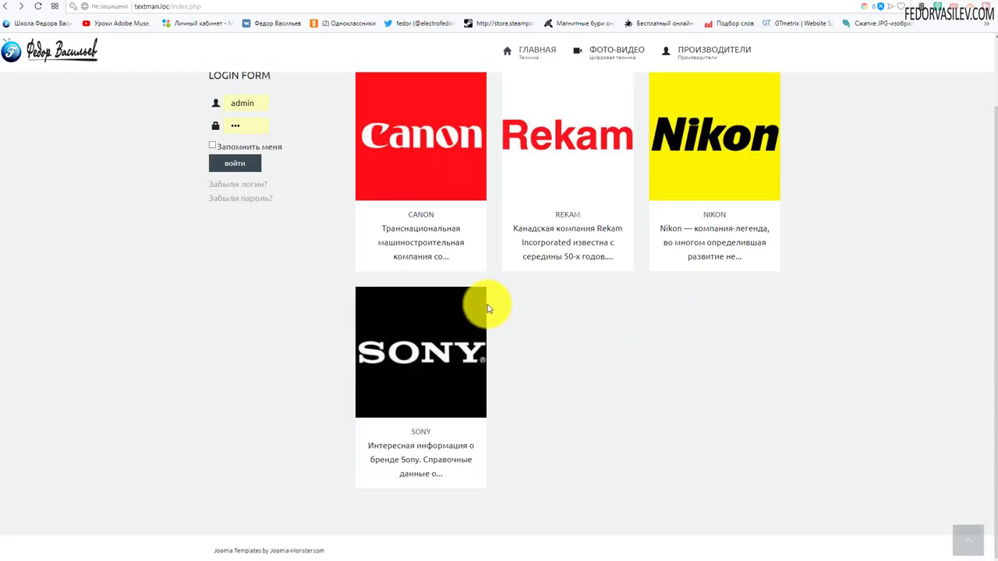
pyautogui.scroll(1, 737, 407)
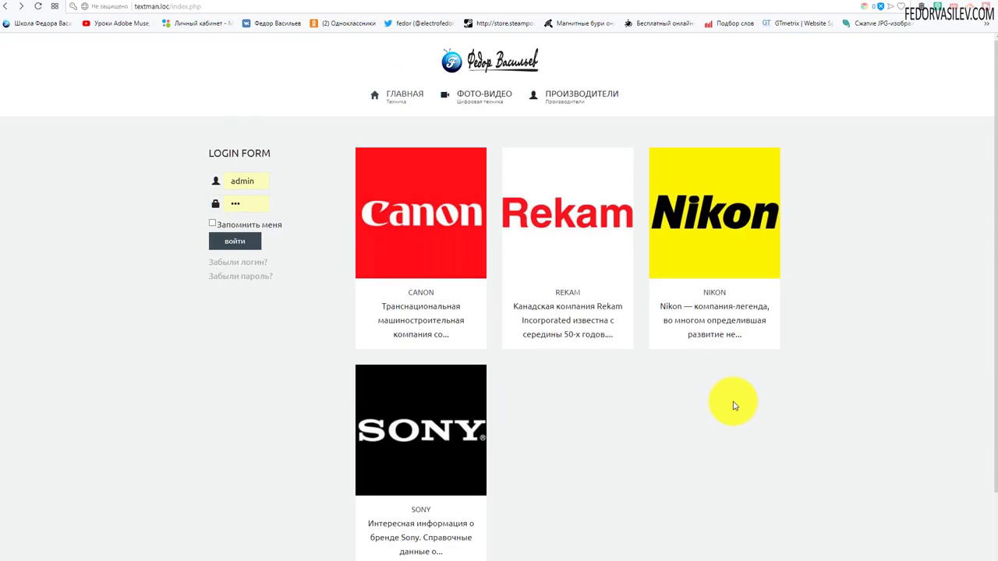
pyautogui.scroll(-1, 729, 397)
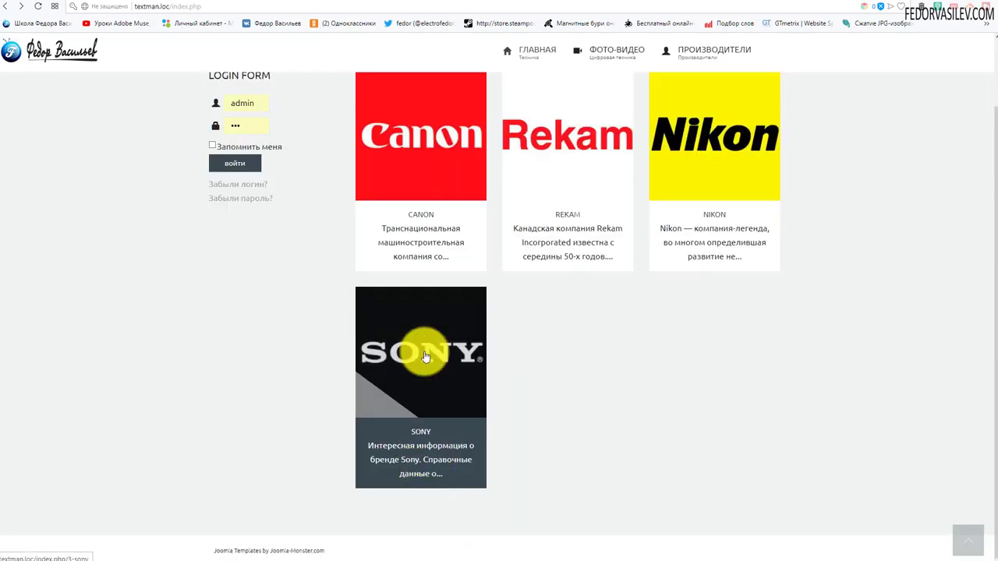
pyautogui.scroll(1, 425, 356)
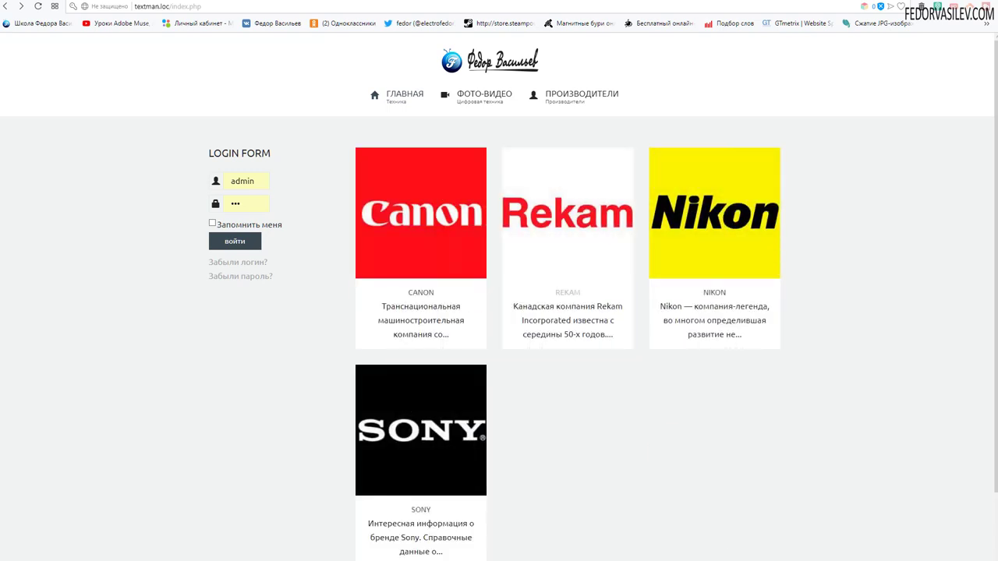
pyautogui.click(421, 224)
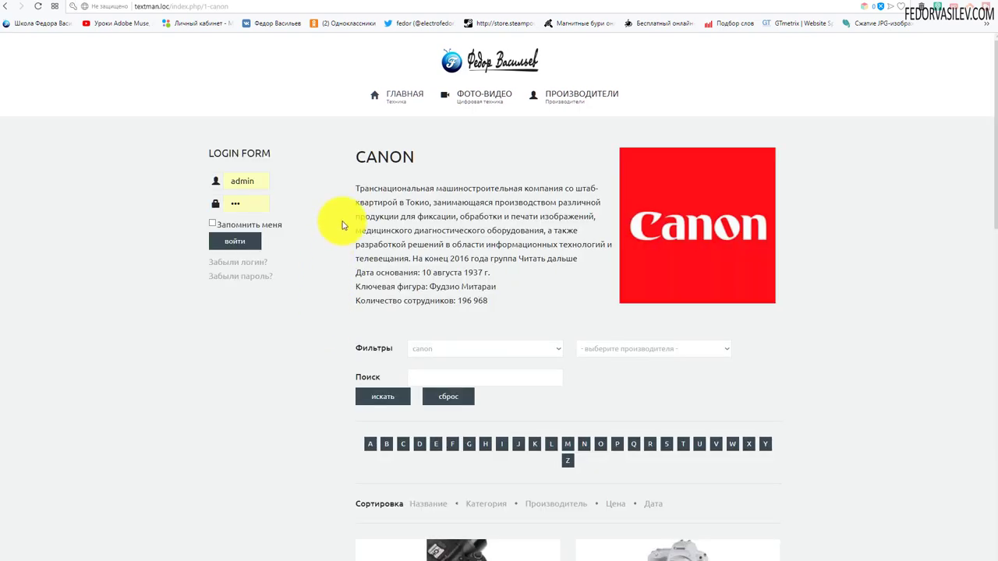
# - Review the company description and product list on the Canon category page
pyautogui.moveTo(371, 186); pyautogui.dragTo(475, 304)
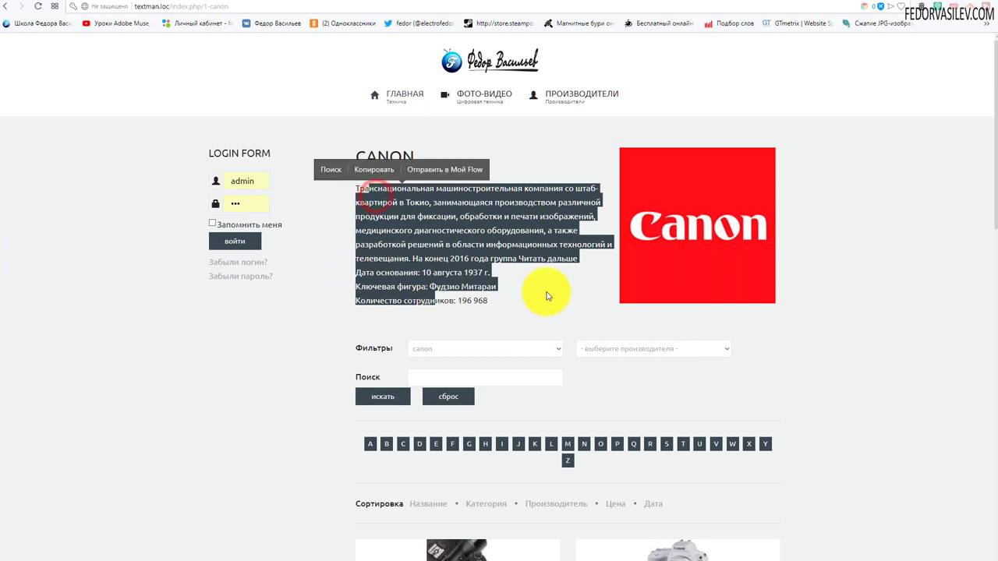
pyautogui.click(550, 294)
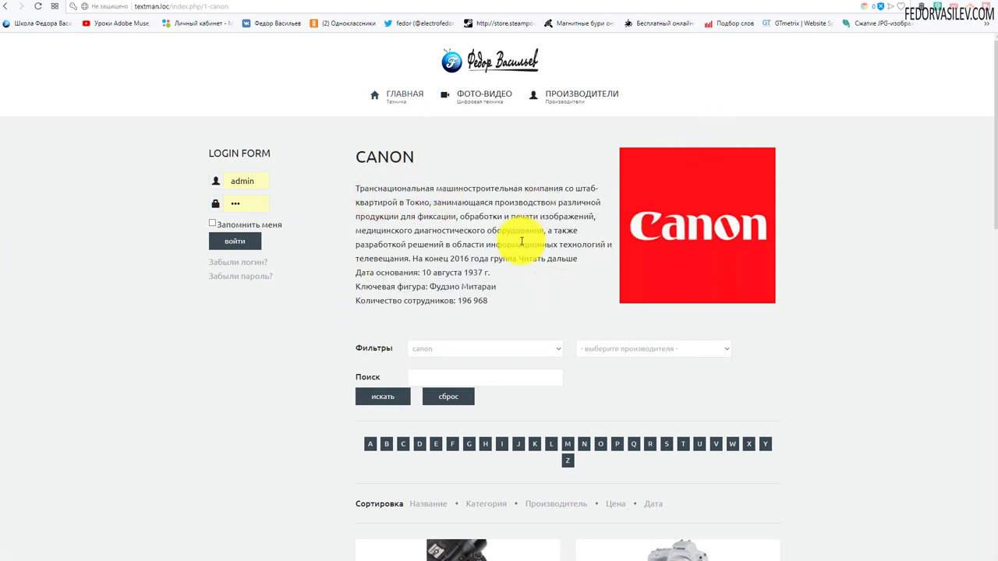
pyautogui.scroll(-10, 439, 216)
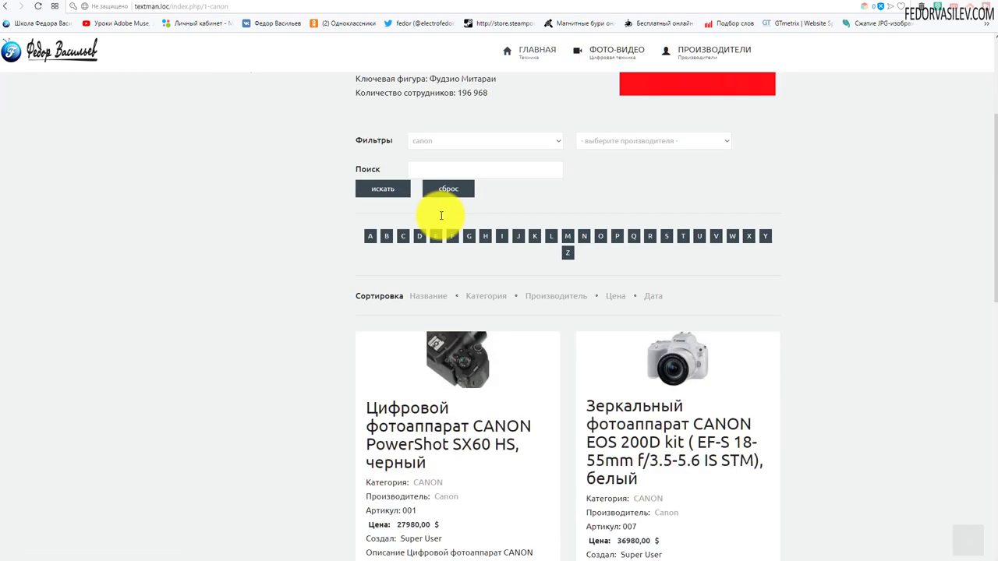
pyautogui.scroll(4, 501, 272)
pyautogui.scroll(6, 508, 274)
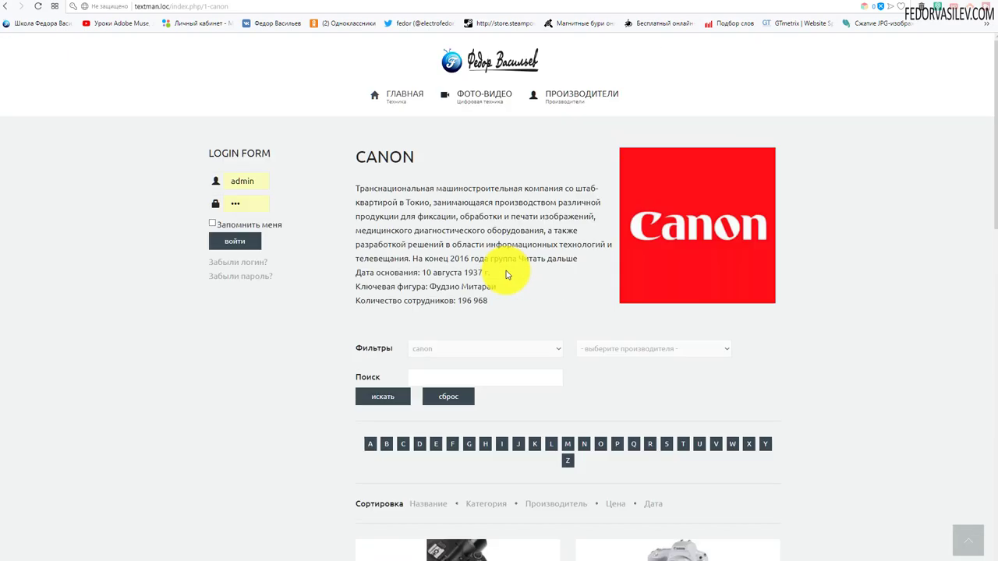
# - Inspect the Canon logo's image element for its pixel dimensions, and close the developer tools
pyautogui.rightClick(680, 208)
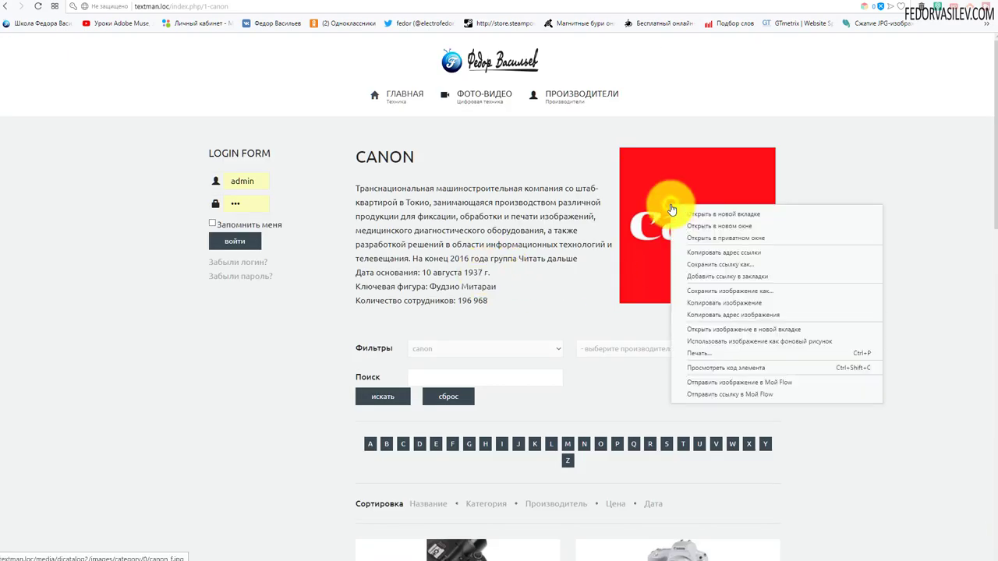
pyautogui.click(517, 151)
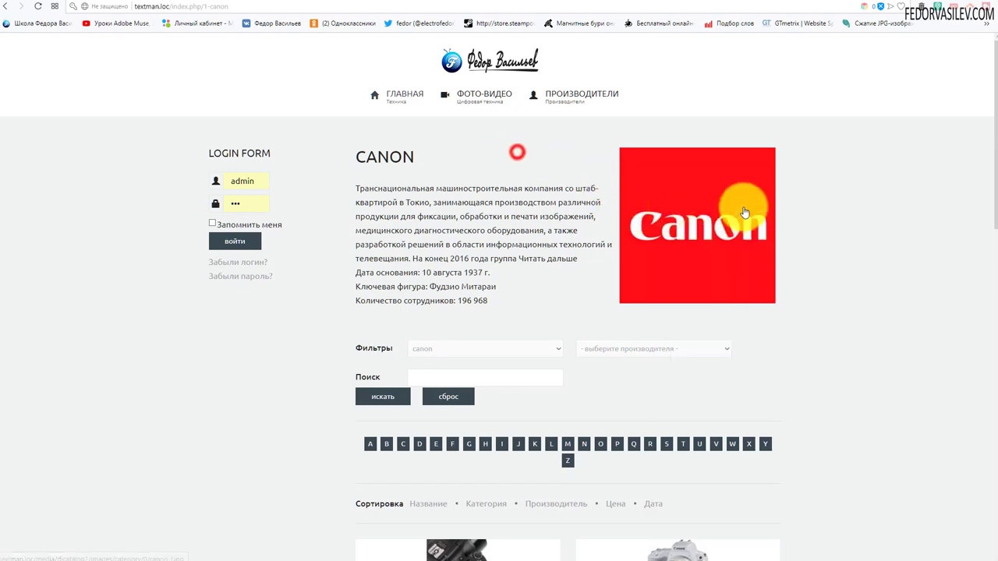
pyautogui.rightClick(680, 201)
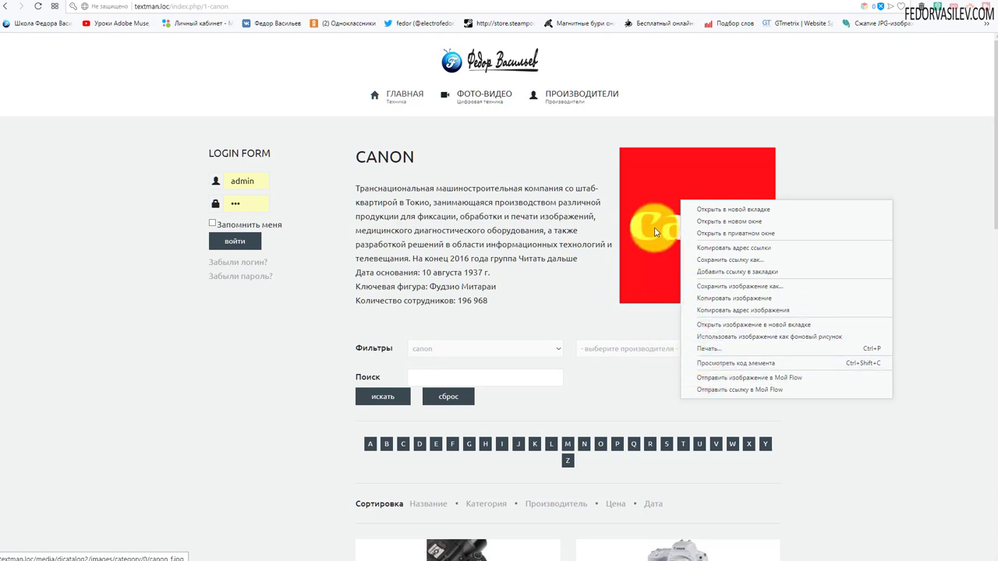
pyautogui.click(692, 394)
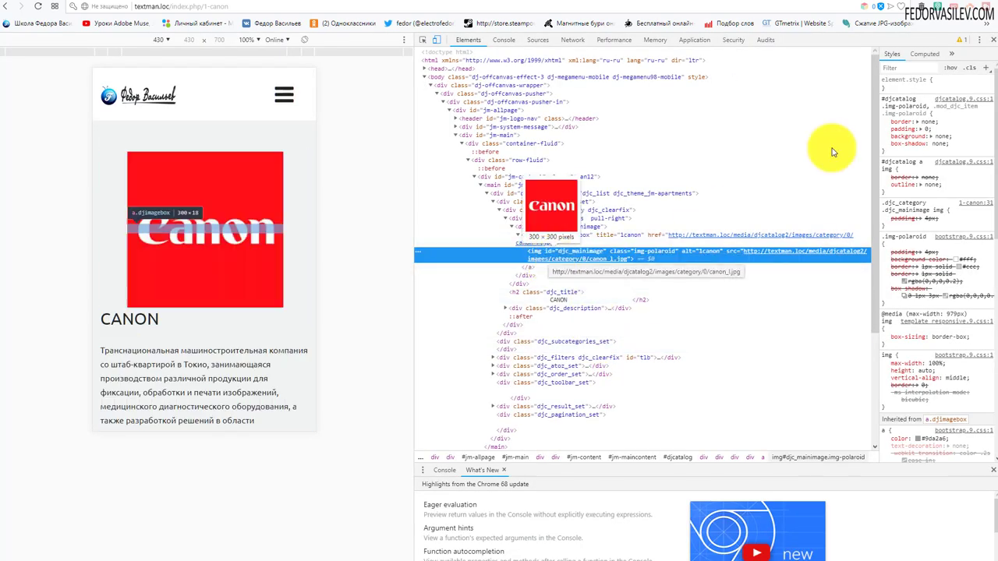
pyautogui.click(993, 39)
# - Examine the general image size settings in the DJ-Catalog2 image creation configuration
pyautogui.click(827, 4)
pyautogui.scroll(-5, 606, 205)
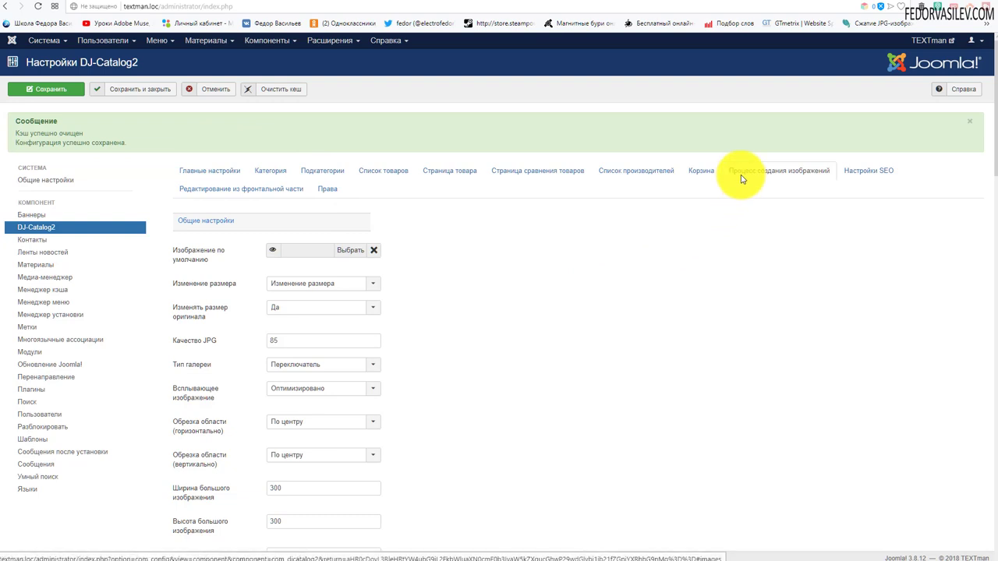
pyautogui.scroll(-5, 423, 167)
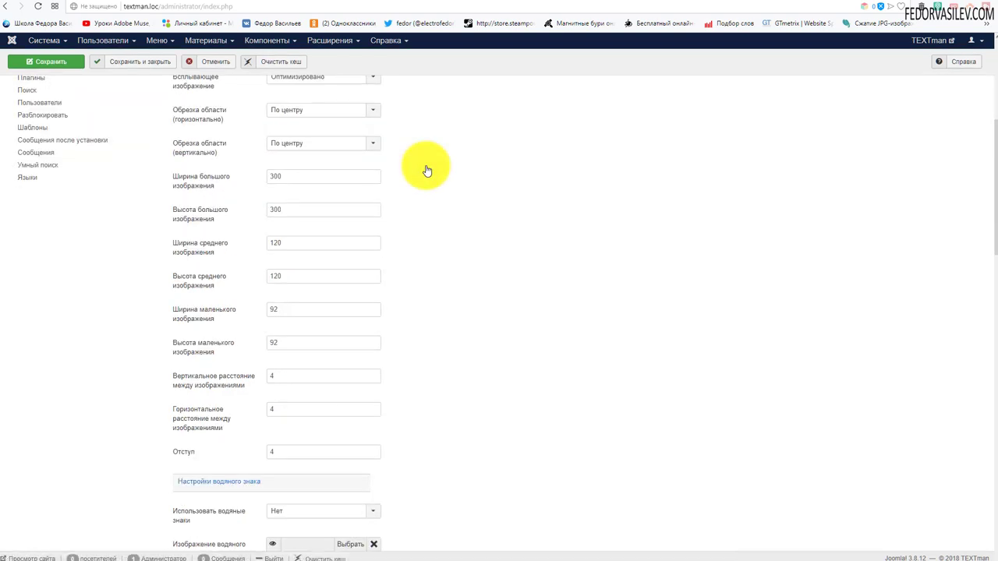
pyautogui.scroll(5, 390, 187)
pyautogui.scroll(-3, 220, 246)
pyautogui.scroll(3, 223, 244)
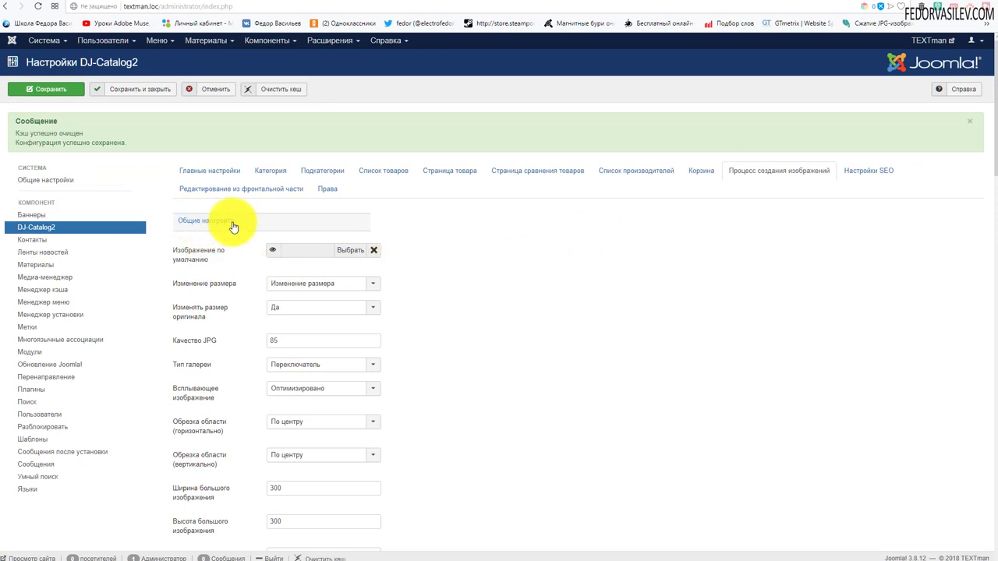
pyautogui.scroll(-7, 233, 227)
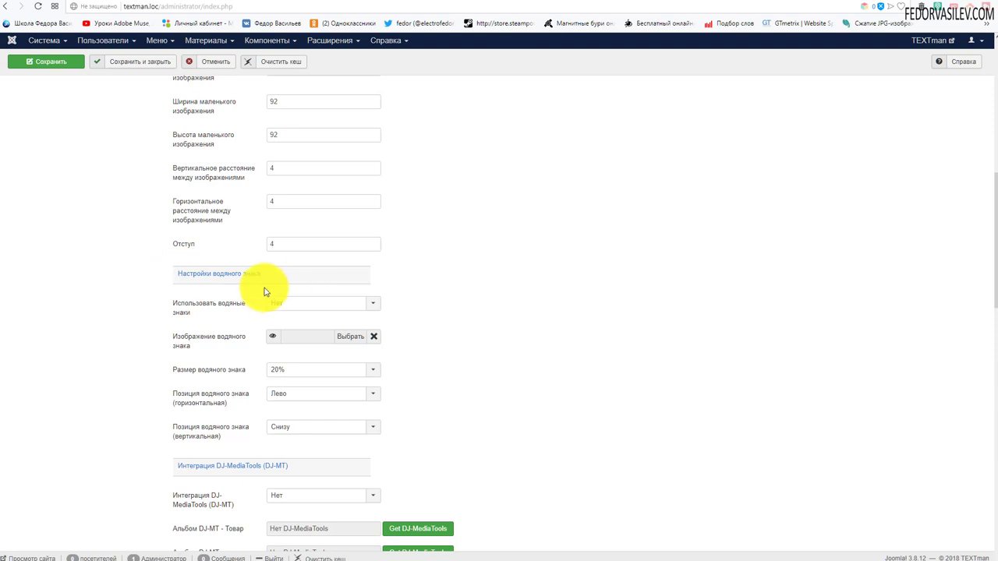
# - Compare the manufacturer image settings with the large and medium image sizes set for categories
pyautogui.scroll(-15, 262, 294)
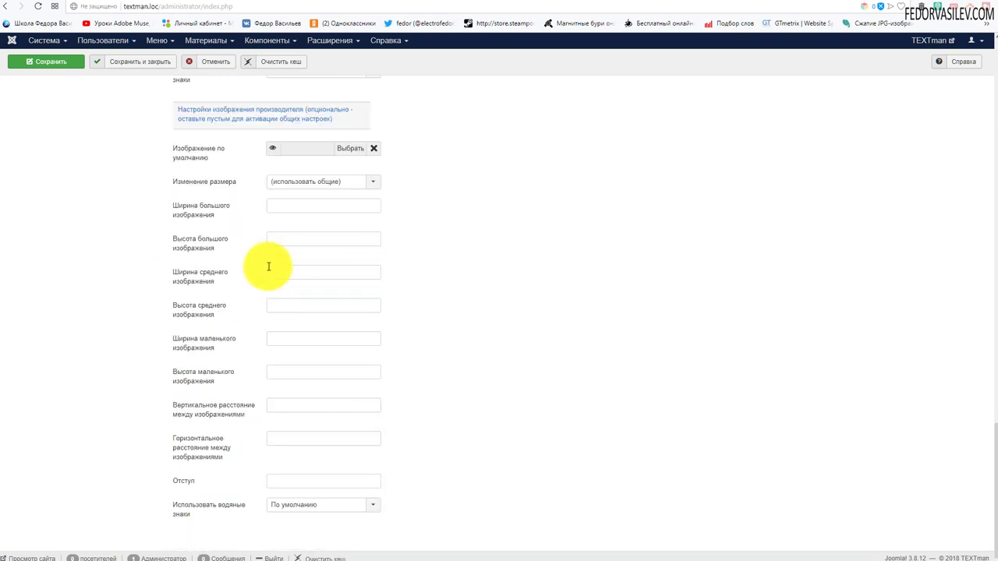
pyautogui.scroll(2, 273, 328)
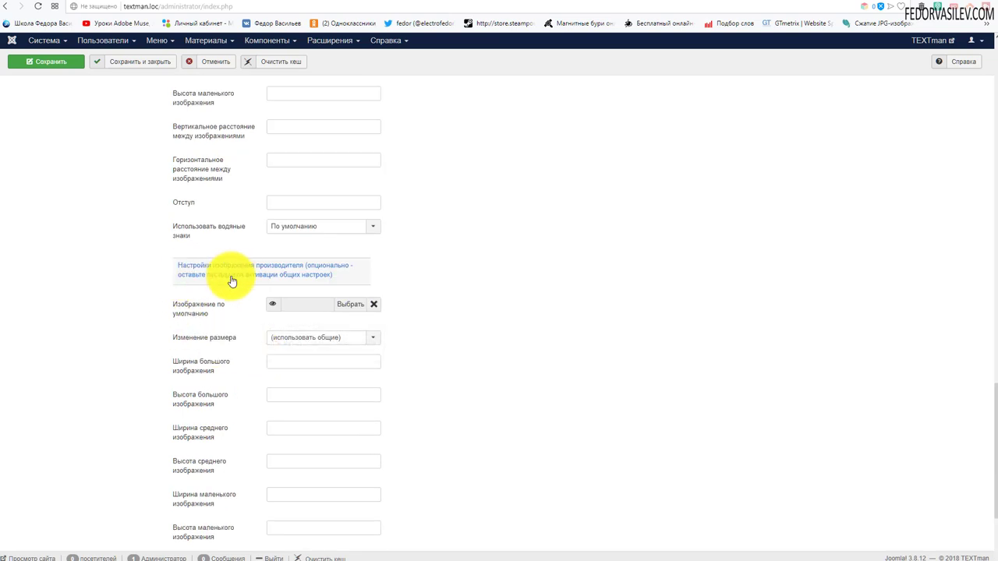
pyautogui.scroll(-2, 330, 278)
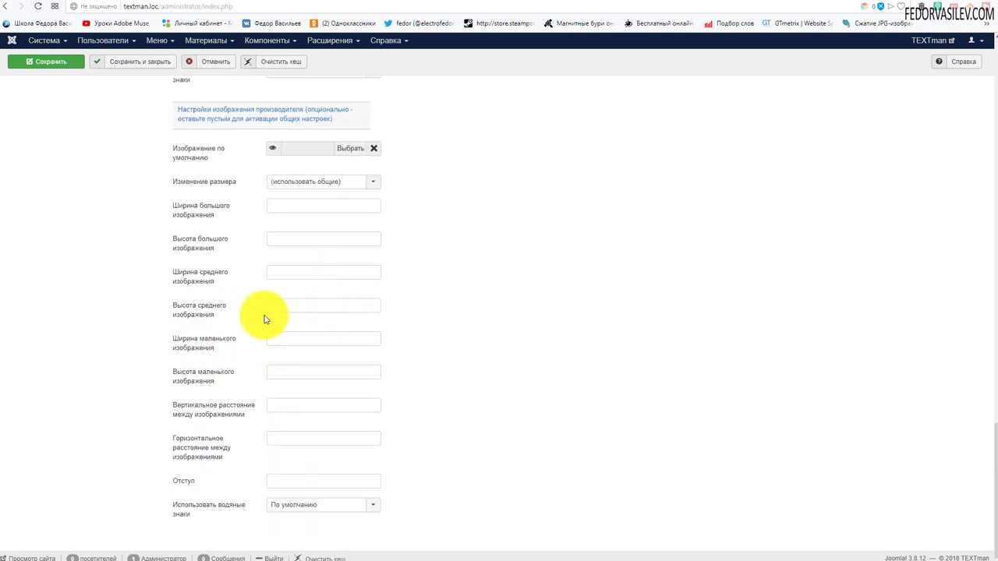
pyautogui.scroll(7, 264, 319)
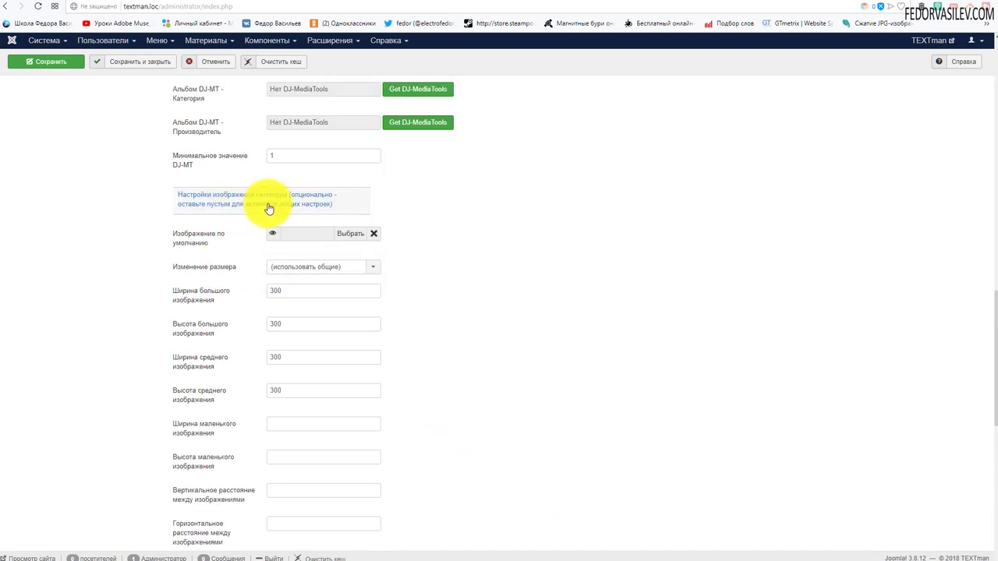
pyautogui.scroll(-1, 441, 194)
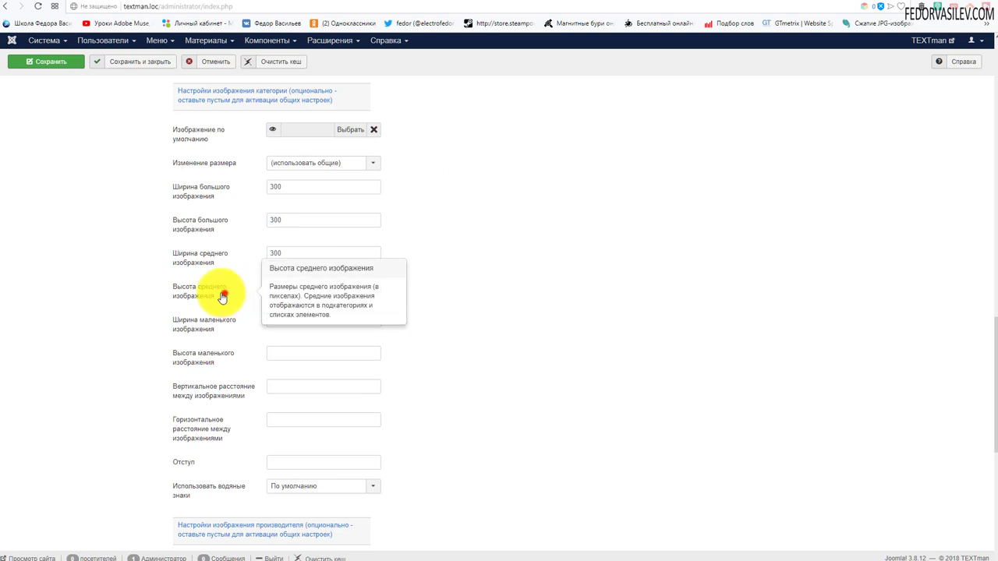
pyautogui.moveTo(223, 294); pyautogui.dragTo(194, 269)
pyautogui.click(626, 258)
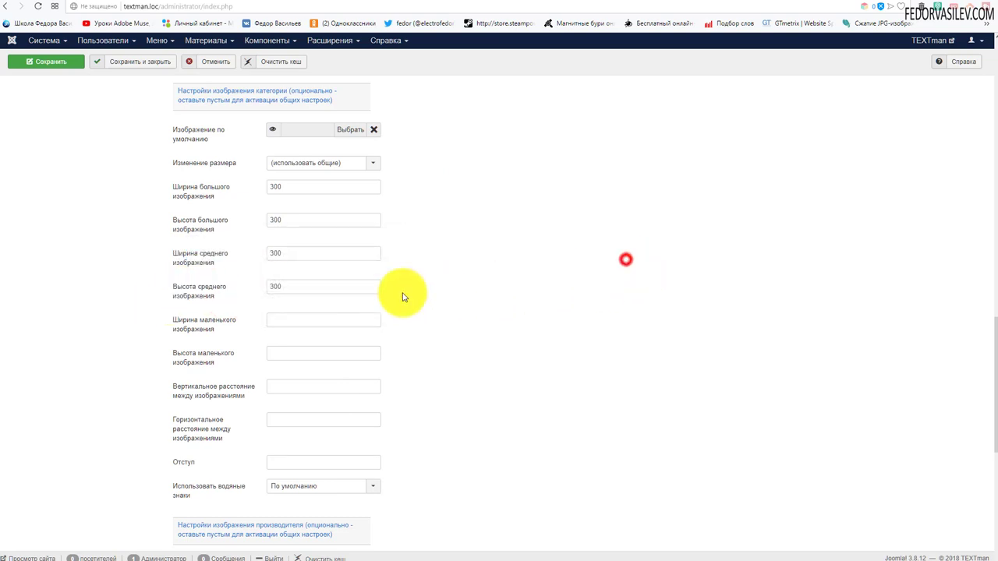
pyautogui.moveTo(220, 234); pyautogui.dragTo(191, 194)
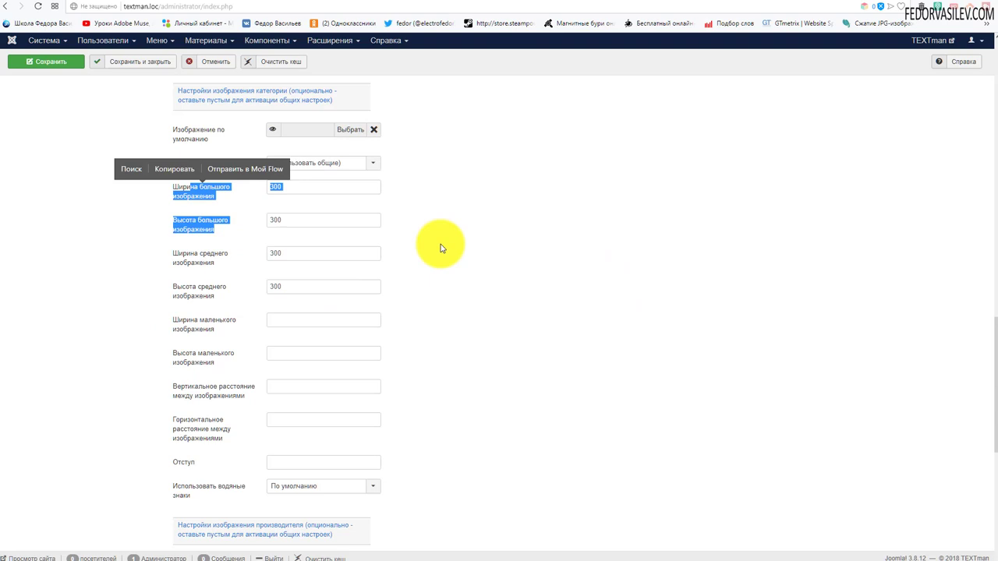
# - Set the large category image's width and height to 100, and save and close the configuration
pyautogui.click(277, 187)
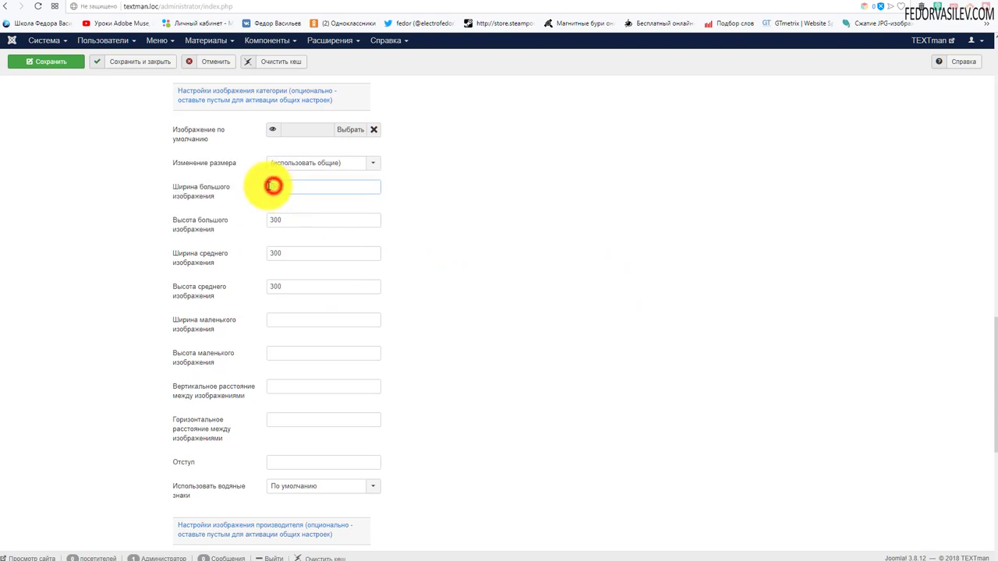
pyautogui.press('BackSpace')
pyautogui.write('1')
pyautogui.click(273, 219)
pyautogui.write('100')
pyautogui.click(506, 207)
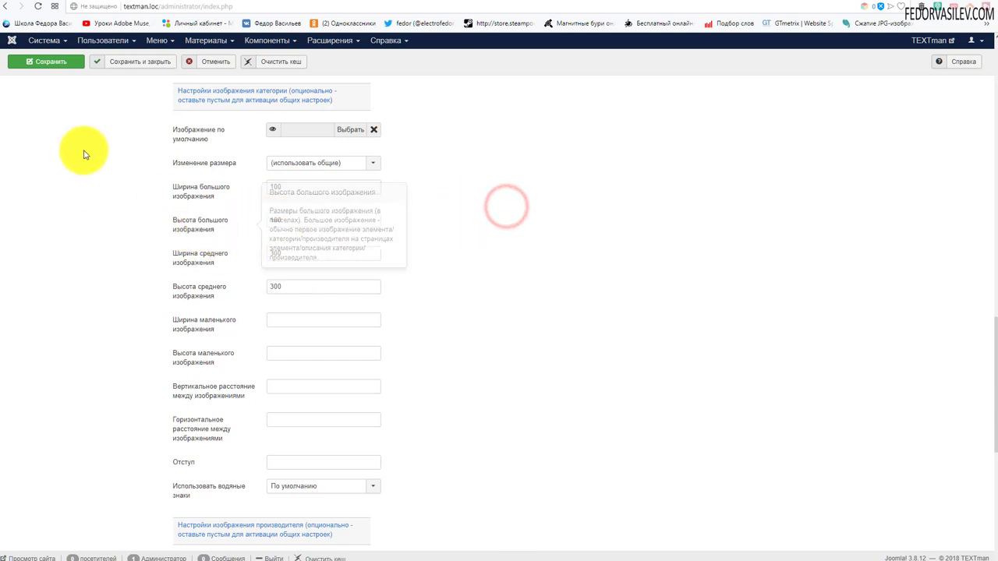
pyautogui.click(119, 69)
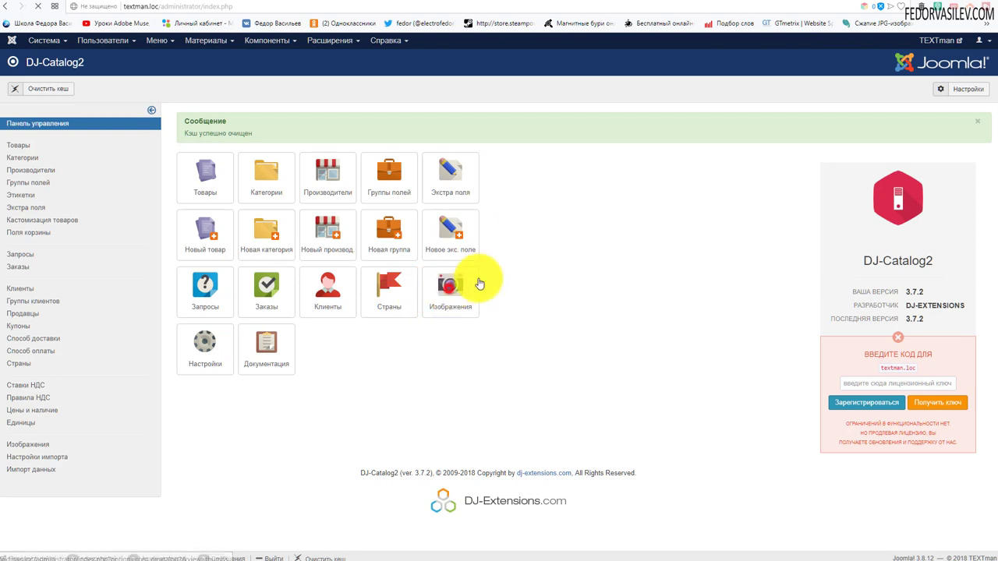
# - Regenerate the category images, check the logo on the Canon page and return to the administration
pyautogui.click(449, 286)
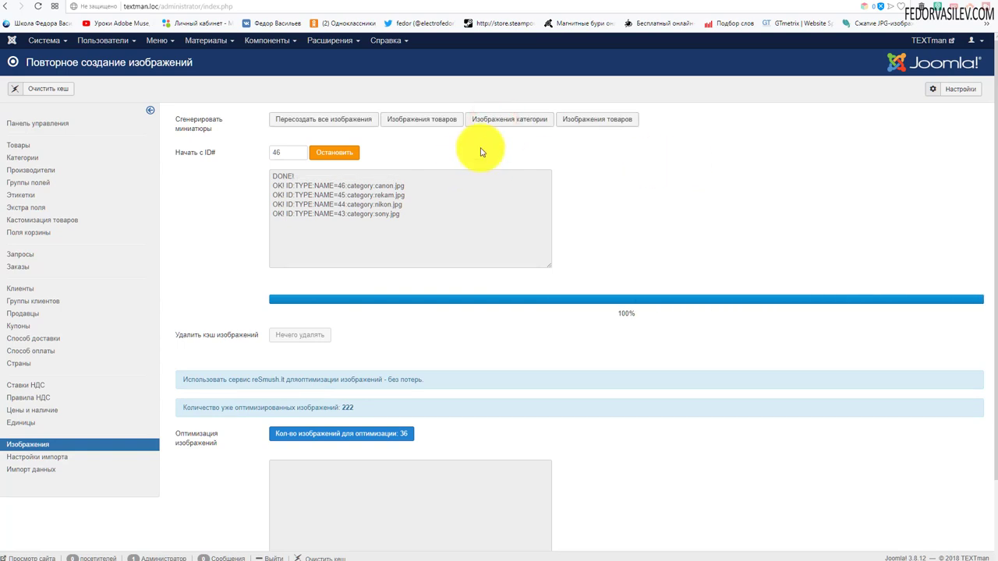
pyautogui.hotkey('ctrl', 'Tab')
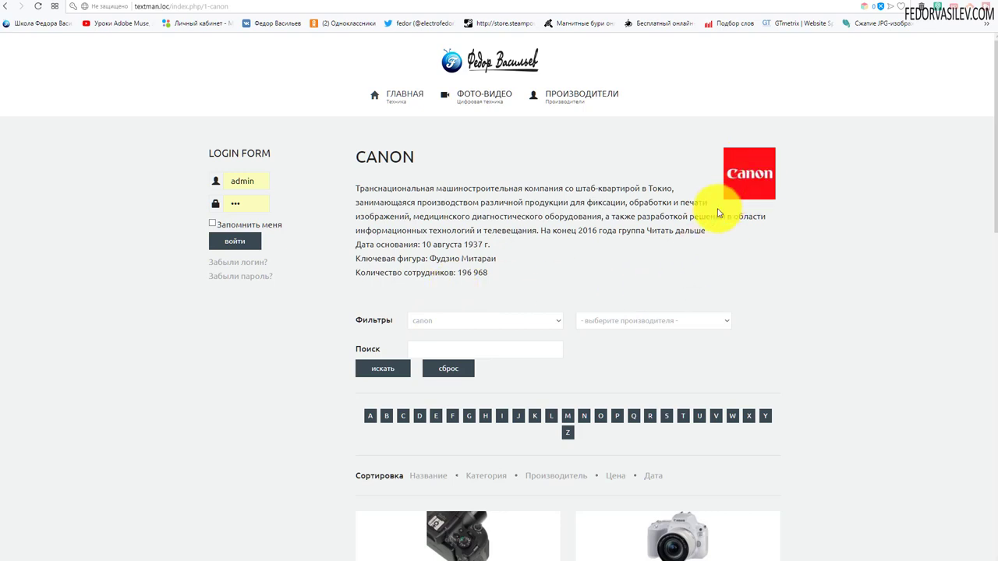
pyautogui.click(811, 2)
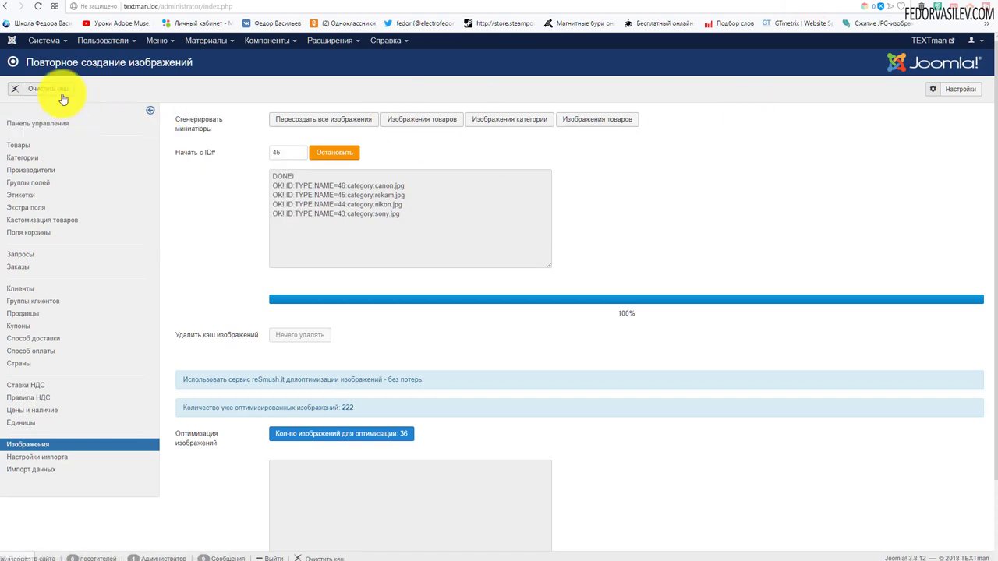
# - Reopen the DJ-Catalog2 image settings, restore the large category image's width and height to 300, and save and close
pyautogui.click(256, 43)
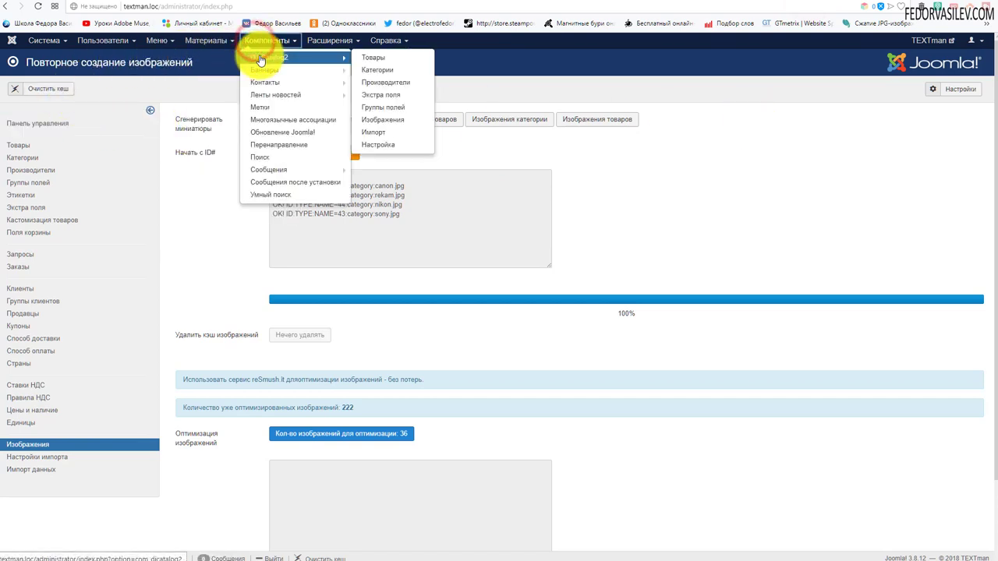
pyautogui.click(260, 57)
pyautogui.click(215, 301)
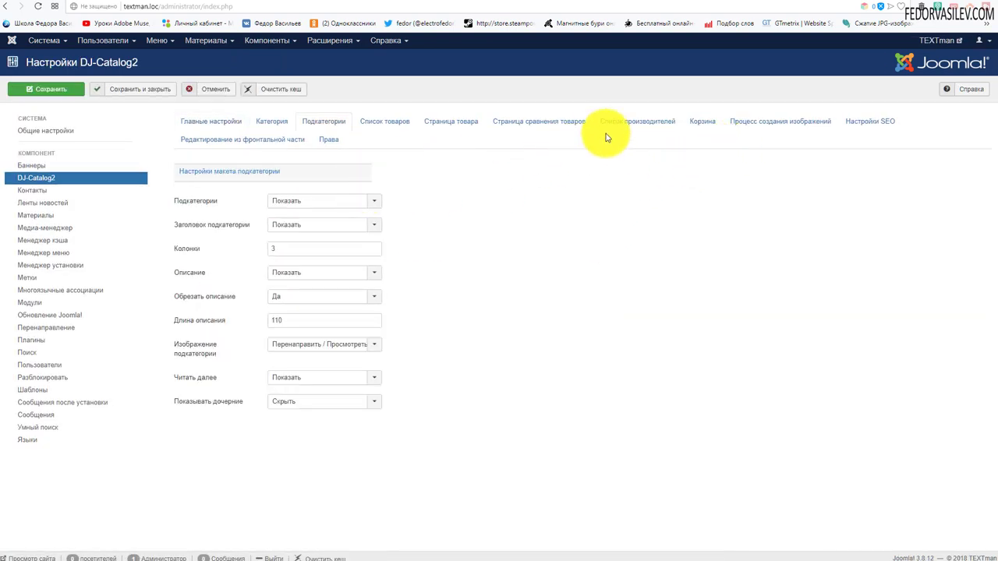
pyautogui.click(798, 123)
pyautogui.scroll(-20, 518, 316)
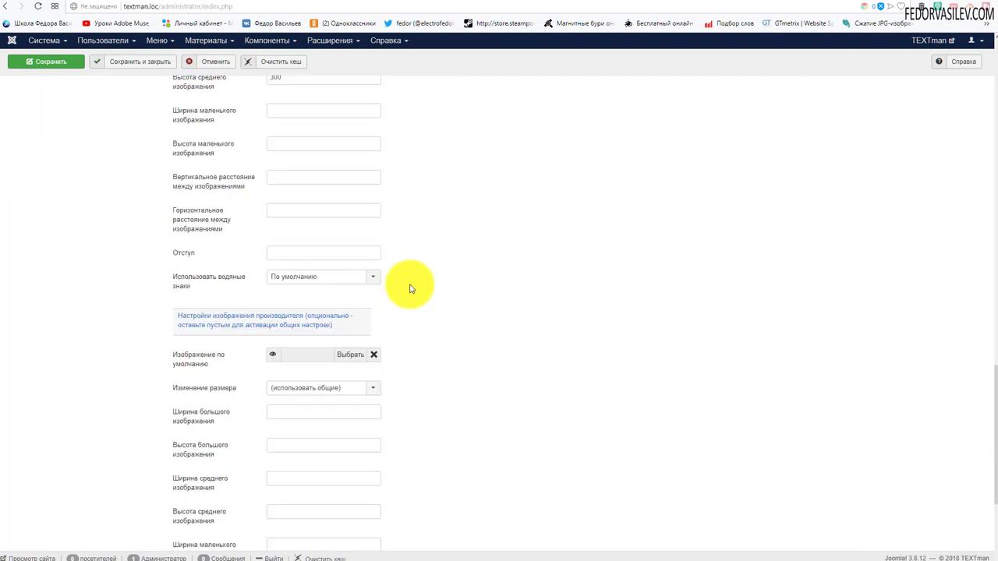
pyautogui.scroll(2, 335, 311)
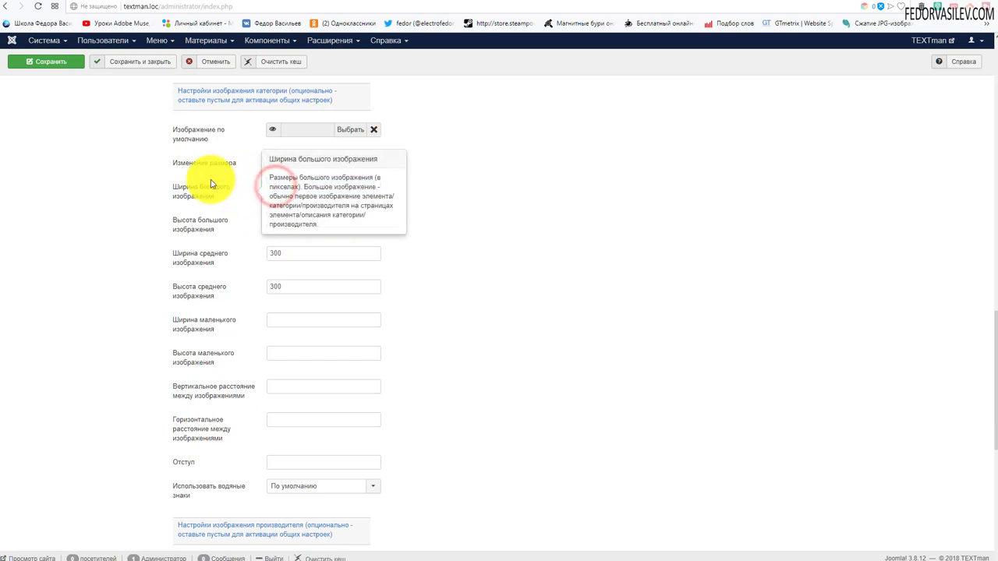
pyautogui.click(140, 61)
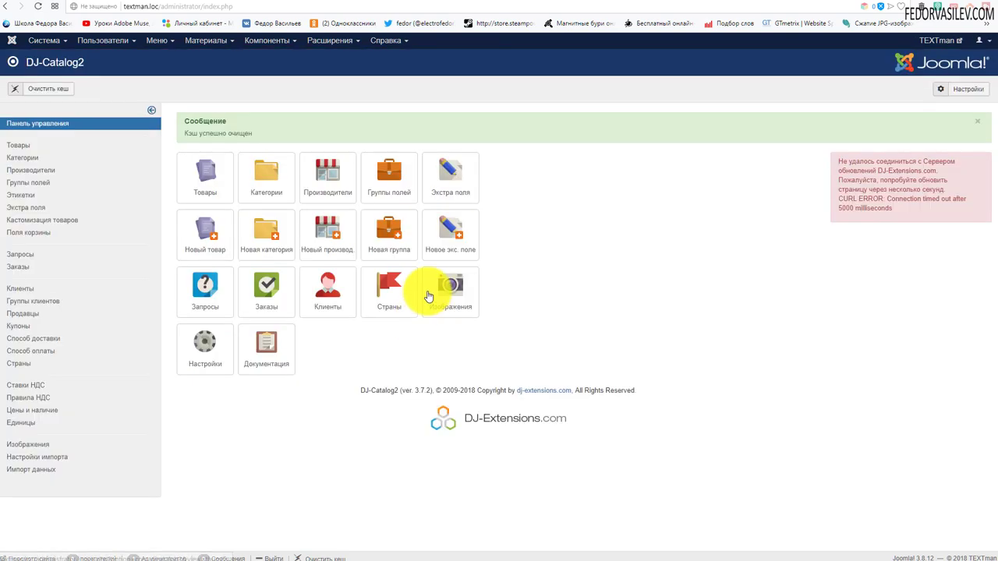
# - Regenerate the category images with the restored sizes and return to the Canon page
pyautogui.click(436, 285)
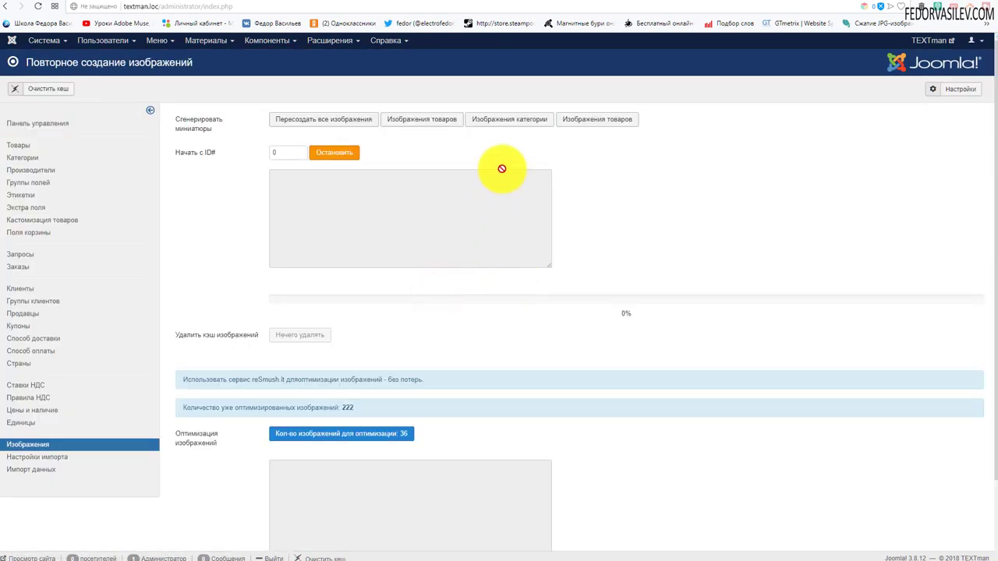
pyautogui.click(510, 125)
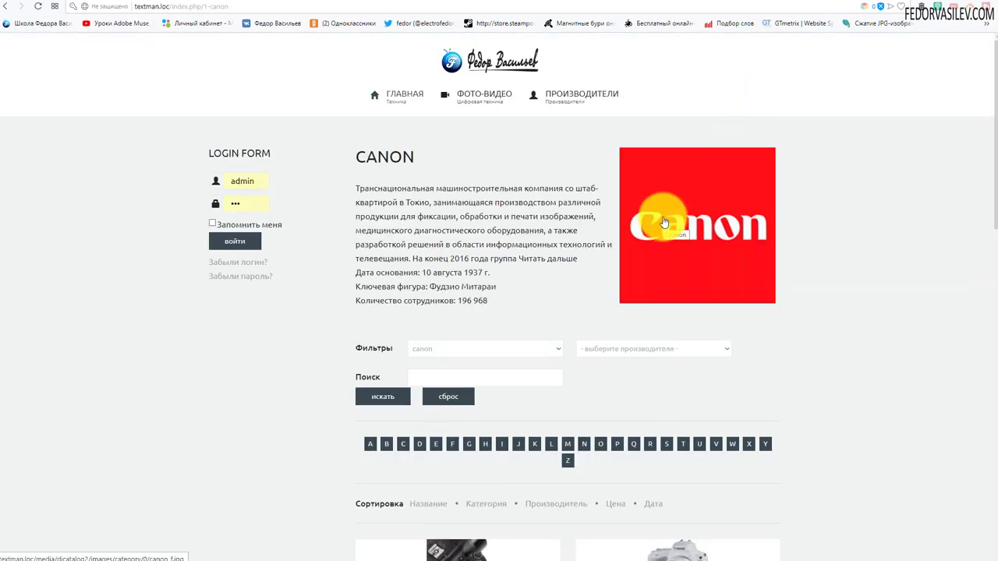
# - Open the Canon page in the developer tools' 430-pixel-wide mobile preview and check the logo and description layout
pyautogui.rightClick(520, 164)
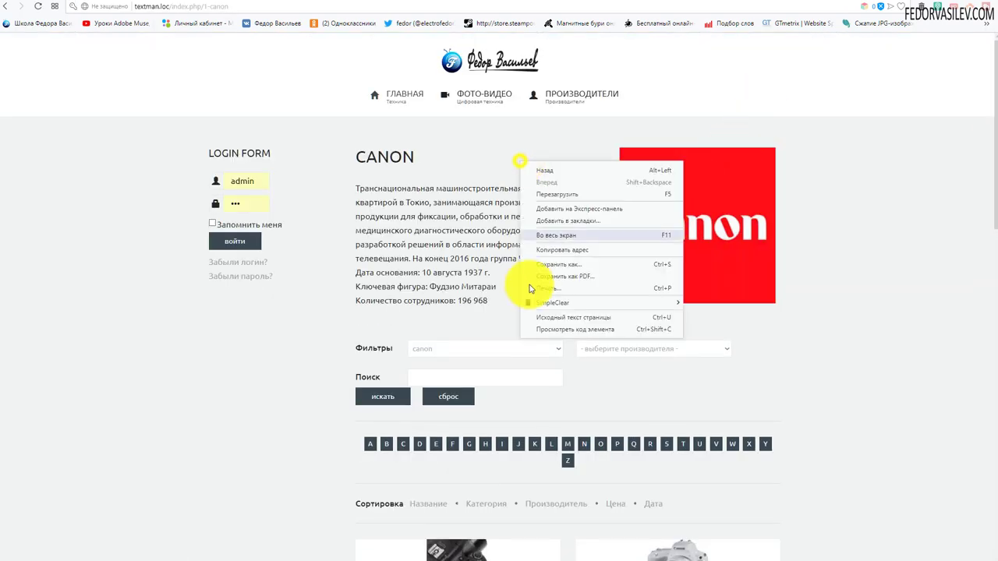
pyautogui.click(555, 331)
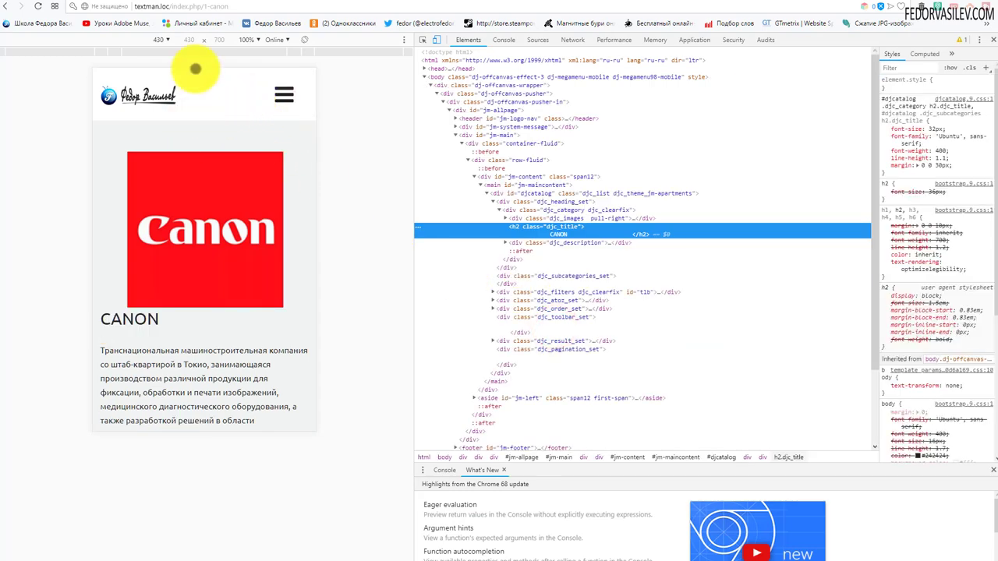
pyautogui.scroll(-4, 191, 175)
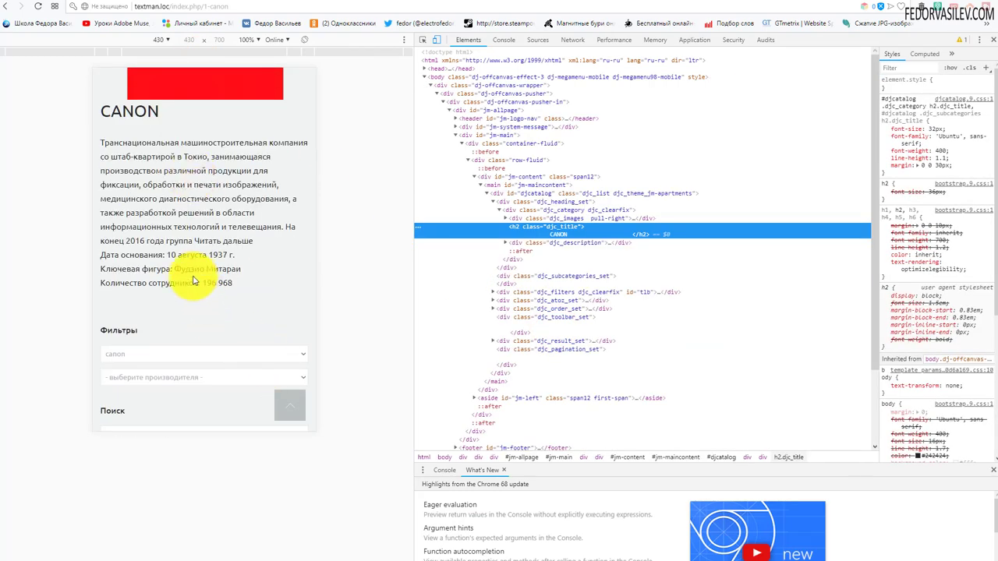
# - Review the Canon page's logo and description in the portrait and landscape mobile previews, and close the developer tools
pyautogui.scroll(-5, 194, 273)
pyautogui.scroll(-3, 194, 276)
pyautogui.scroll(10, 249, 268)
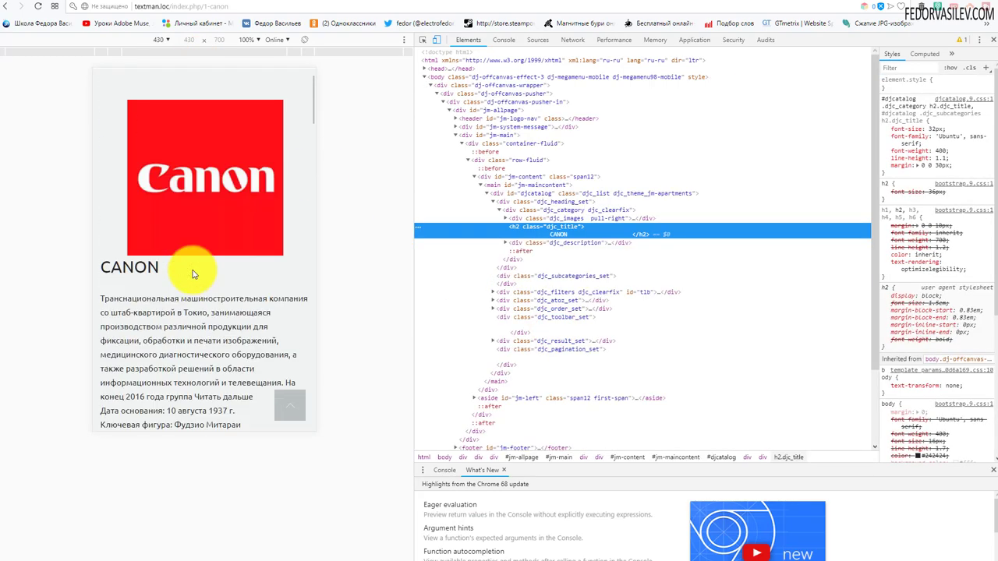
pyautogui.click(304, 39)
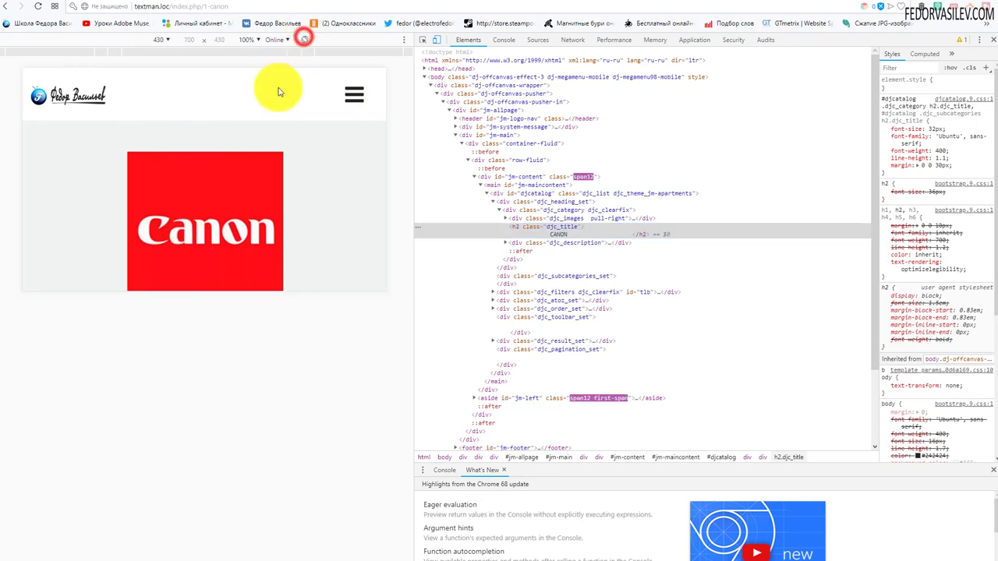
pyautogui.scroll(-2, 248, 134)
pyautogui.scroll(3, 248, 134)
pyautogui.click(992, 41)
# - Open the site's Производители page and, in the administration, the DJ-Catalog2 manufacturer list settings
pyautogui.click(580, 95)
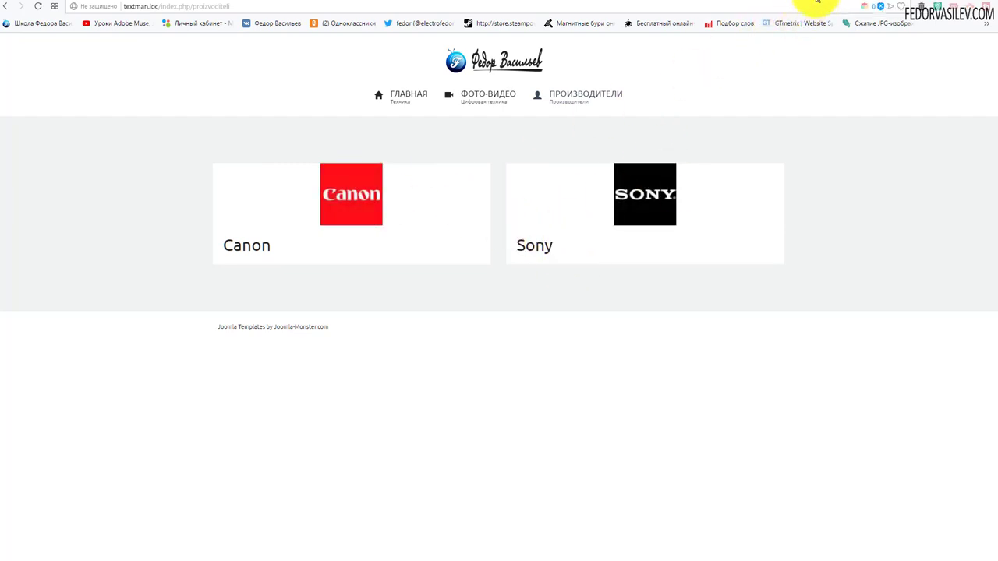
pyautogui.click(822, 2)
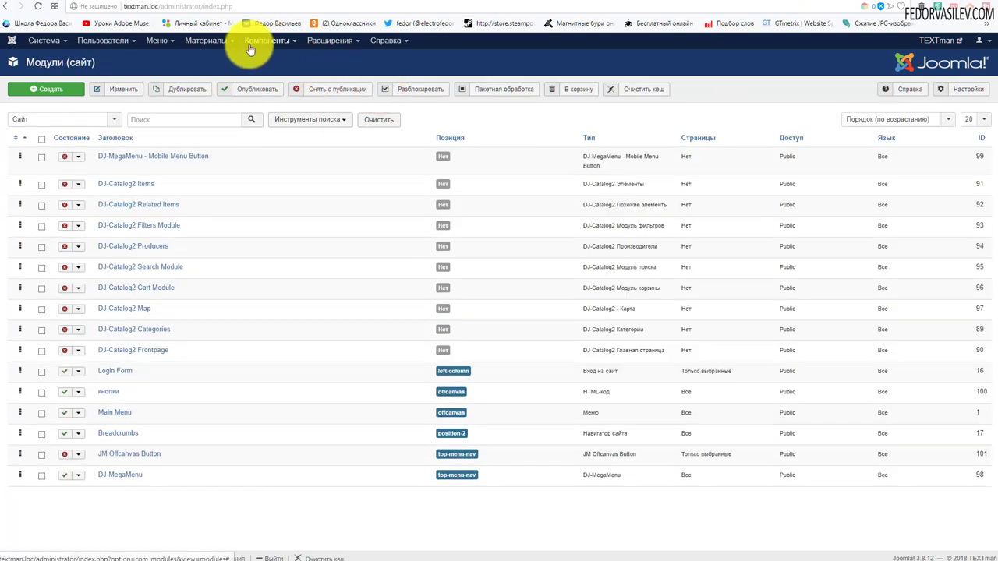
pyautogui.click(250, 47)
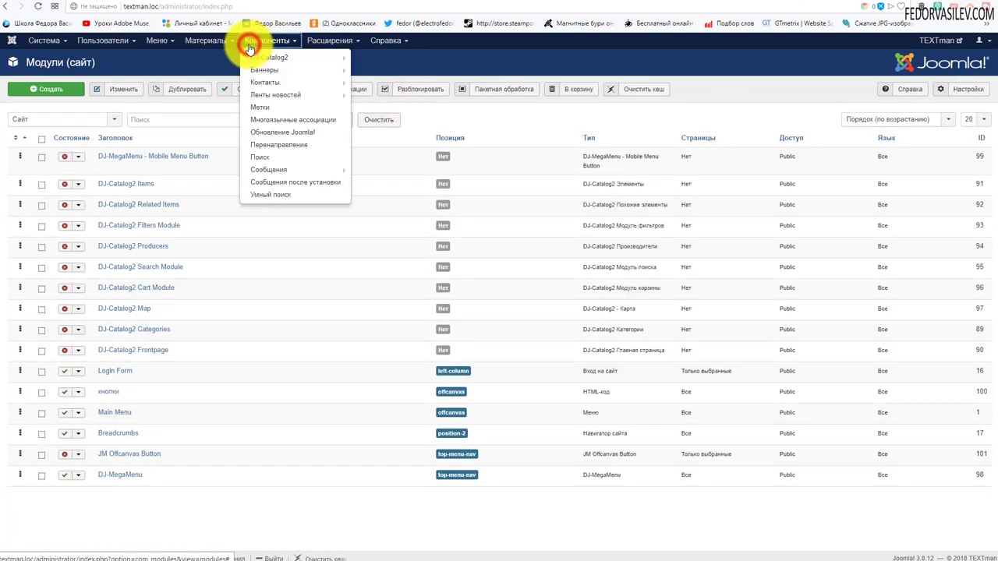
pyautogui.click(248, 58)
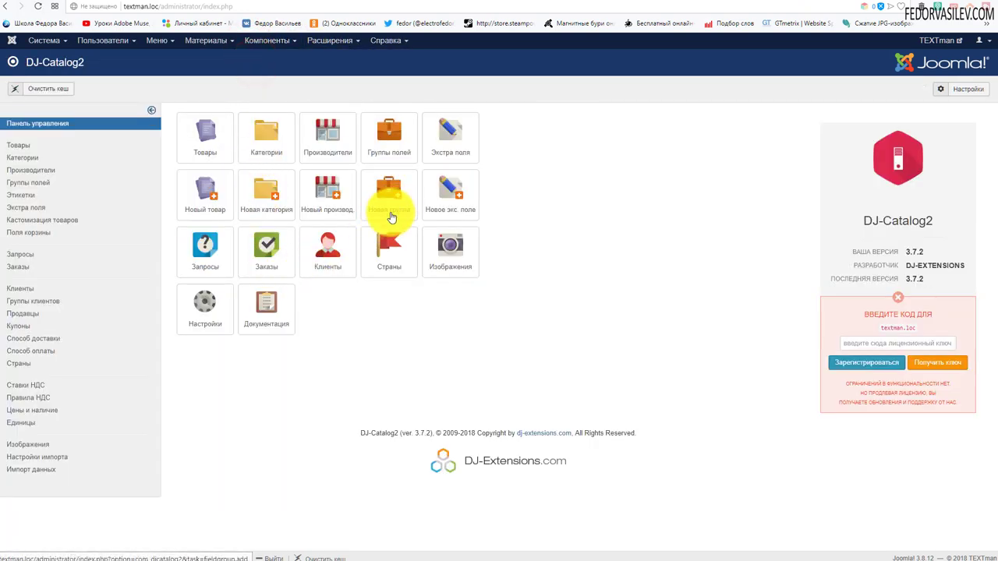
pyautogui.click(189, 310)
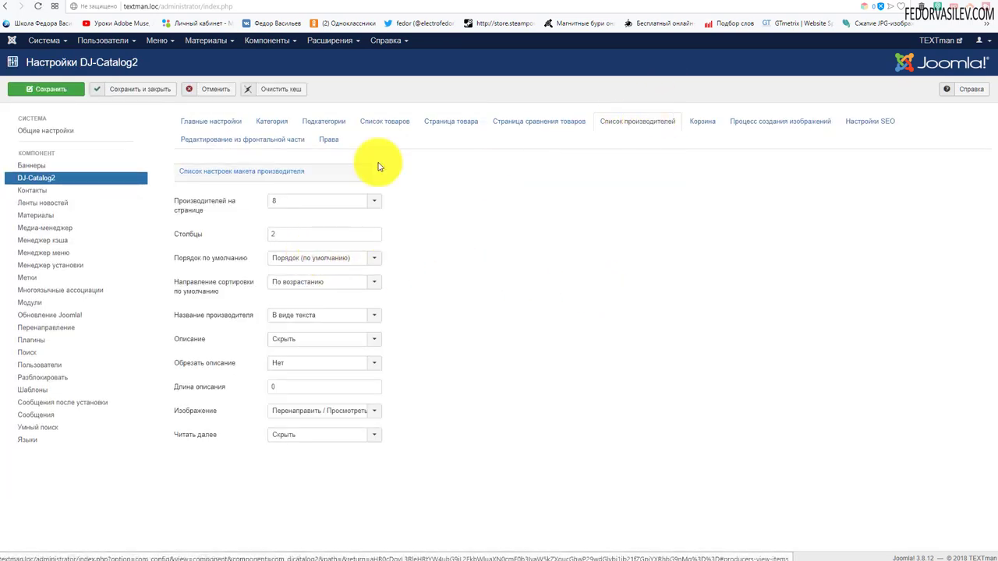
# - Examine the manufacturers-per-page options and compare the list settings with the blocks on the site's manufacturers page
pyautogui.moveTo(207, 212)
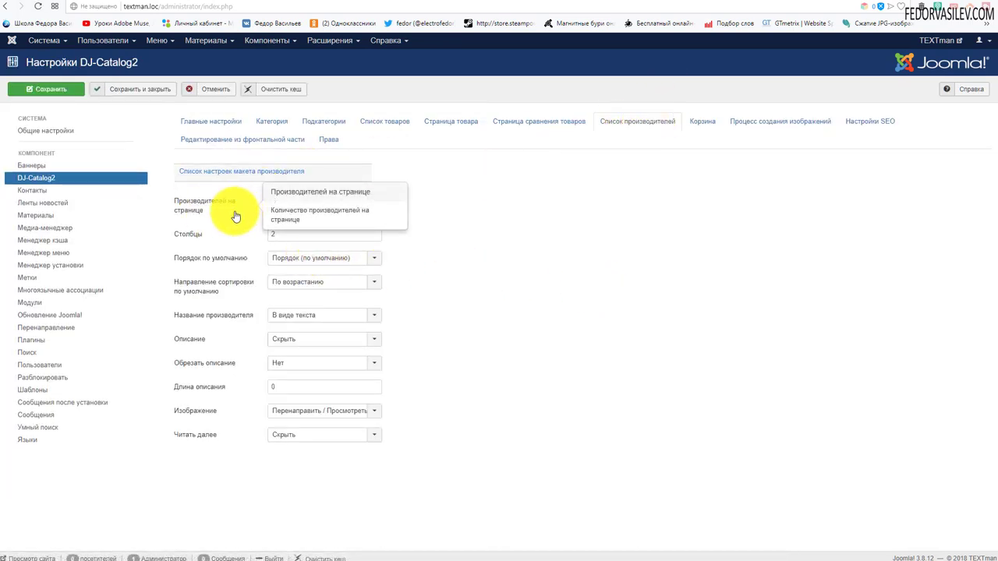
pyautogui.click(283, 204)
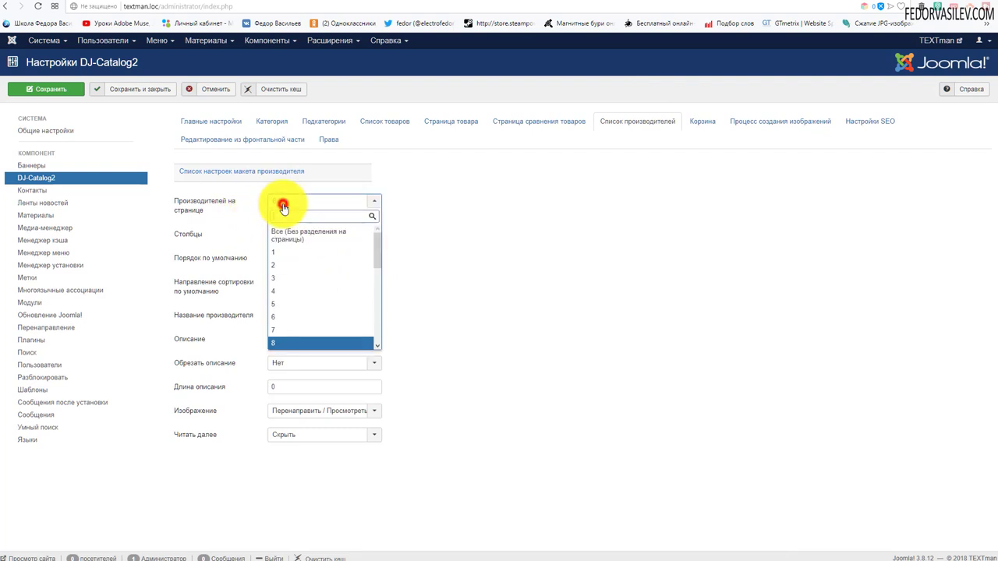
pyautogui.click(475, 216)
pyautogui.click(843, 2)
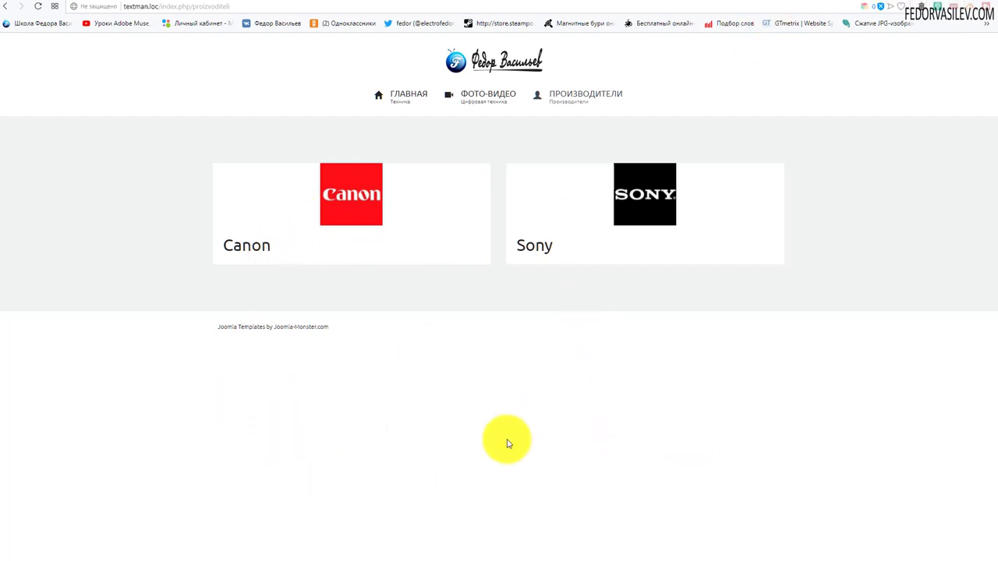
pyautogui.click(819, 4)
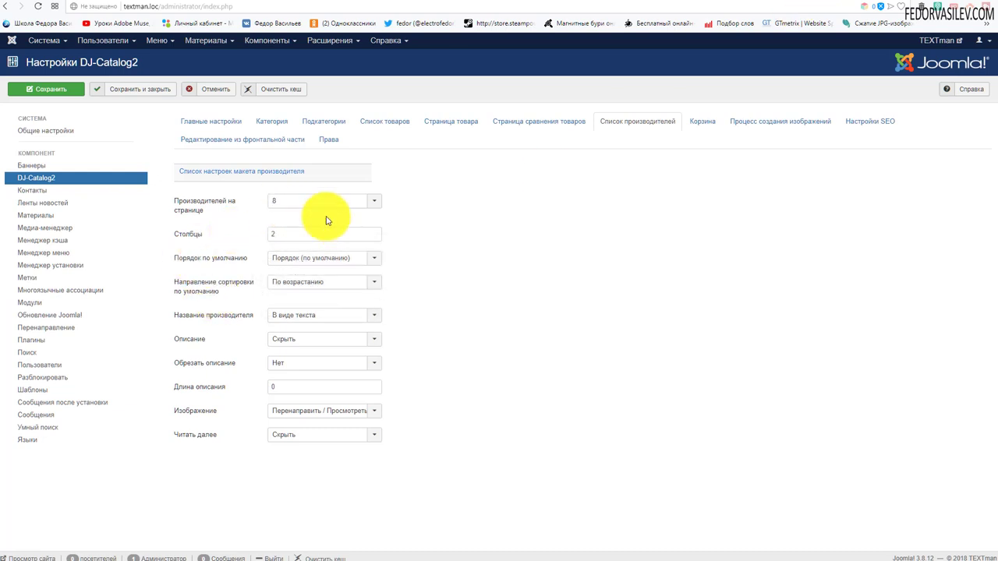
pyautogui.click(826, 6)
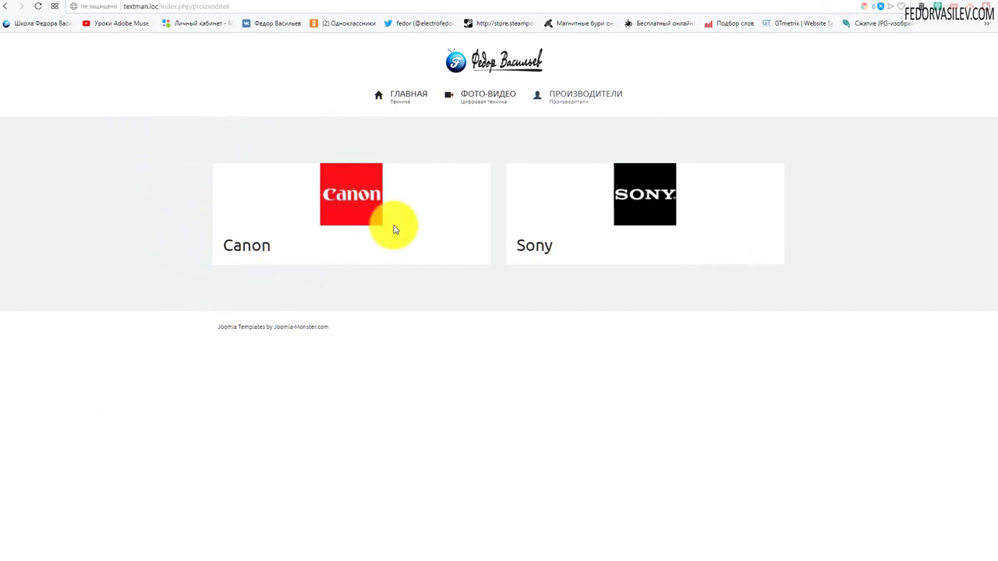
# - Set the manufacturer list to 4 columns, and compare the remaining settings with the site's manufacturers page
pyautogui.click(813, 2)
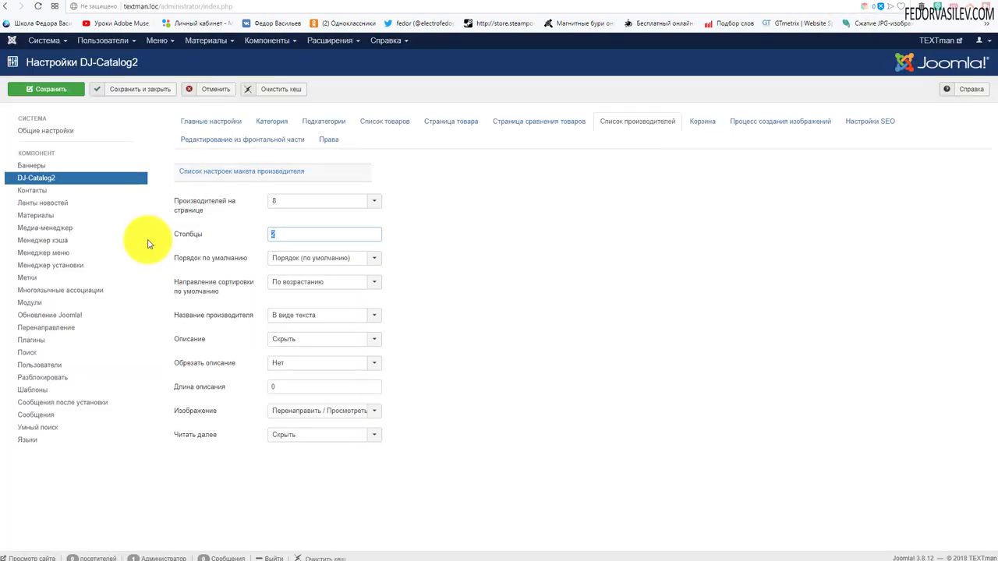
pyautogui.write('4')
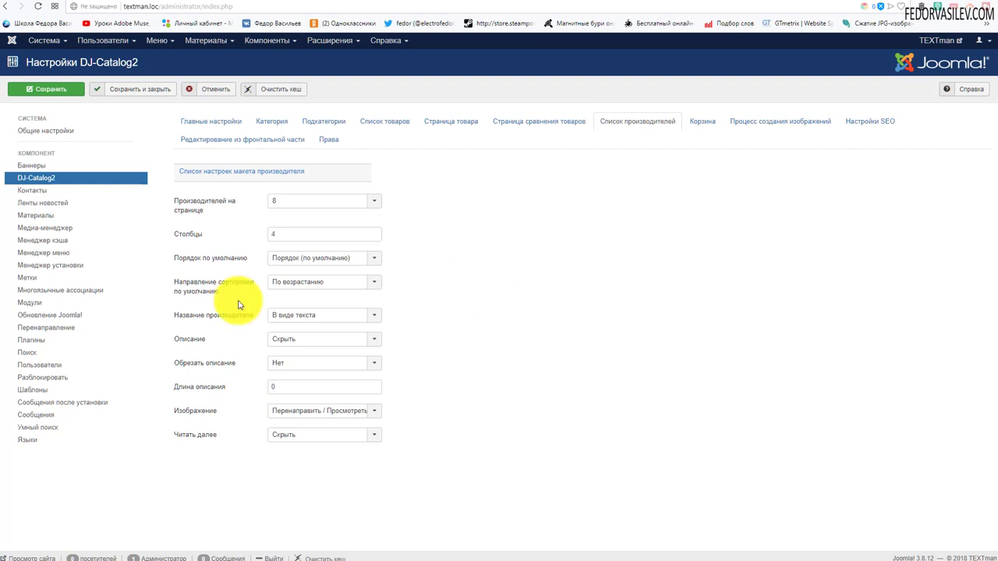
pyautogui.hotkey('ctrl', 'Tab')
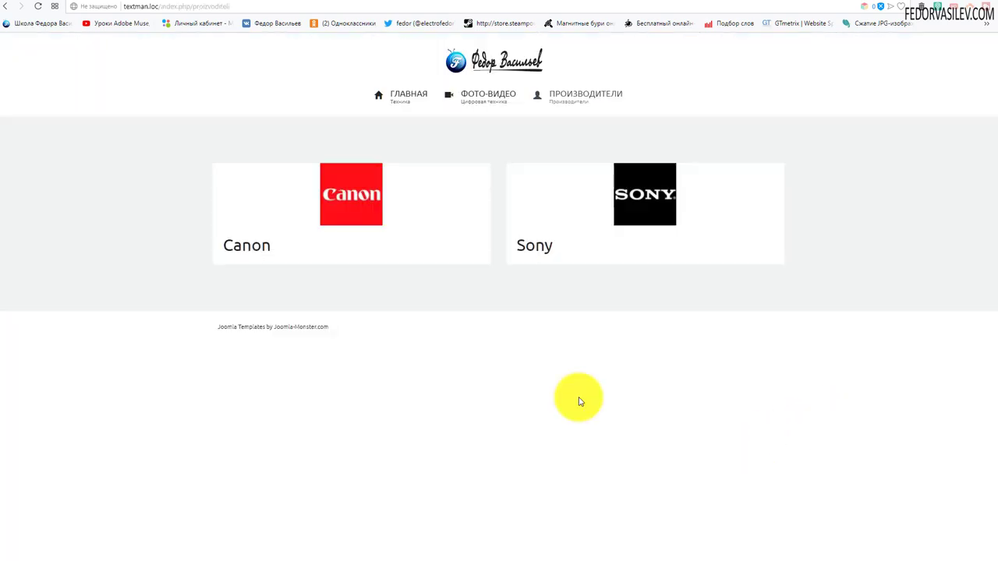
pyautogui.click(811, 4)
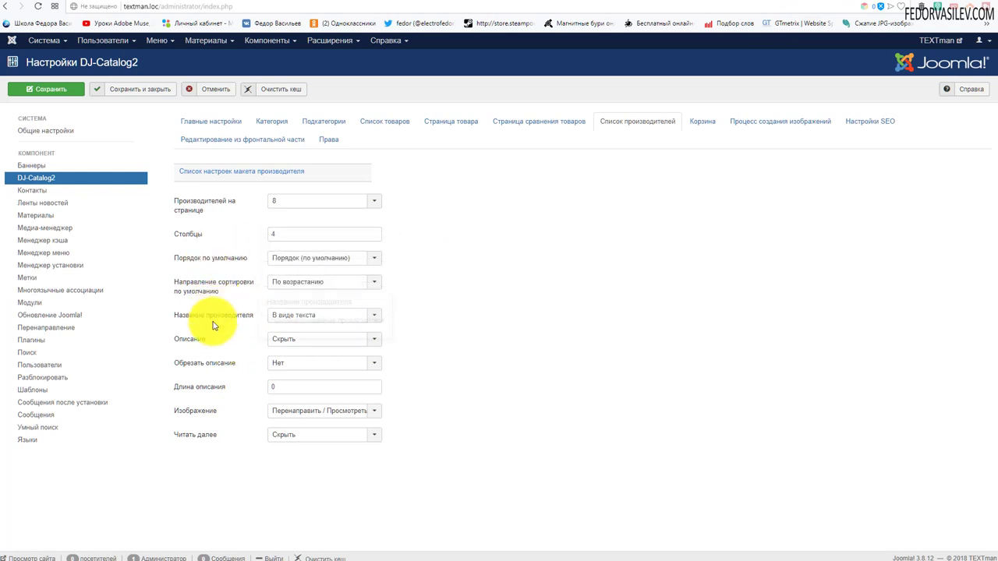
# - Show manufacturer descriptions trimmed to a length of 110, save the settings and reload the manufacturers page
pyautogui.click(291, 344)
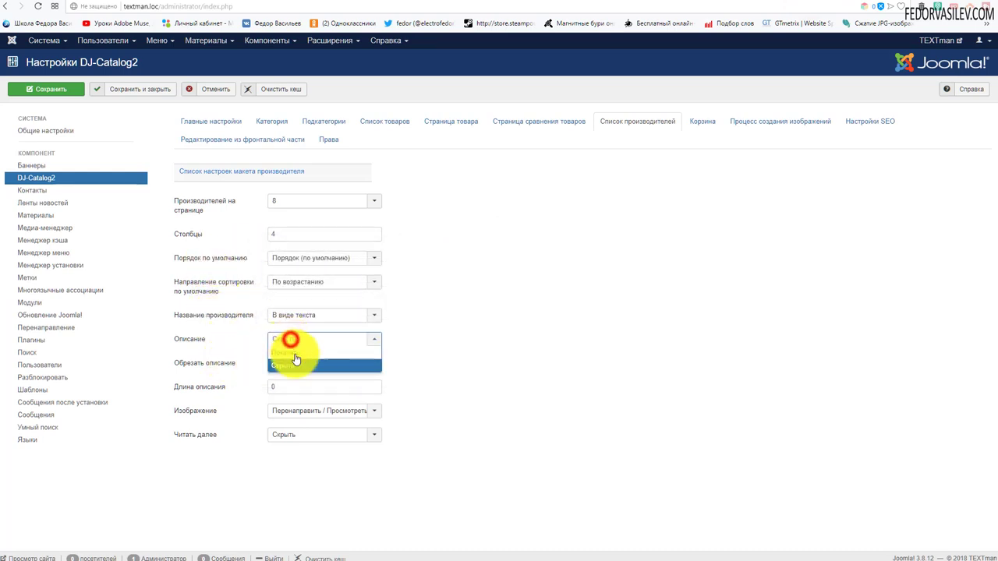
pyautogui.click(291, 357)
pyautogui.click(292, 376)
pyautogui.write('1')
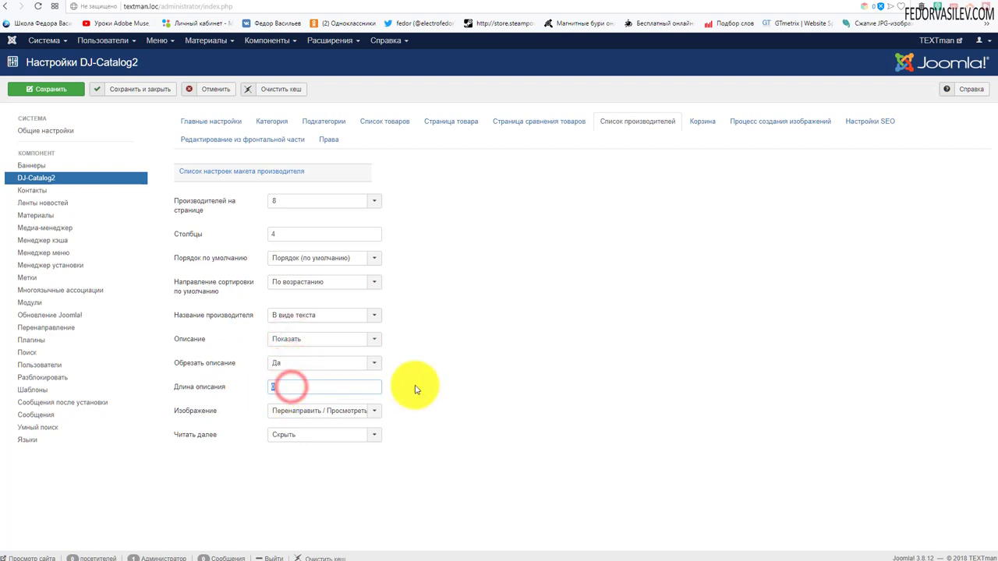
pyautogui.write('10')
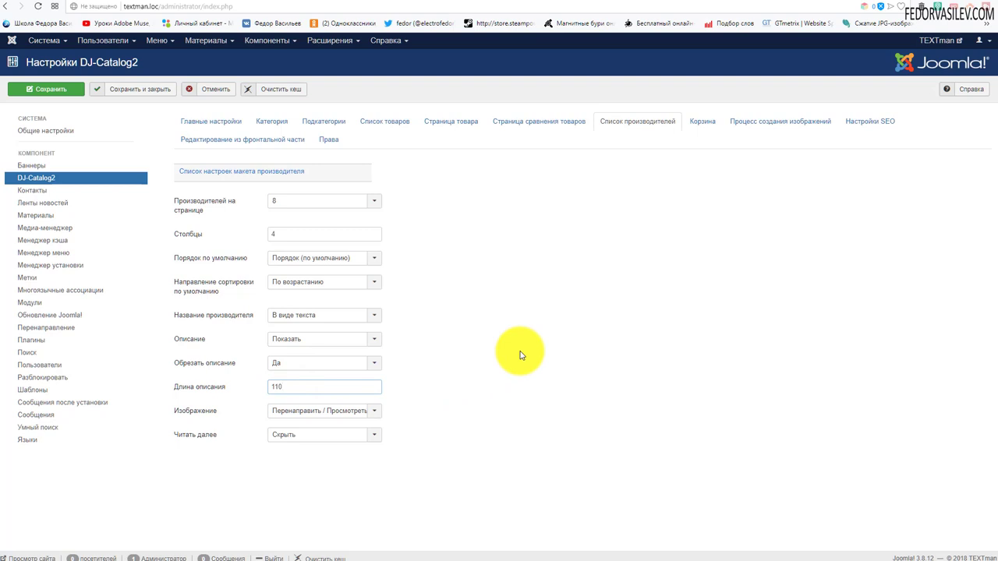
pyautogui.click(56, 89)
pyautogui.click(852, 3)
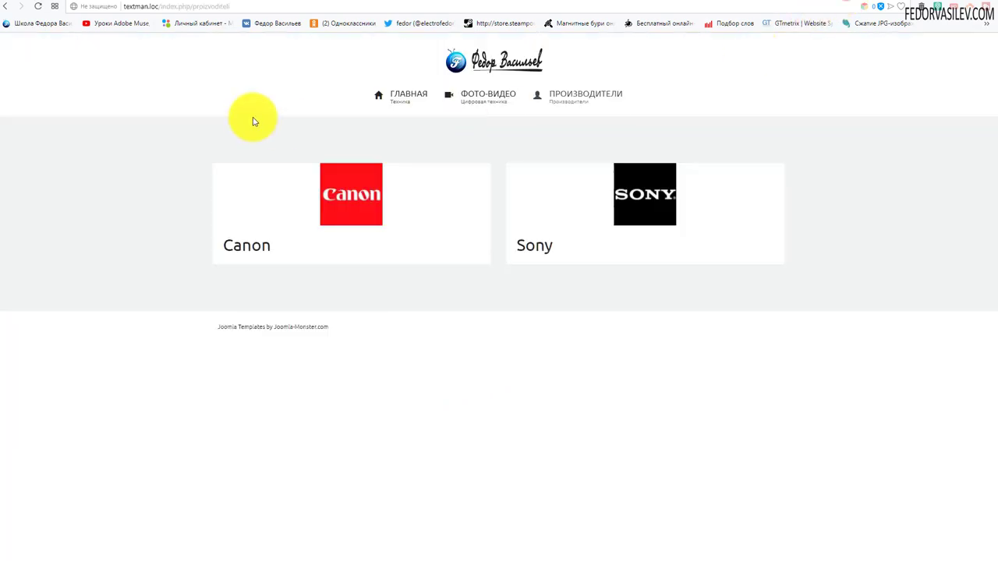
pyautogui.click(37, 6)
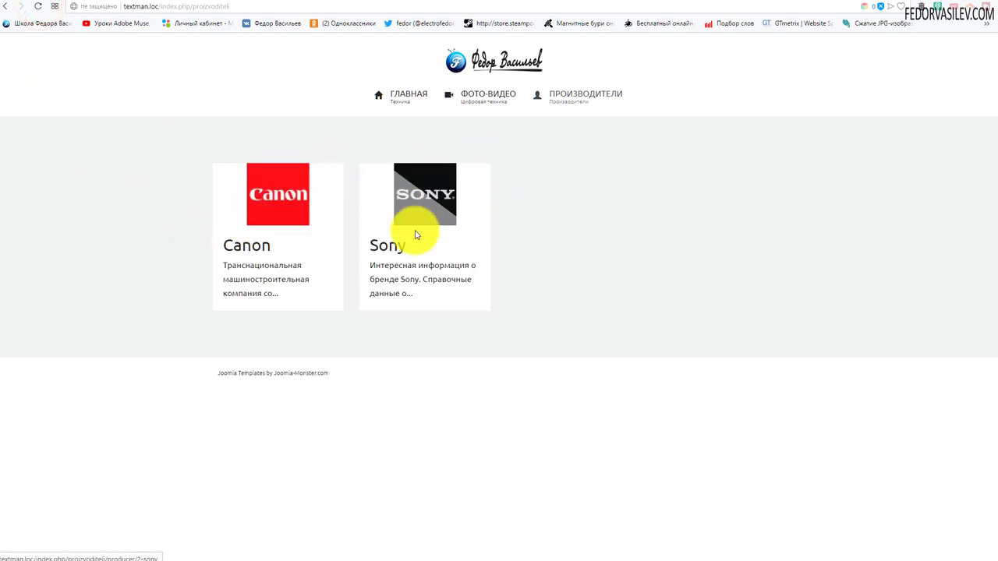
# - Set Читать далее to Показать for the manufacturer list, save the settings and reload the manufacturers page
pyautogui.click(814, 3)
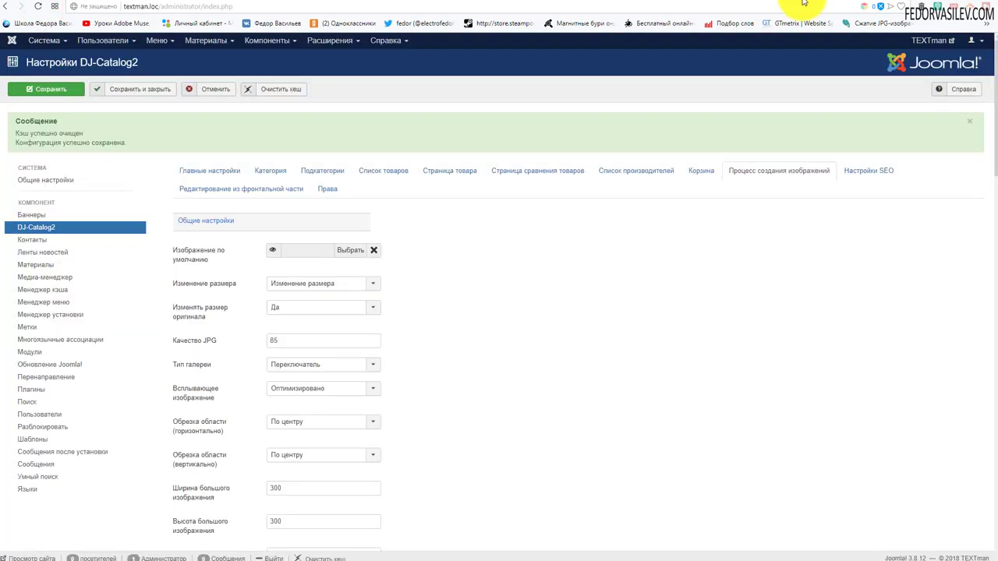
pyautogui.scroll(-3, 548, 297)
pyautogui.click(626, 175)
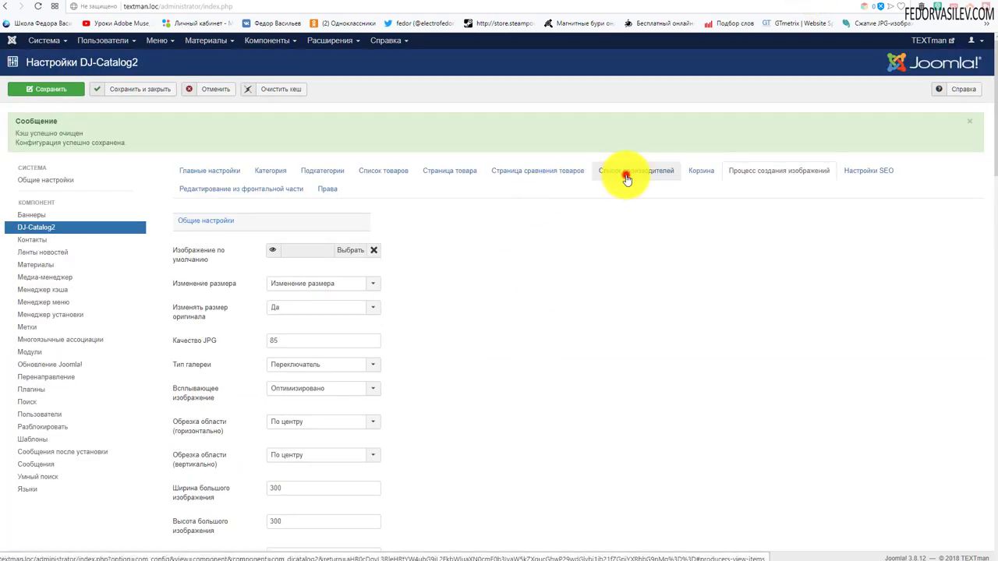
pyautogui.click(322, 487)
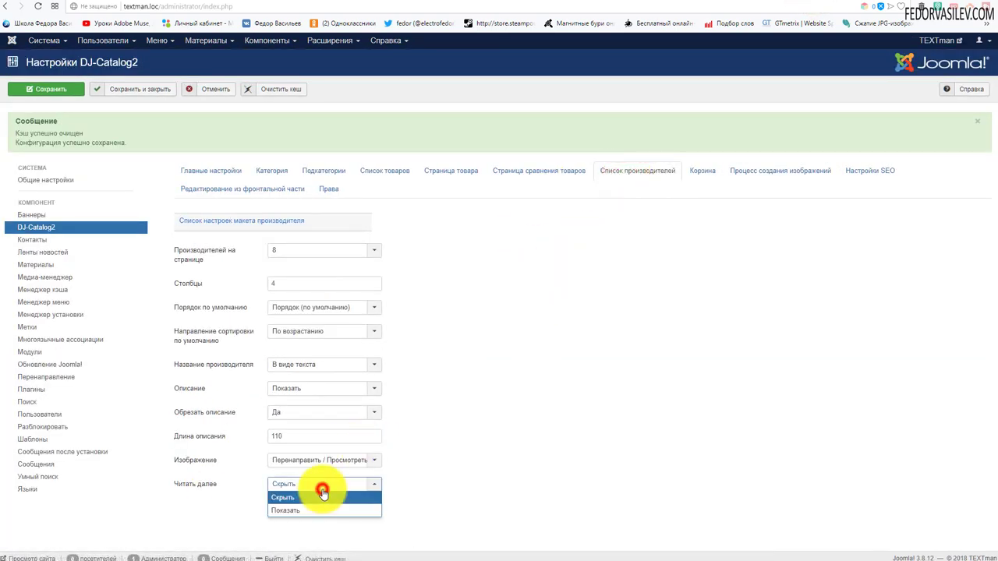
pyautogui.click(306, 511)
pyautogui.click(54, 84)
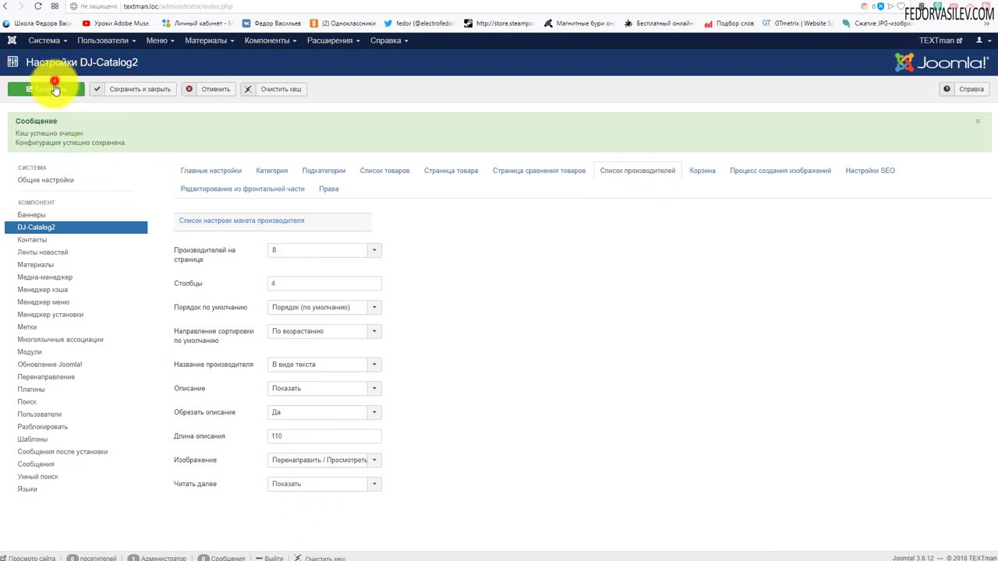
pyautogui.click(847, 4)
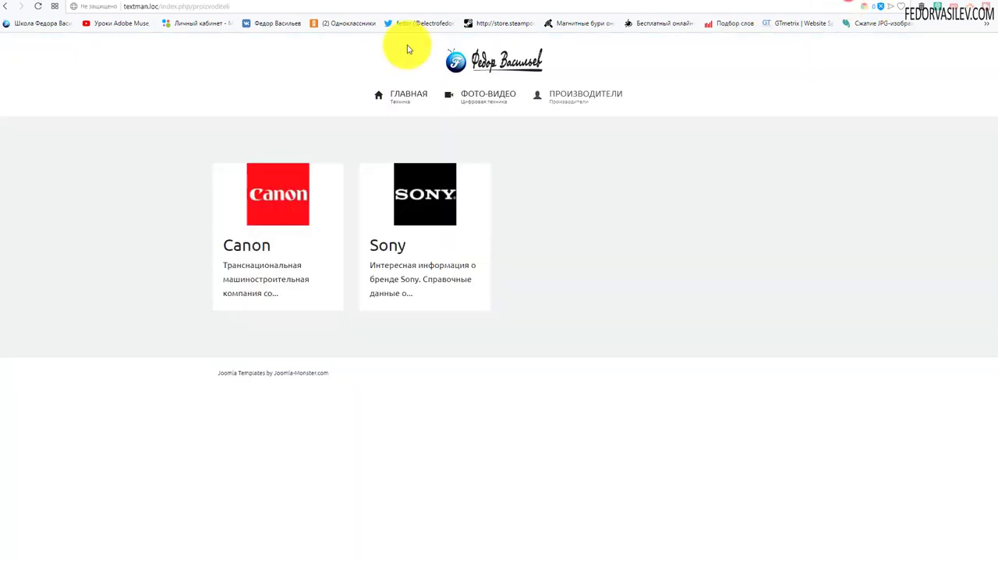
pyautogui.click(38, 7)
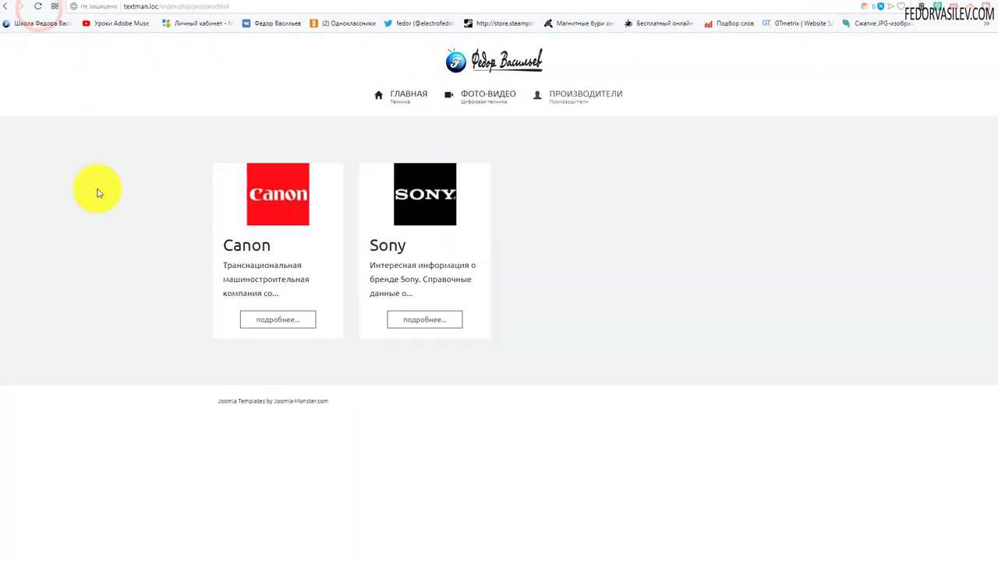
# - Open Sony's manufacturer page from the list, and examine the category image sizes in the DJ-Catalog2 image creation settings
pyautogui.click(415, 322)
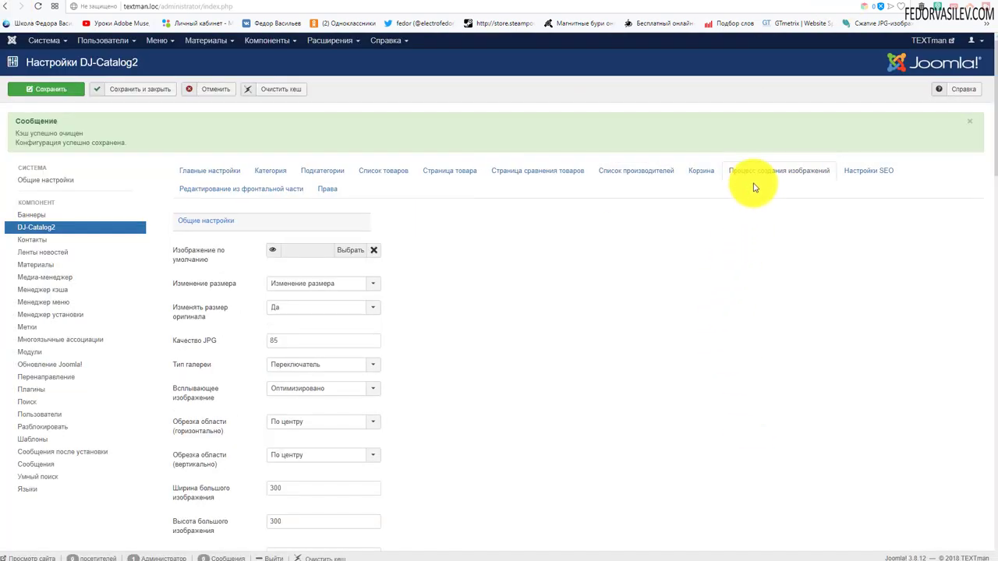
pyautogui.scroll(-10, 679, 249)
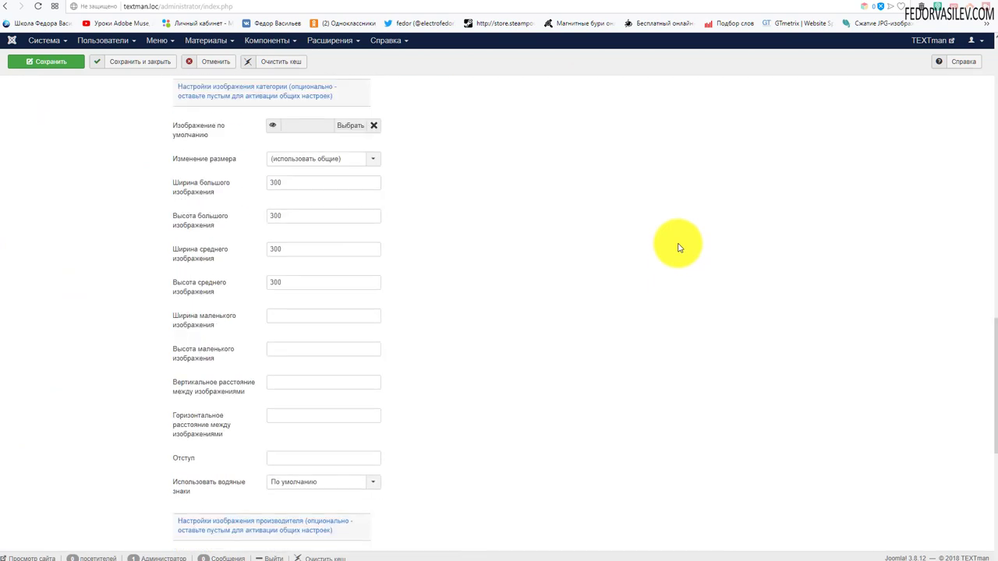
pyautogui.scroll(1, 429, 328)
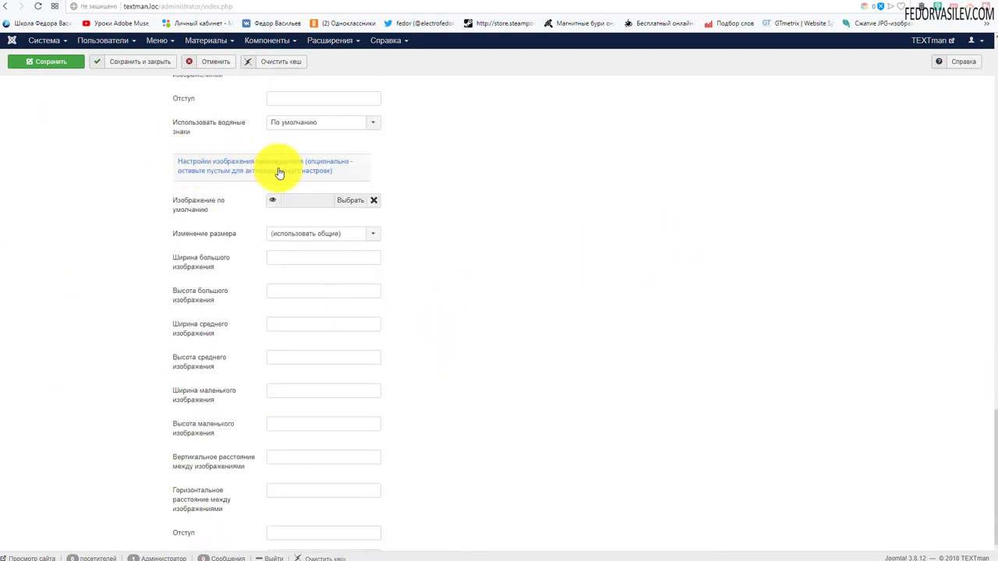
pyautogui.scroll(5, 445, 260)
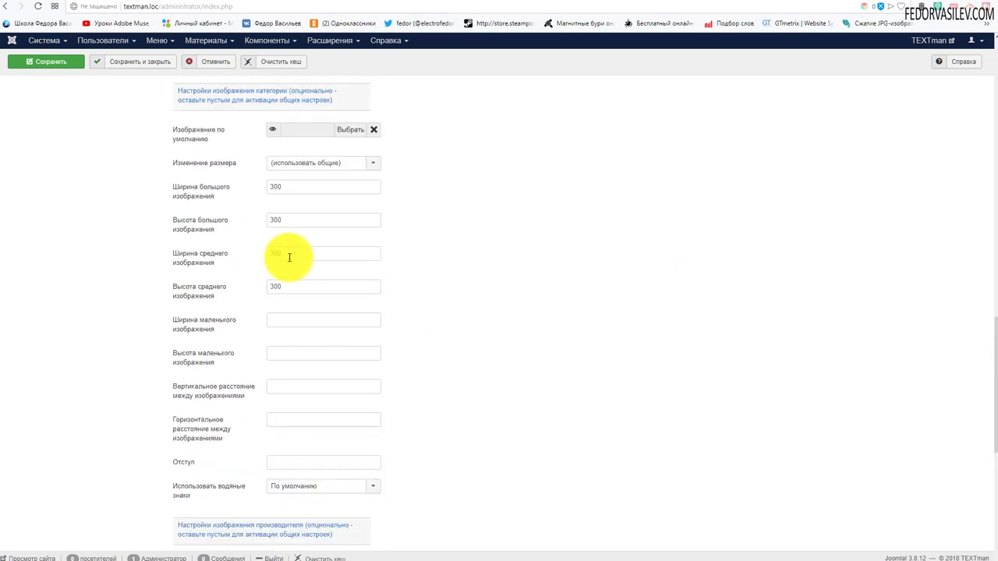
pyautogui.moveTo(199, 198)
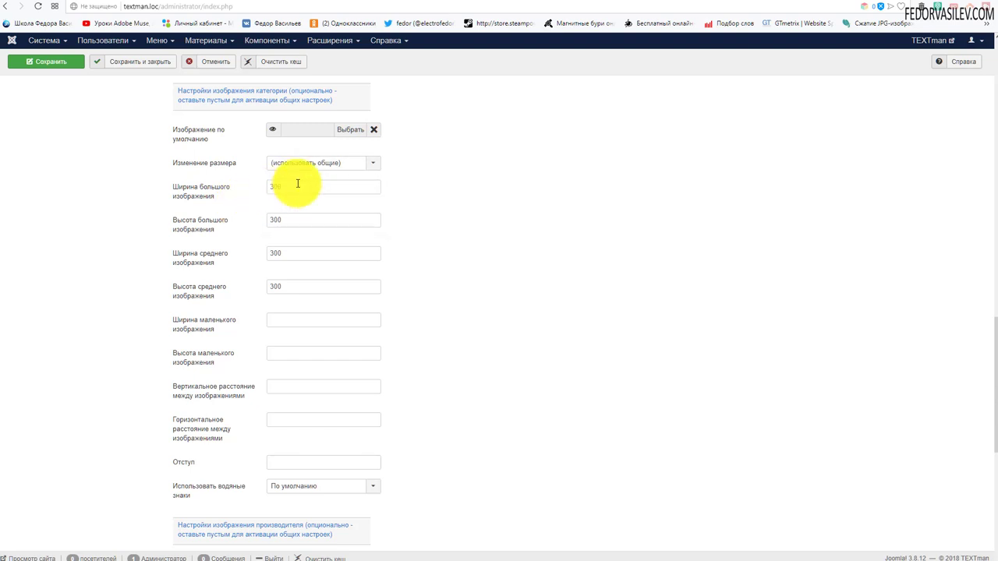
# - Set the large image's width and height to 300 in the manufacturer image settings
pyautogui.scroll(-5, 429, 197)
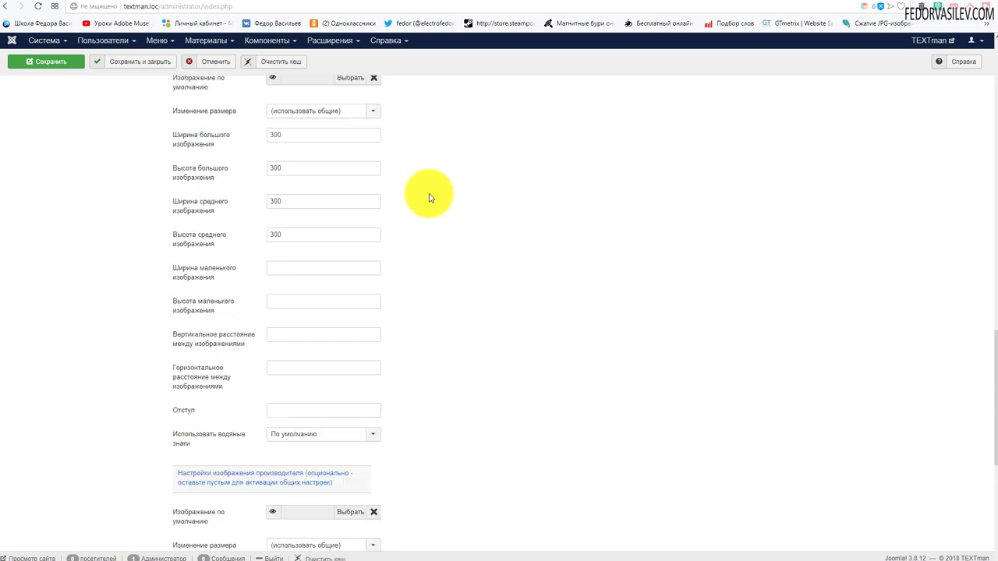
pyautogui.click(288, 208)
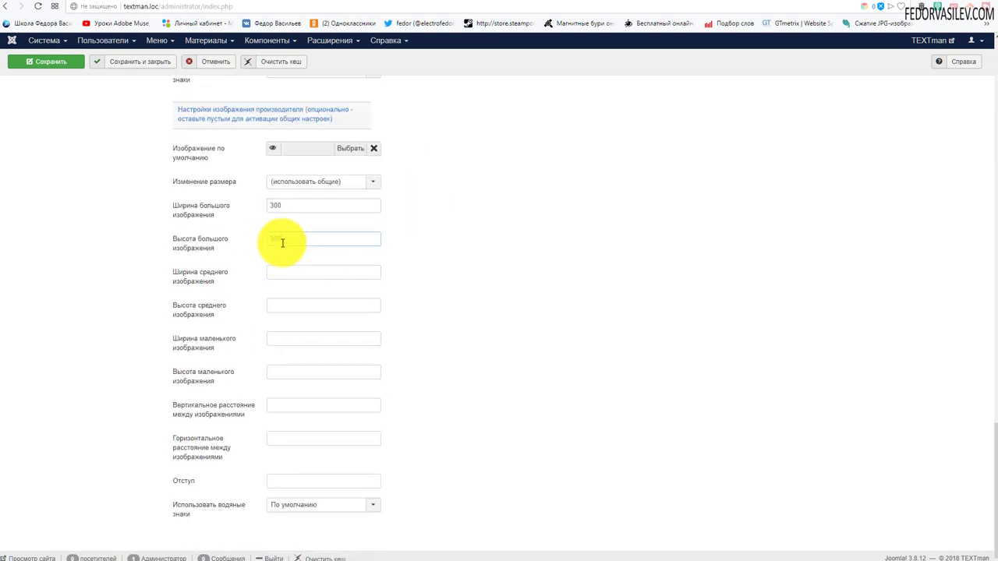
pyautogui.write('300')
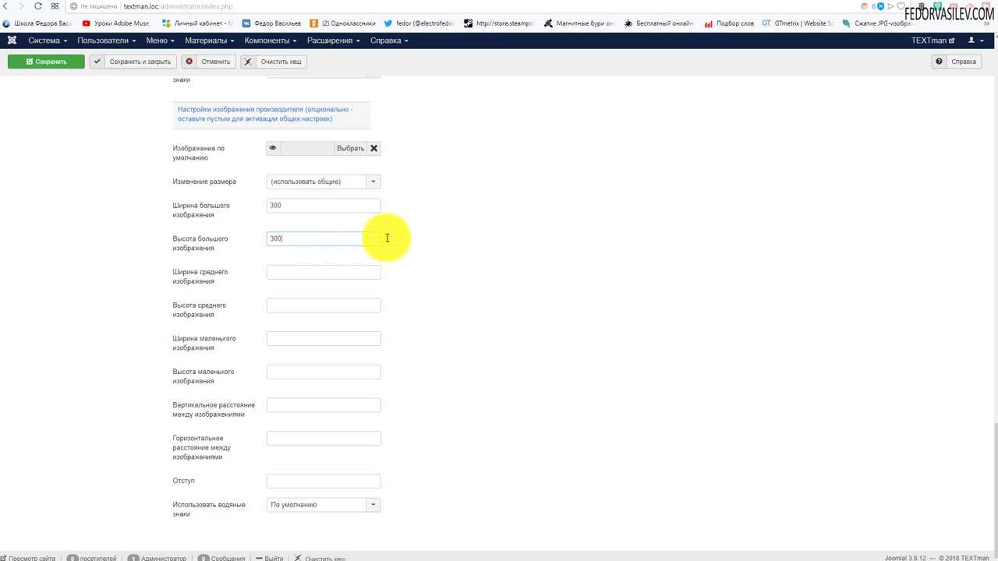
# - Set the medium image's width and height to 300 in the manufacturer image settings and save the configuration
pyautogui.press('Tab')
pyautogui.hotkey('ctrl', 'v')
pyautogui.press('Tab')
pyautogui.hotkey('ctrl', 'v')
pyautogui.scroll(-1, 421, 236)
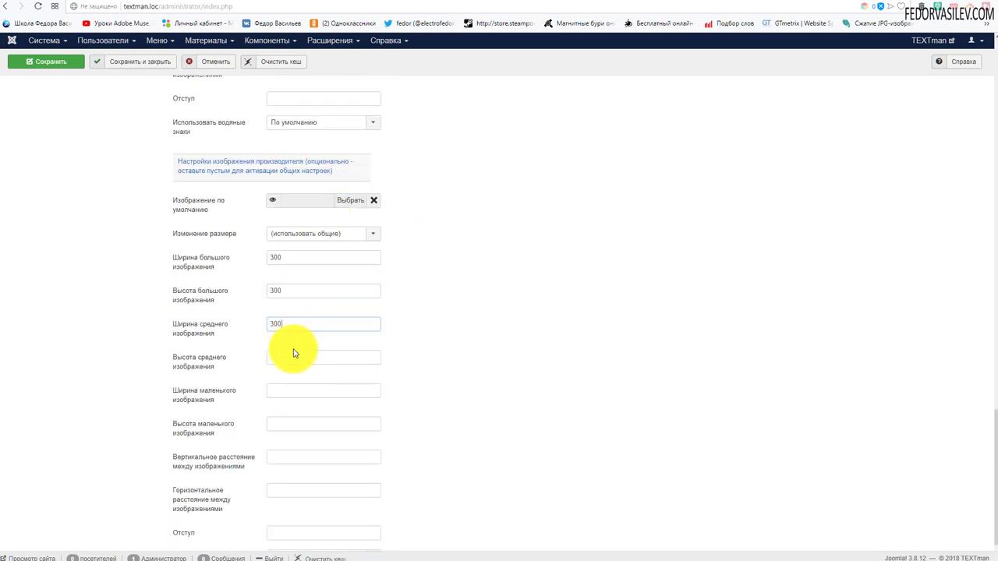
pyautogui.click(287, 362)
pyautogui.write('300')
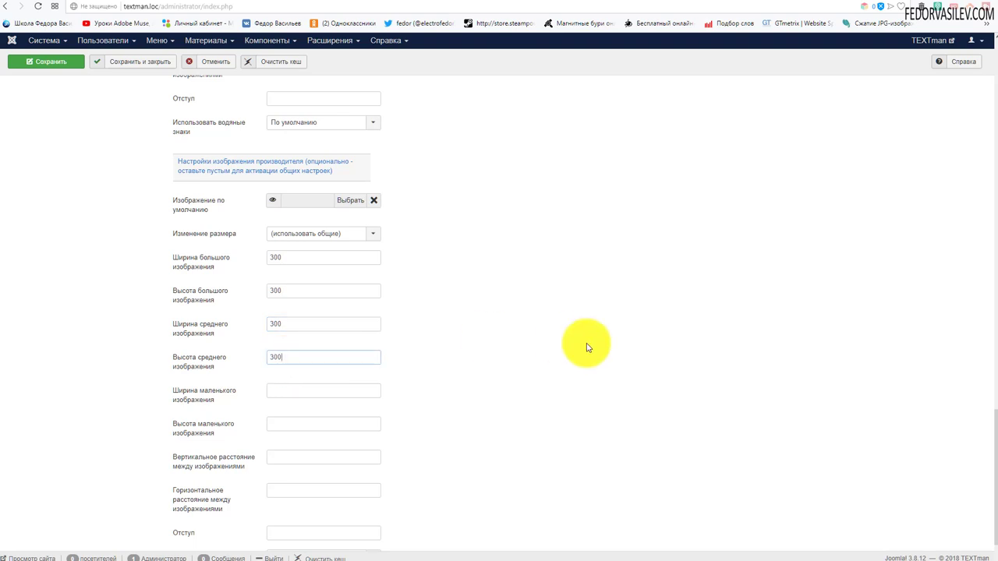
pyautogui.click(69, 62)
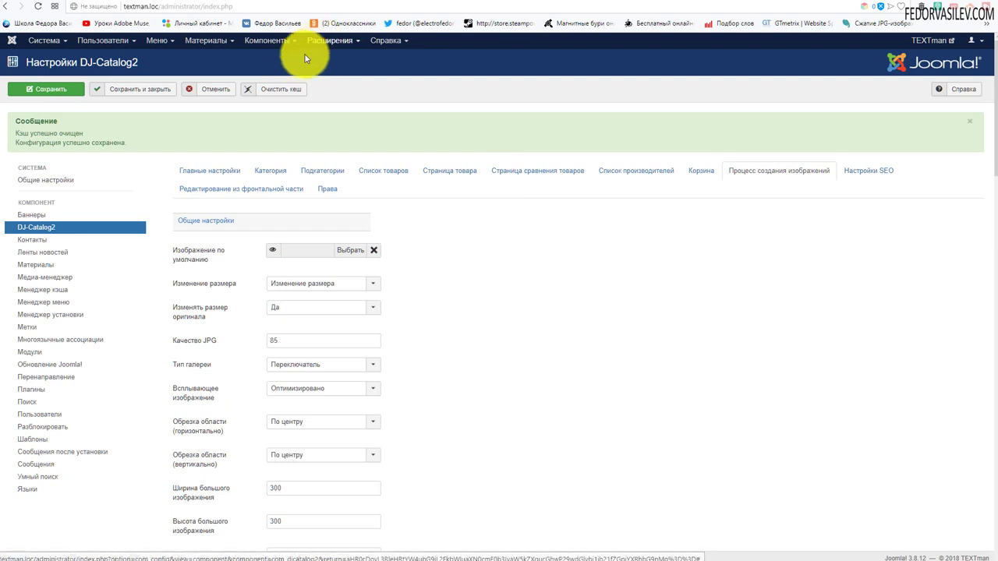
# - Regenerate the category image thumbnails in the DJ-Catalog2 image recreation tool and check the manufacturers page
pyautogui.click(277, 56)
pyautogui.click(450, 267)
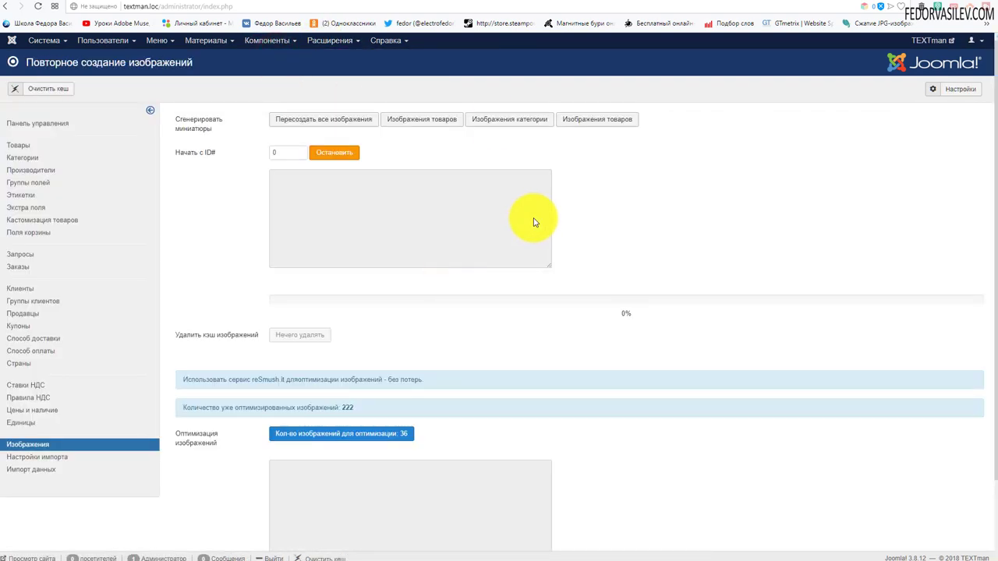
pyautogui.click(498, 123)
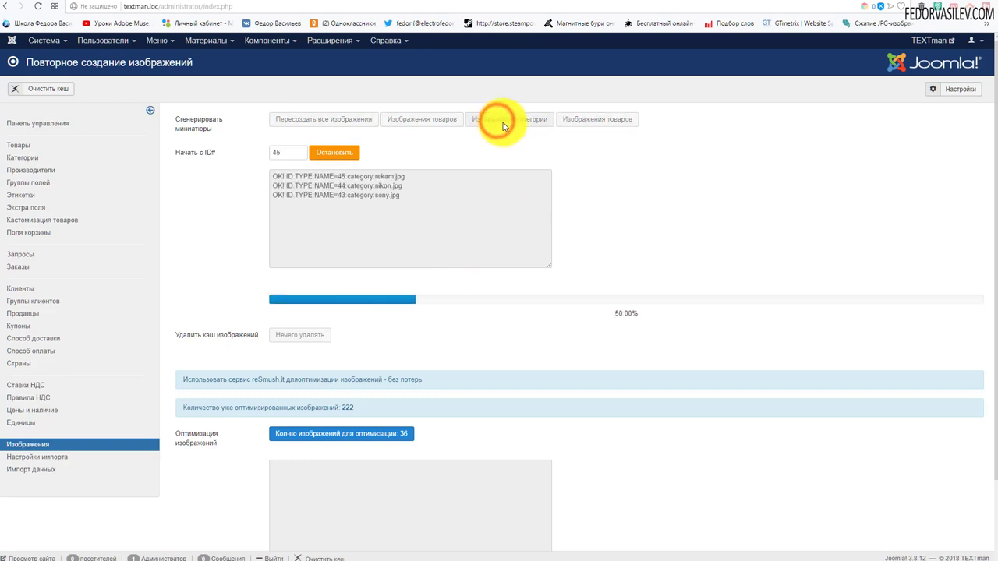
pyautogui.scroll(-2, 483, 201)
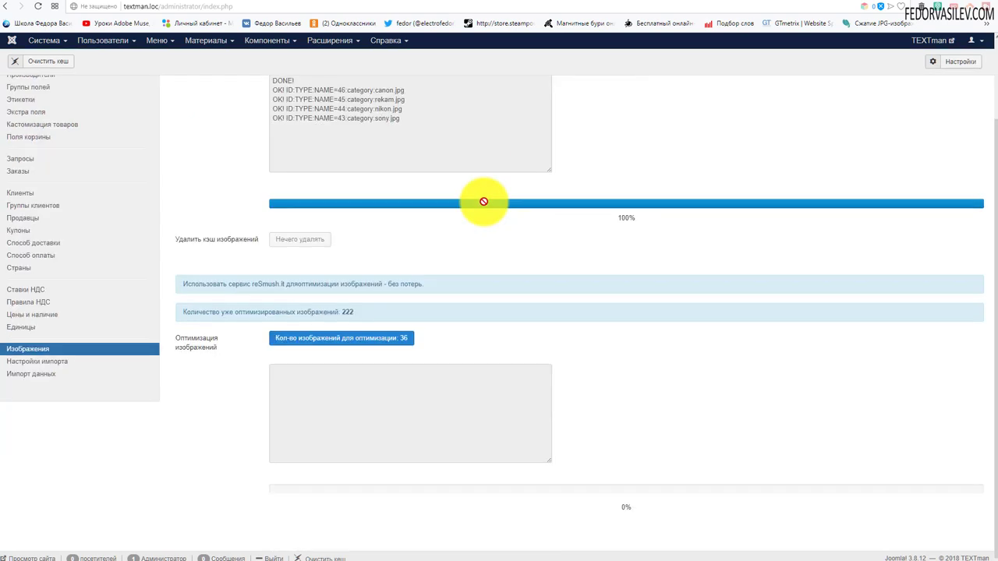
pyautogui.hotkey('ctrl', 'Tab')
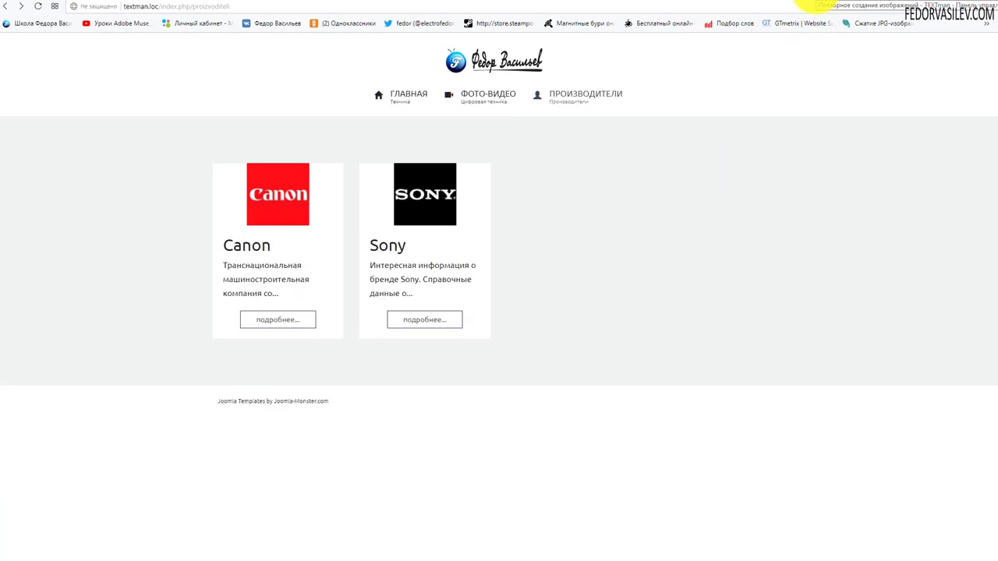
# - Run the recreation of all images in DJ-Catalog2 and return to the manufacturers page to check the logos
pyautogui.click(812, 5)
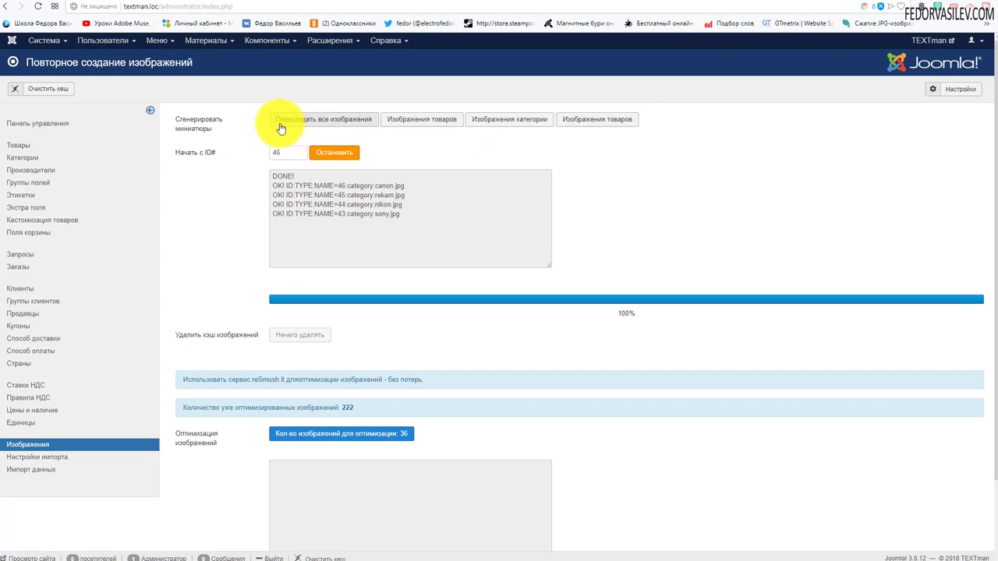
pyautogui.click(309, 122)
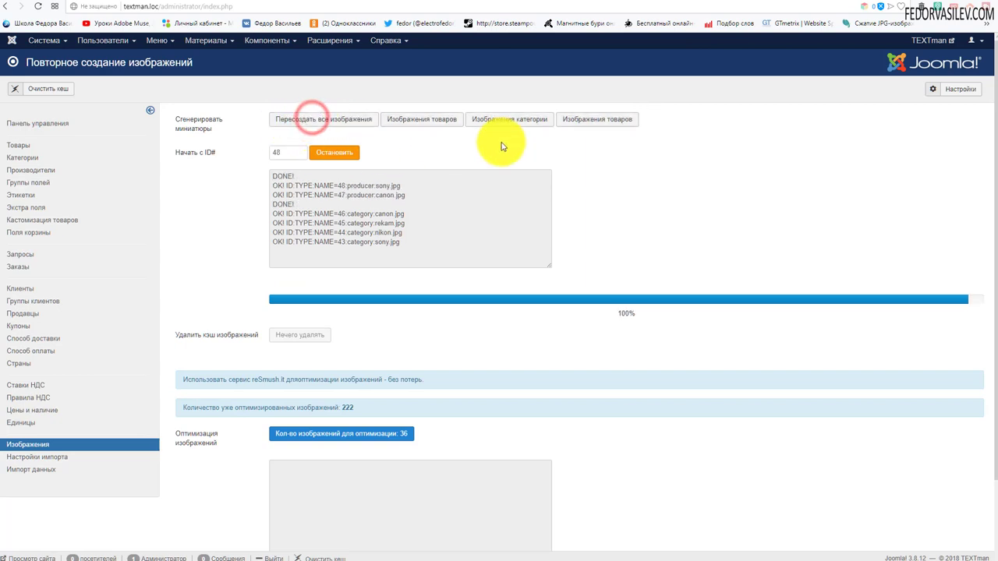
pyautogui.hotkey('ctrl', 'Tab')
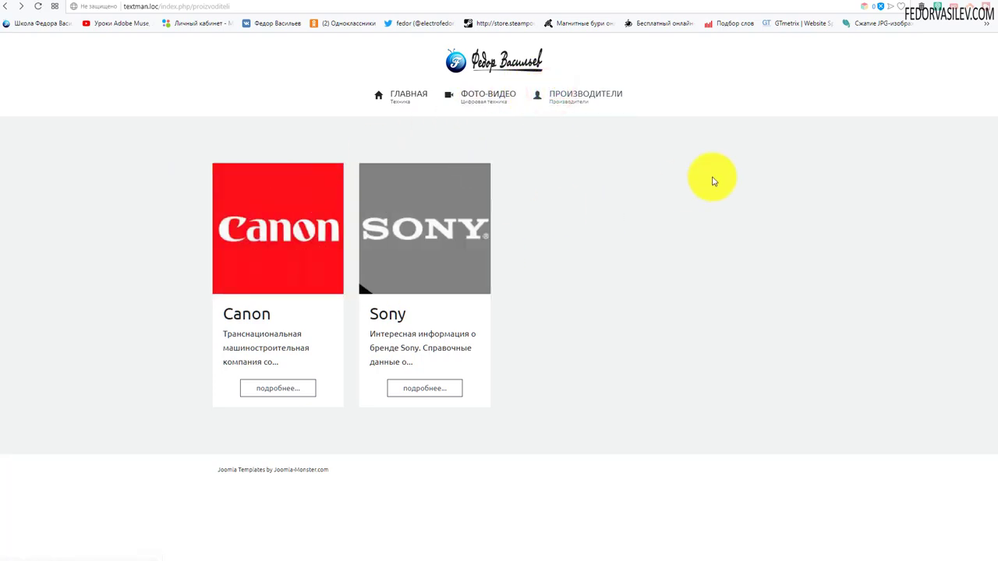
# - View Canon's manufacturer page from the list, return to the list, and look over the brand categories on the site's home page
pyautogui.click(305, 252)
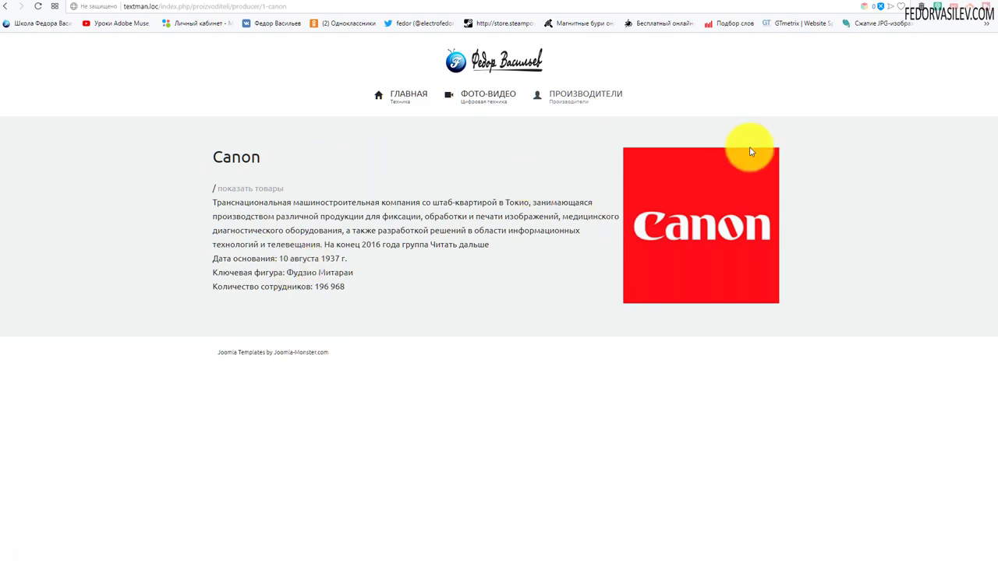
pyautogui.click(5, 7)
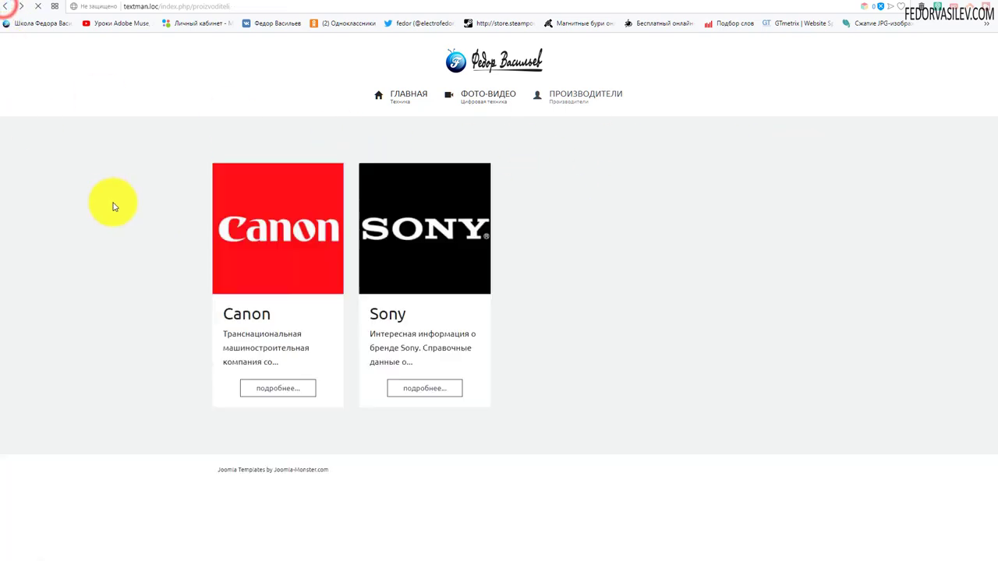
pyautogui.click(383, 100)
pyautogui.scroll(-1, 154, 202)
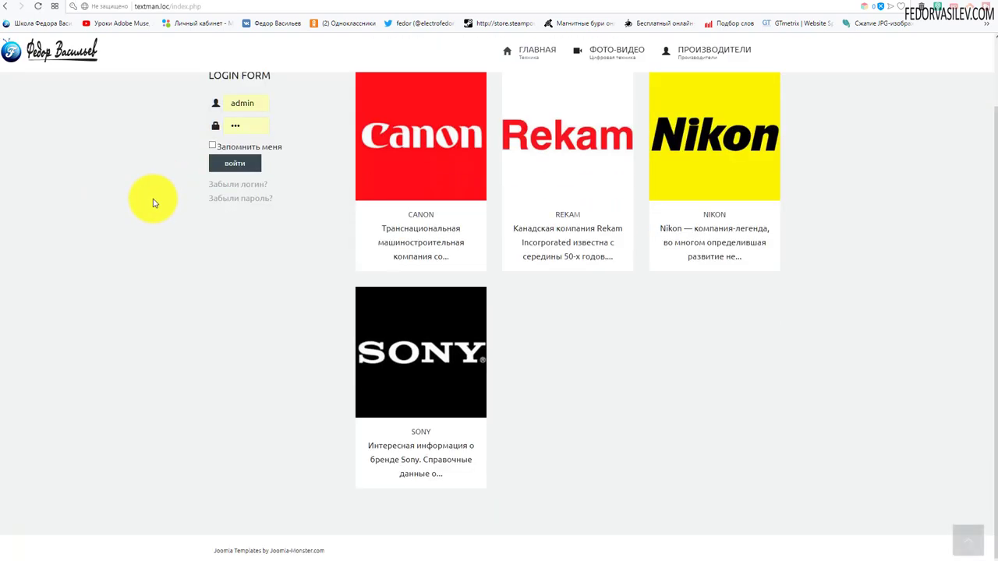
pyautogui.scroll(1, 153, 202)
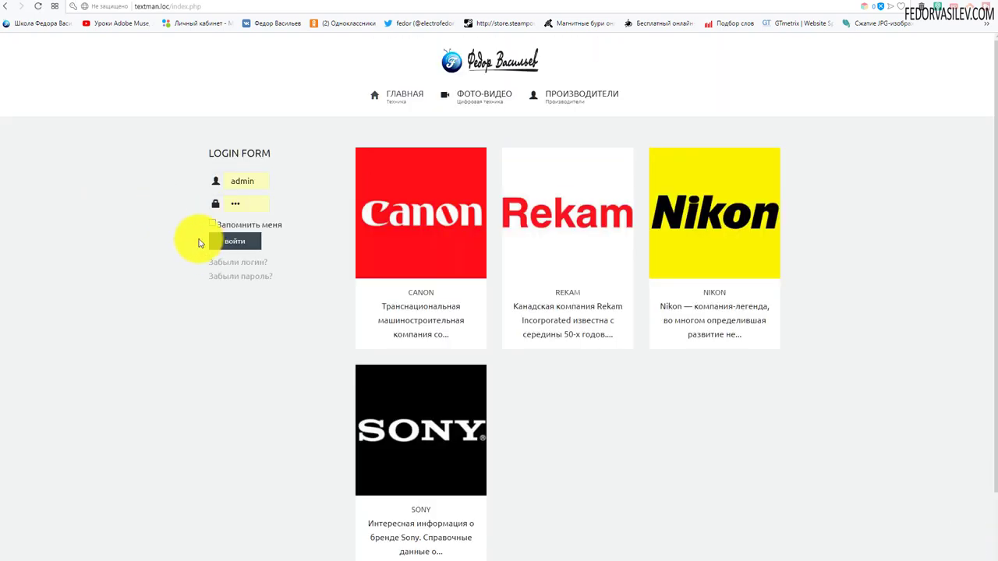